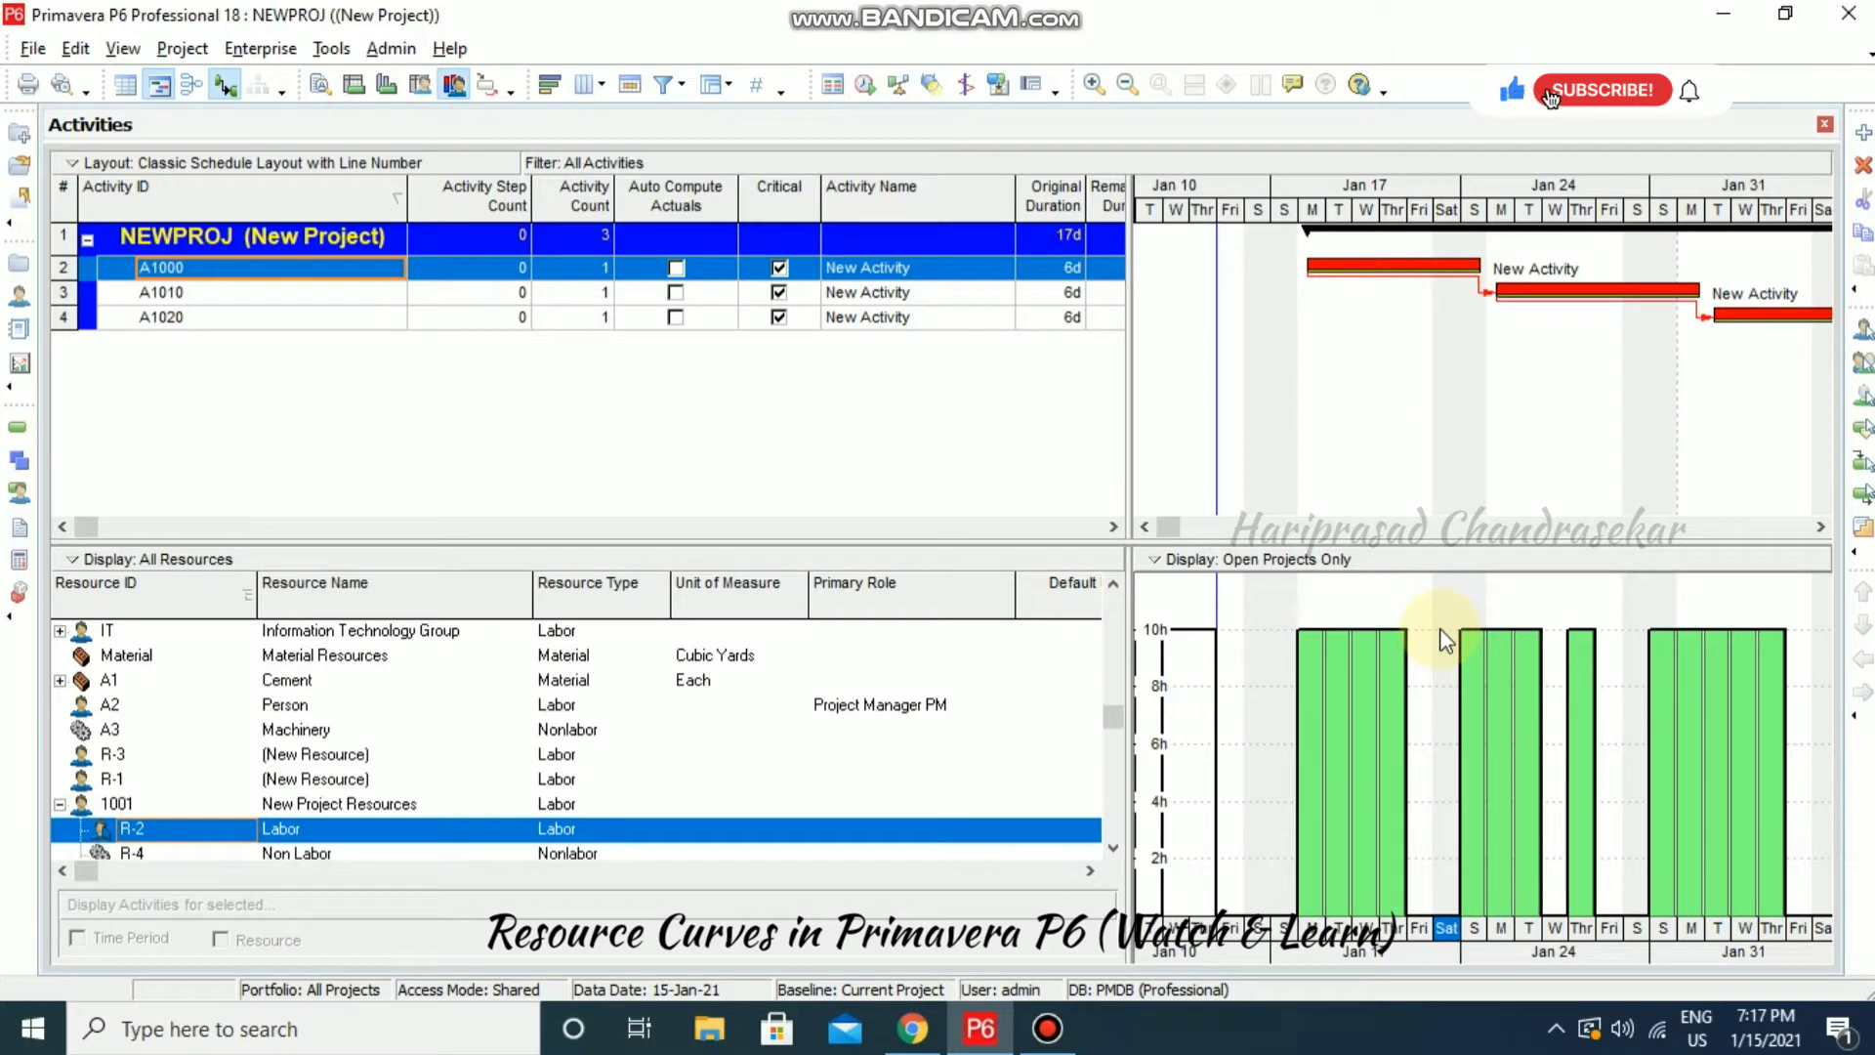
# - Open the enterprise resource curves and view the value distribution of the default Back Loaded curve
pyautogui.click(241, 51)
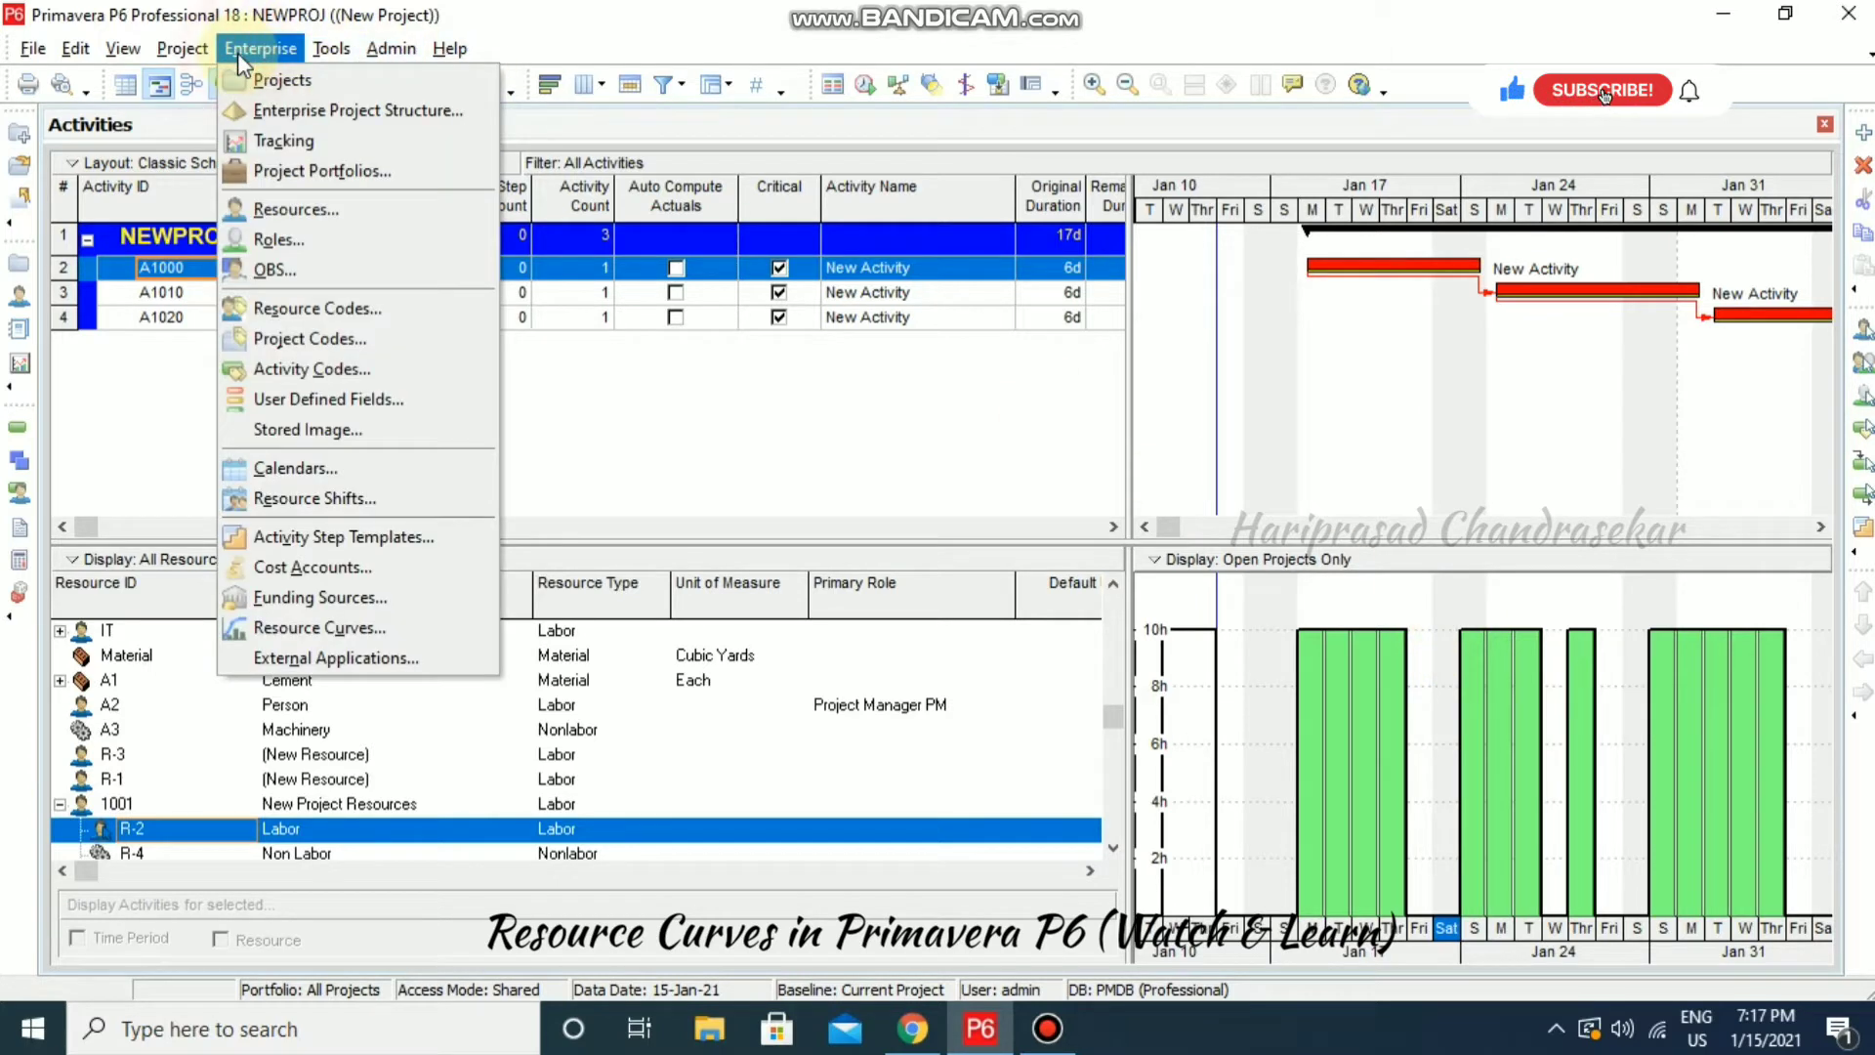
pyautogui.click(352, 630)
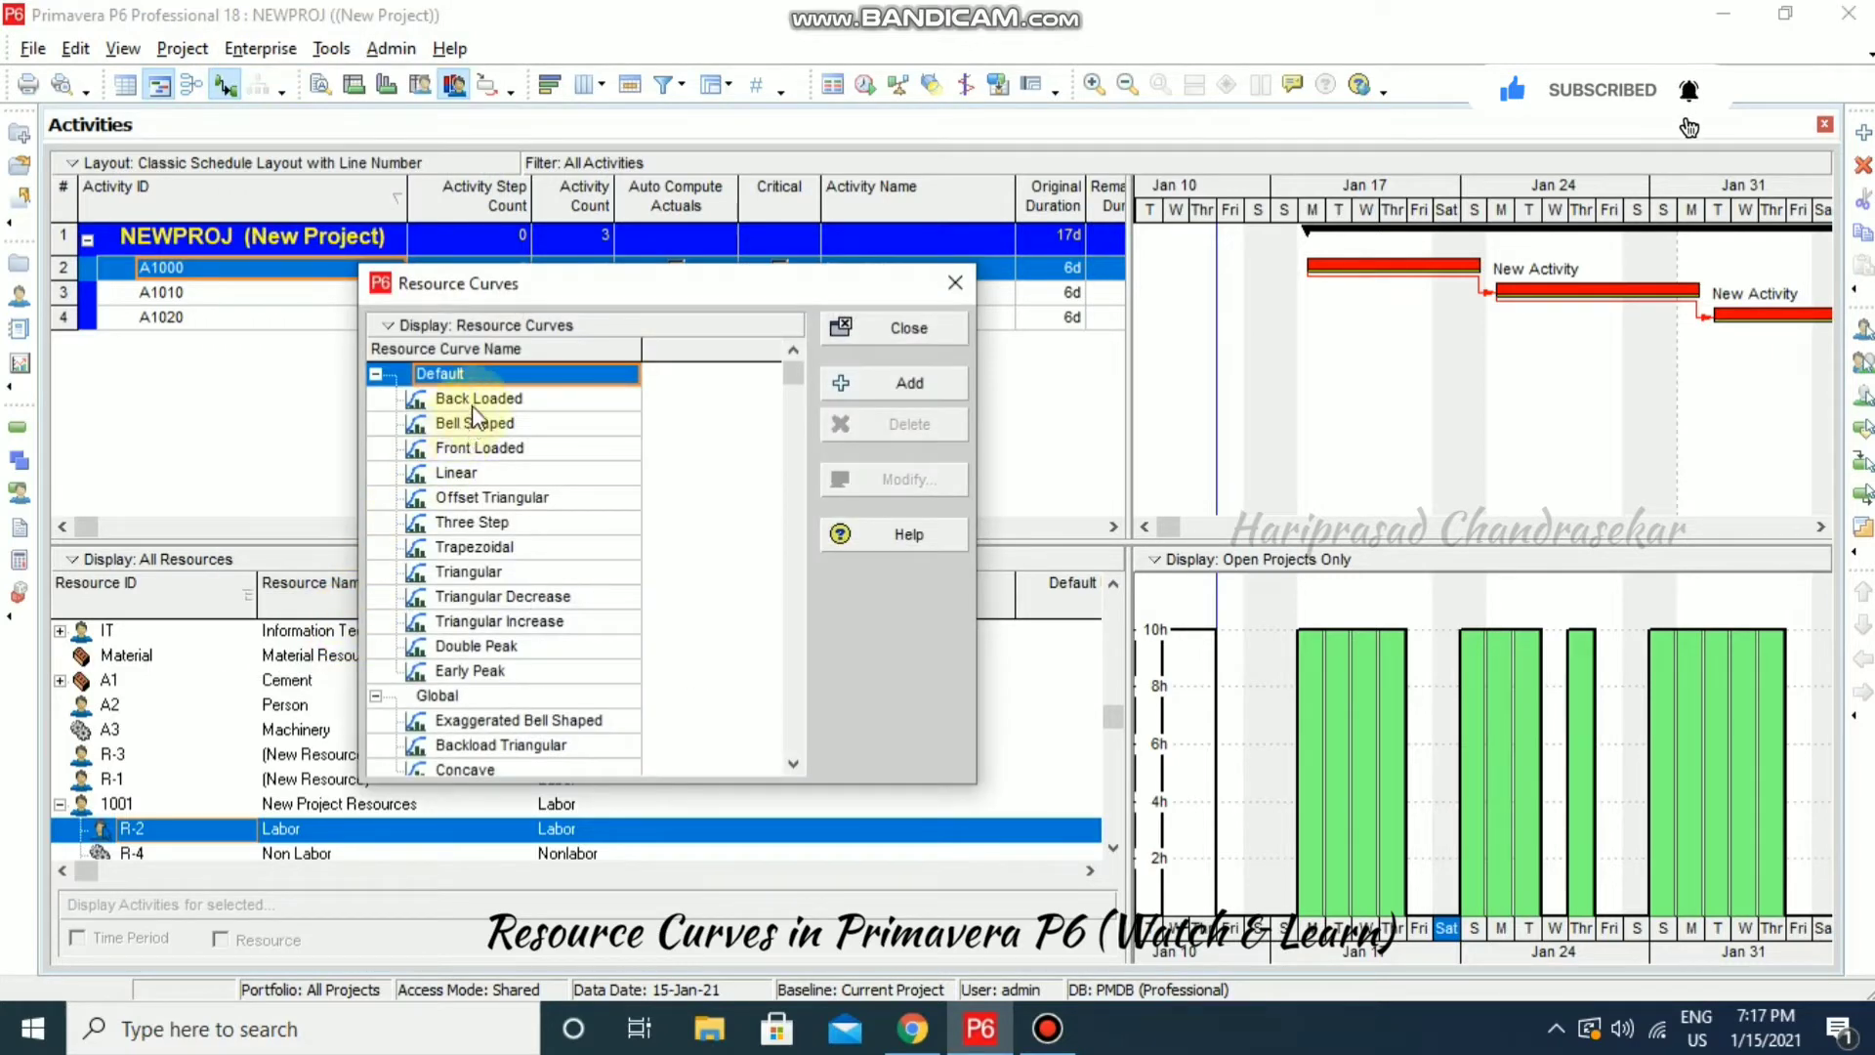
pyautogui.click(486, 401)
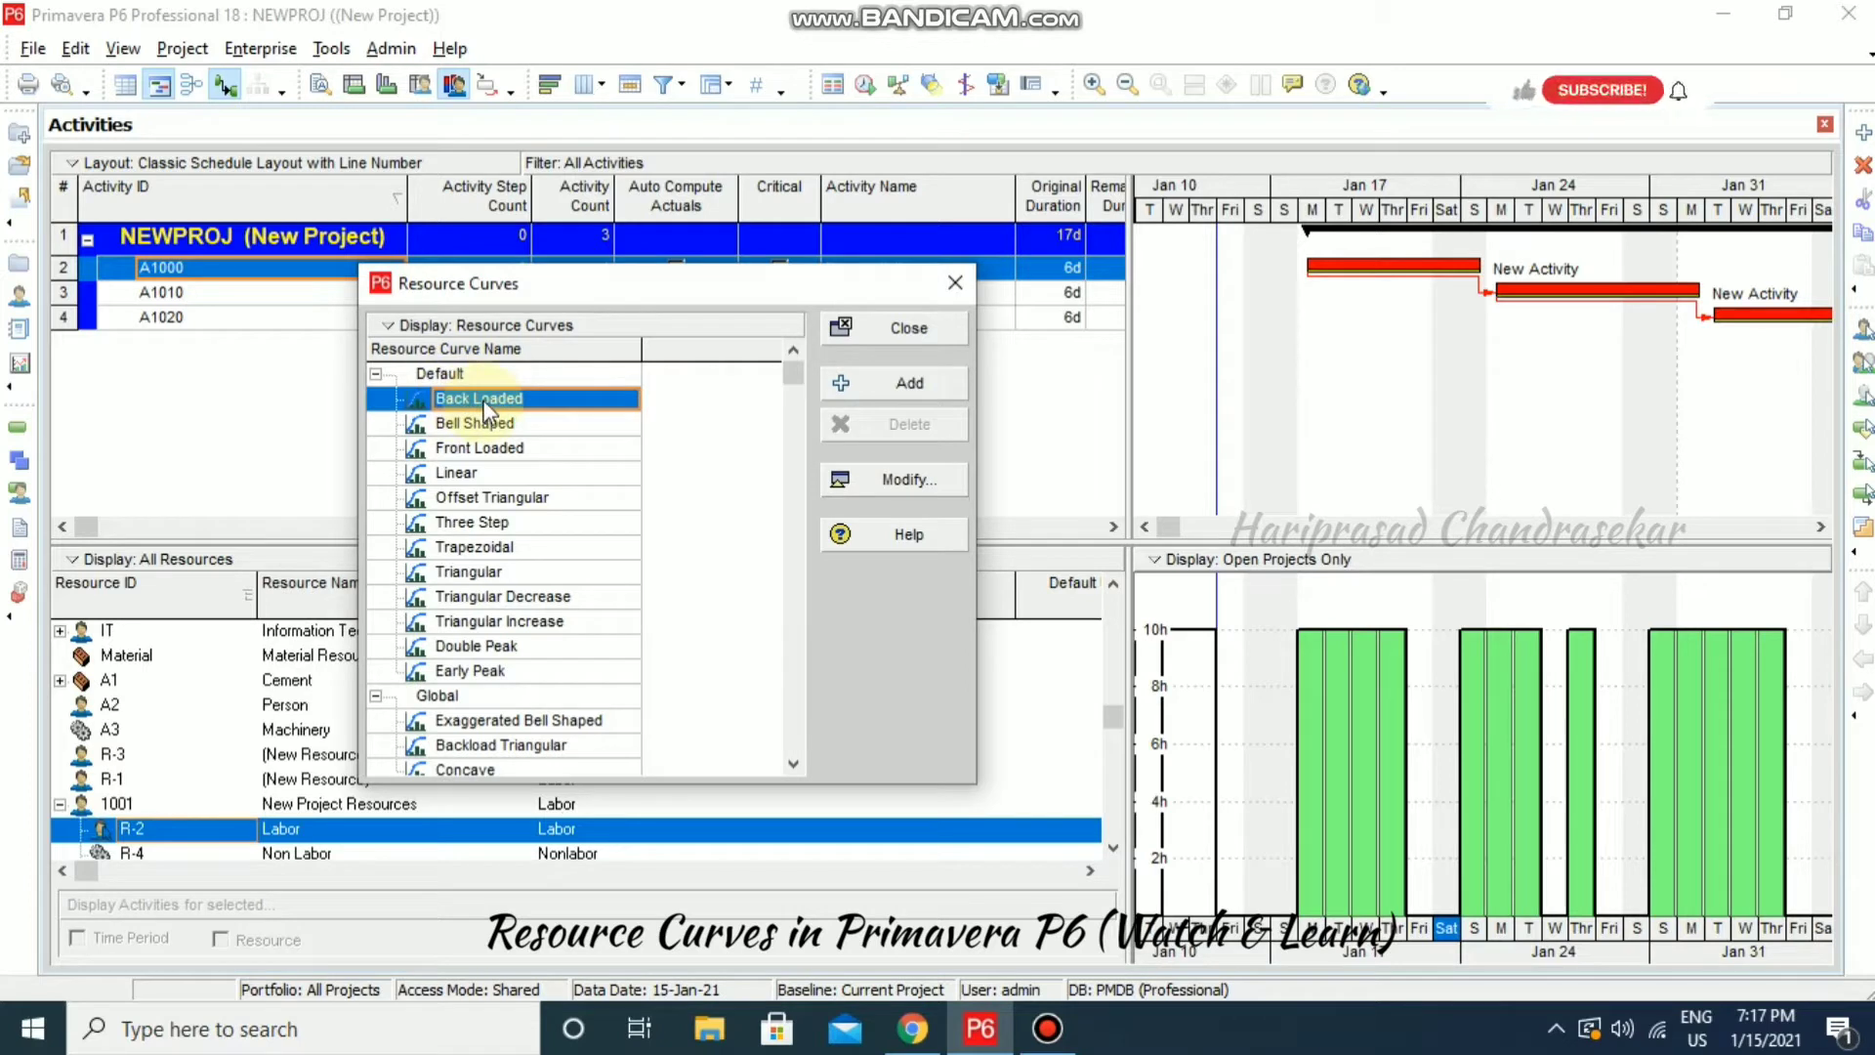
pyautogui.click(496, 426)
pyautogui.click(503, 450)
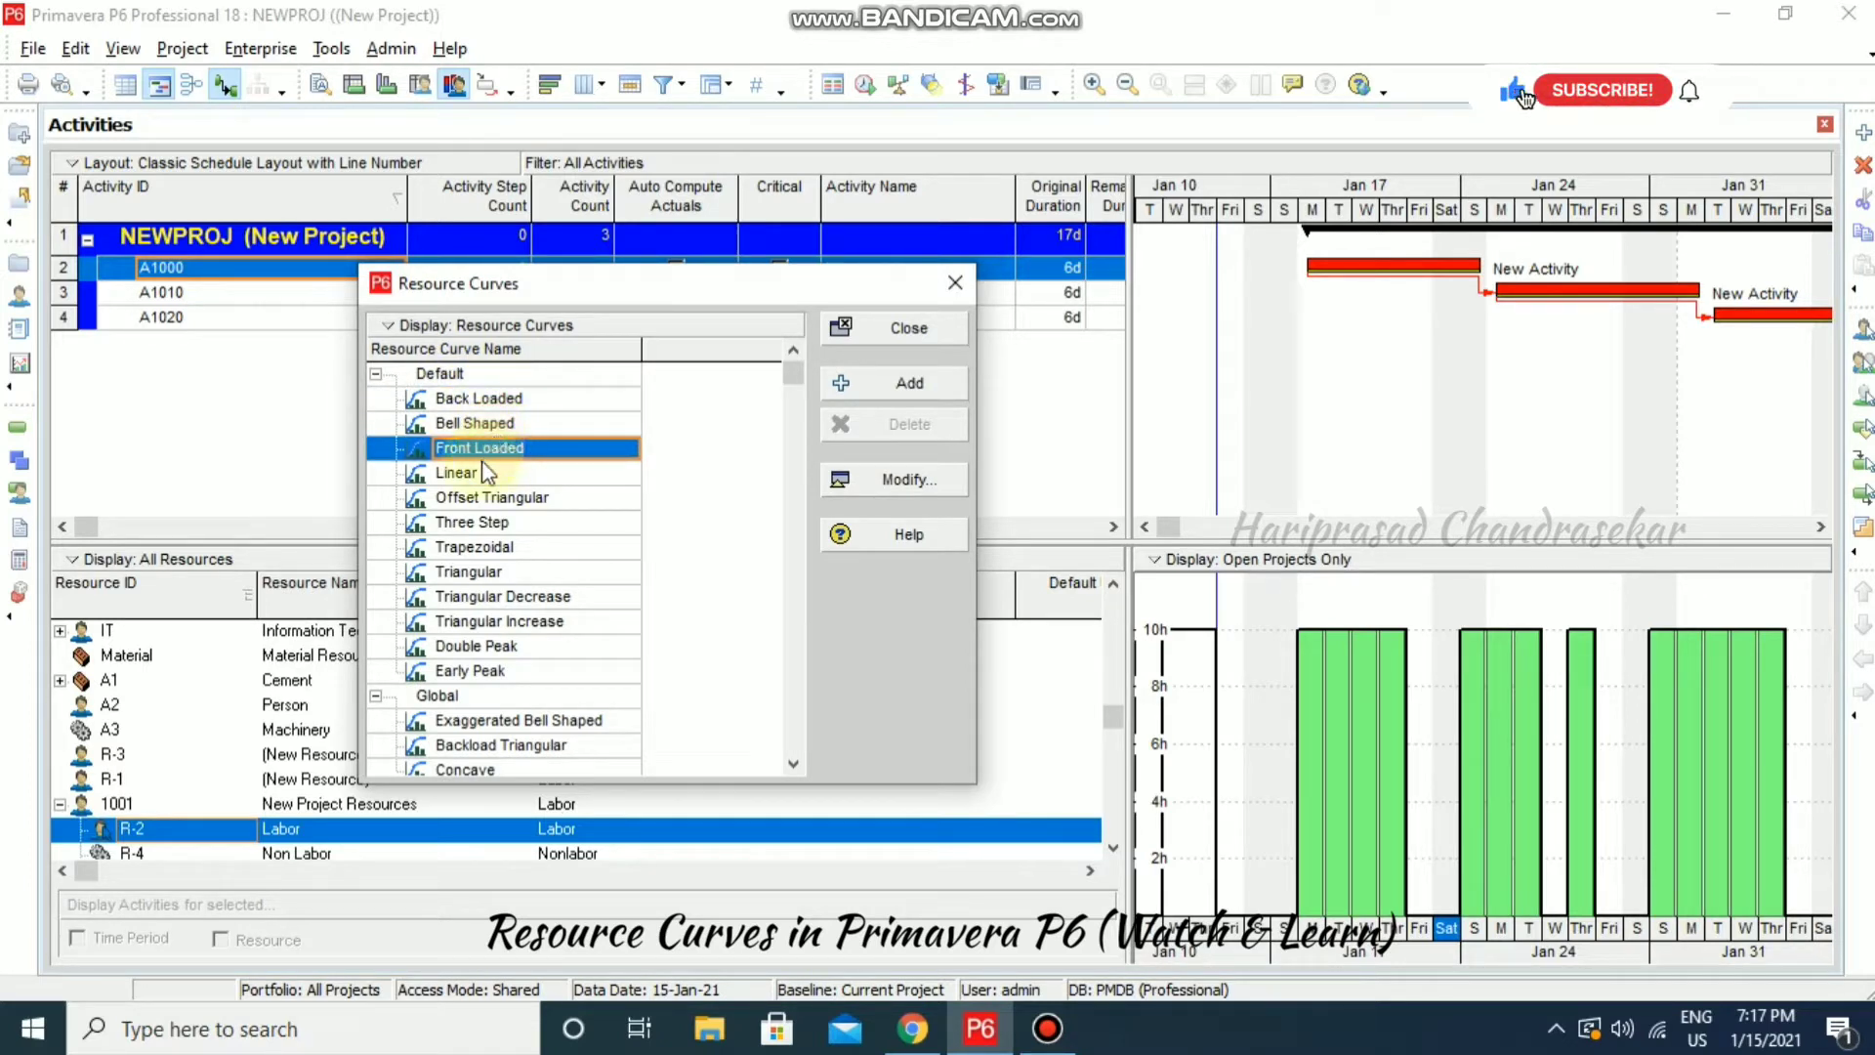
pyautogui.click(485, 396)
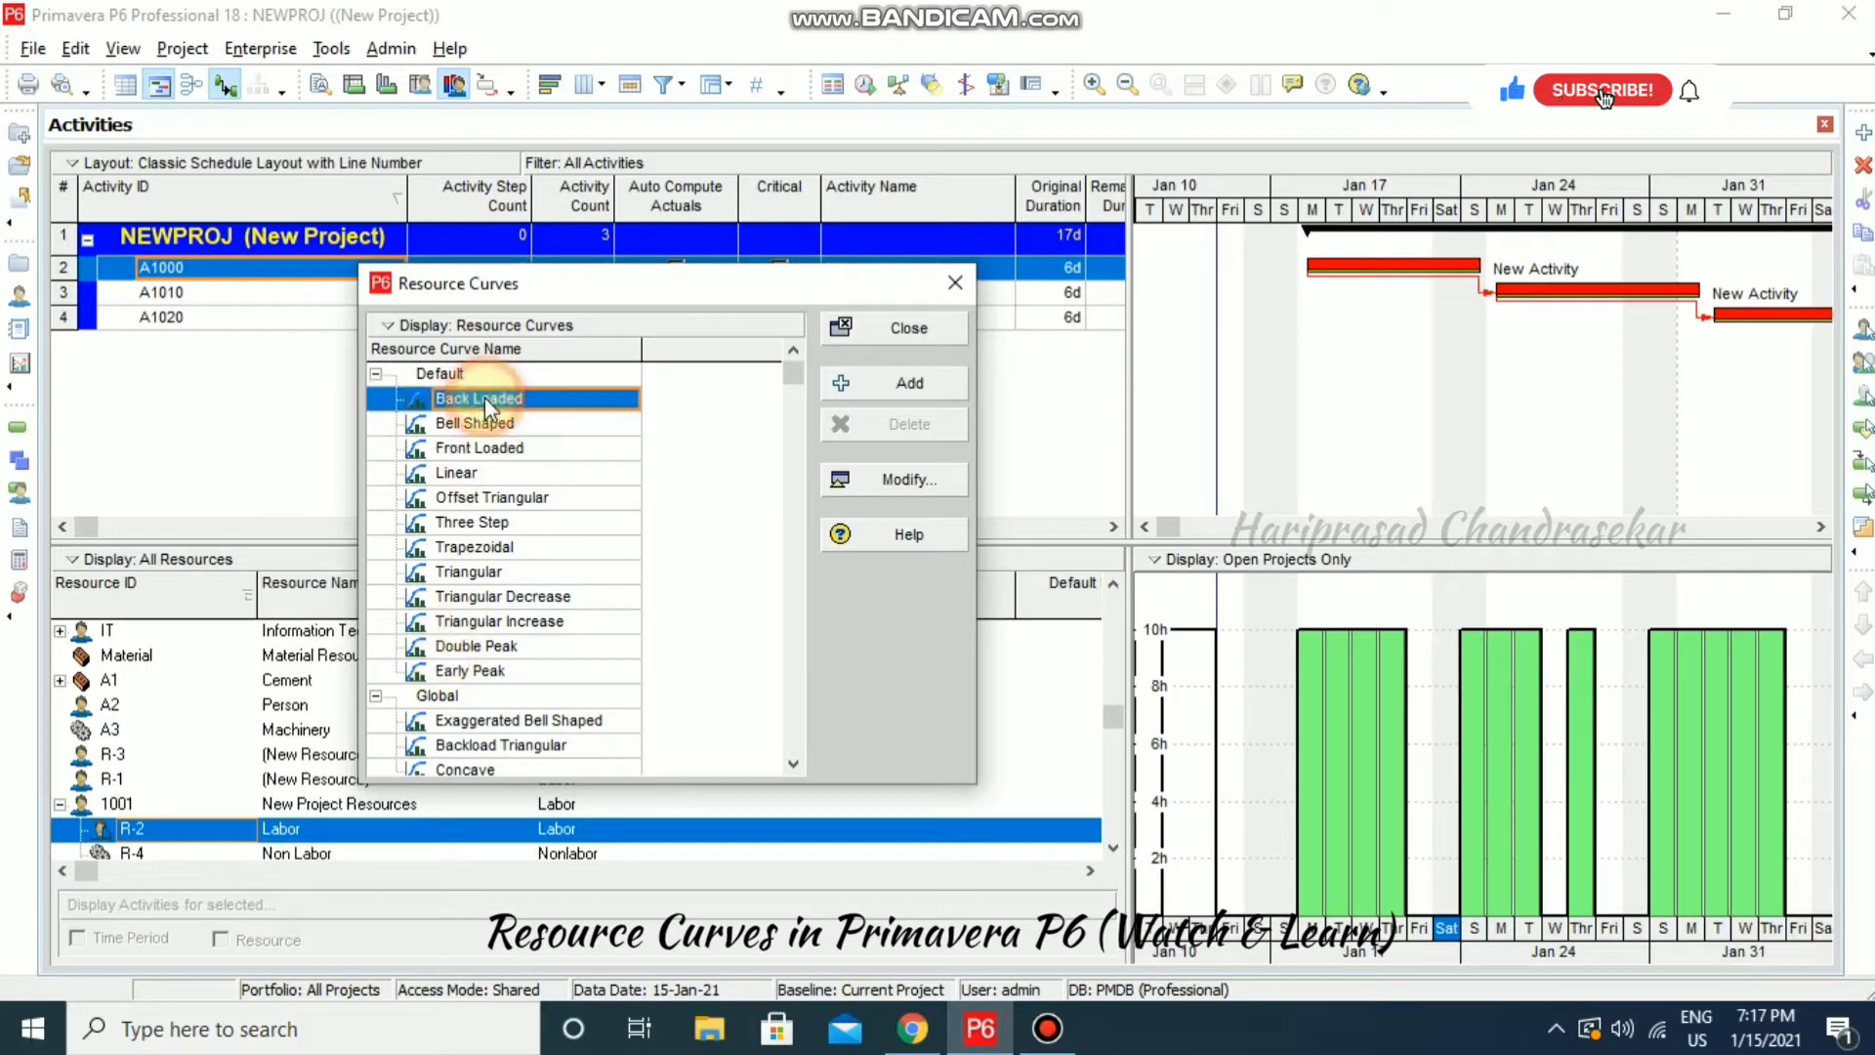
pyautogui.click(938, 480)
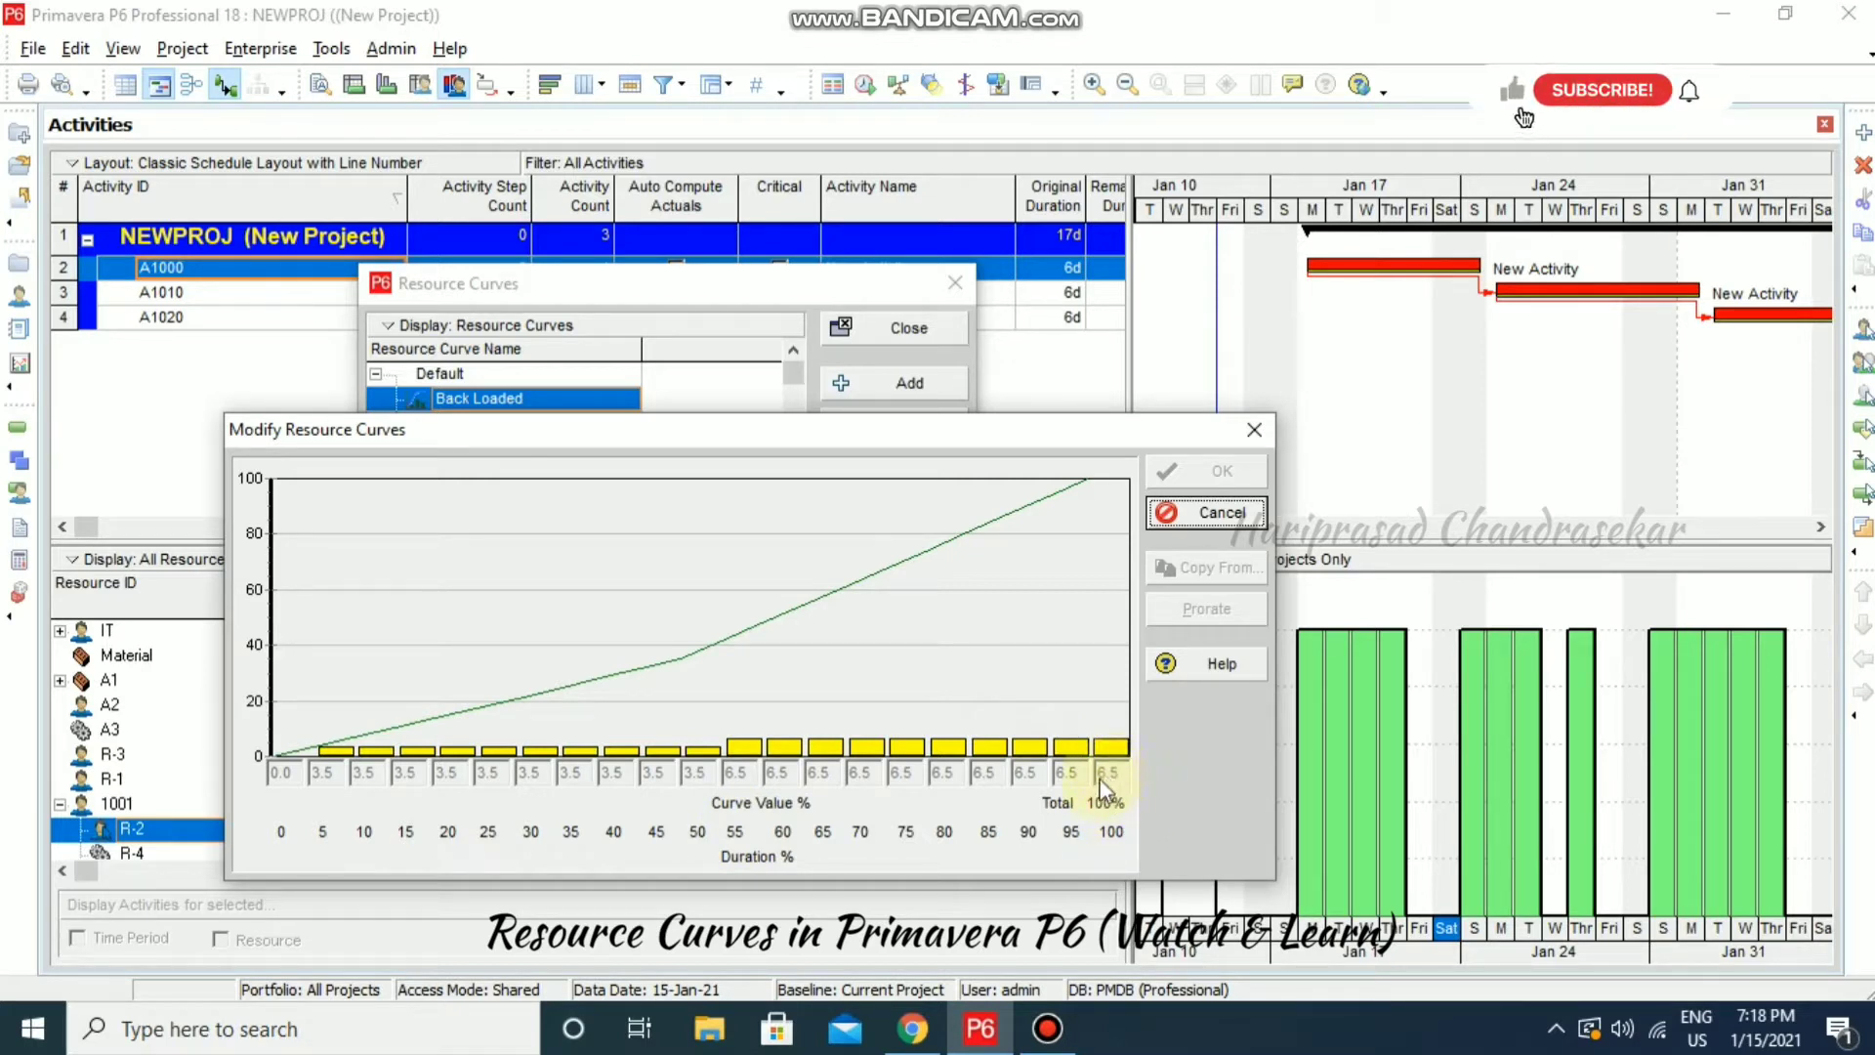
pyautogui.click(1201, 515)
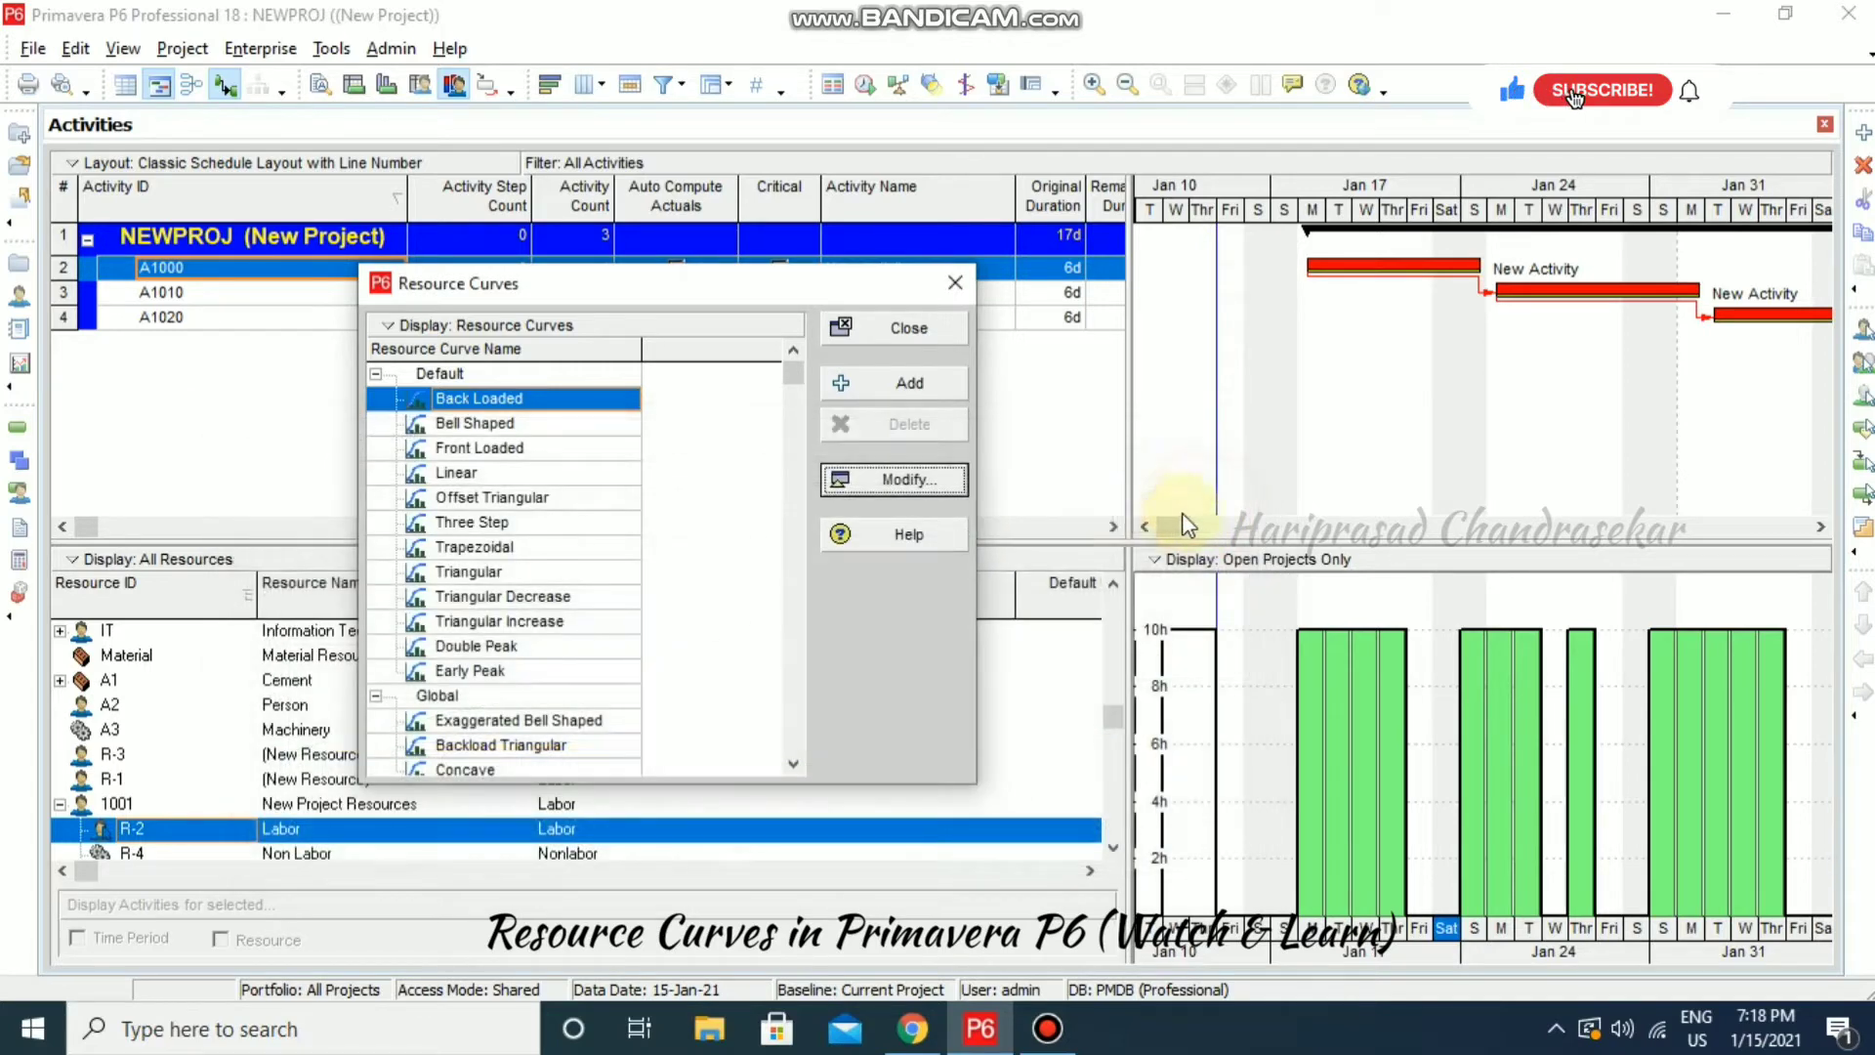
# - View the value distribution of the default Front Loaded resource curve and close it without changes
pyautogui.click(547, 451)
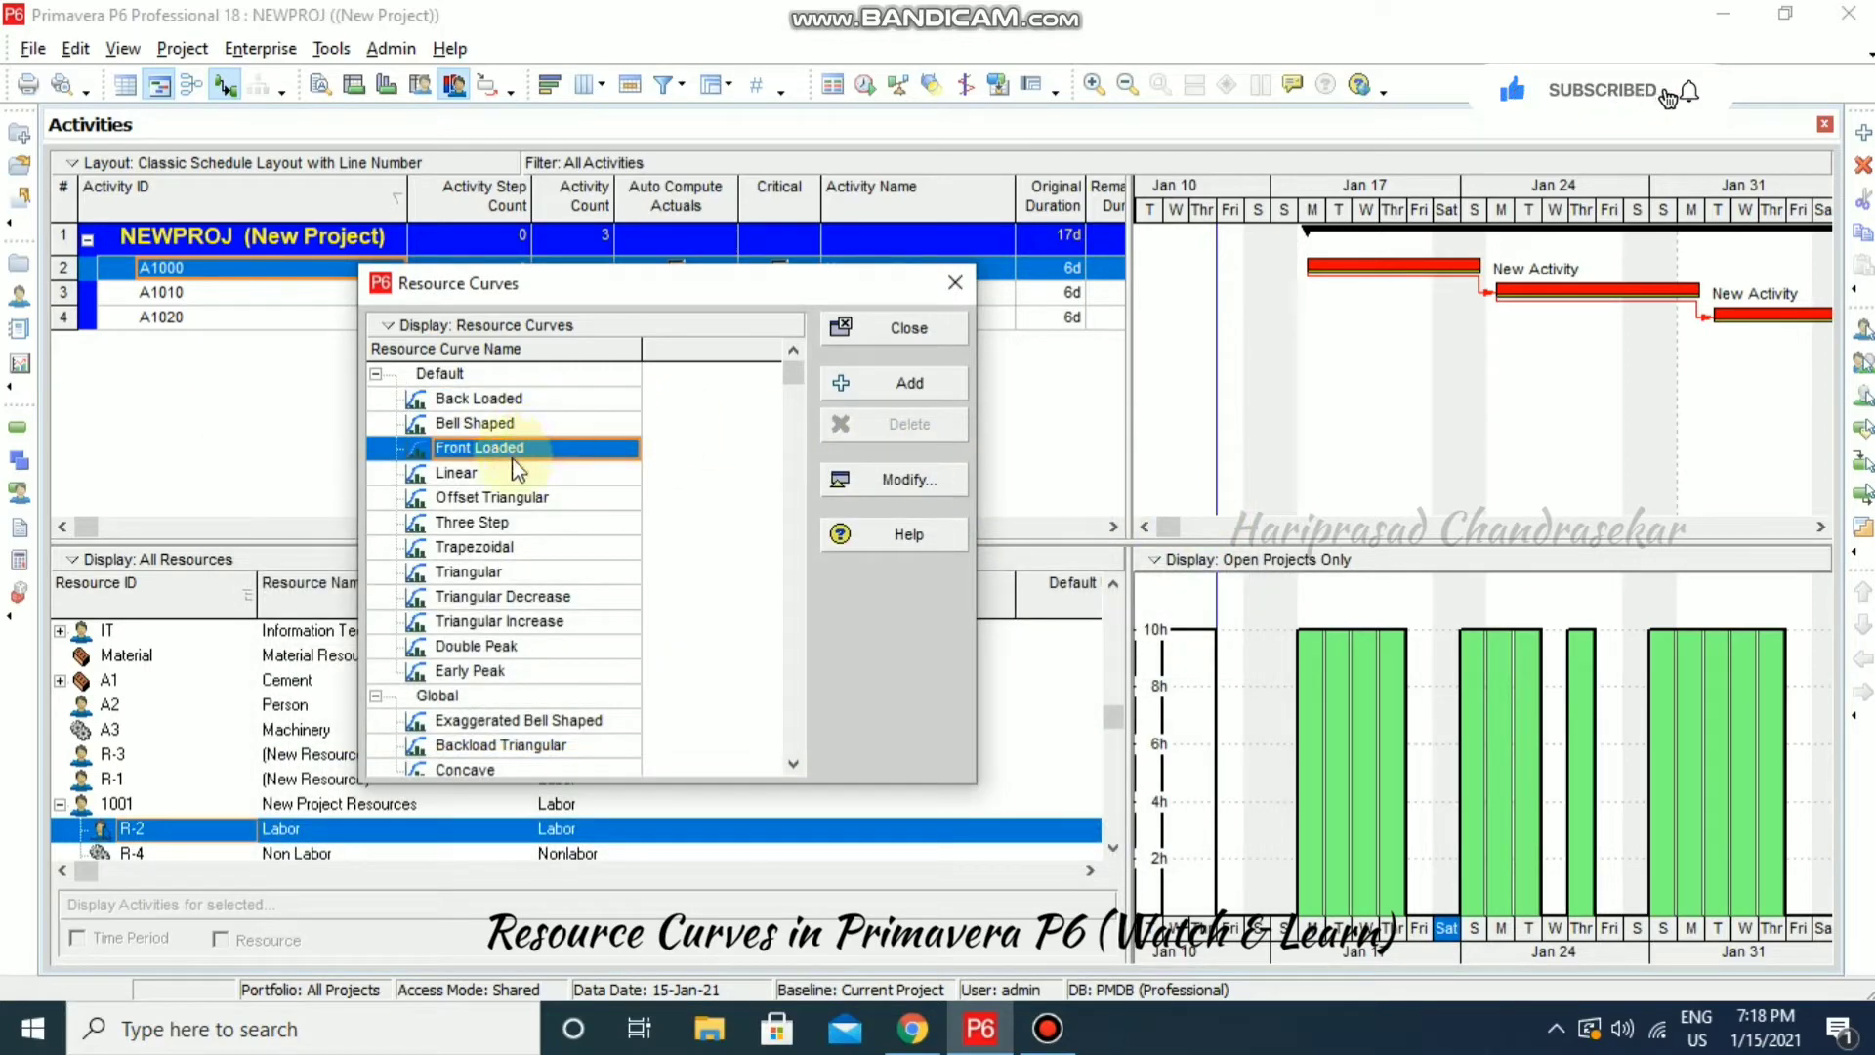
pyautogui.click(872, 480)
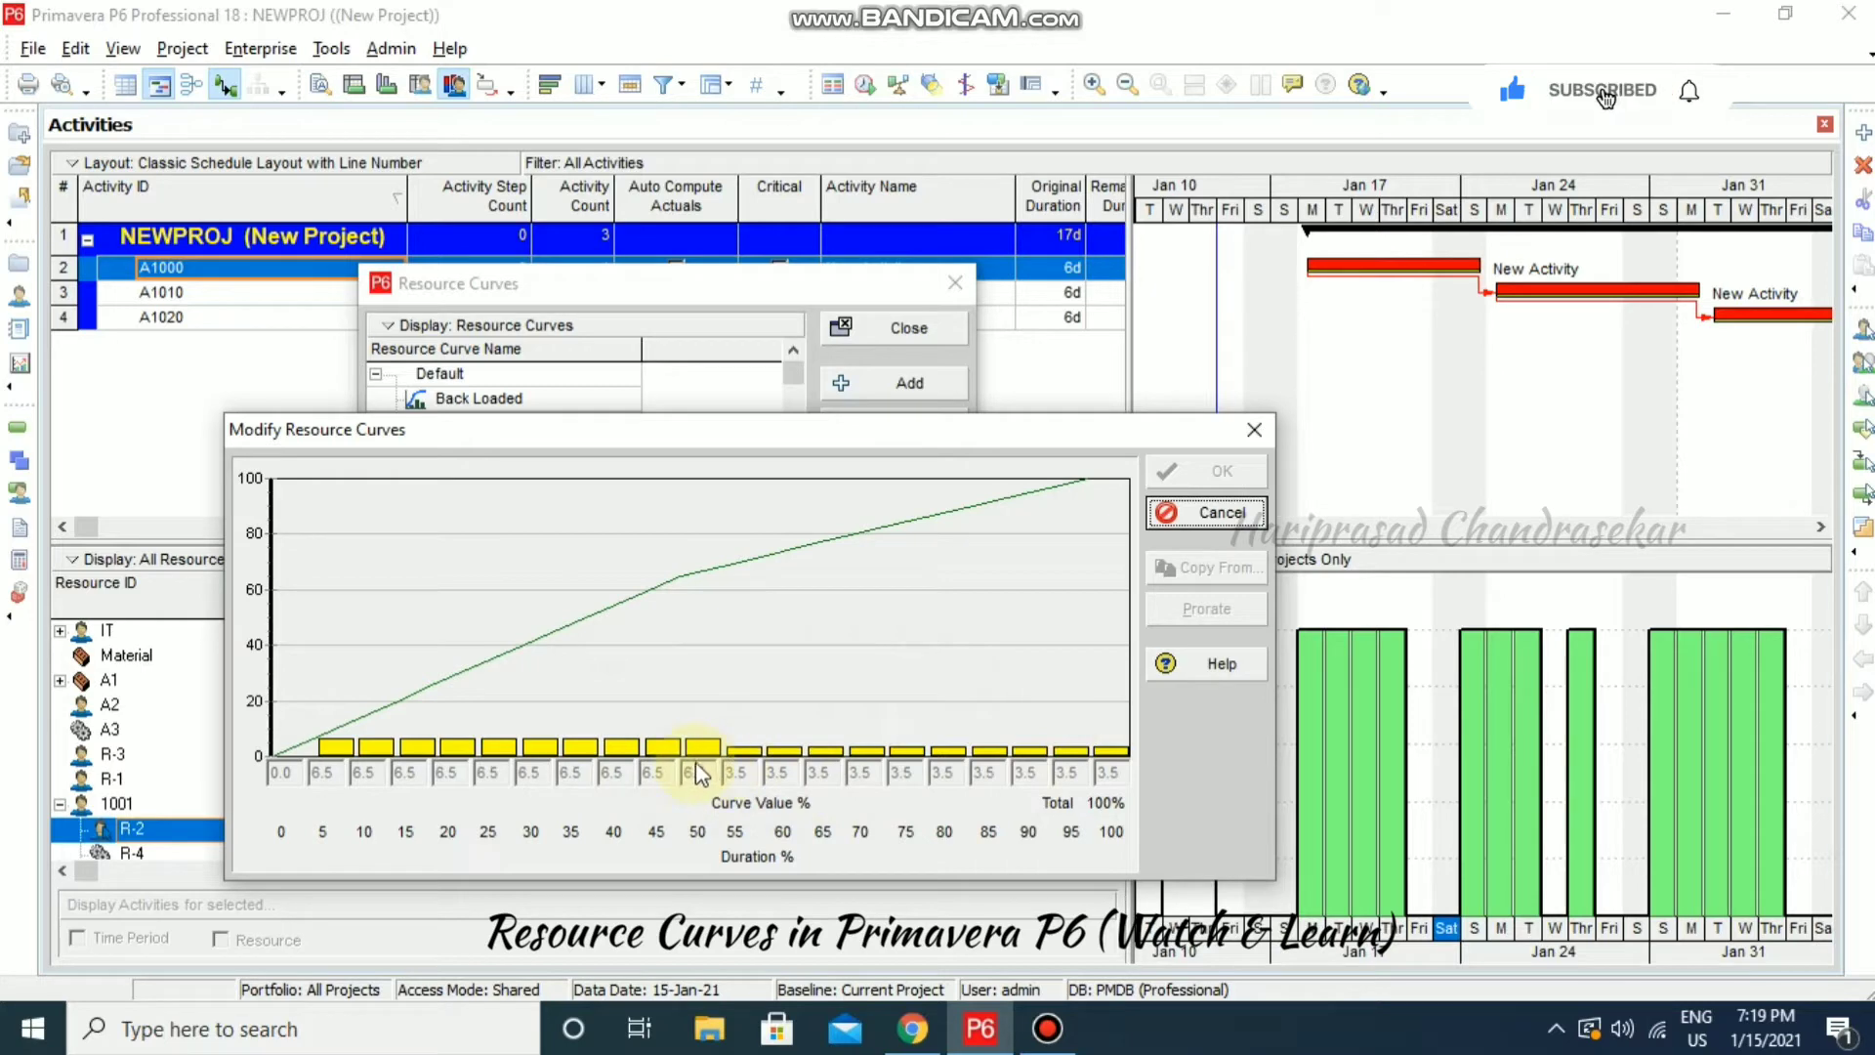
pyautogui.click(1166, 516)
# - Add a global resource curve copied from Front Loaded and name it Front Load Excavator
pyautogui.click(590, 399)
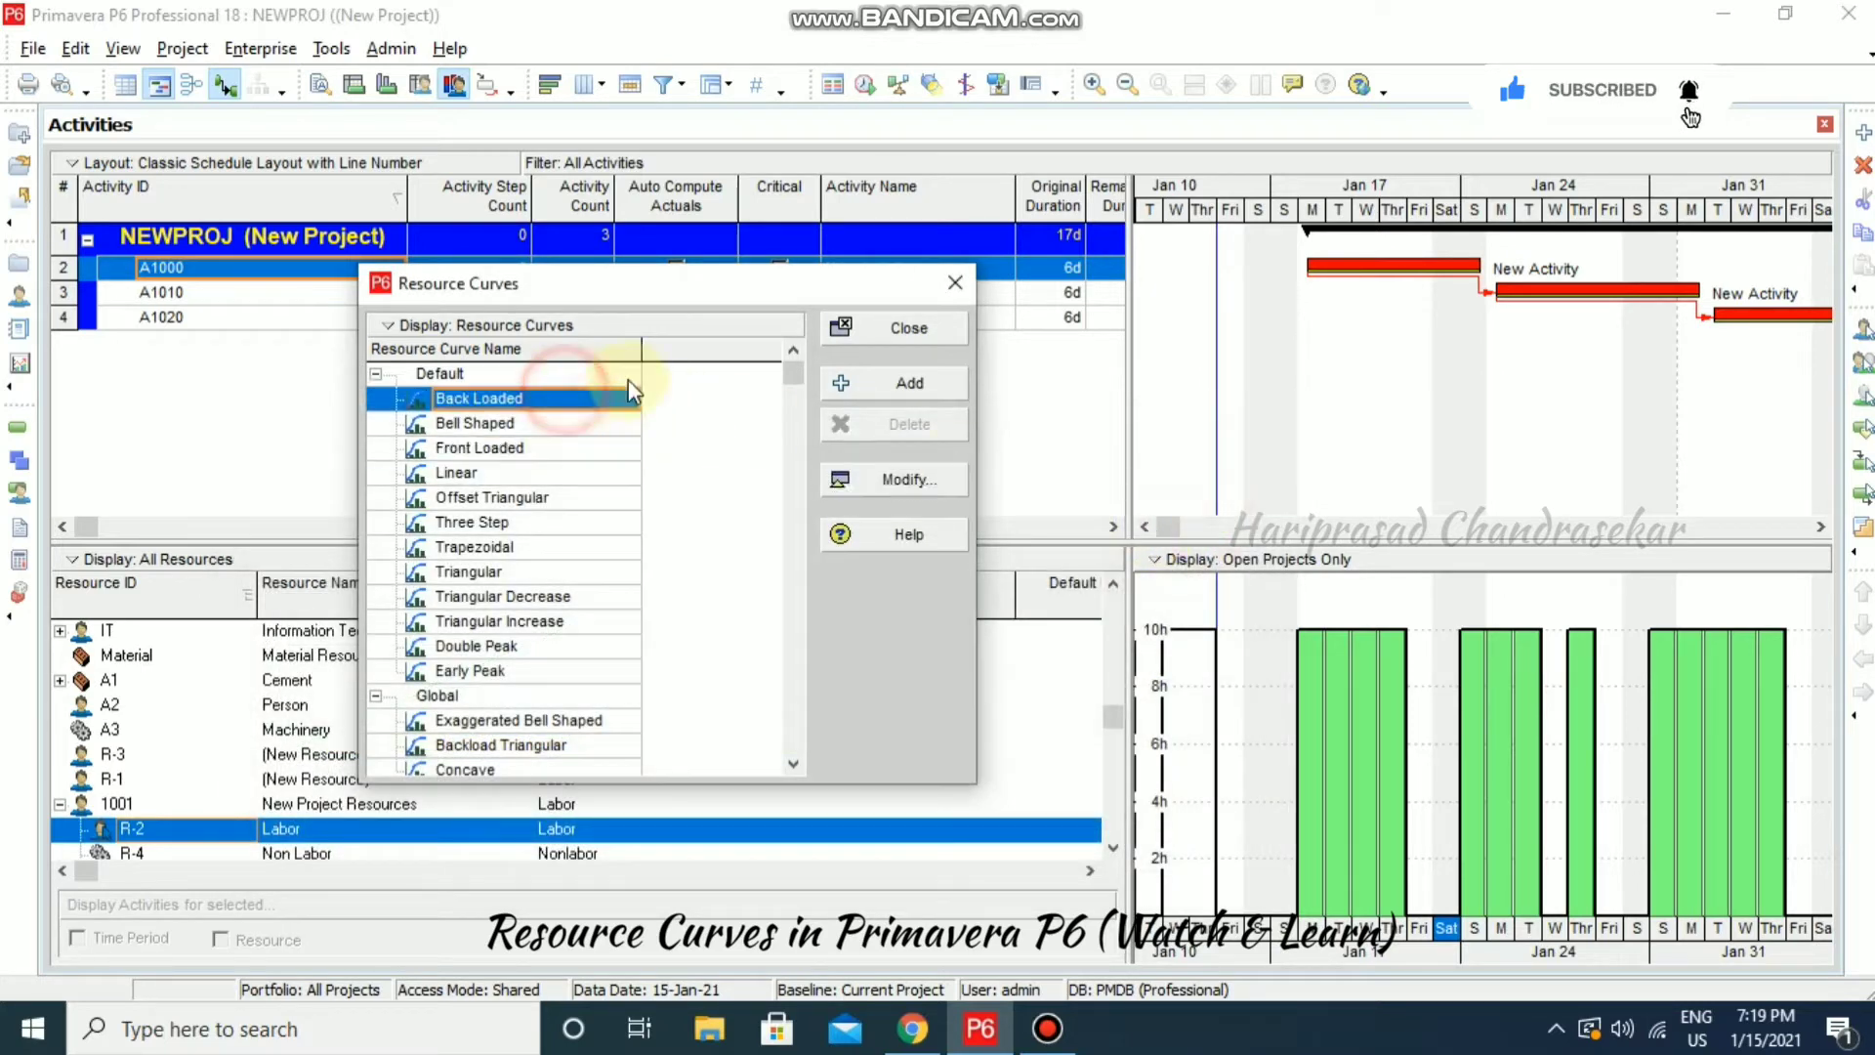
pyautogui.click(869, 382)
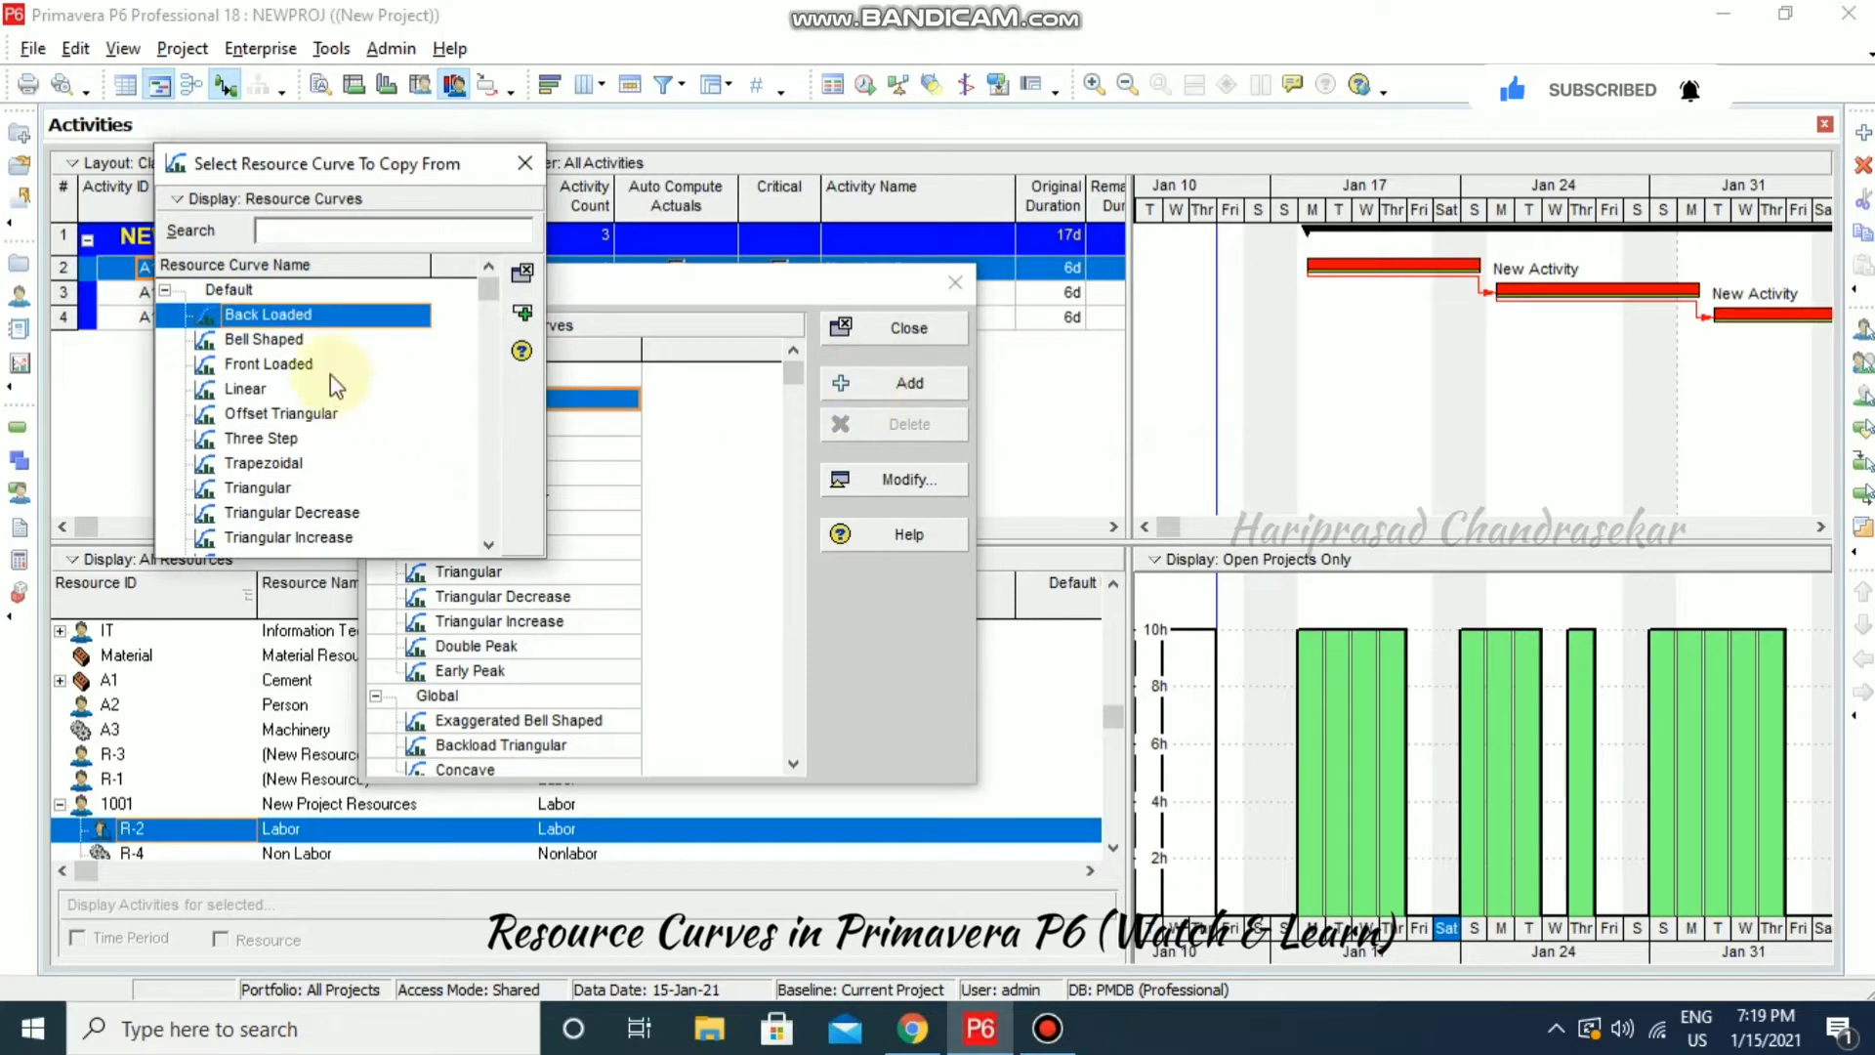
pyautogui.click(300, 316)
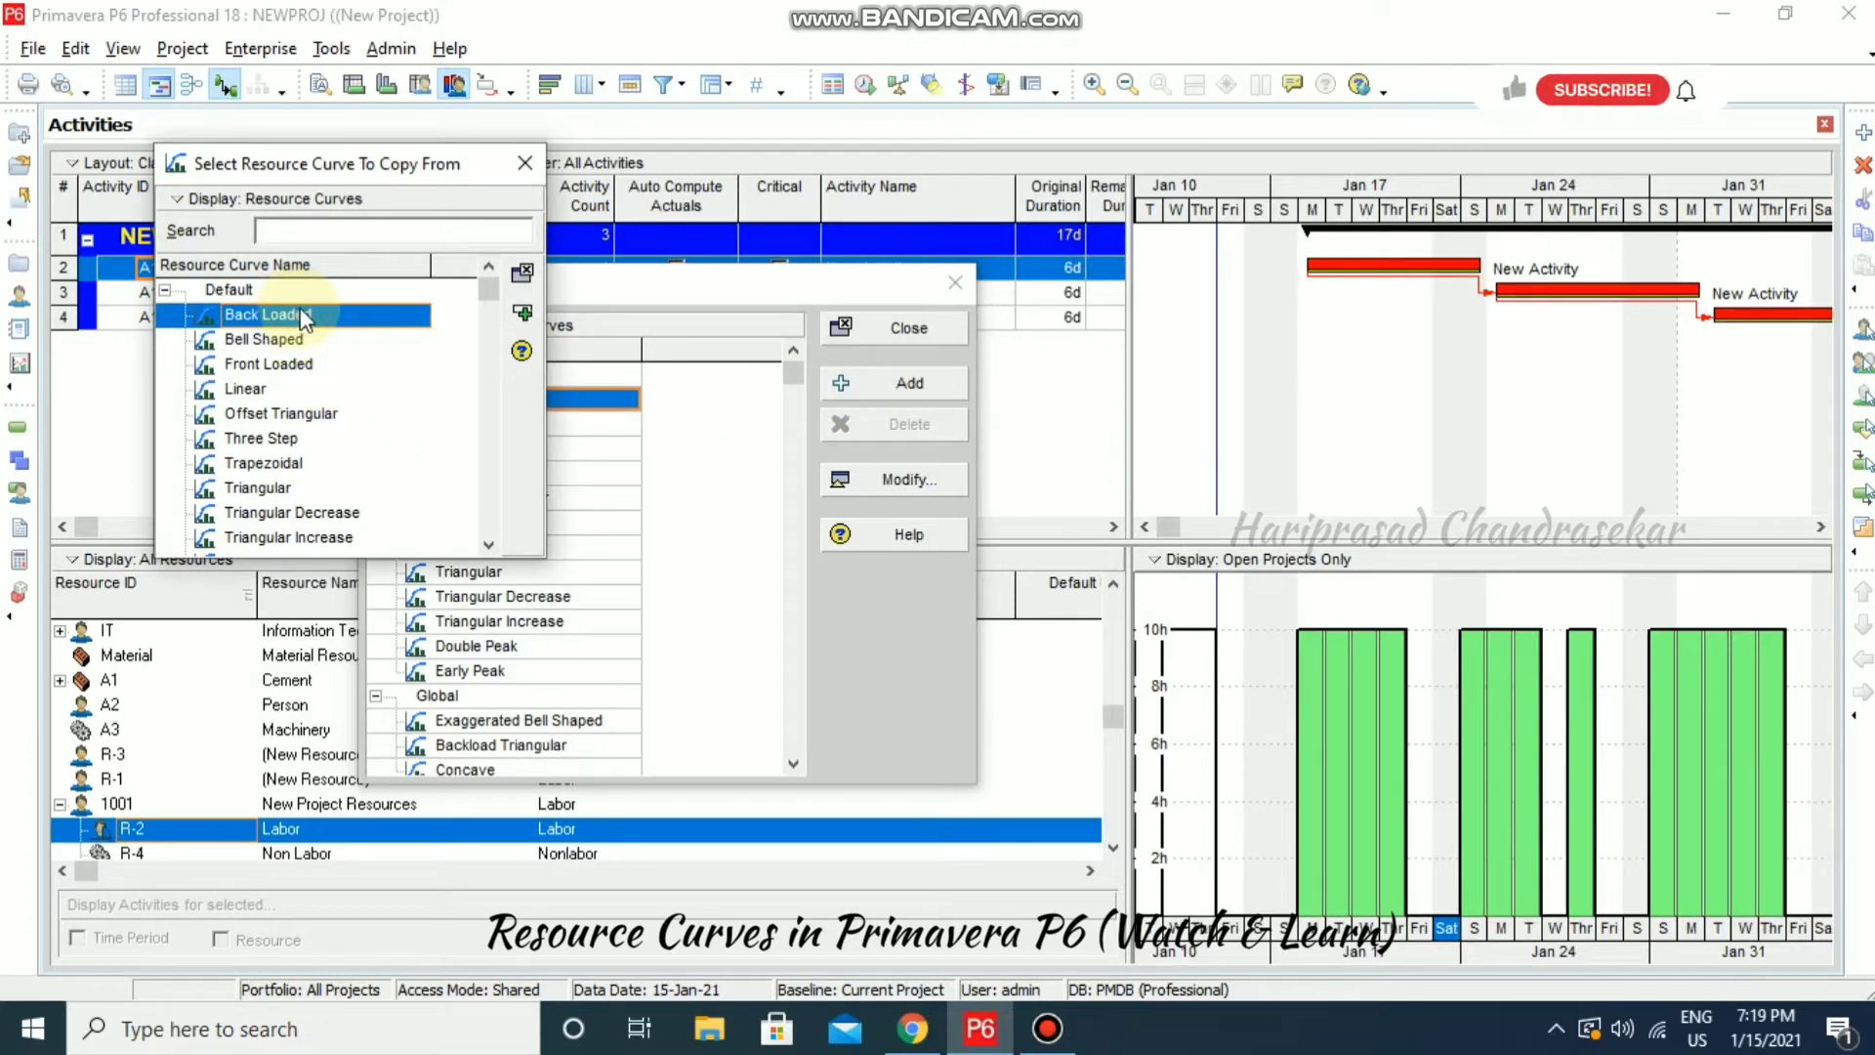
pyautogui.click(296, 365)
pyautogui.click(522, 313)
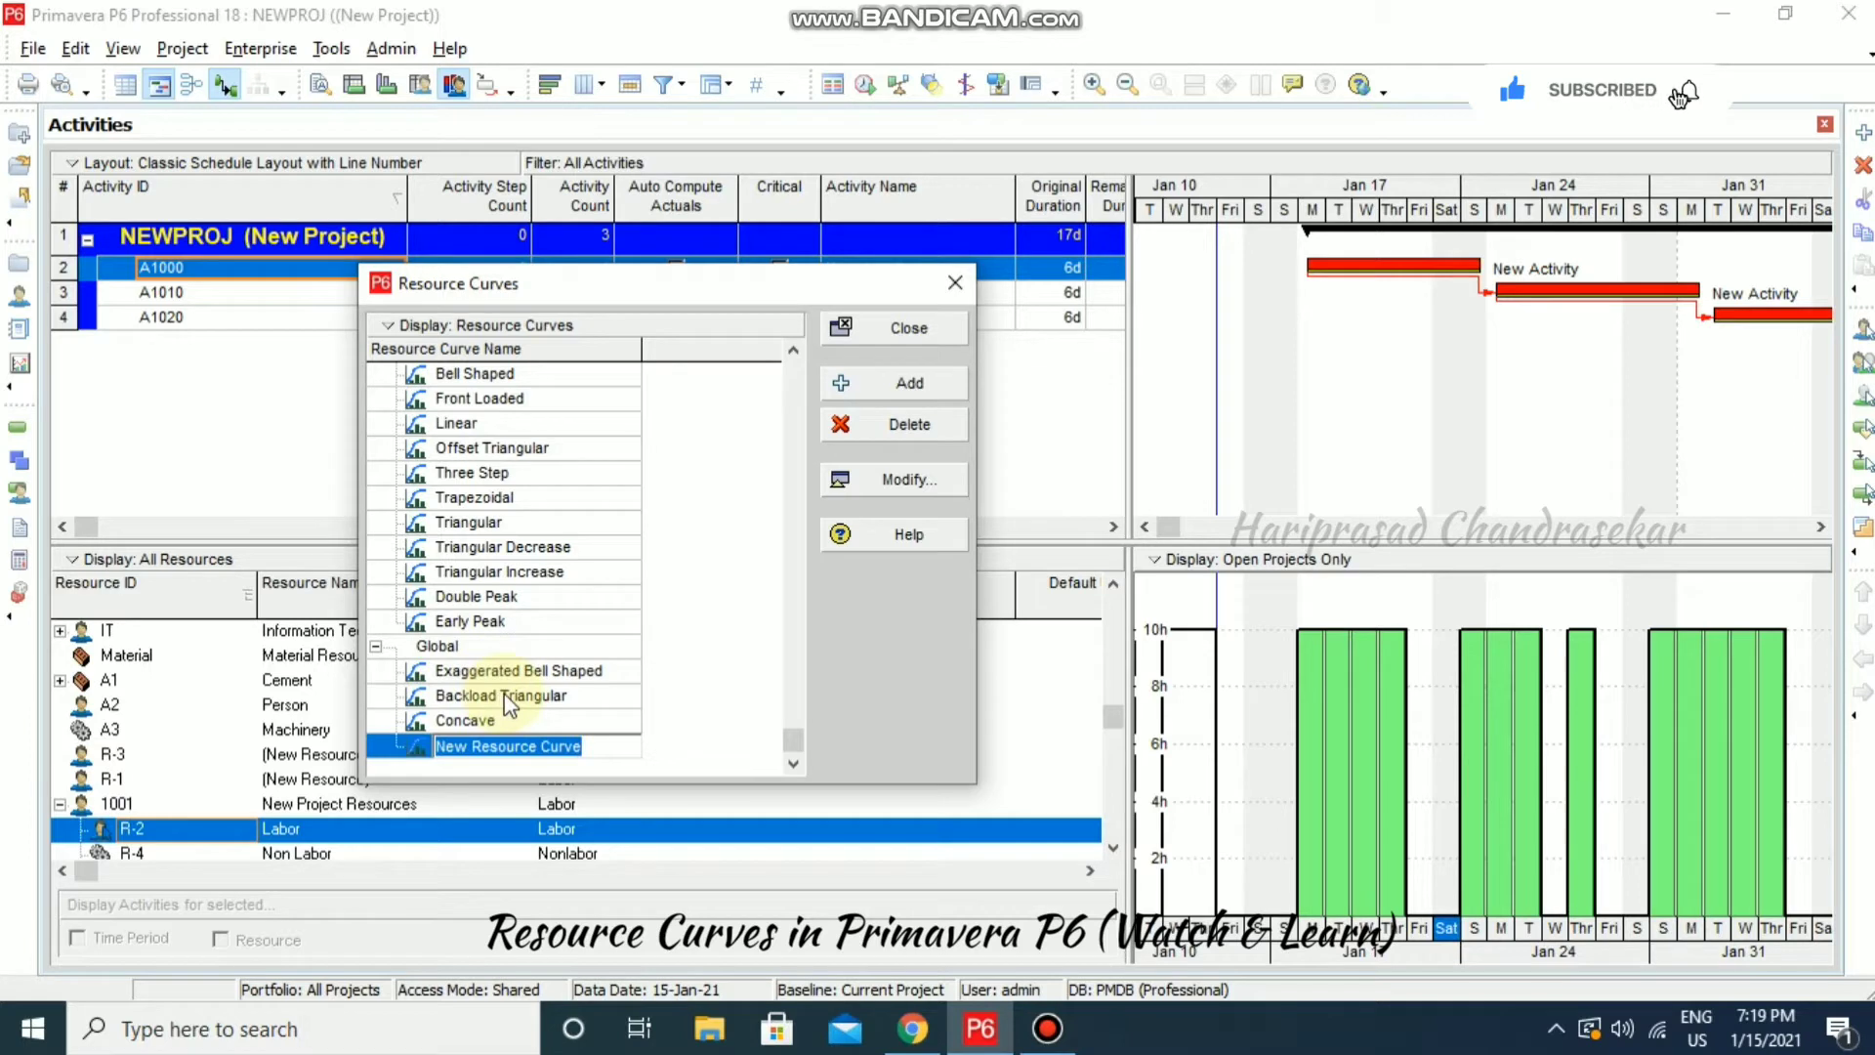
pyautogui.write('B')
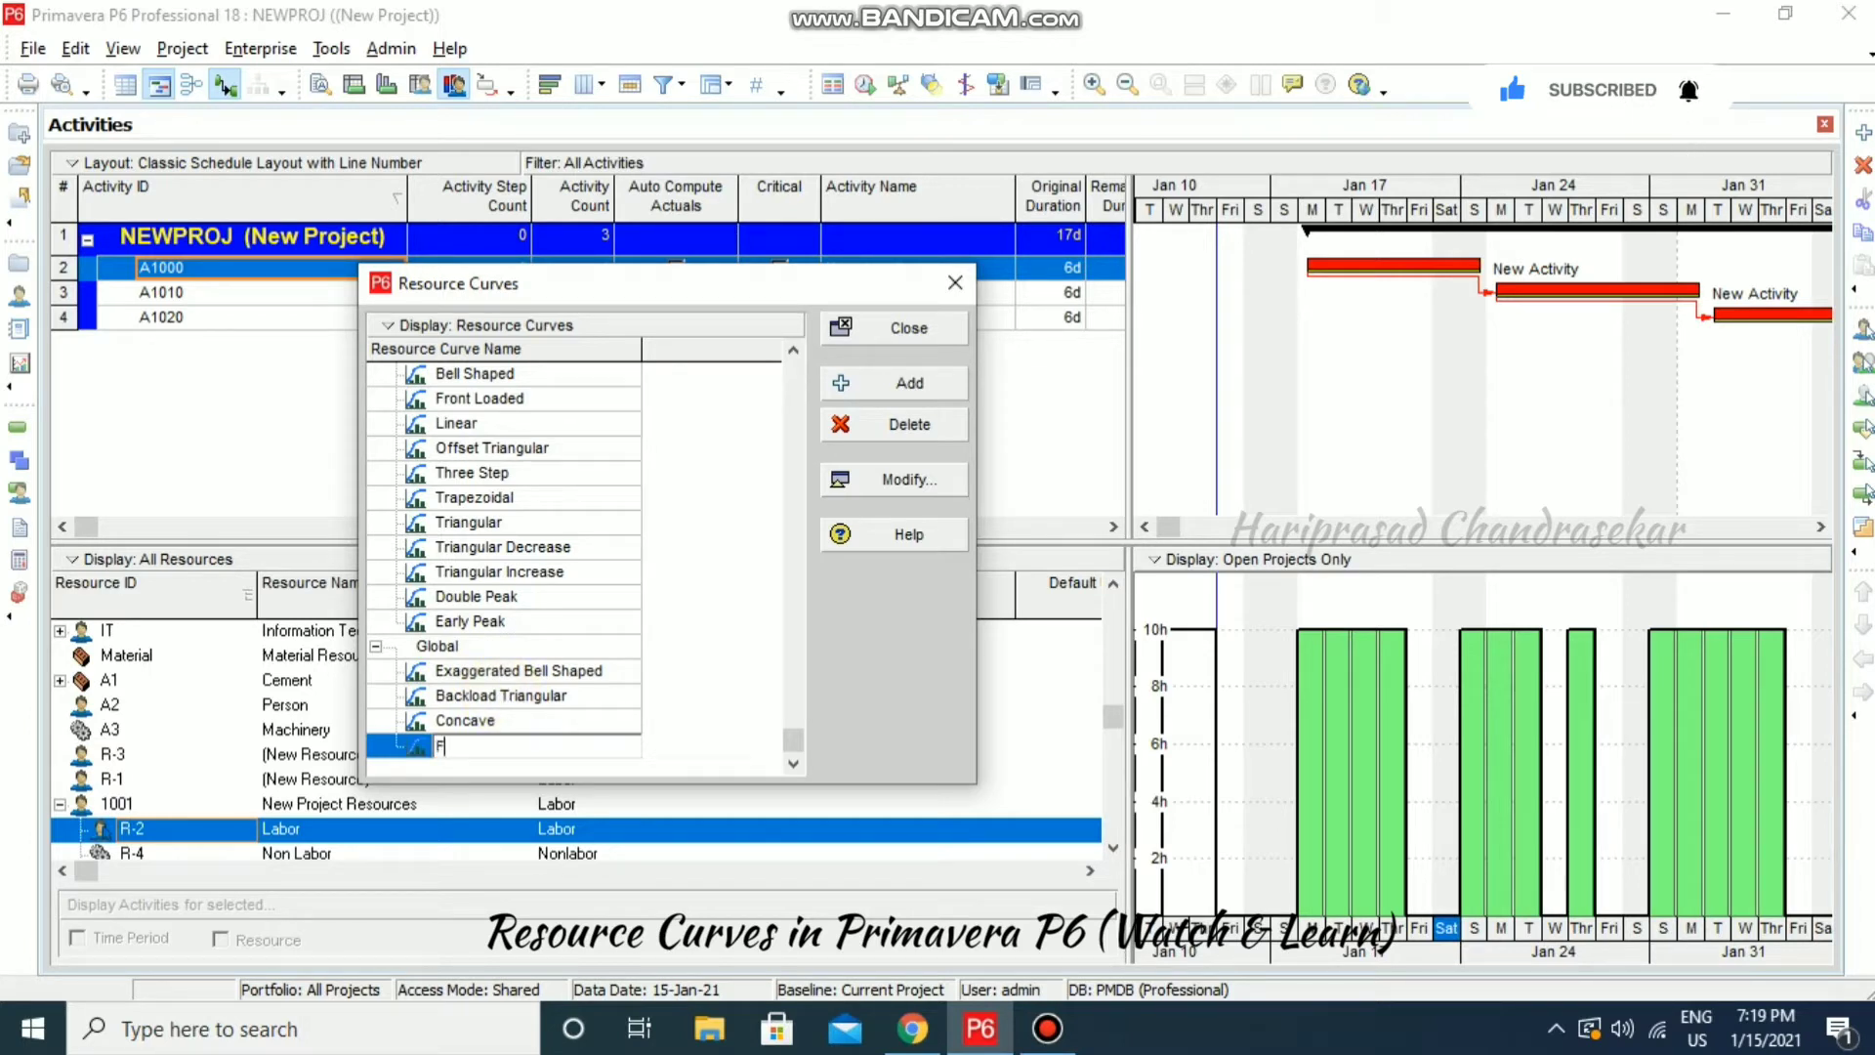
pyautogui.write('ront Load')
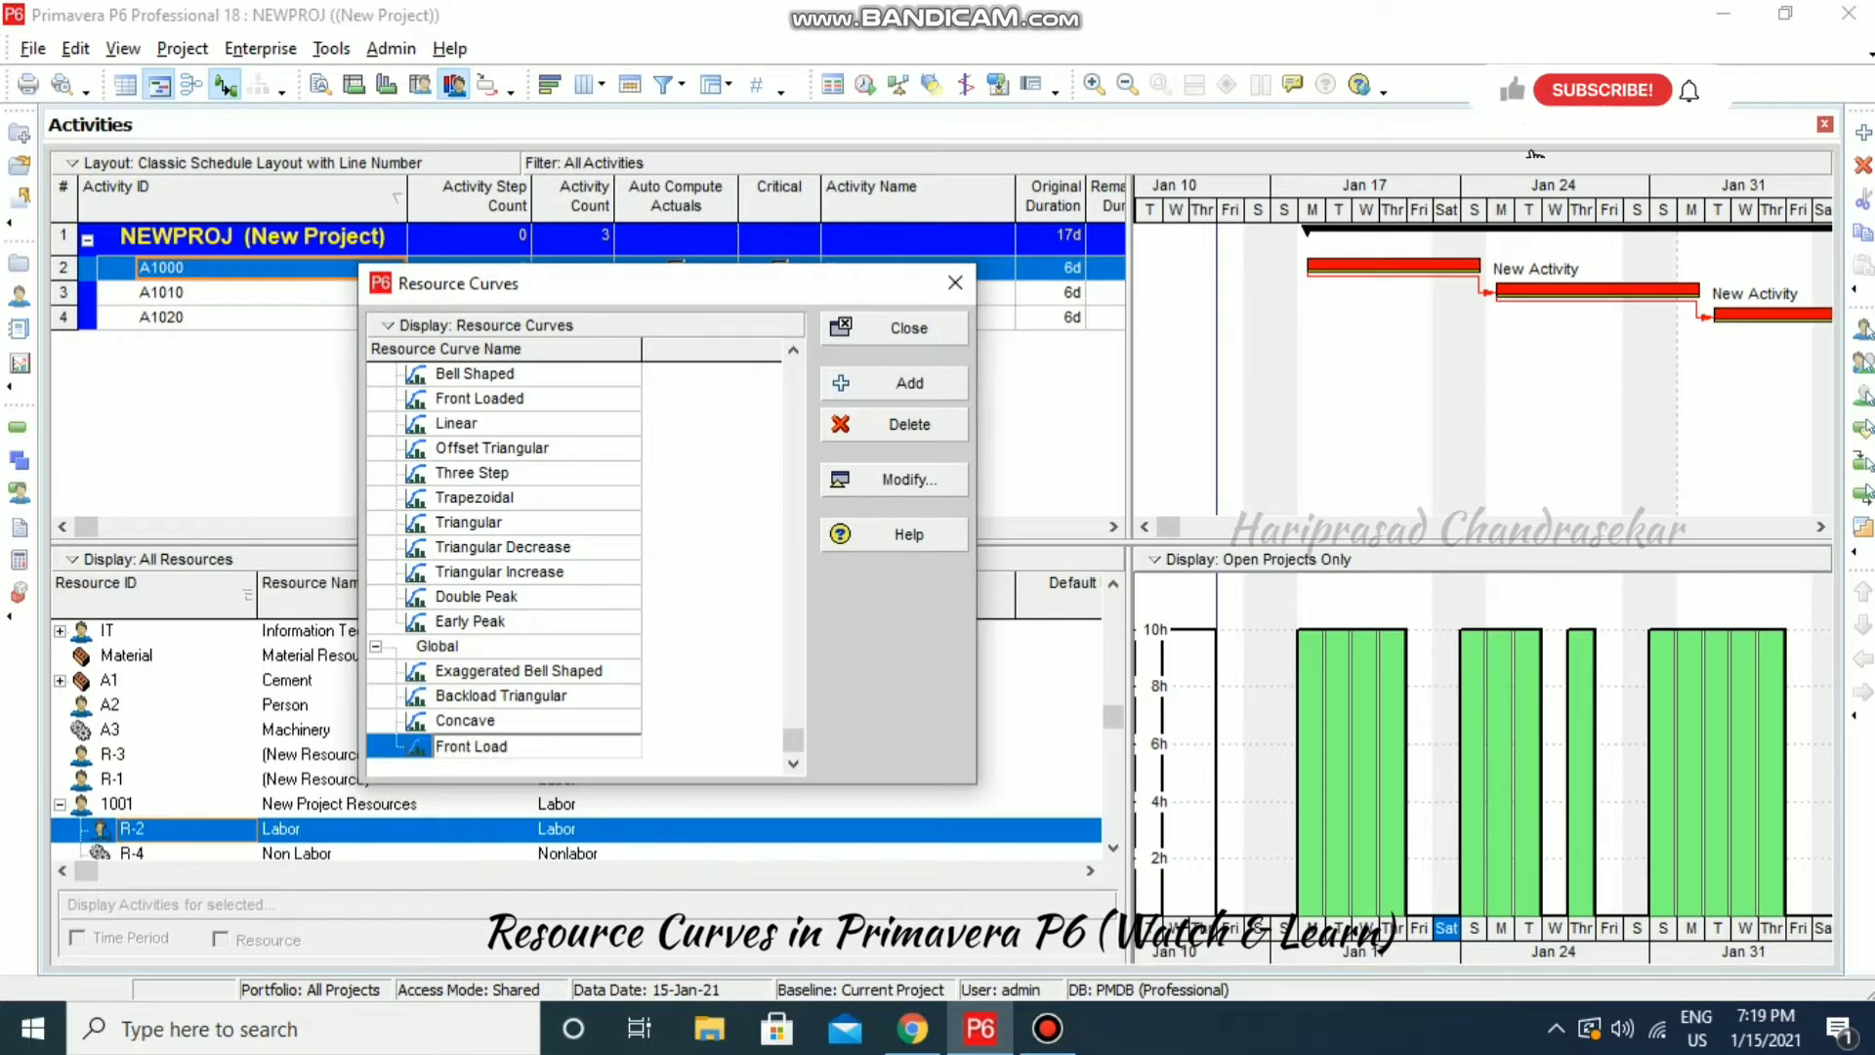
pyautogui.write(' Excavator')
# - Modify the Front Load Excavator curve, setting the values at 5, 10, 15, 20 and 25% duration to 20 each
pyautogui.click(887, 474)
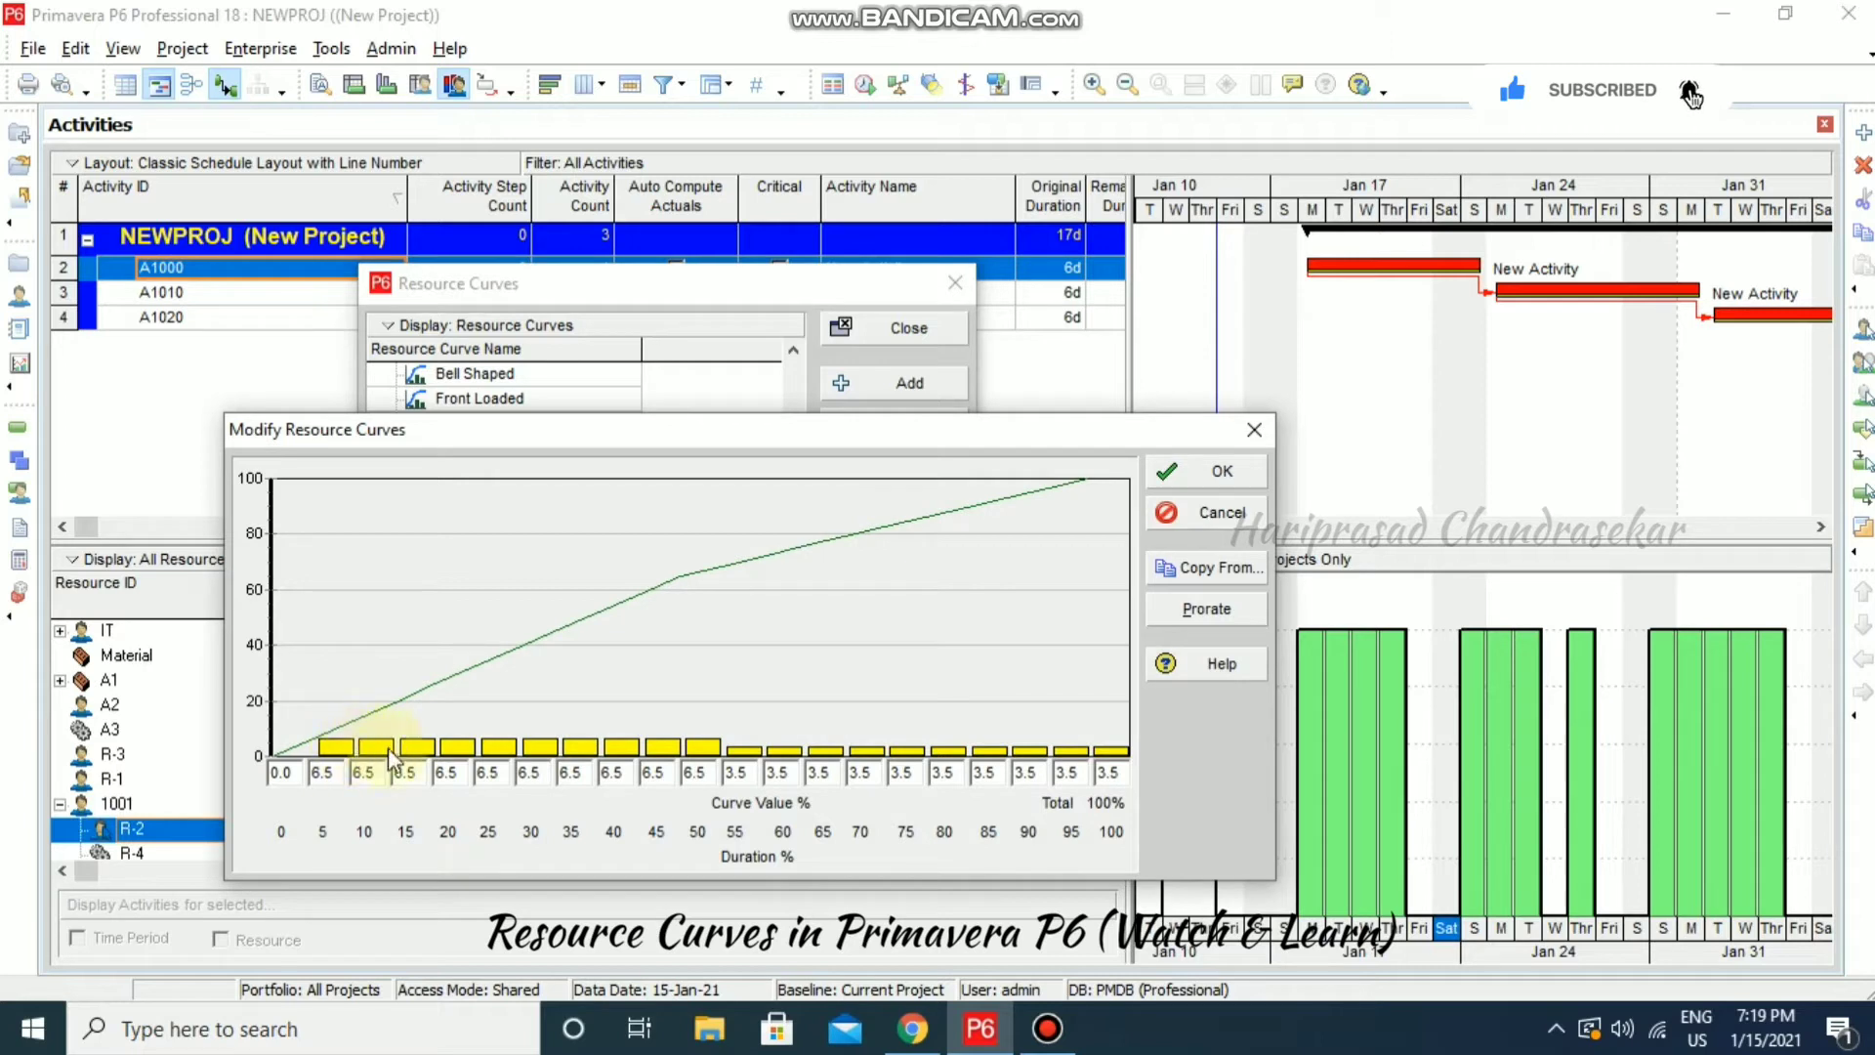
pyautogui.click(341, 778)
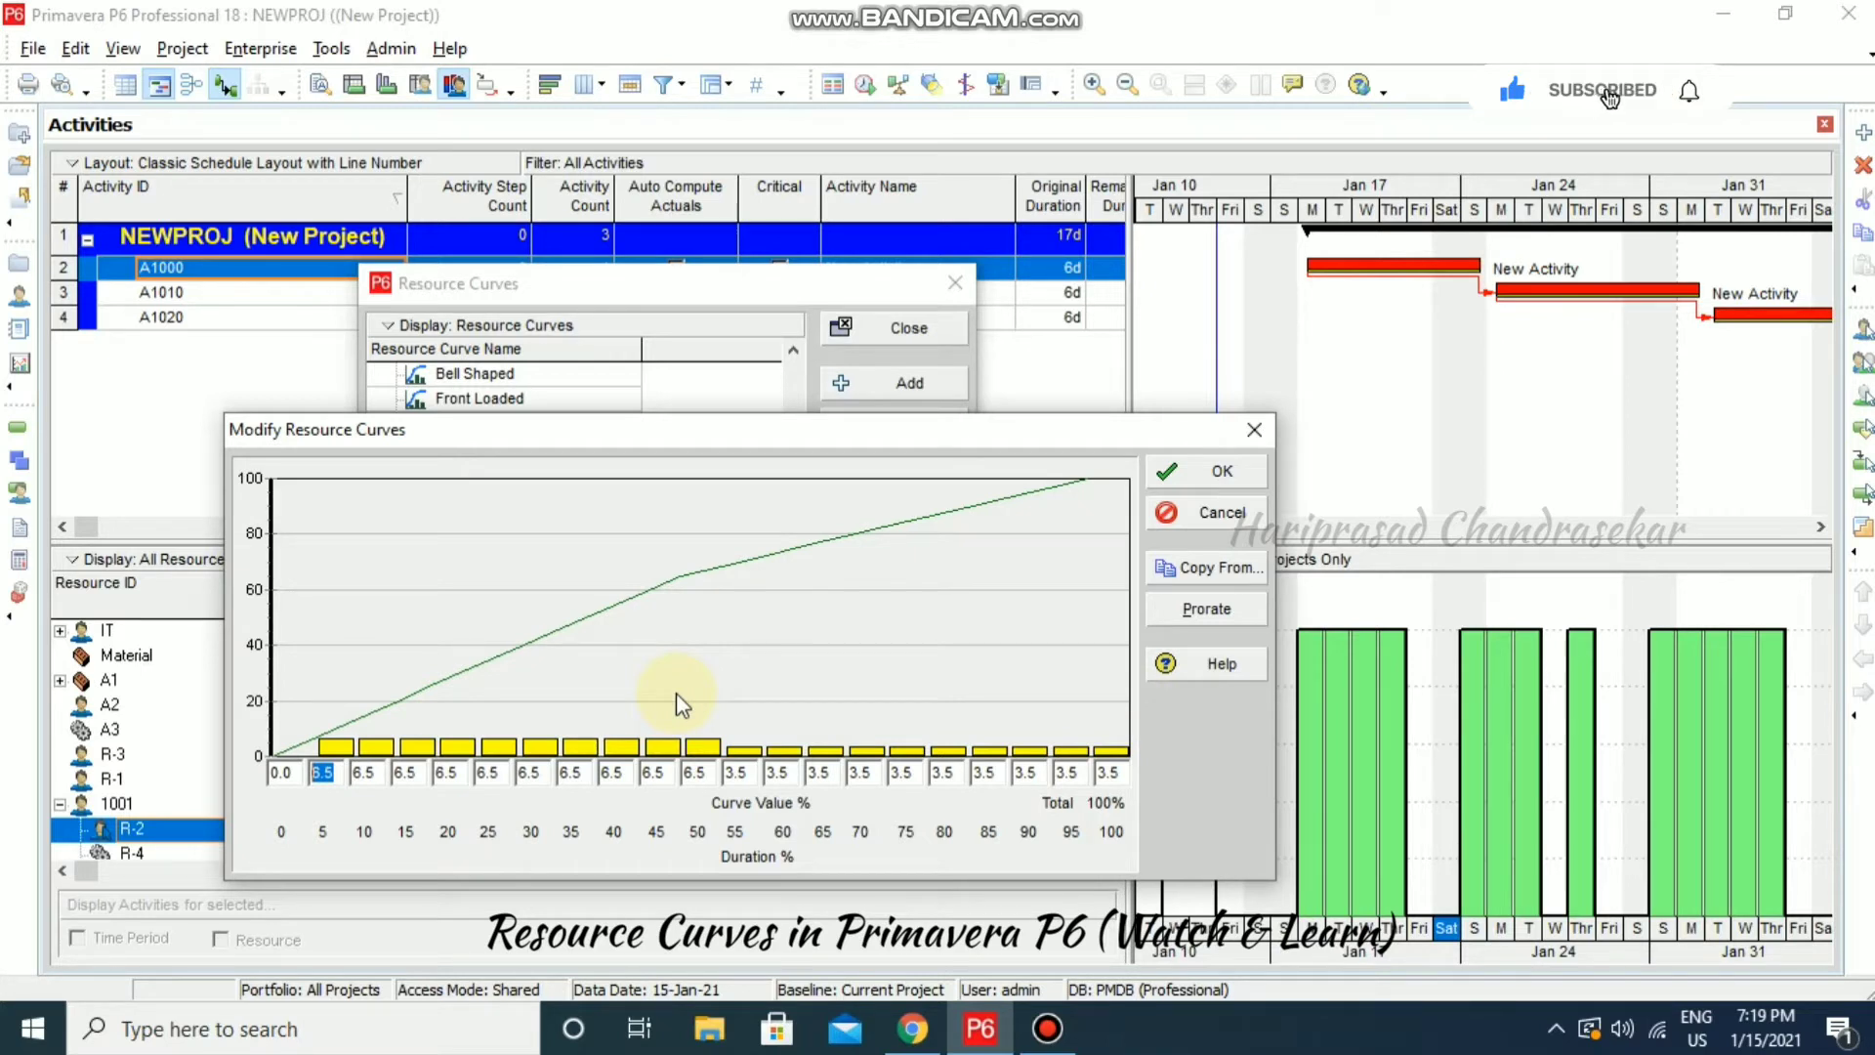
pyautogui.write('20')
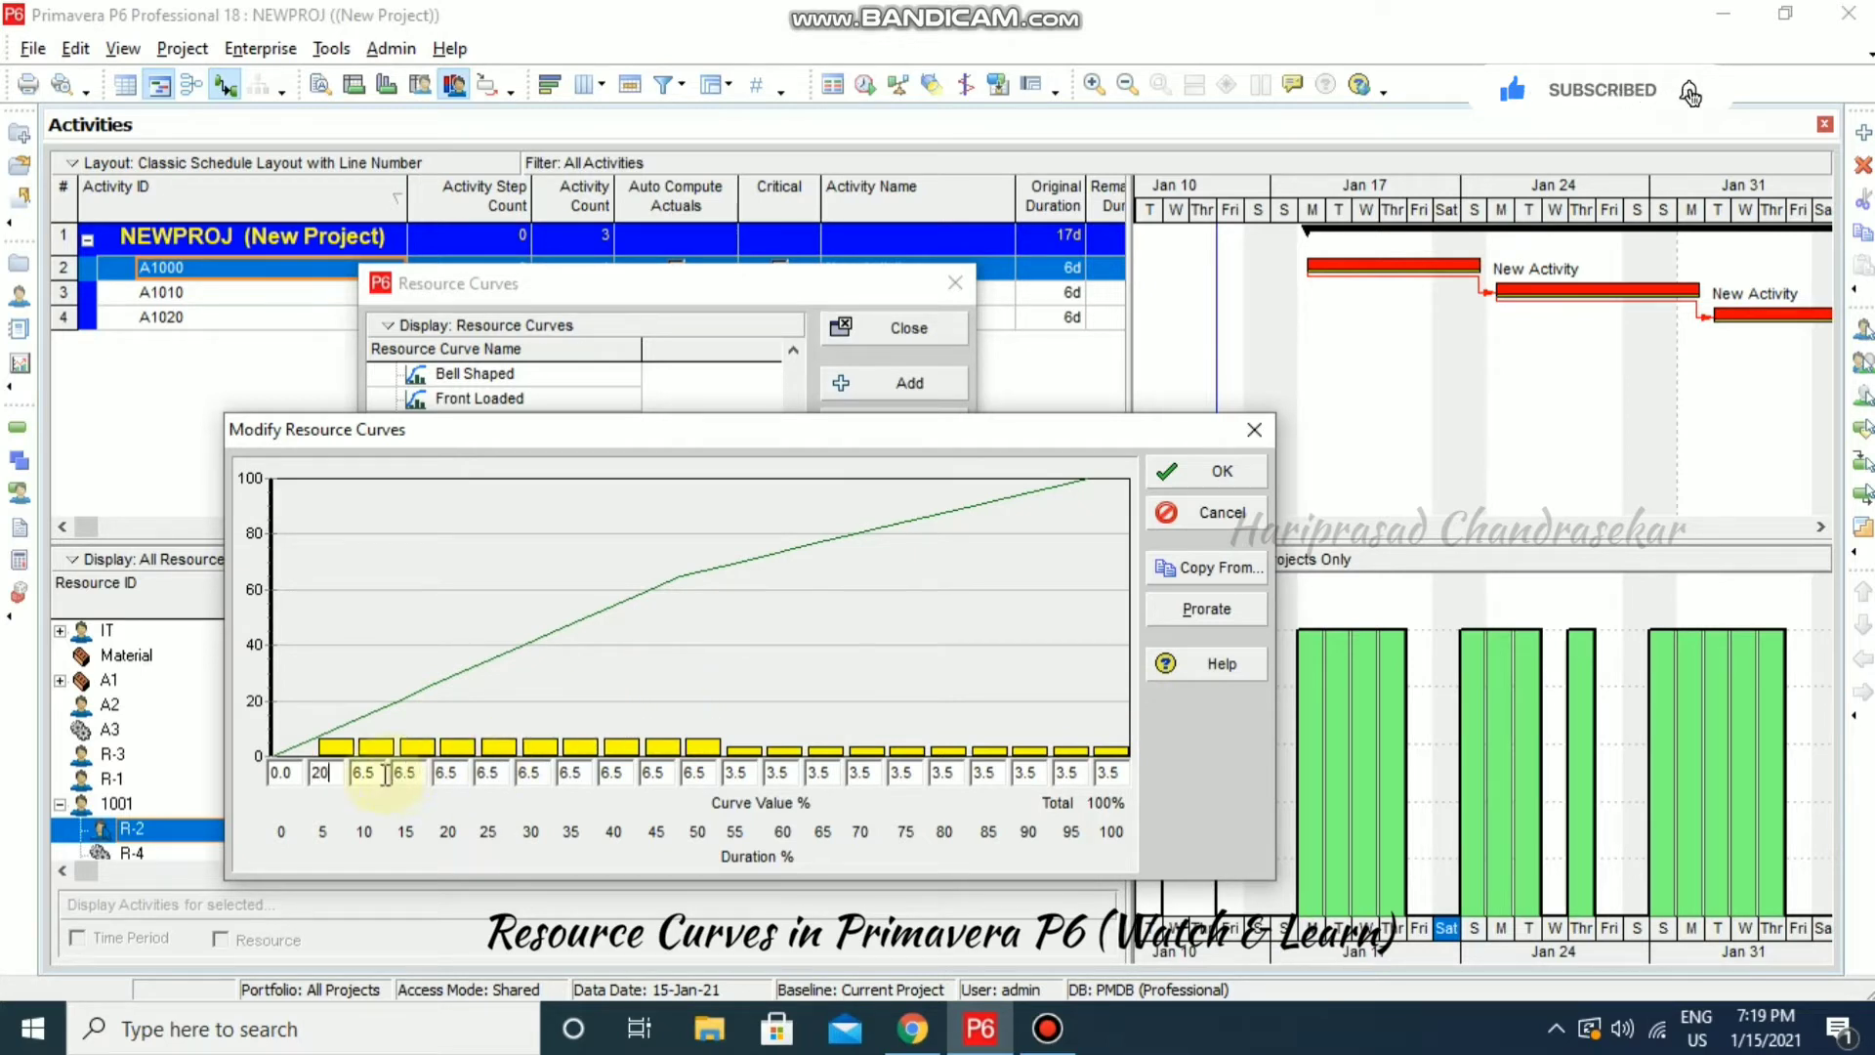
pyautogui.press('Tab')
pyautogui.write('20')
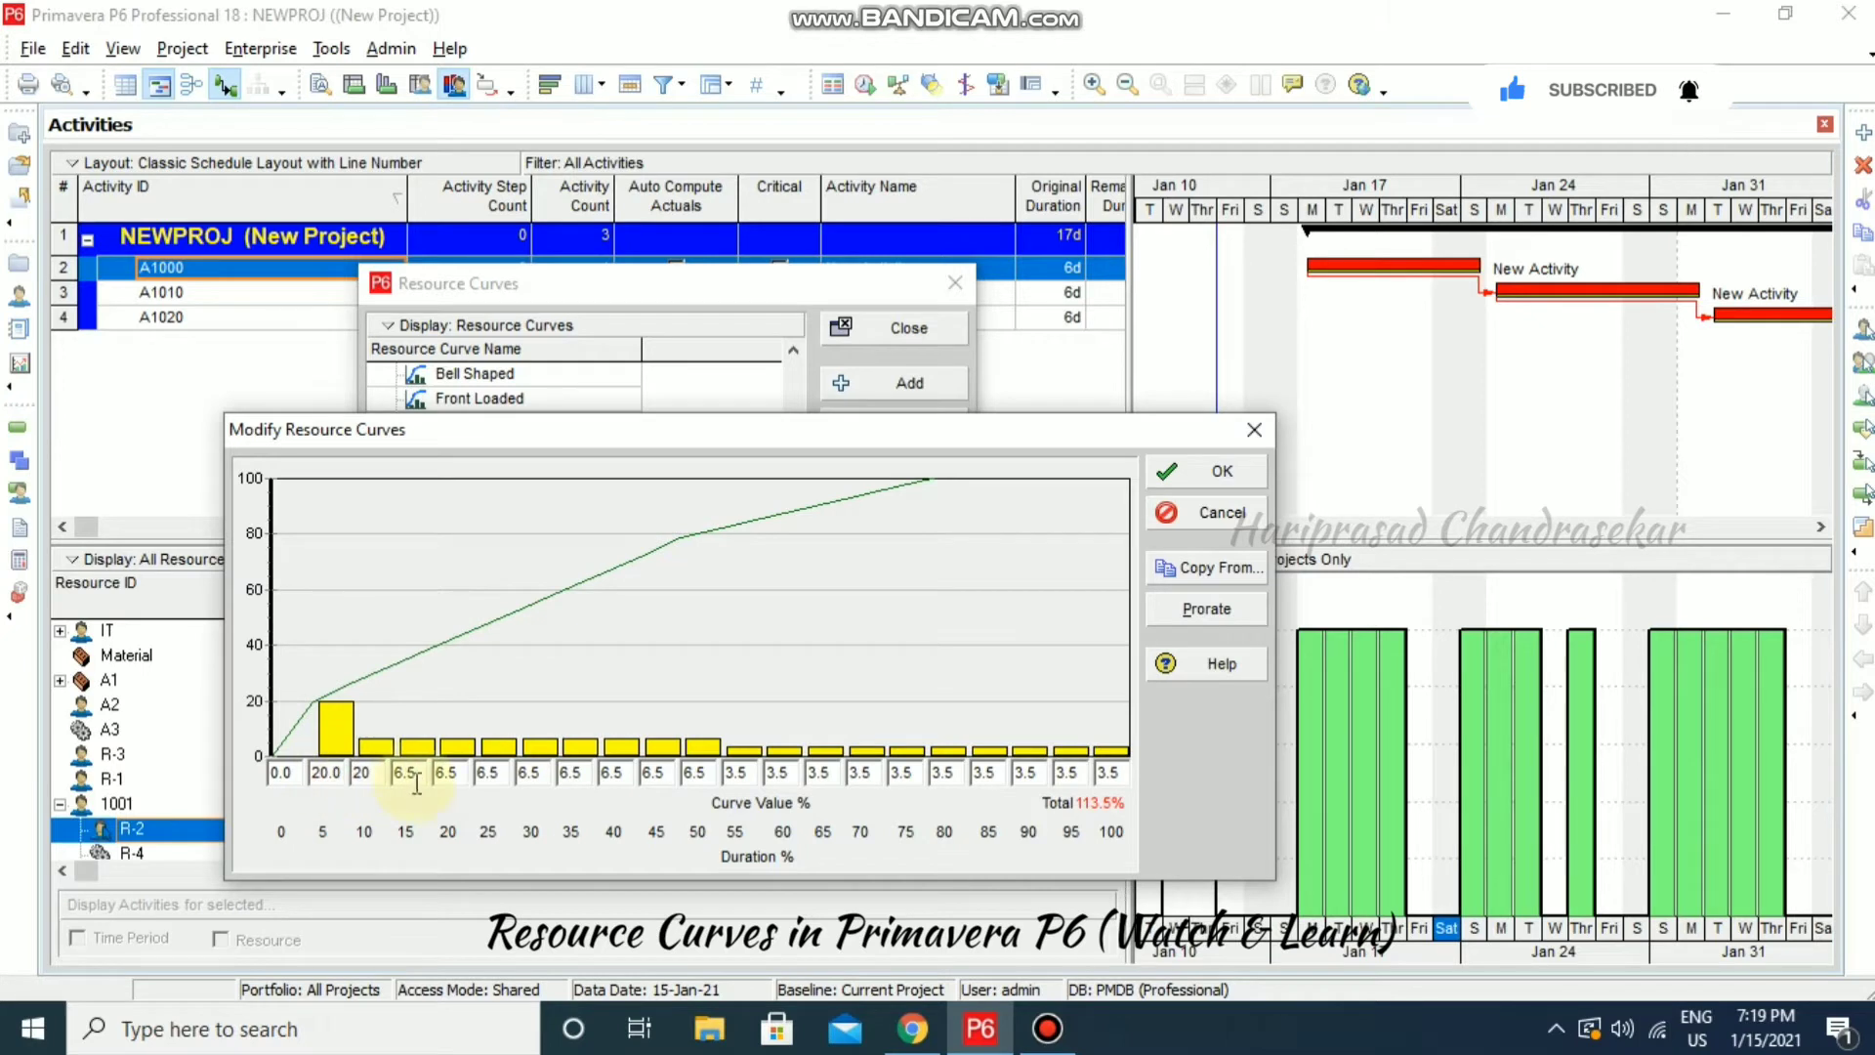
pyautogui.press('Tab')
pyautogui.write('20')
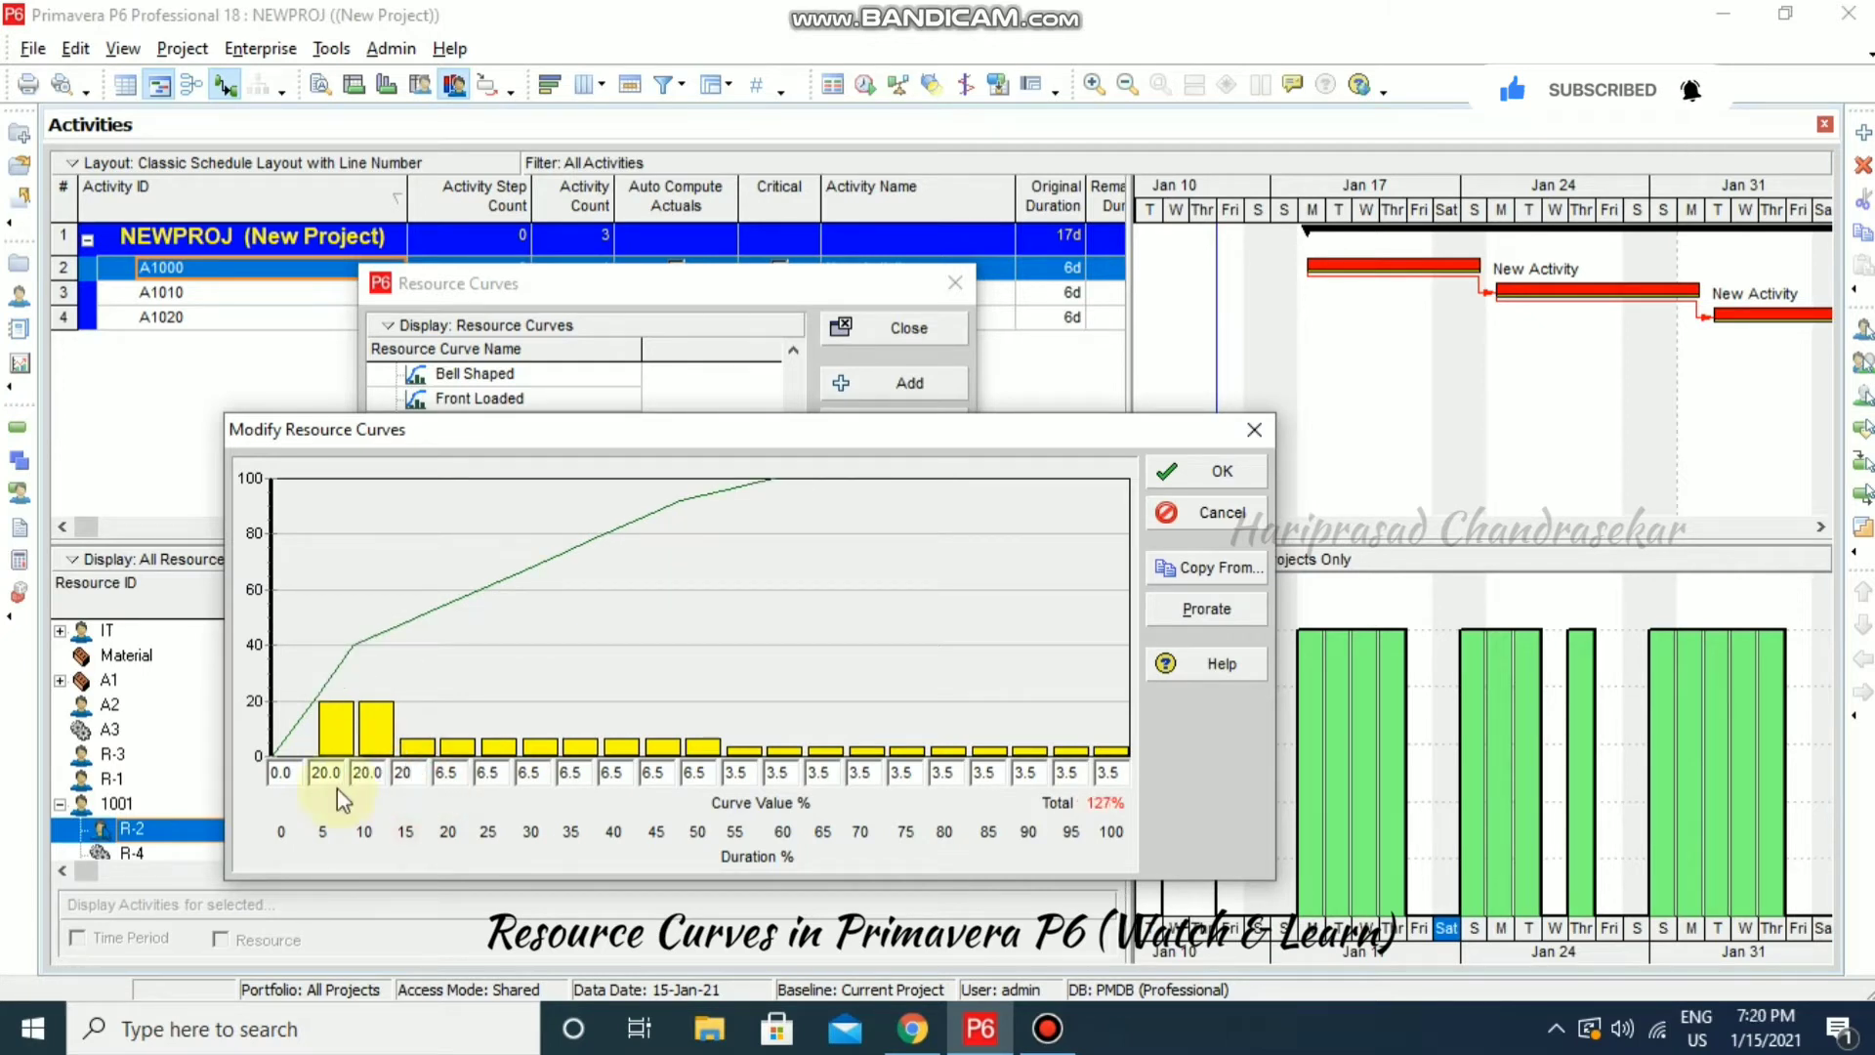
pyautogui.click(447, 766)
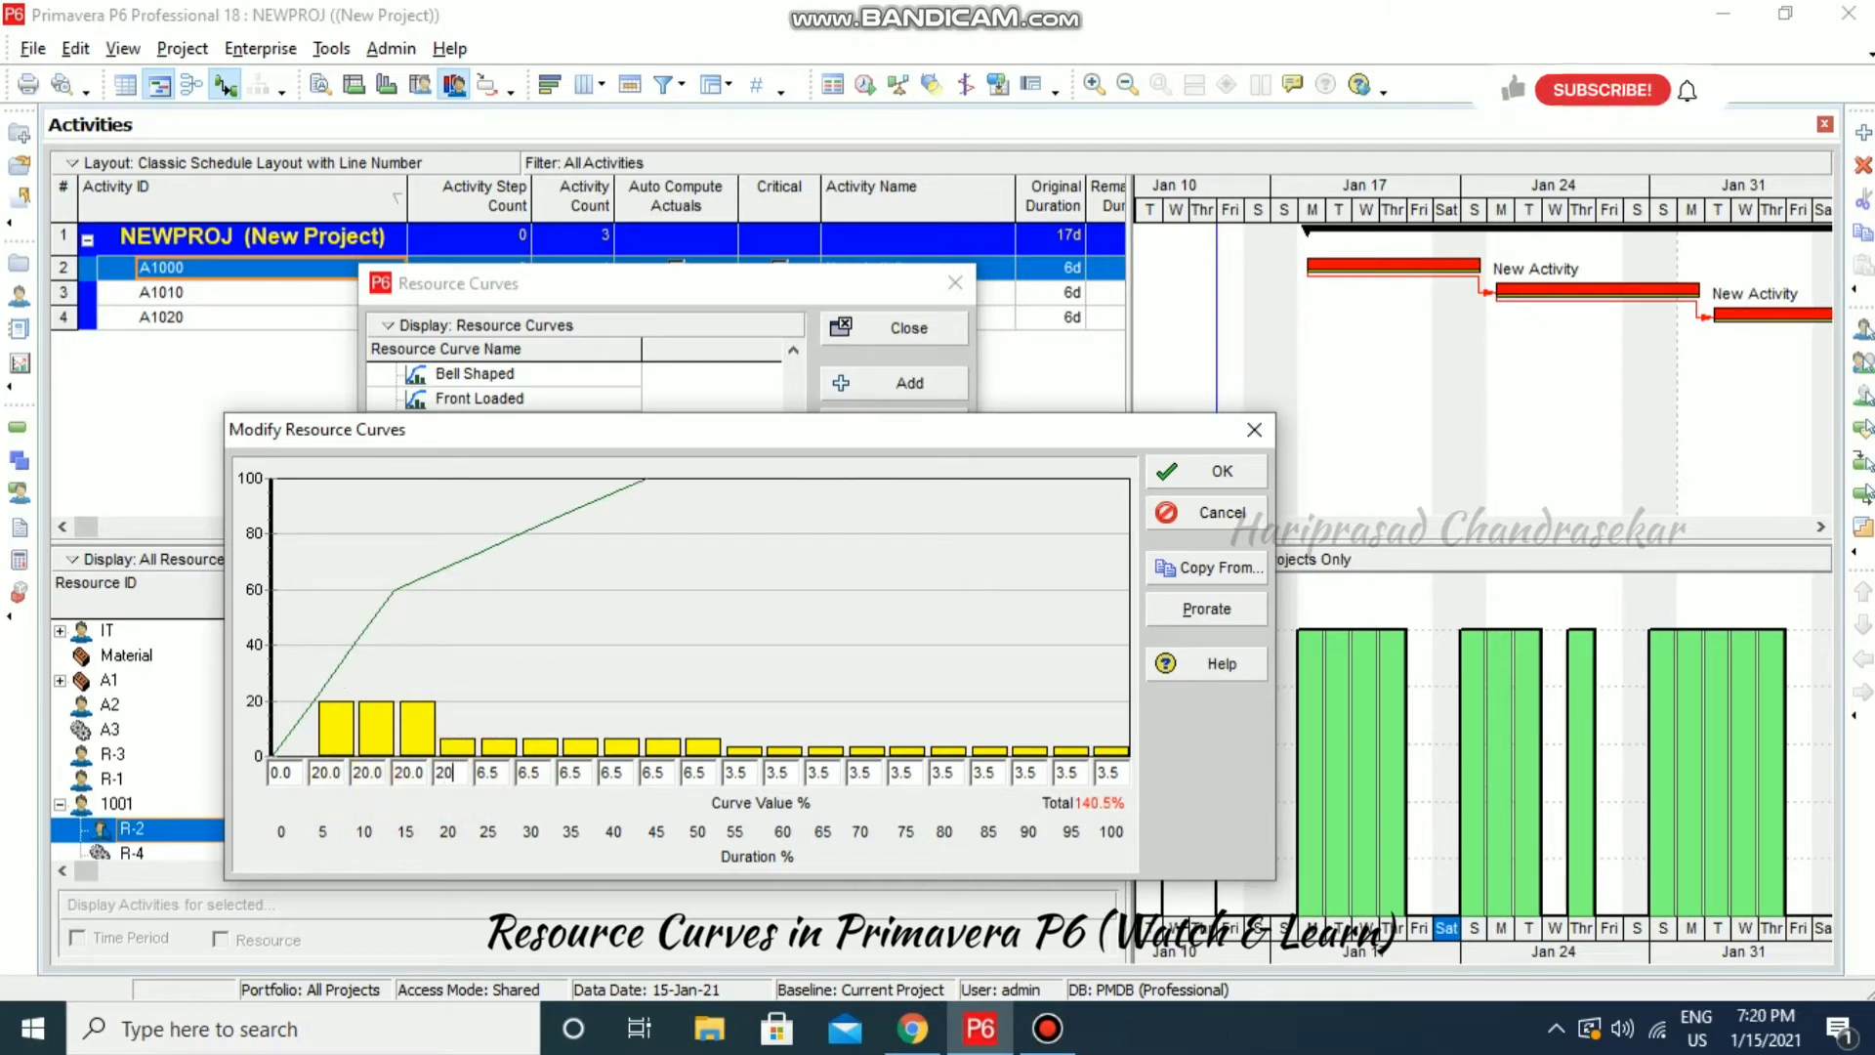
pyautogui.write('20')
pyautogui.click(515, 768)
pyautogui.write('20')
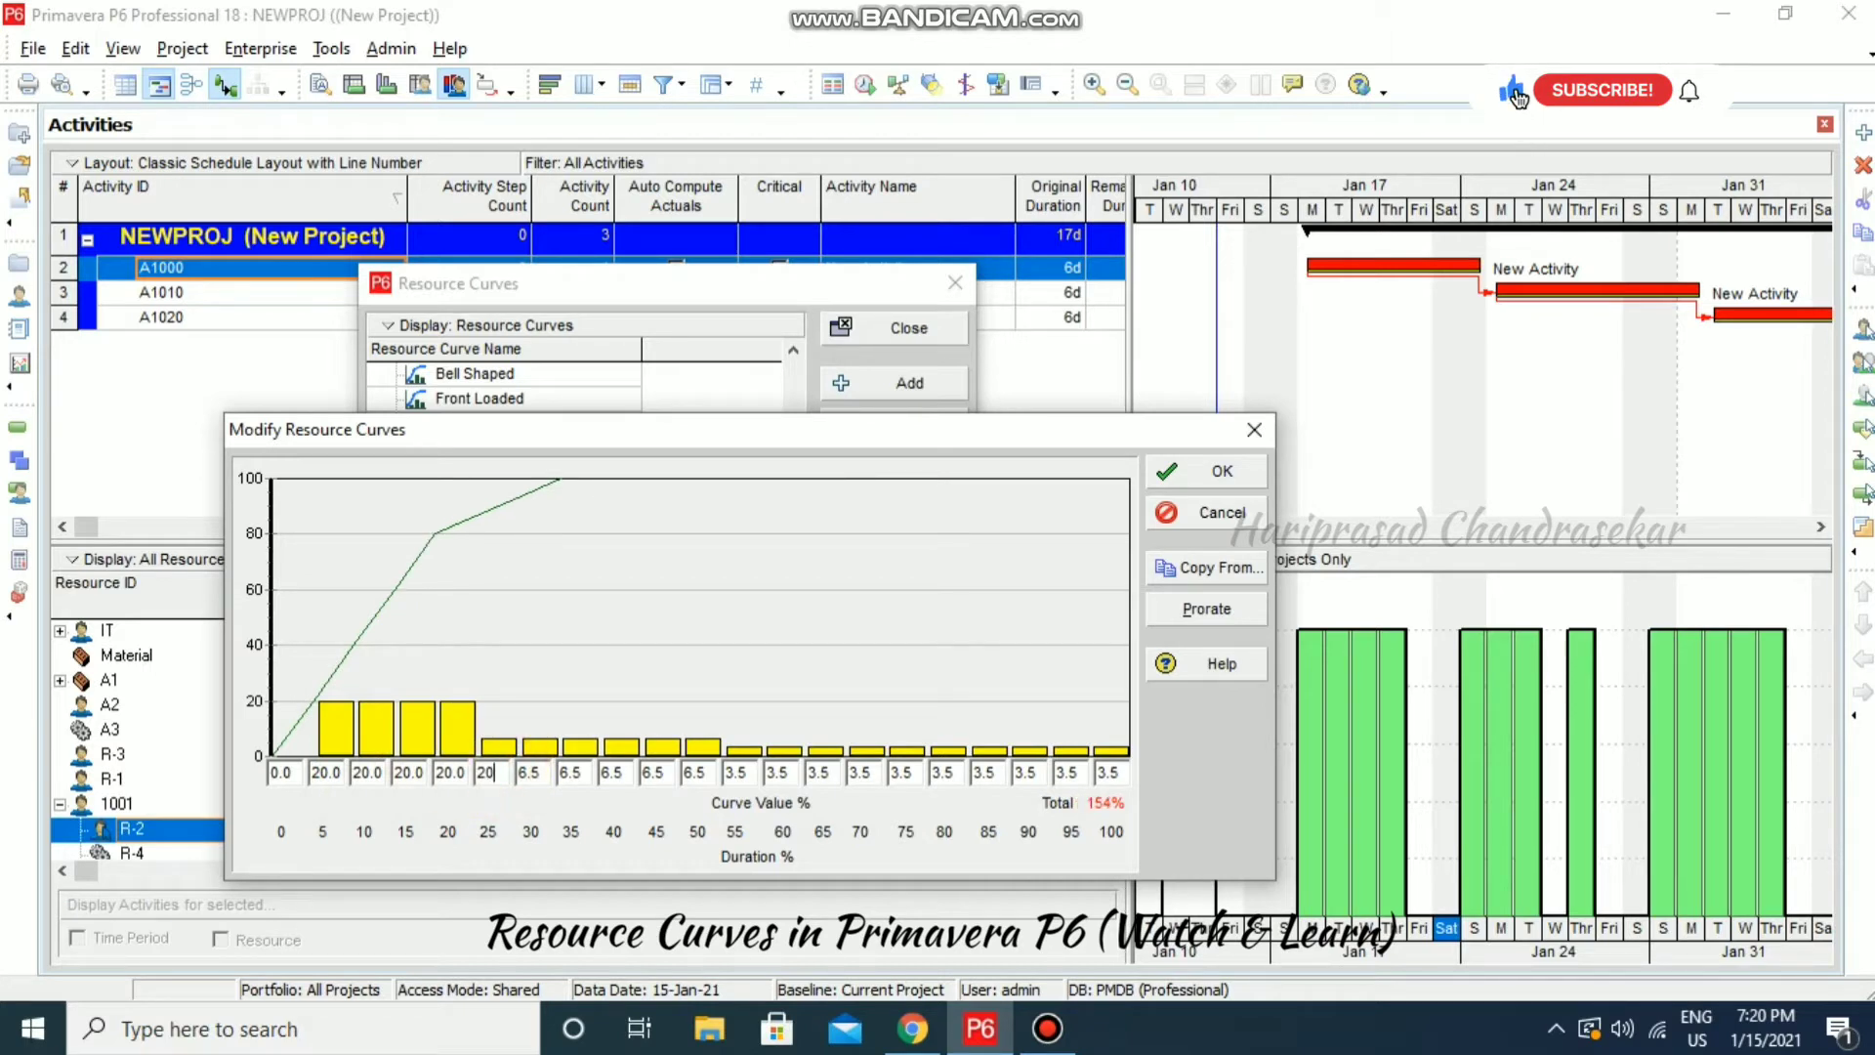
# - Clear the Front Load Excavator curve values from 30% through 100% duration to 0.0 and save the curve
pyautogui.click(540, 770)
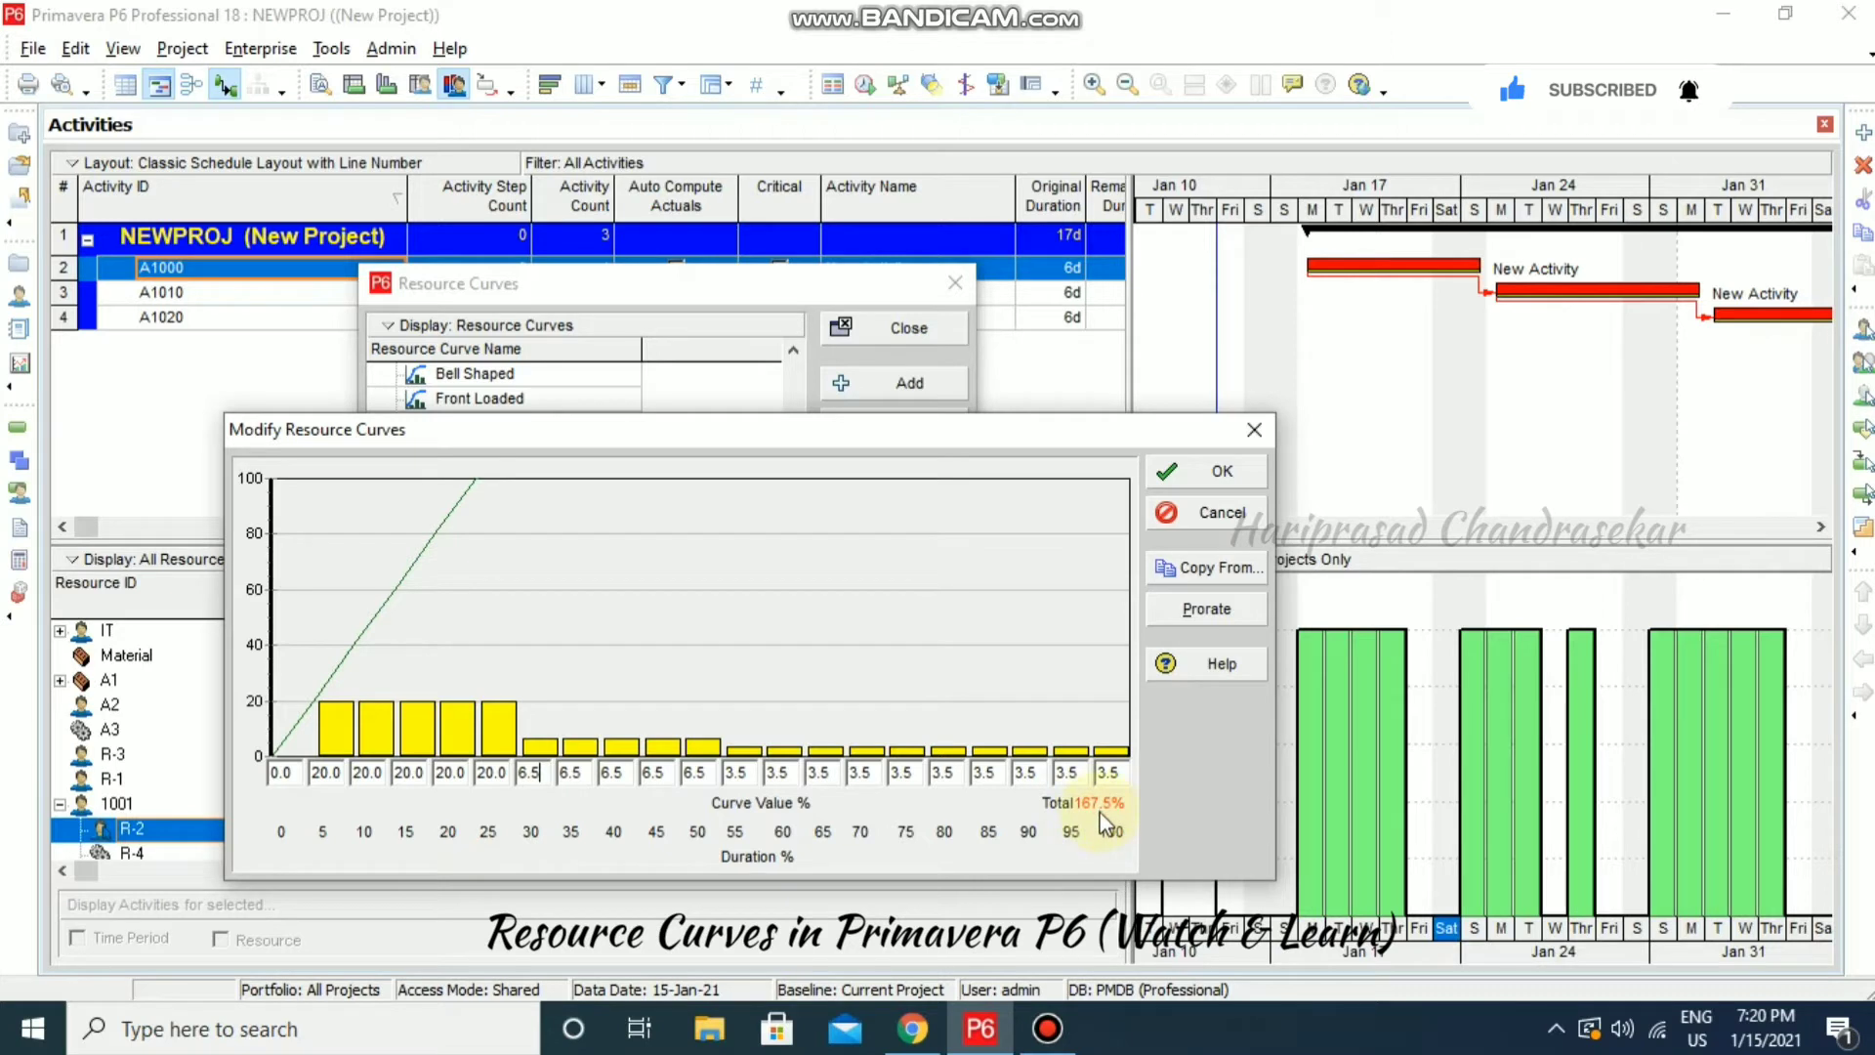
pyautogui.moveTo(536, 773); pyautogui.dragTo(467, 800)
pyautogui.doubleClick(542, 770)
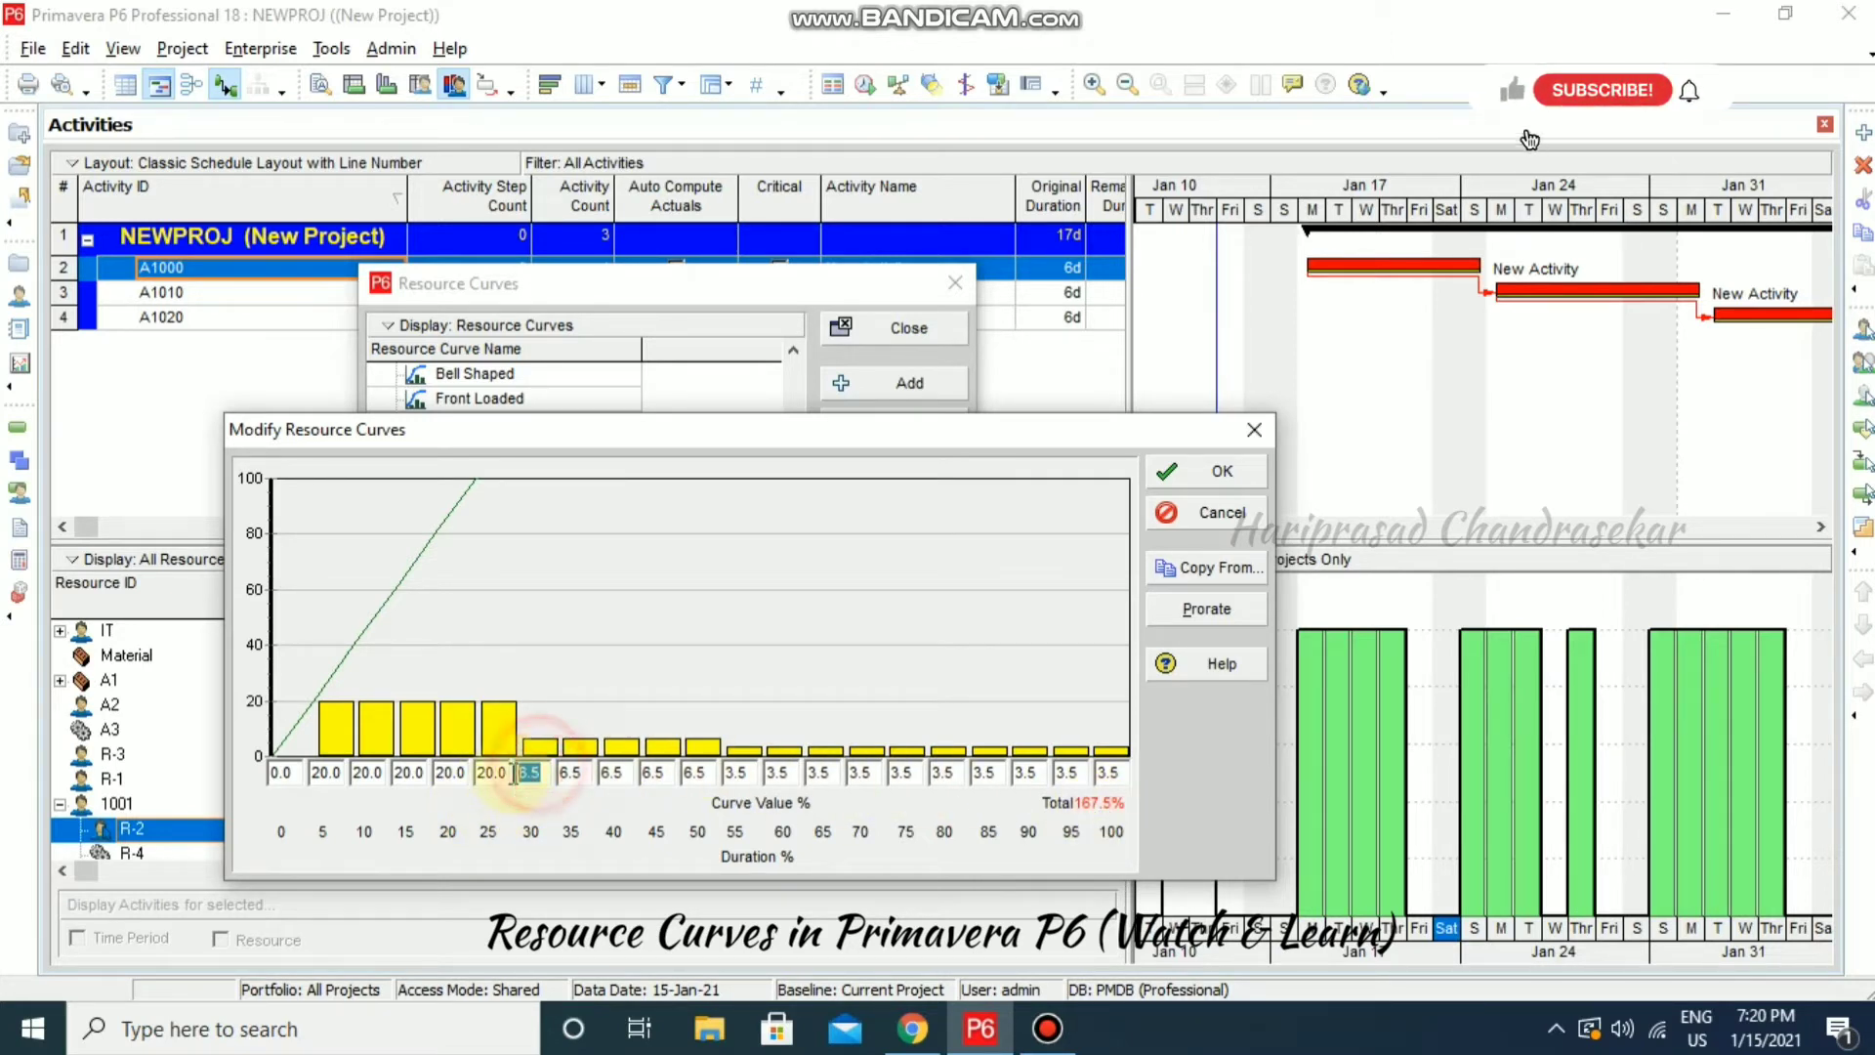
pyautogui.press('BackSpace')
pyautogui.doubleClick(581, 775)
pyautogui.press('BackSpace')
pyautogui.doubleClick(611, 773)
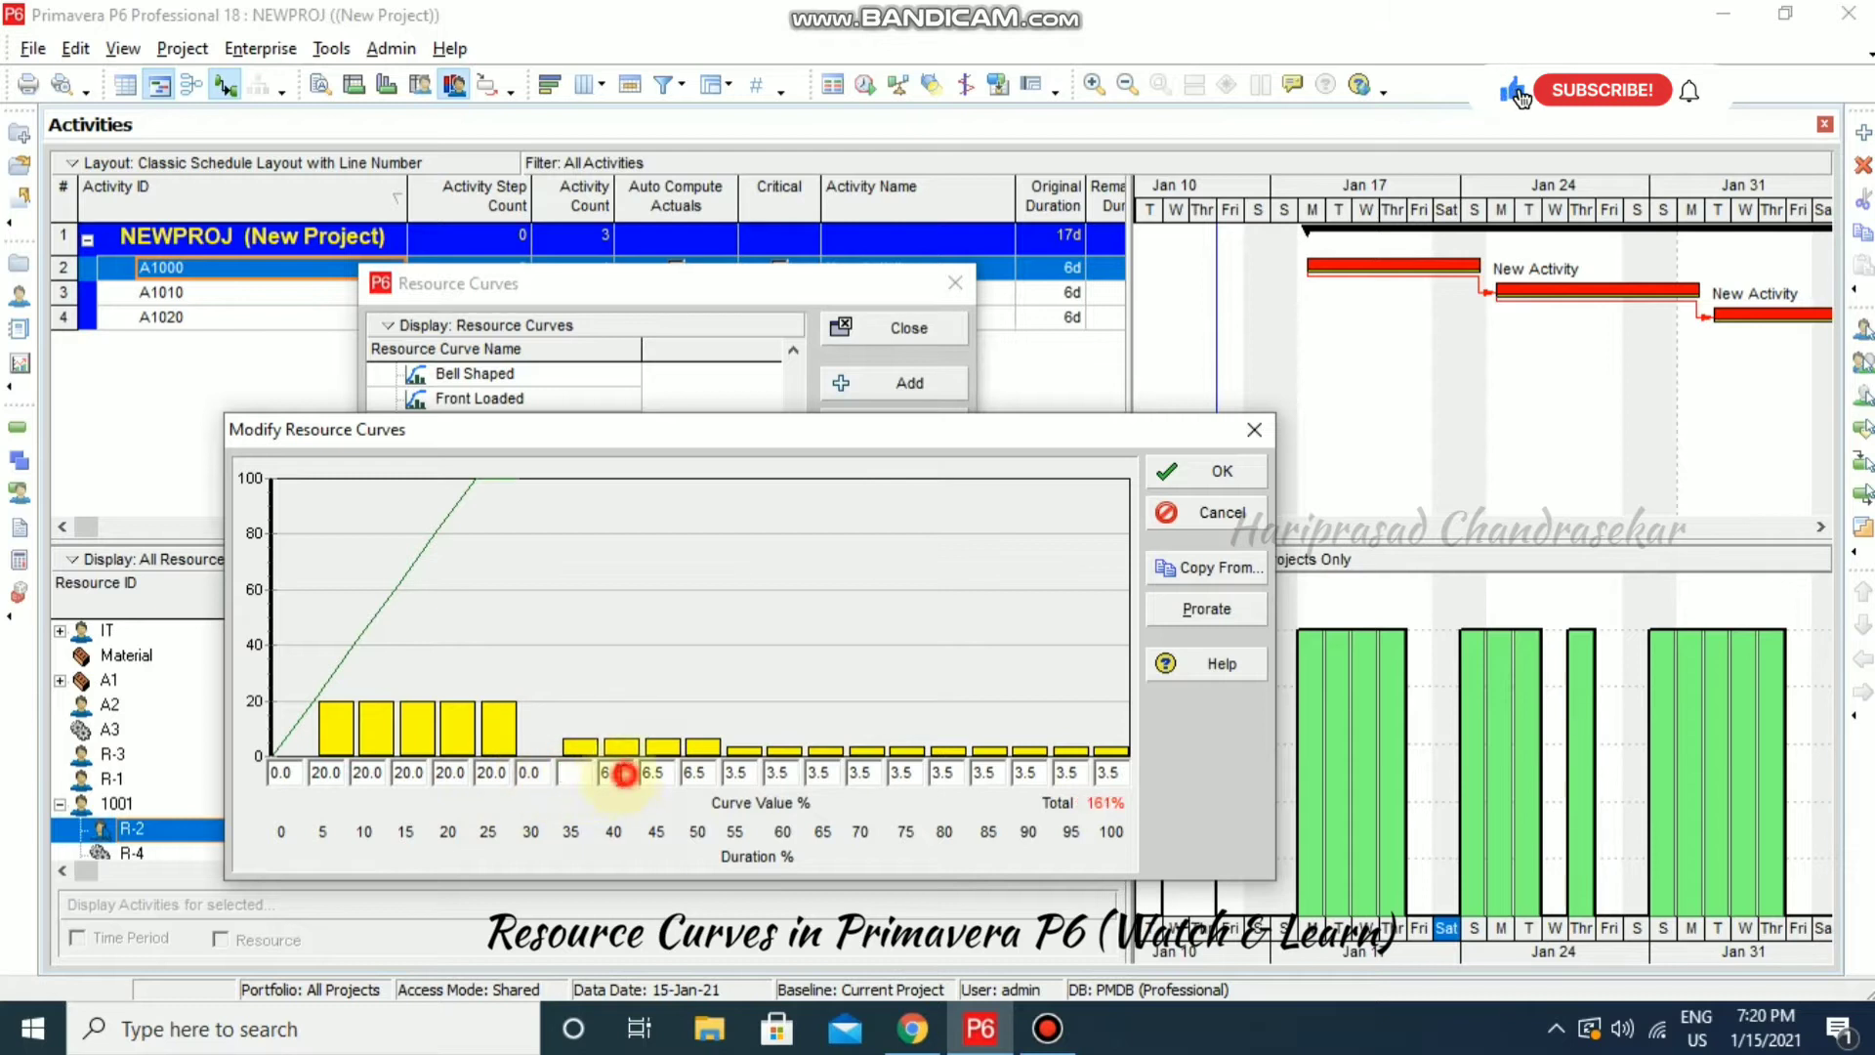
pyautogui.press('BackSpace')
pyautogui.click(667, 771)
pyautogui.moveTo(711, 776); pyautogui.dragTo(767, 772)
pyautogui.press('BackSpace')
pyautogui.press('BackSpace')
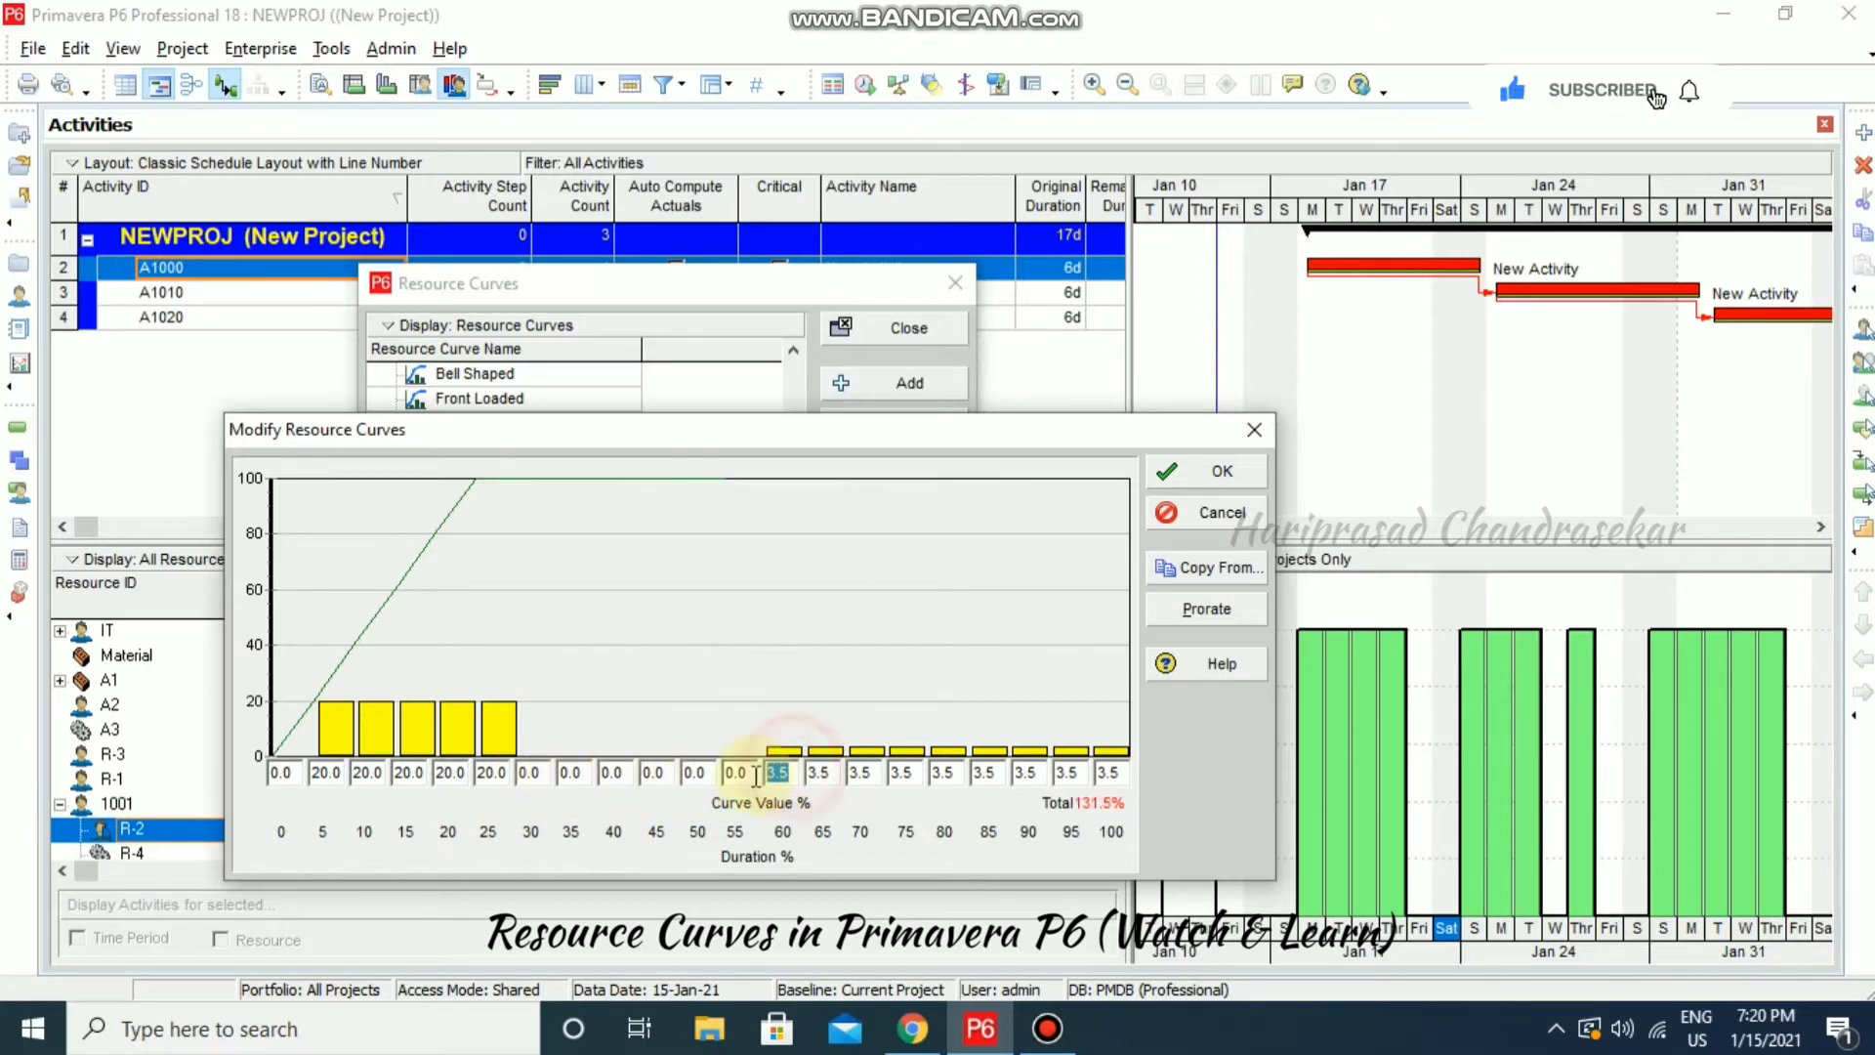
pyautogui.press('BackSpace')
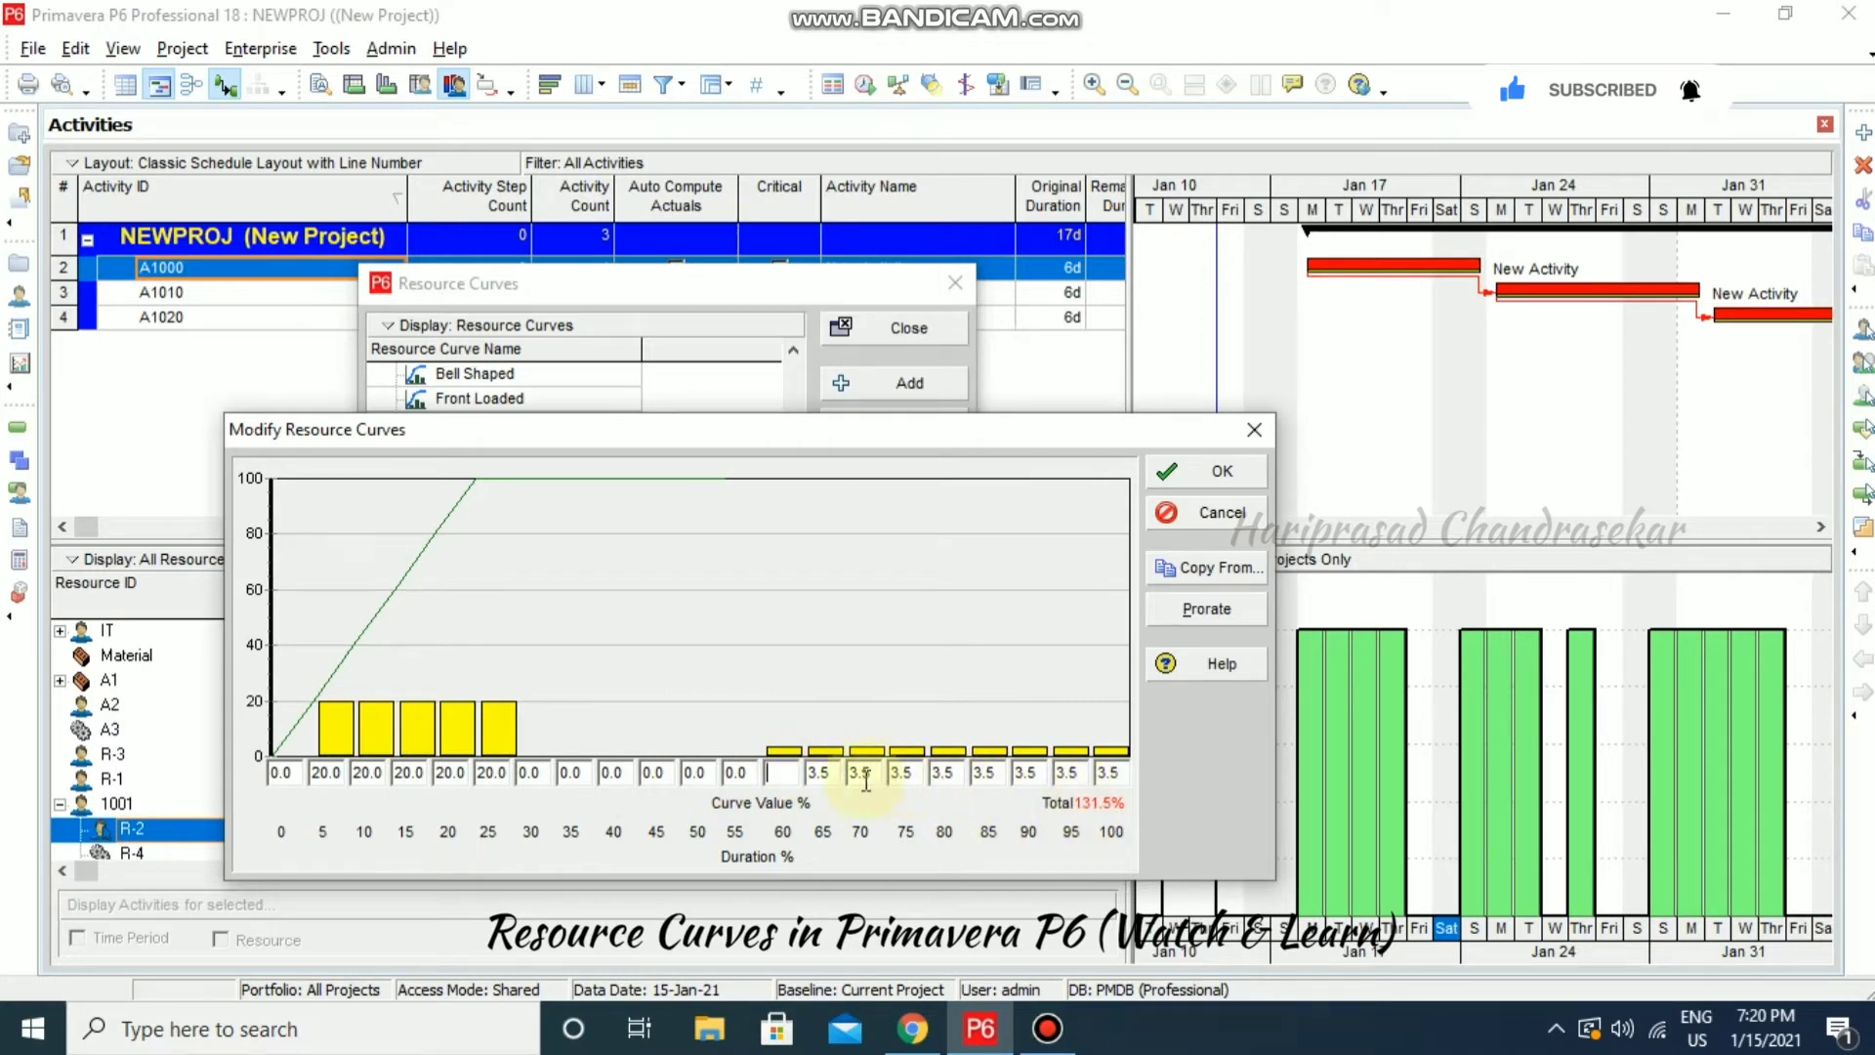
pyautogui.moveTo(862, 774); pyautogui.dragTo(965, 787)
pyautogui.press('BackSpace')
pyautogui.press('BackSpace')
pyautogui.press('BackSpace')
pyautogui.press('BackSpace')
pyautogui.press('BackSpace')
pyautogui.click(1027, 773)
pyautogui.press('BackSpace')
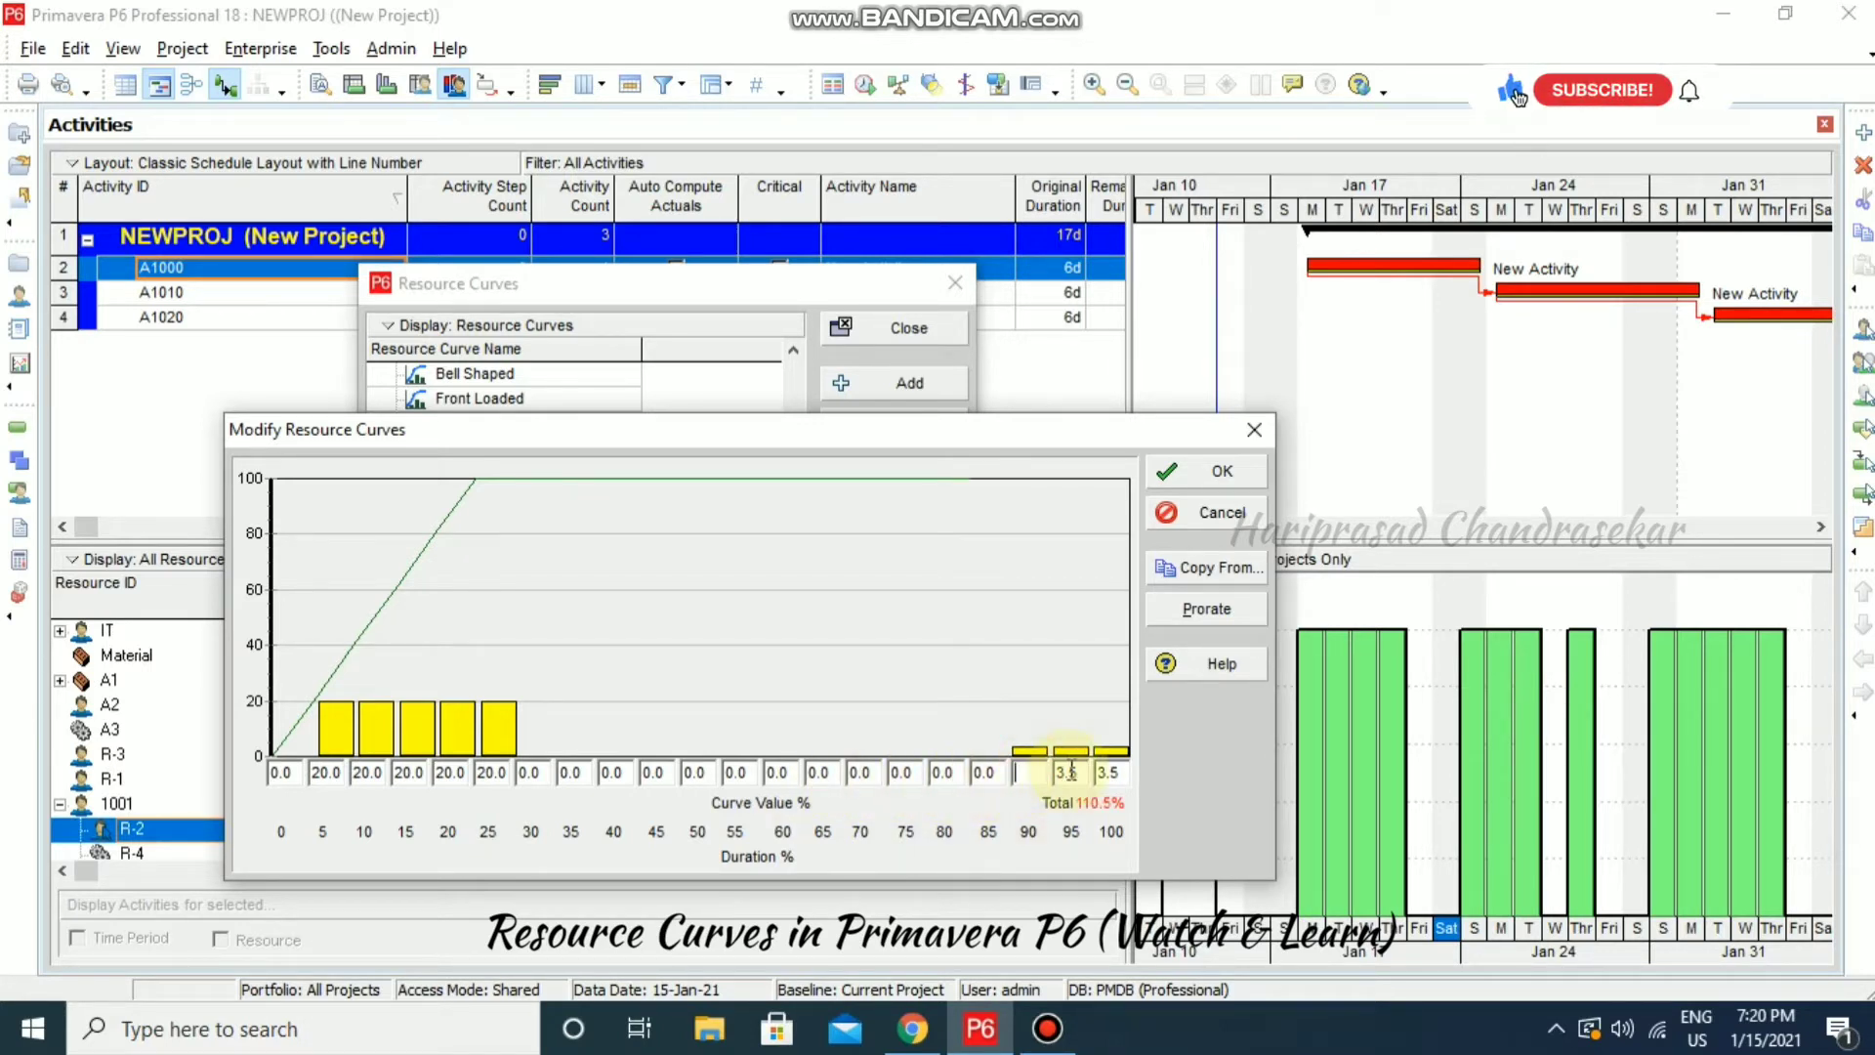
pyautogui.moveTo(1080, 770)
pyautogui.mouseDown()
pyautogui.moveTo(1049, 774)
pyautogui.moveTo(1079, 777)
pyautogui.mouseUp()
pyautogui.press('BackSpace')
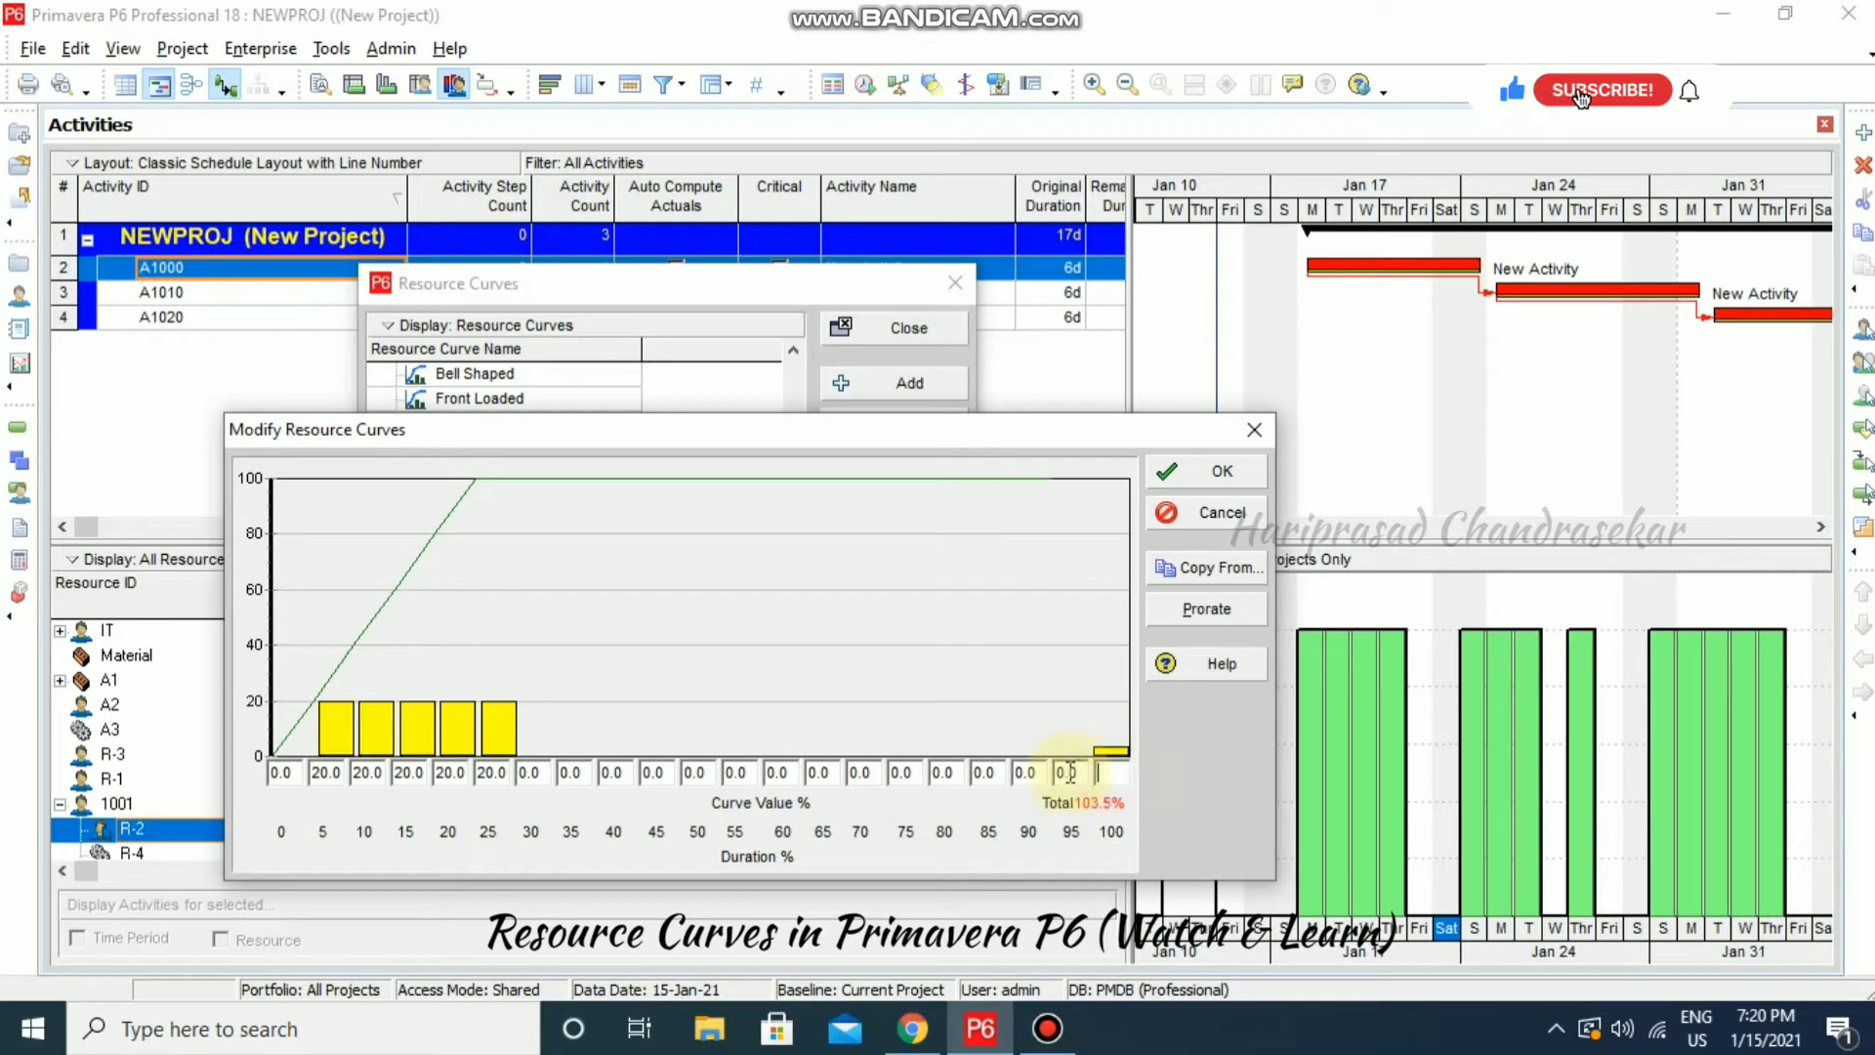
pyautogui.press('BackSpace')
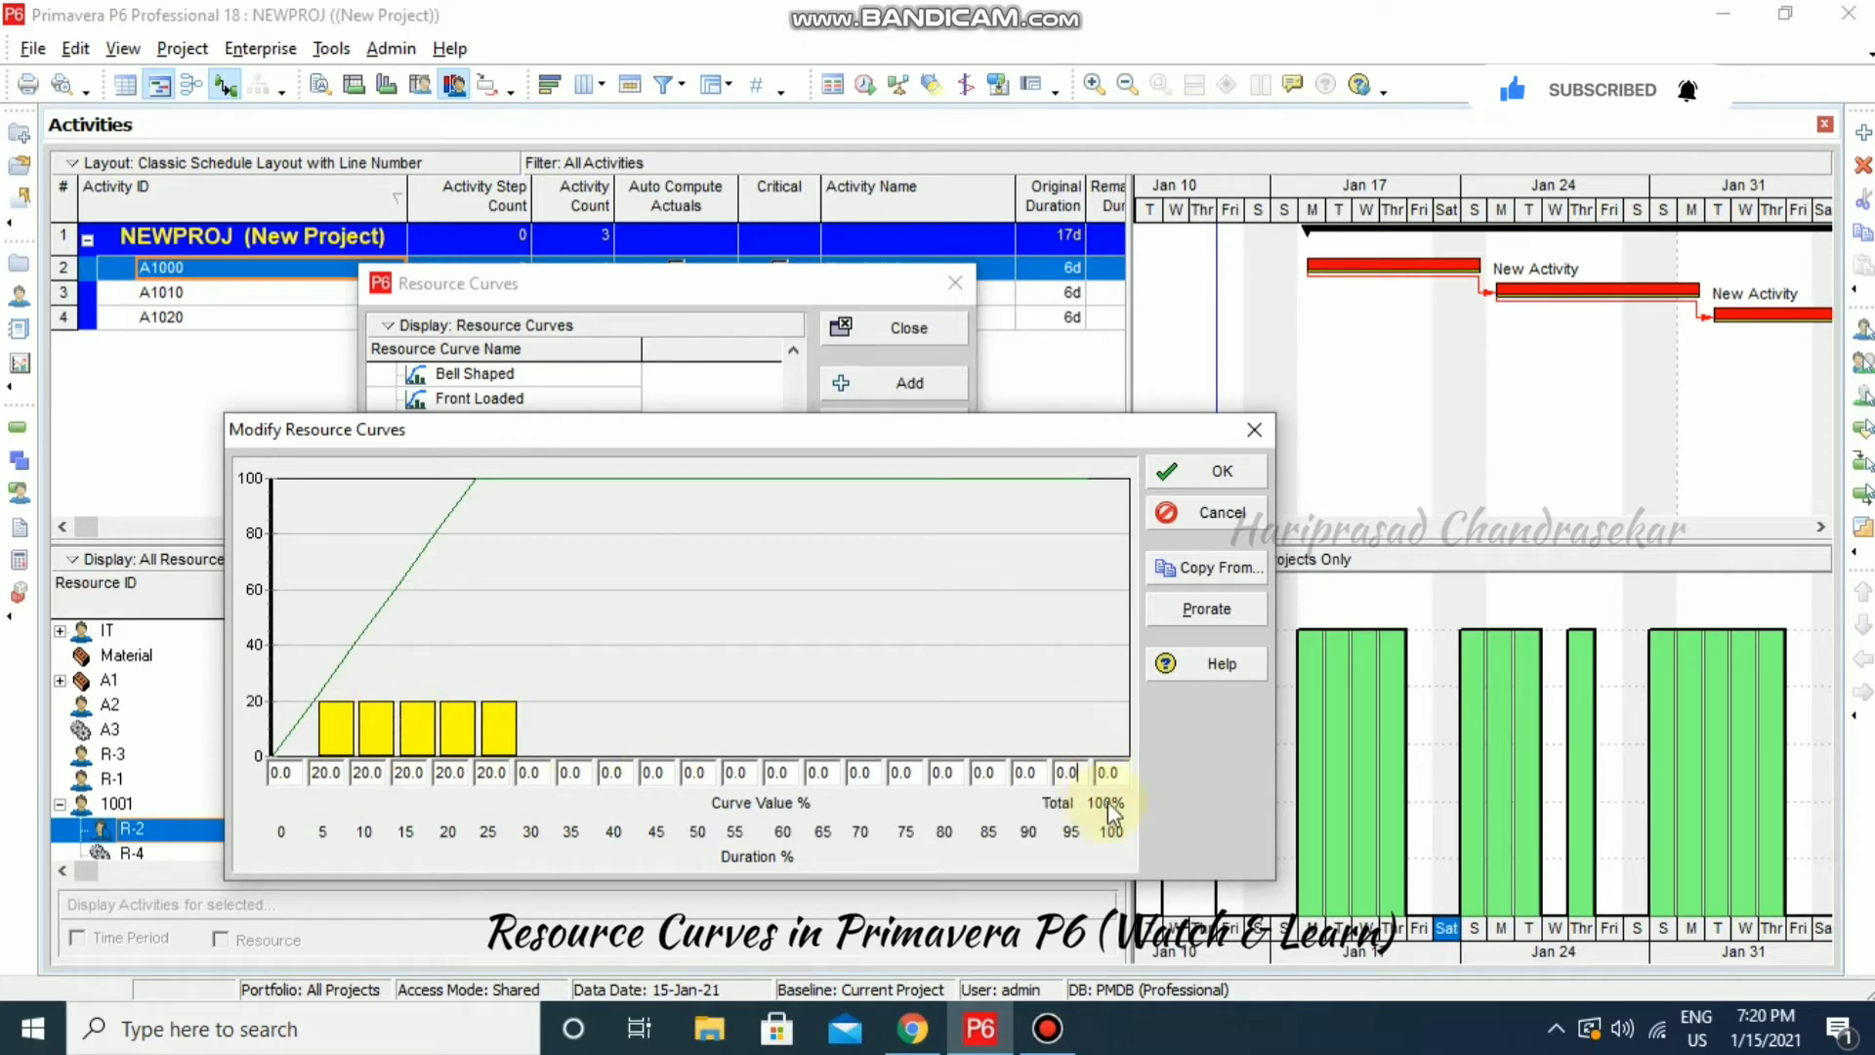
pyautogui.click(1216, 472)
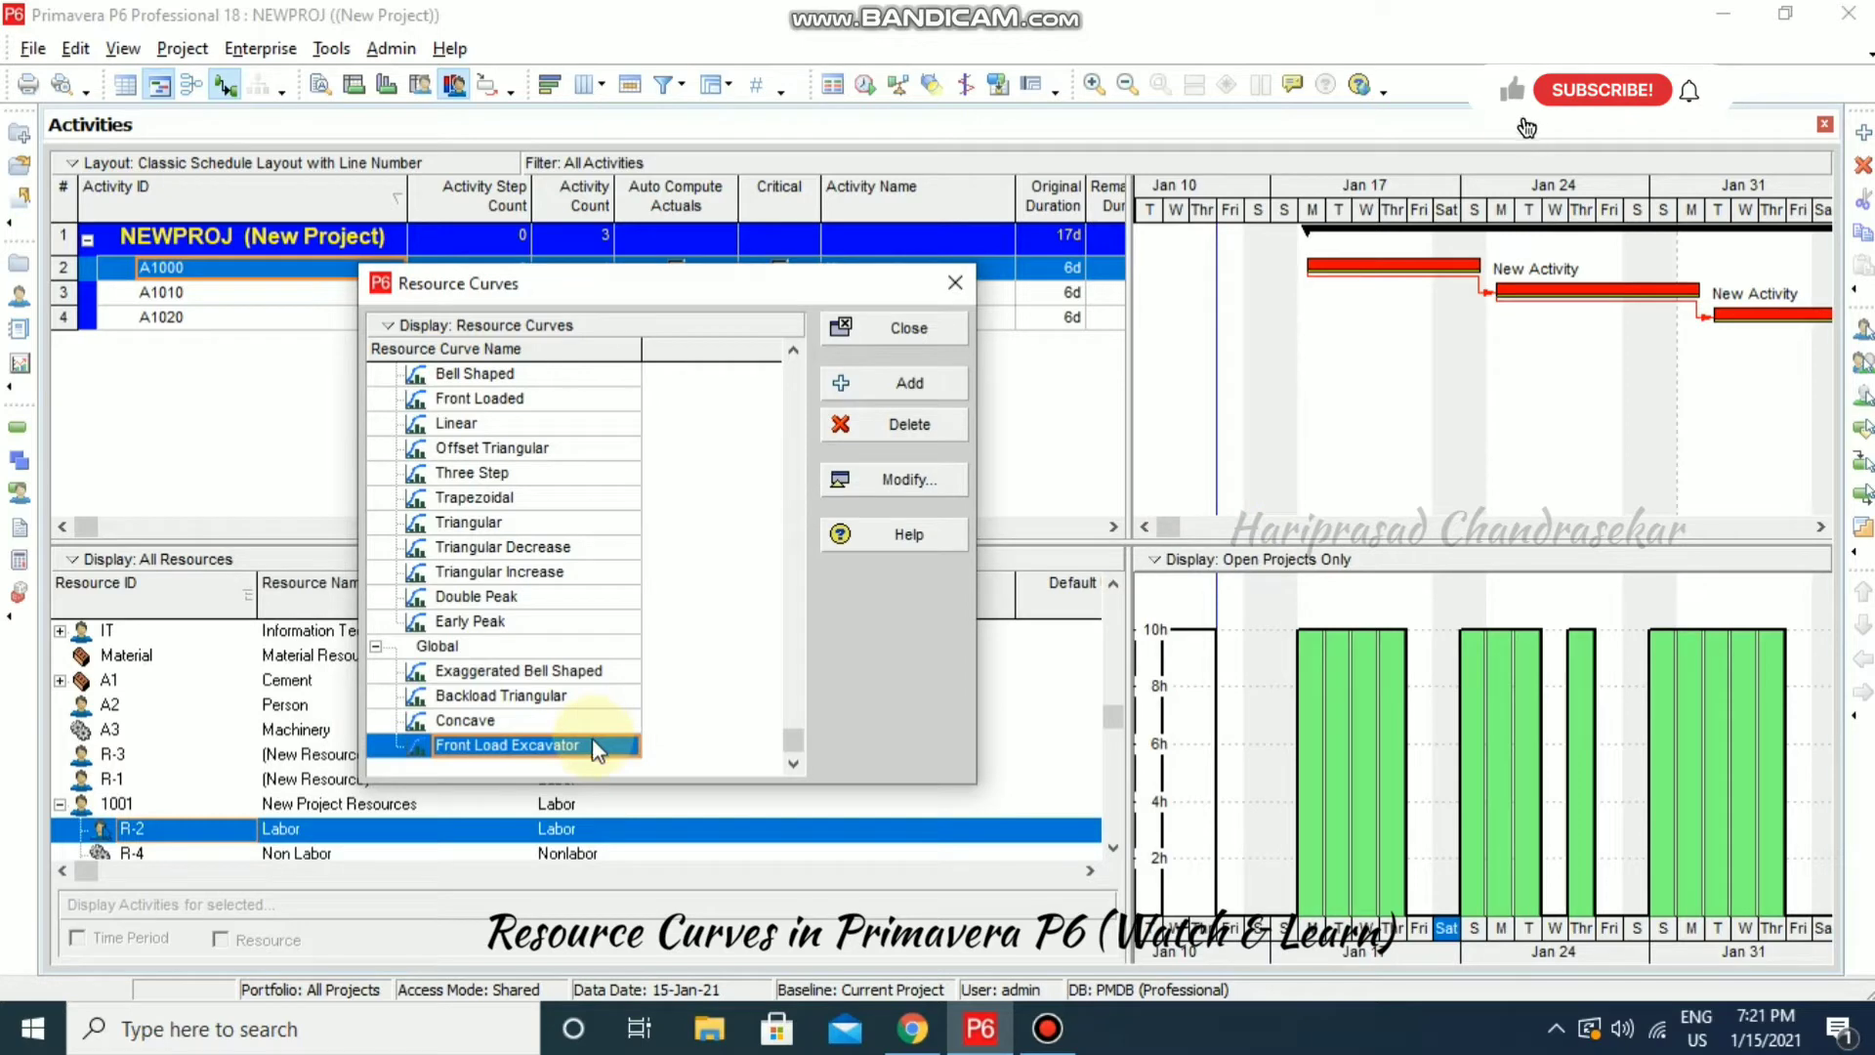
# - Add another global resource curve copied from Back Loaded and name it Back Load Painter
pyautogui.click(909, 383)
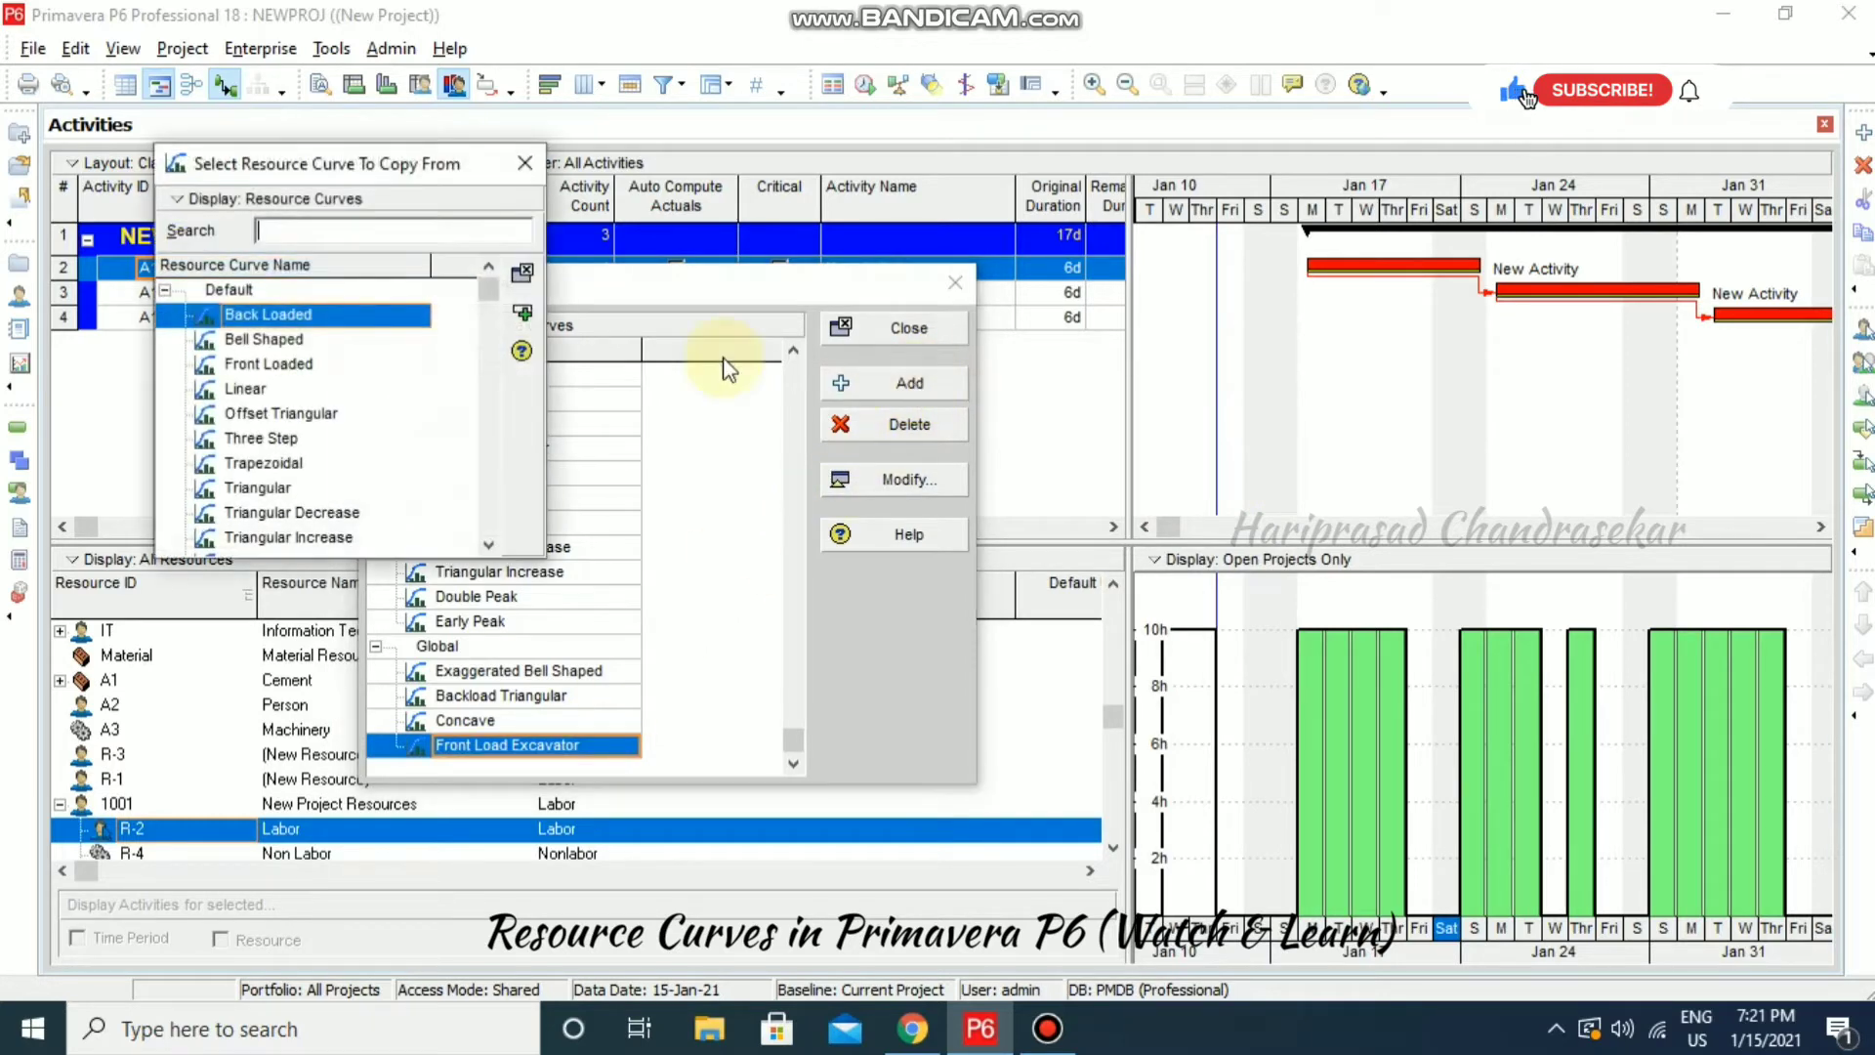
pyautogui.click(522, 312)
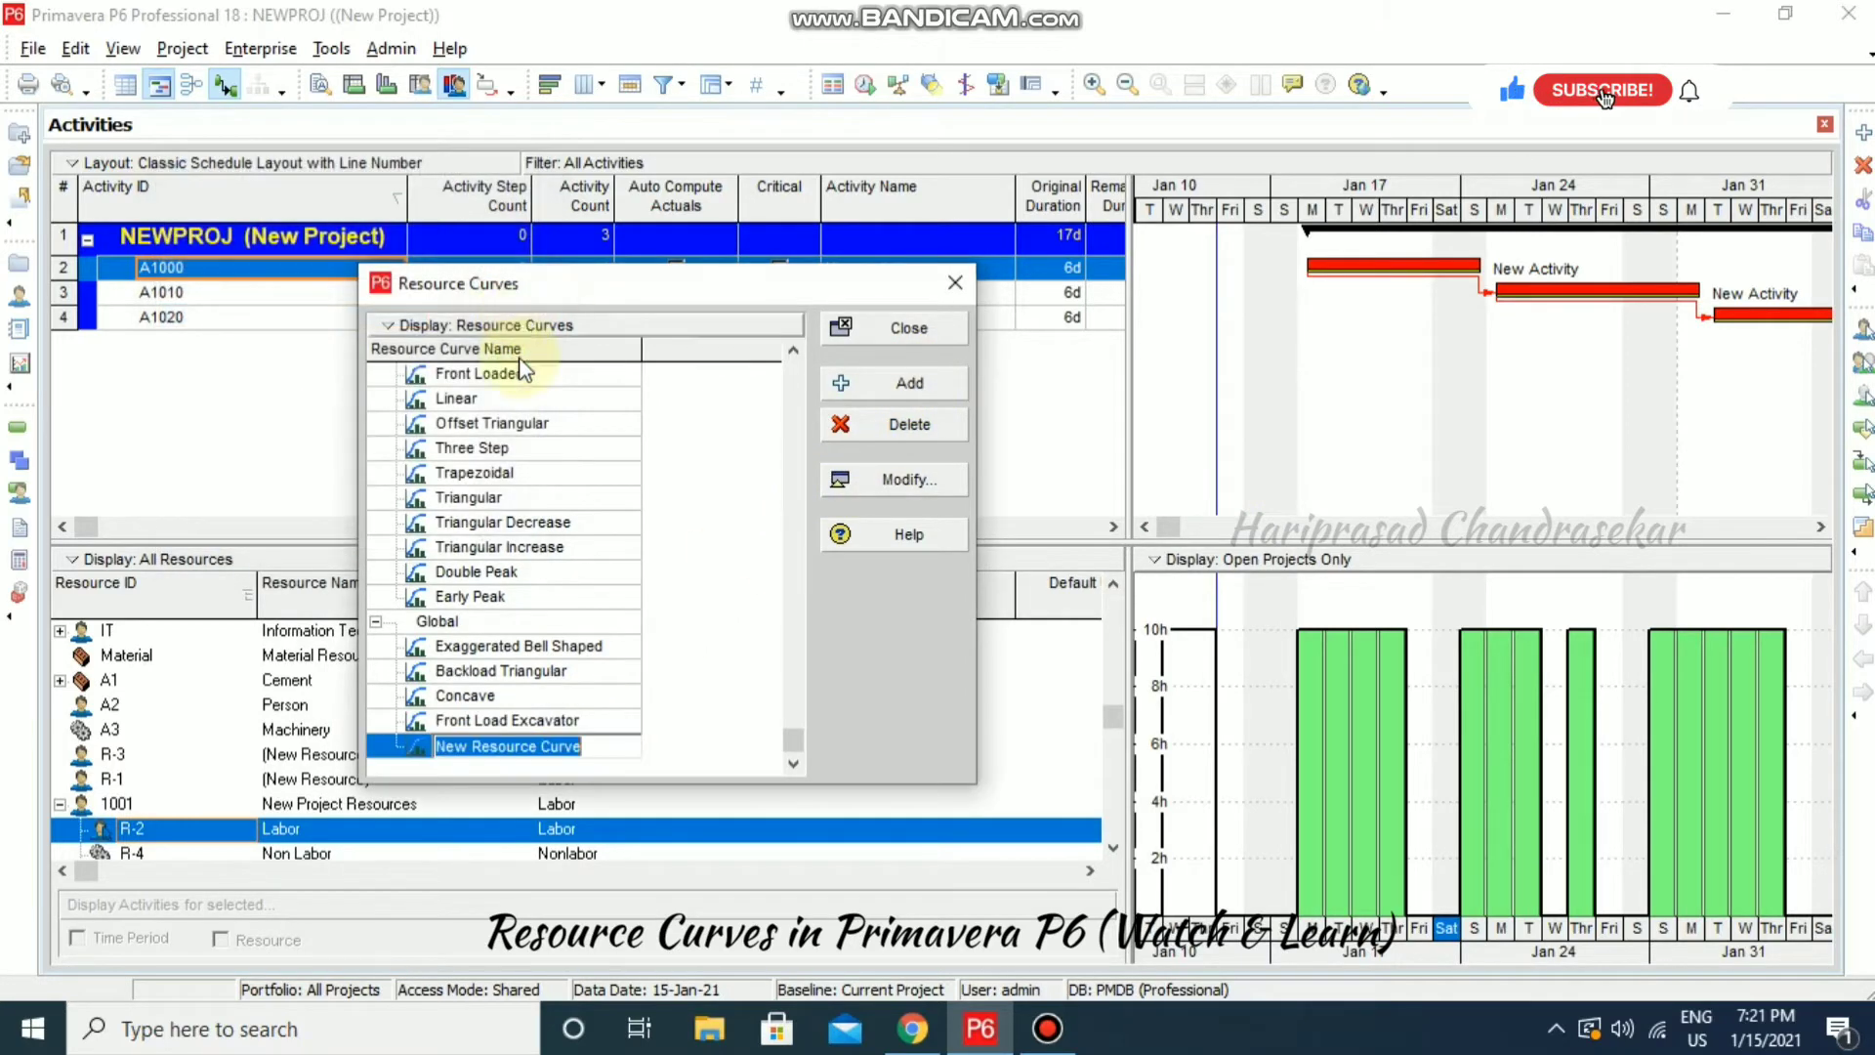
pyautogui.write('Back Load Painter')
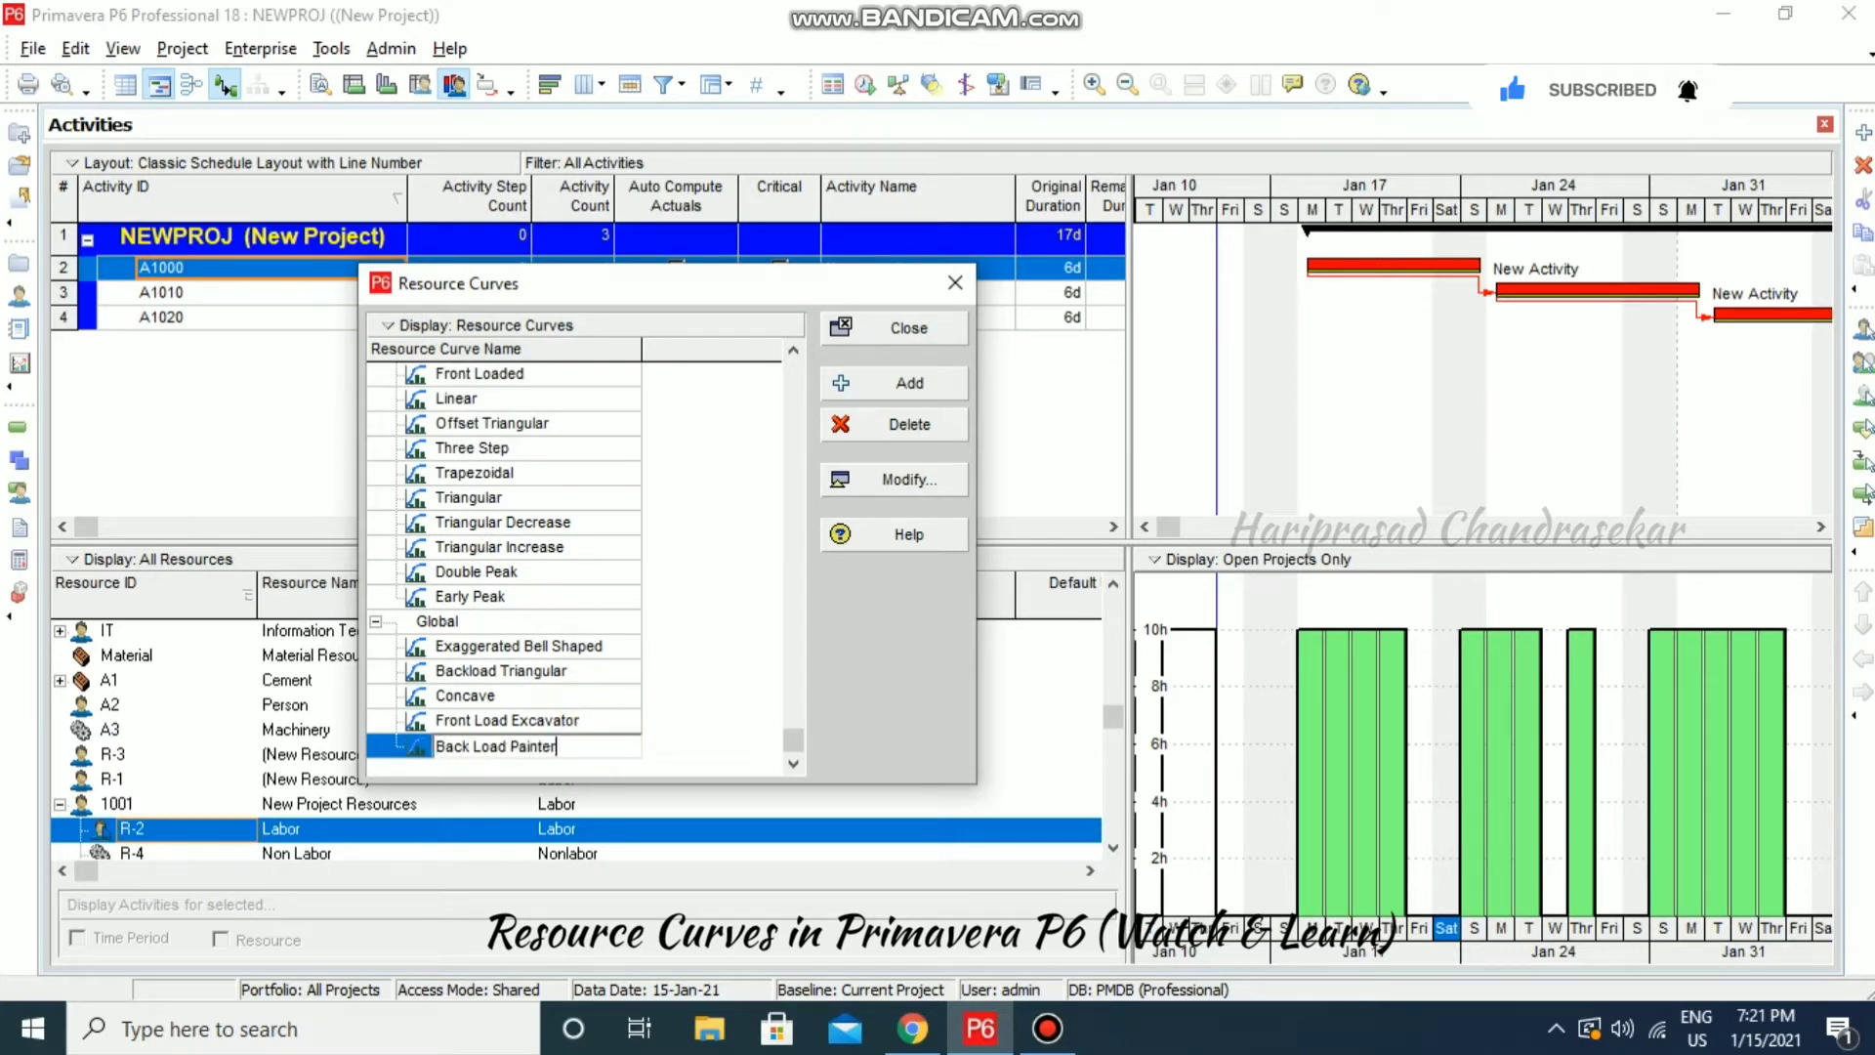
pyautogui.click(657, 739)
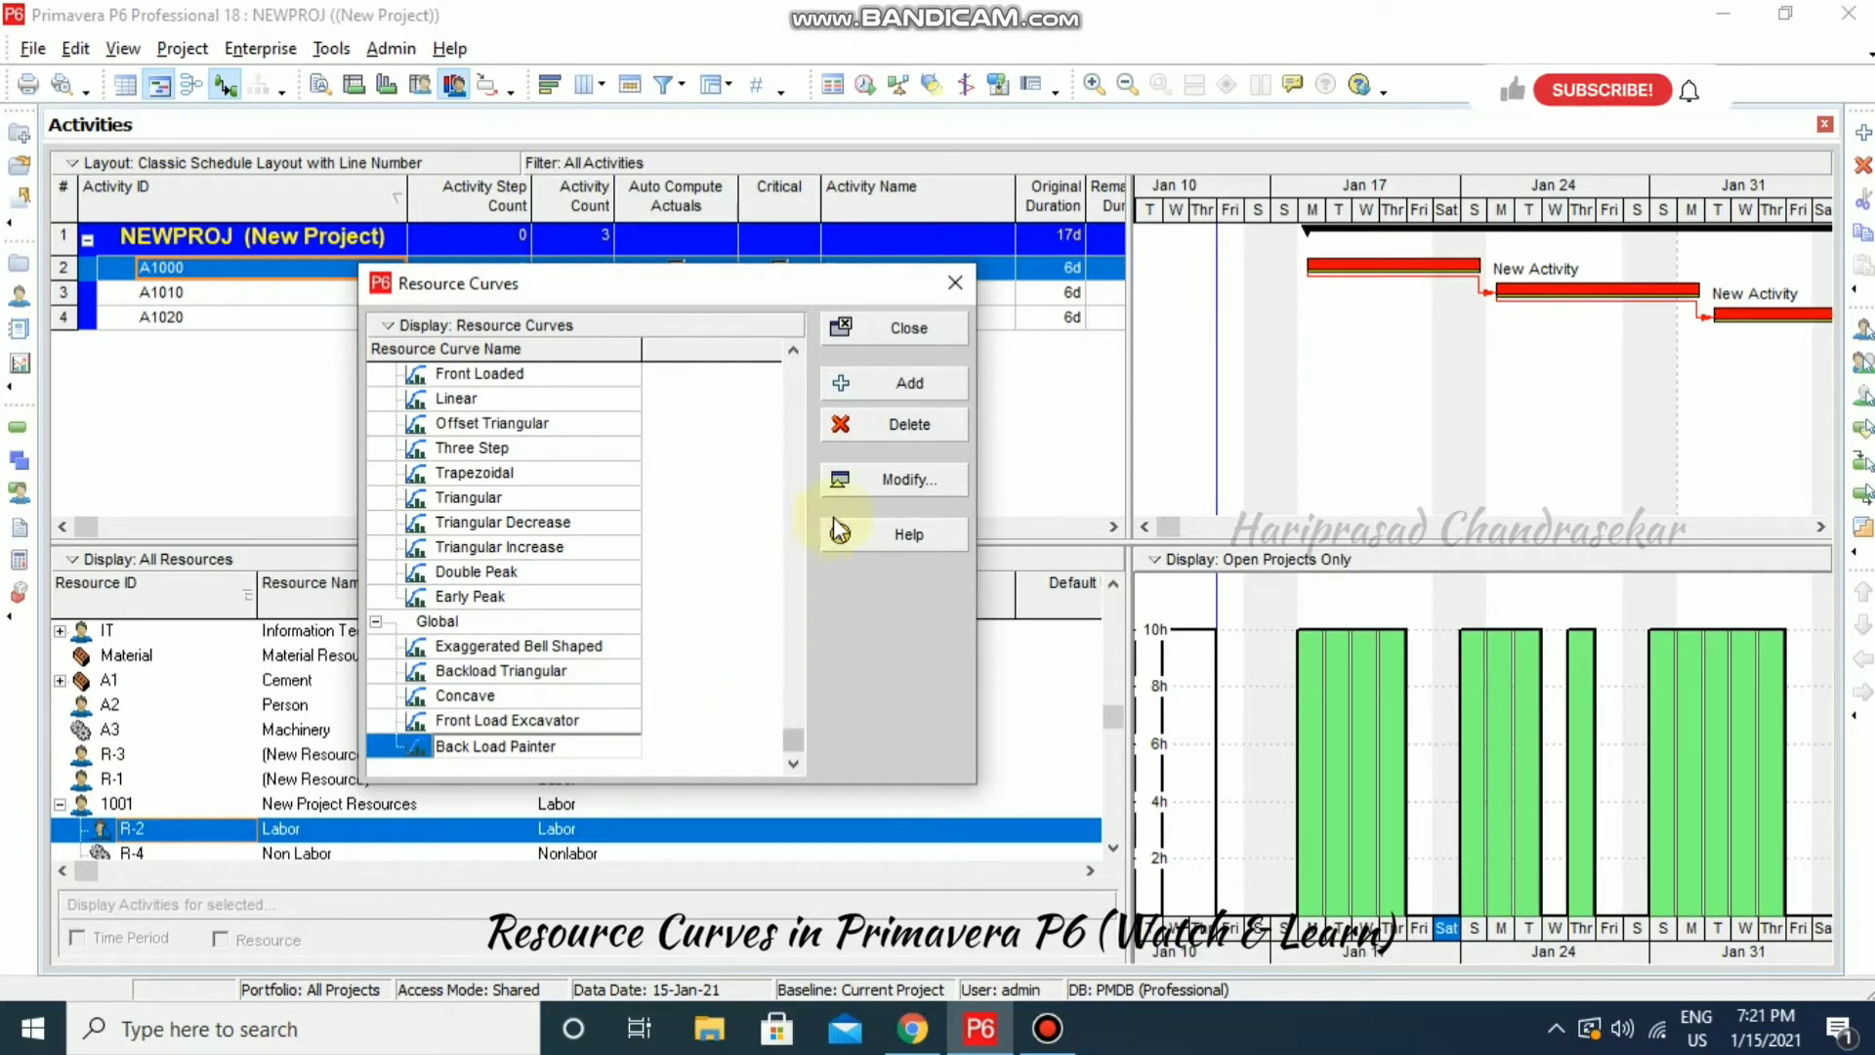
# - Modify the Back Load Painter curve, setting the values at 95 and 100% duration to 50 each
pyautogui.click(893, 479)
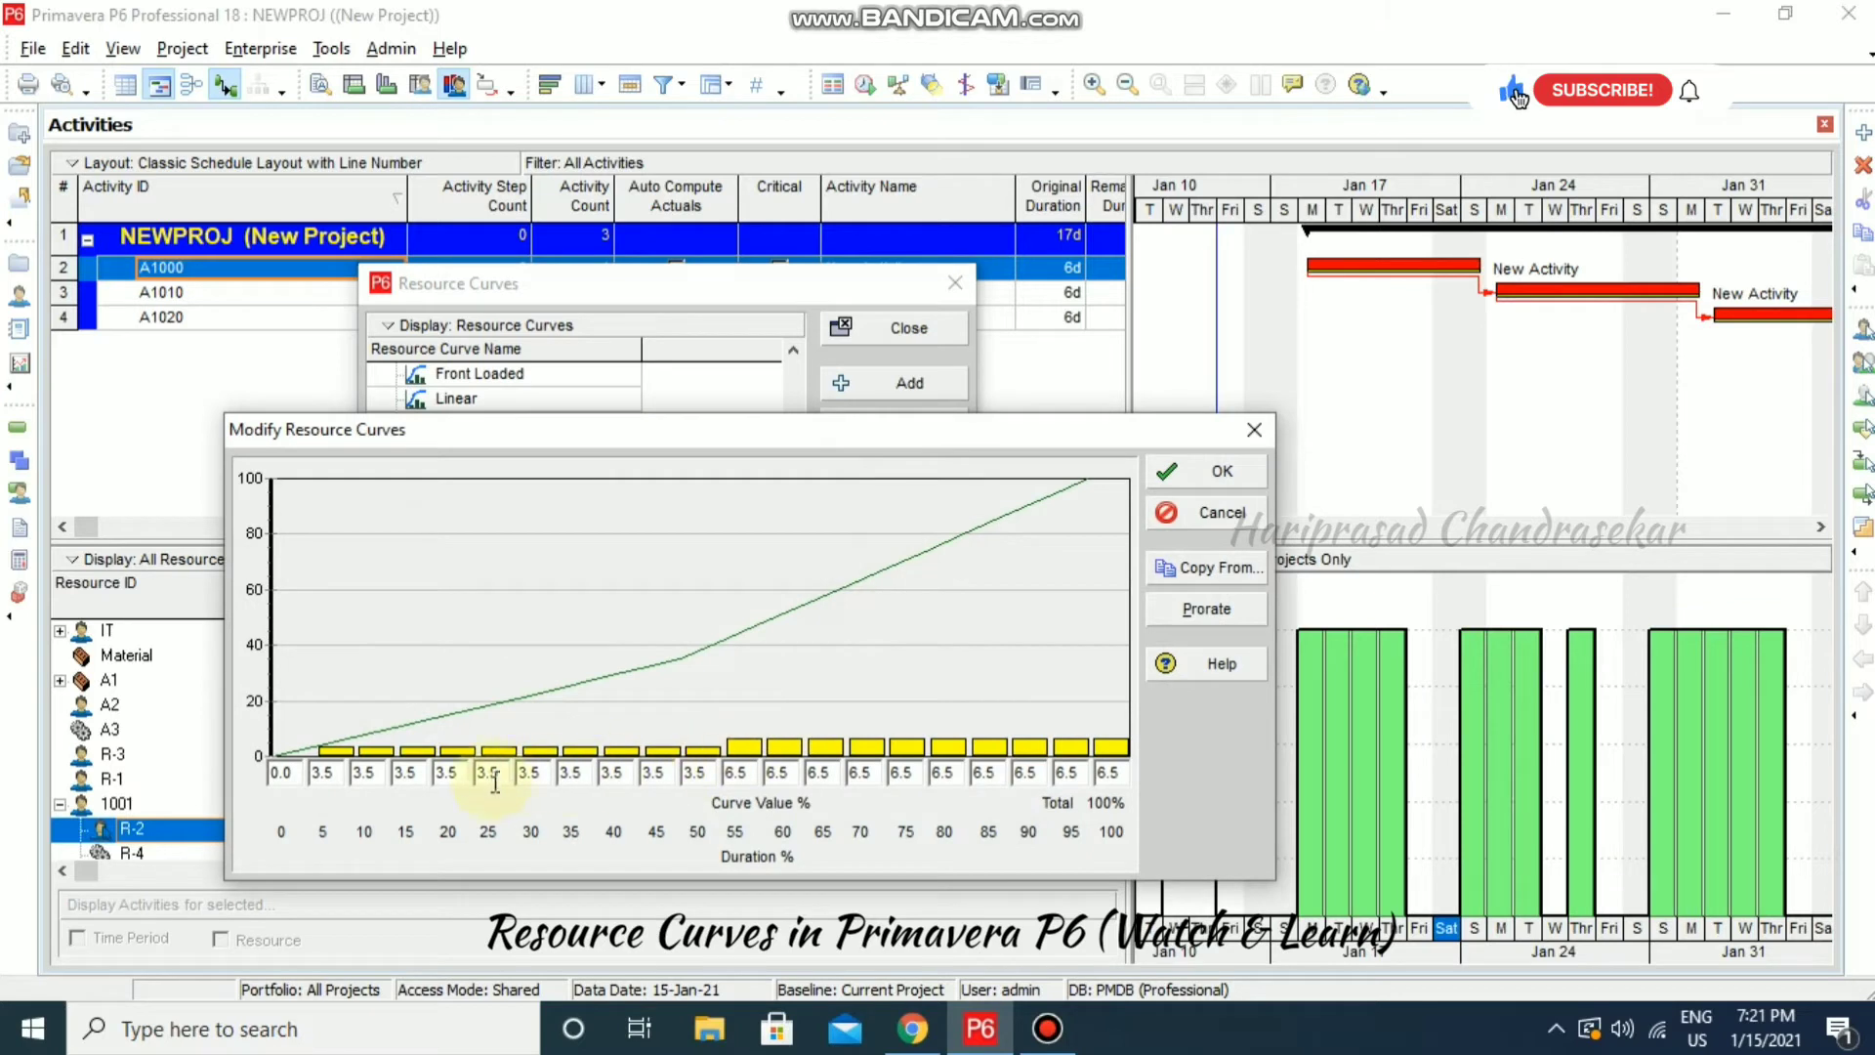
pyautogui.click(1119, 774)
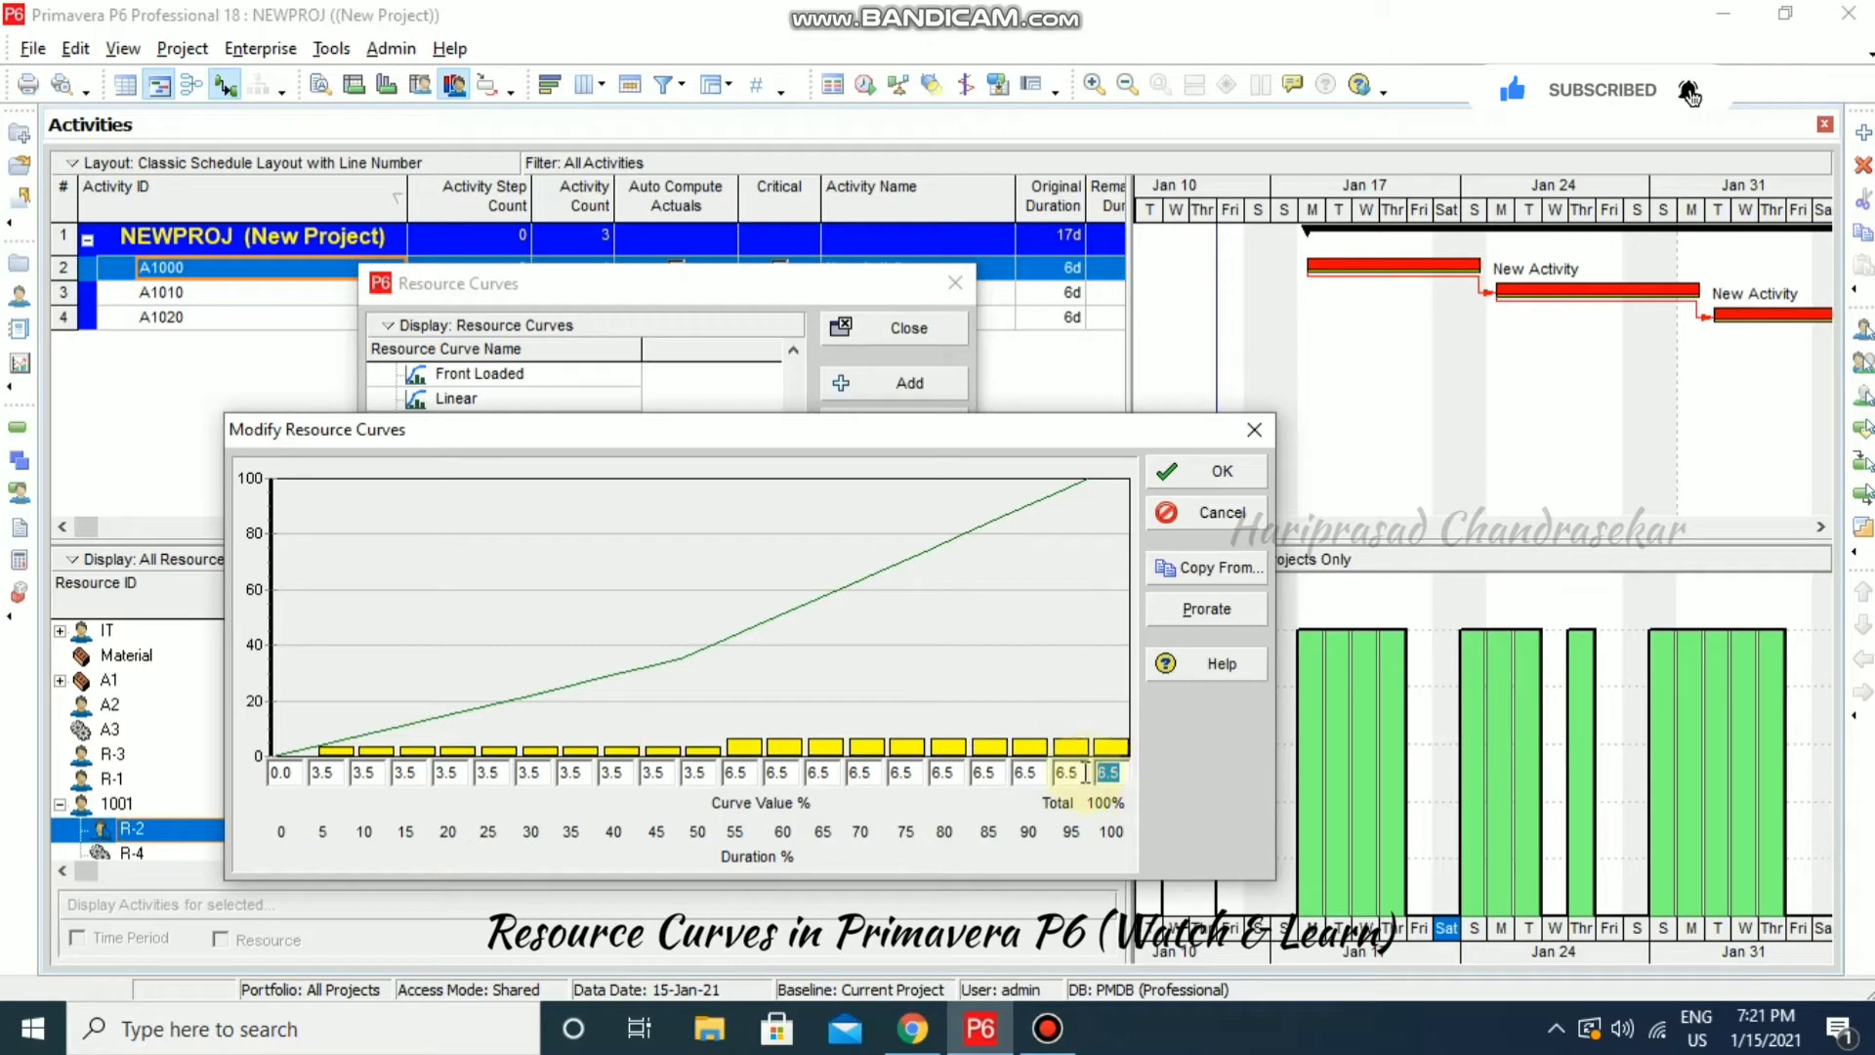
pyautogui.doubleClick(1082, 775)
pyautogui.write('50')
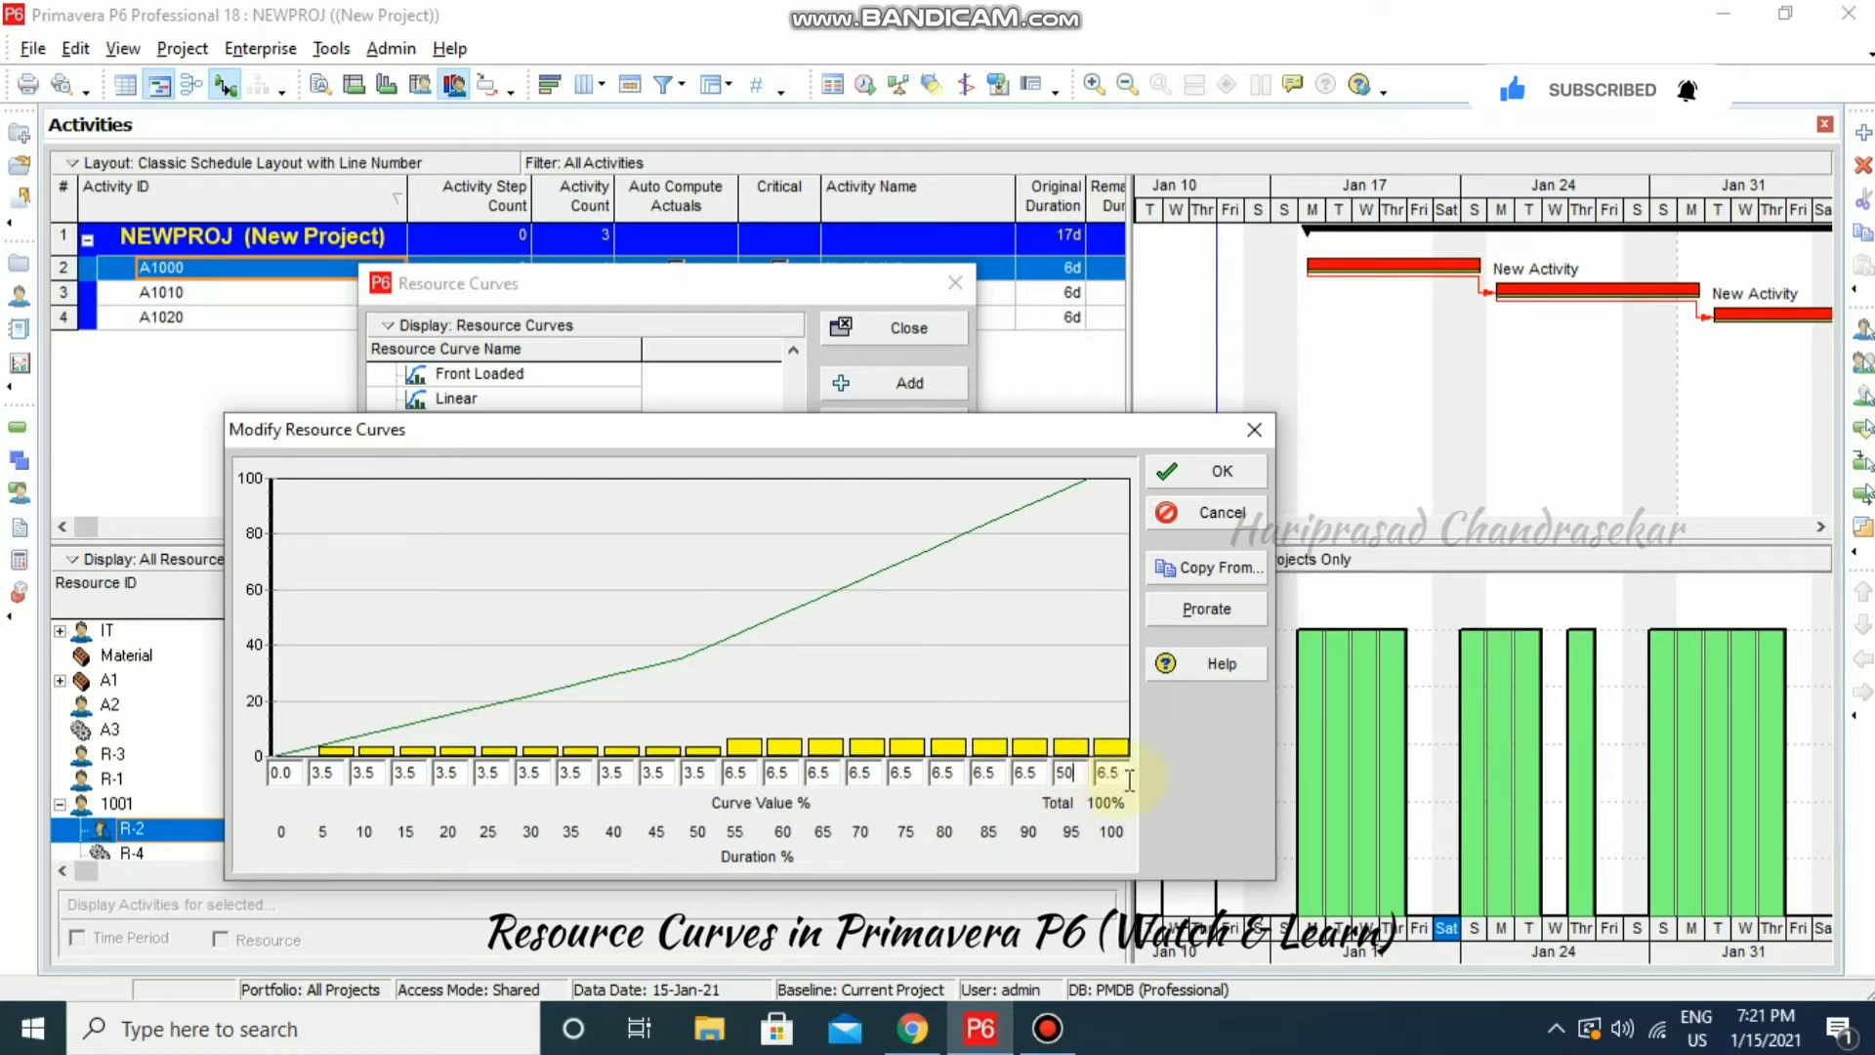
pyautogui.write('50')
# - Clear the Back Load Painter curve values from 5% through 90% duration to 0.0 and save the curve
pyautogui.click(1035, 770)
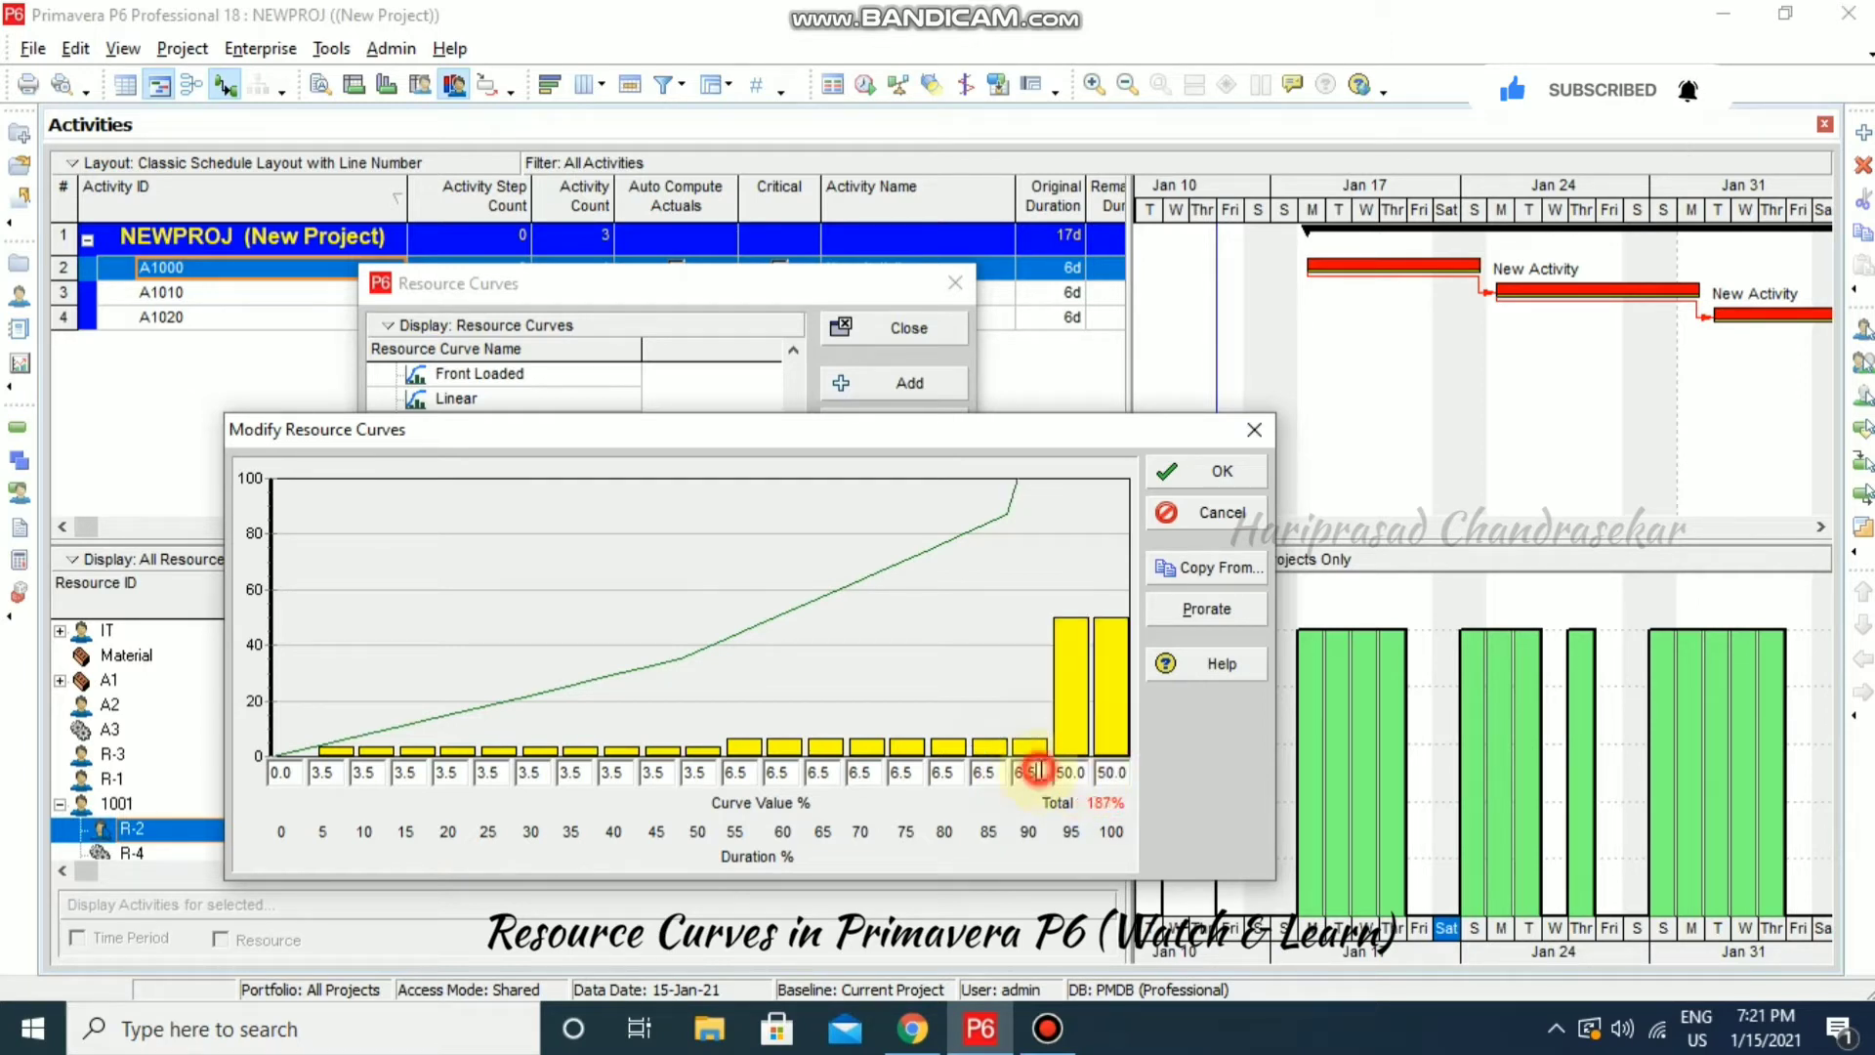
pyautogui.click(329, 766)
pyautogui.moveTo(330, 766); pyautogui.dragTo(600, 780)
pyautogui.press('Delete')
pyautogui.press('Delete')
pyautogui.press('Delete')
pyautogui.press('Delete')
pyautogui.press('Delete')
pyautogui.click(540, 773)
pyautogui.press('Delete')
pyautogui.click(616, 773)
pyautogui.press('Delete')
pyautogui.press('Delete')
pyautogui.moveTo(714, 774); pyautogui.dragTo(1017, 772)
pyautogui.press('Delete')
pyautogui.press('Delete')
pyautogui.press('Delete')
pyautogui.press('Delete')
pyautogui.press('Delete')
pyautogui.press('Delete')
pyautogui.press('Delete')
pyautogui.press('Delete')
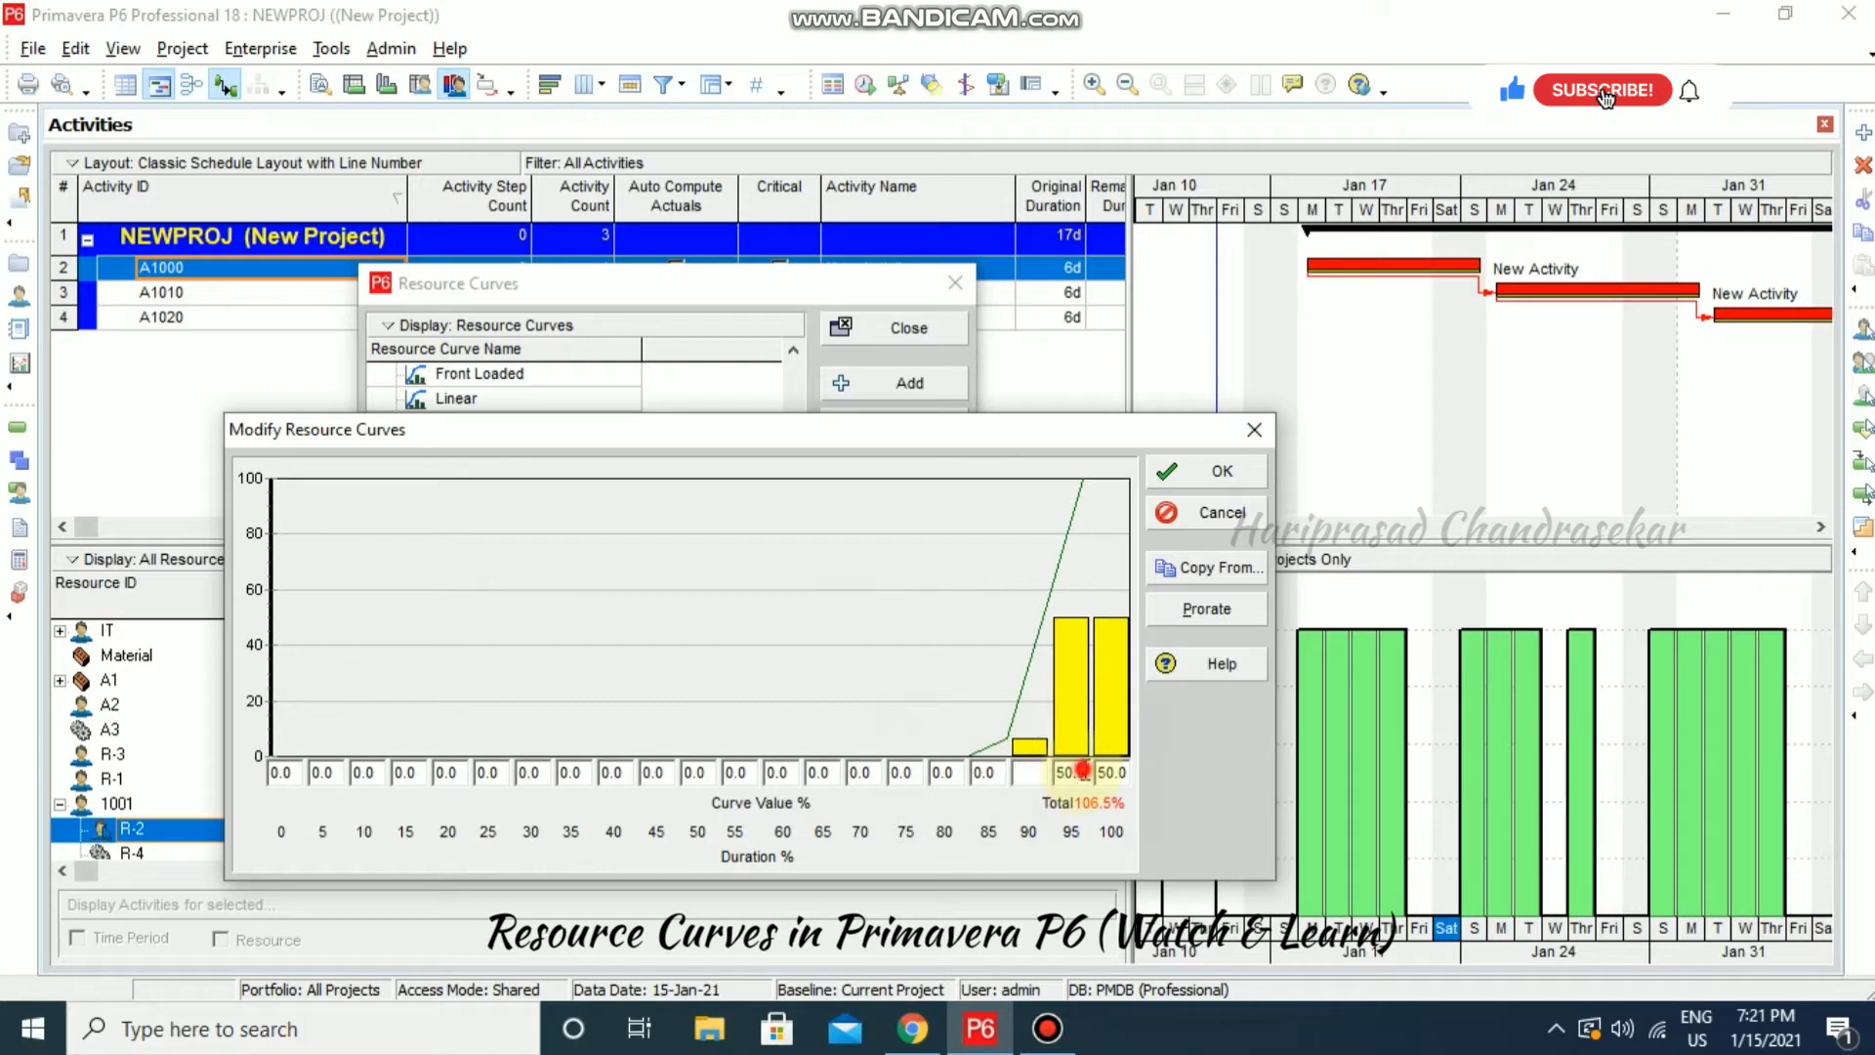
pyautogui.click(1082, 771)
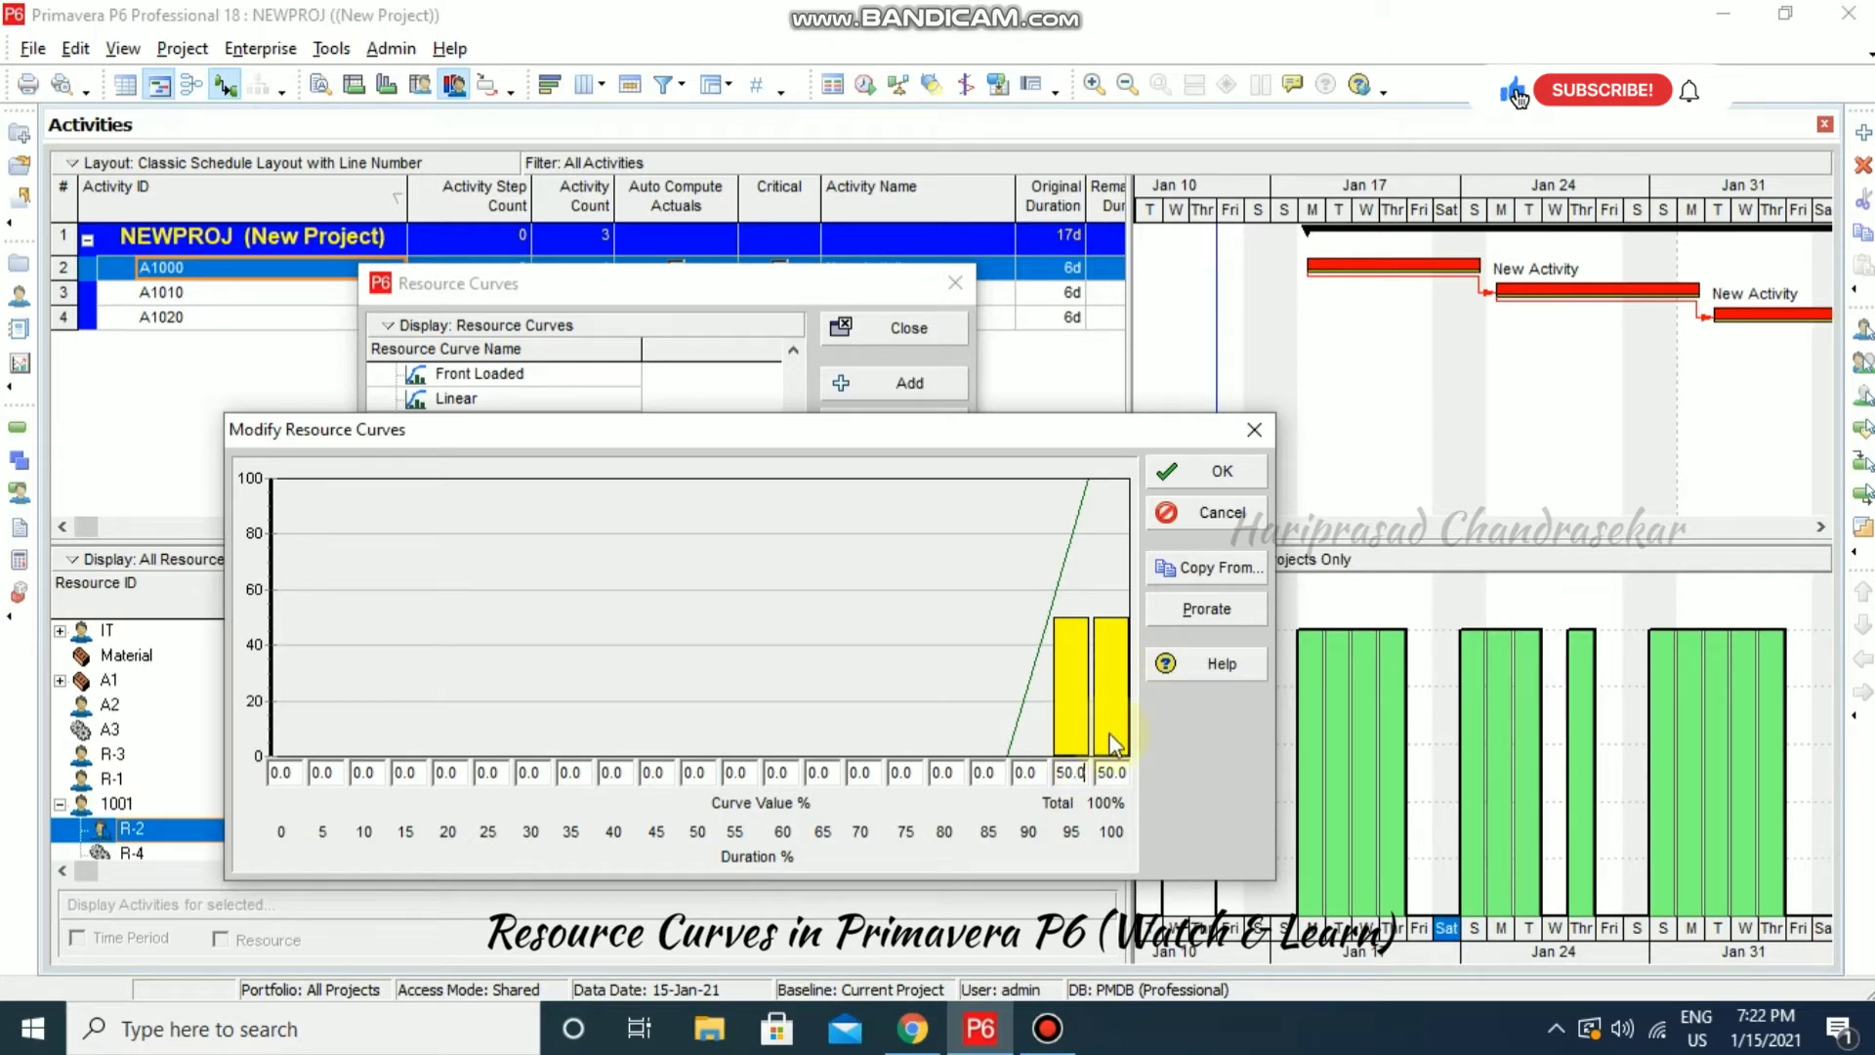
pyautogui.click(1200, 471)
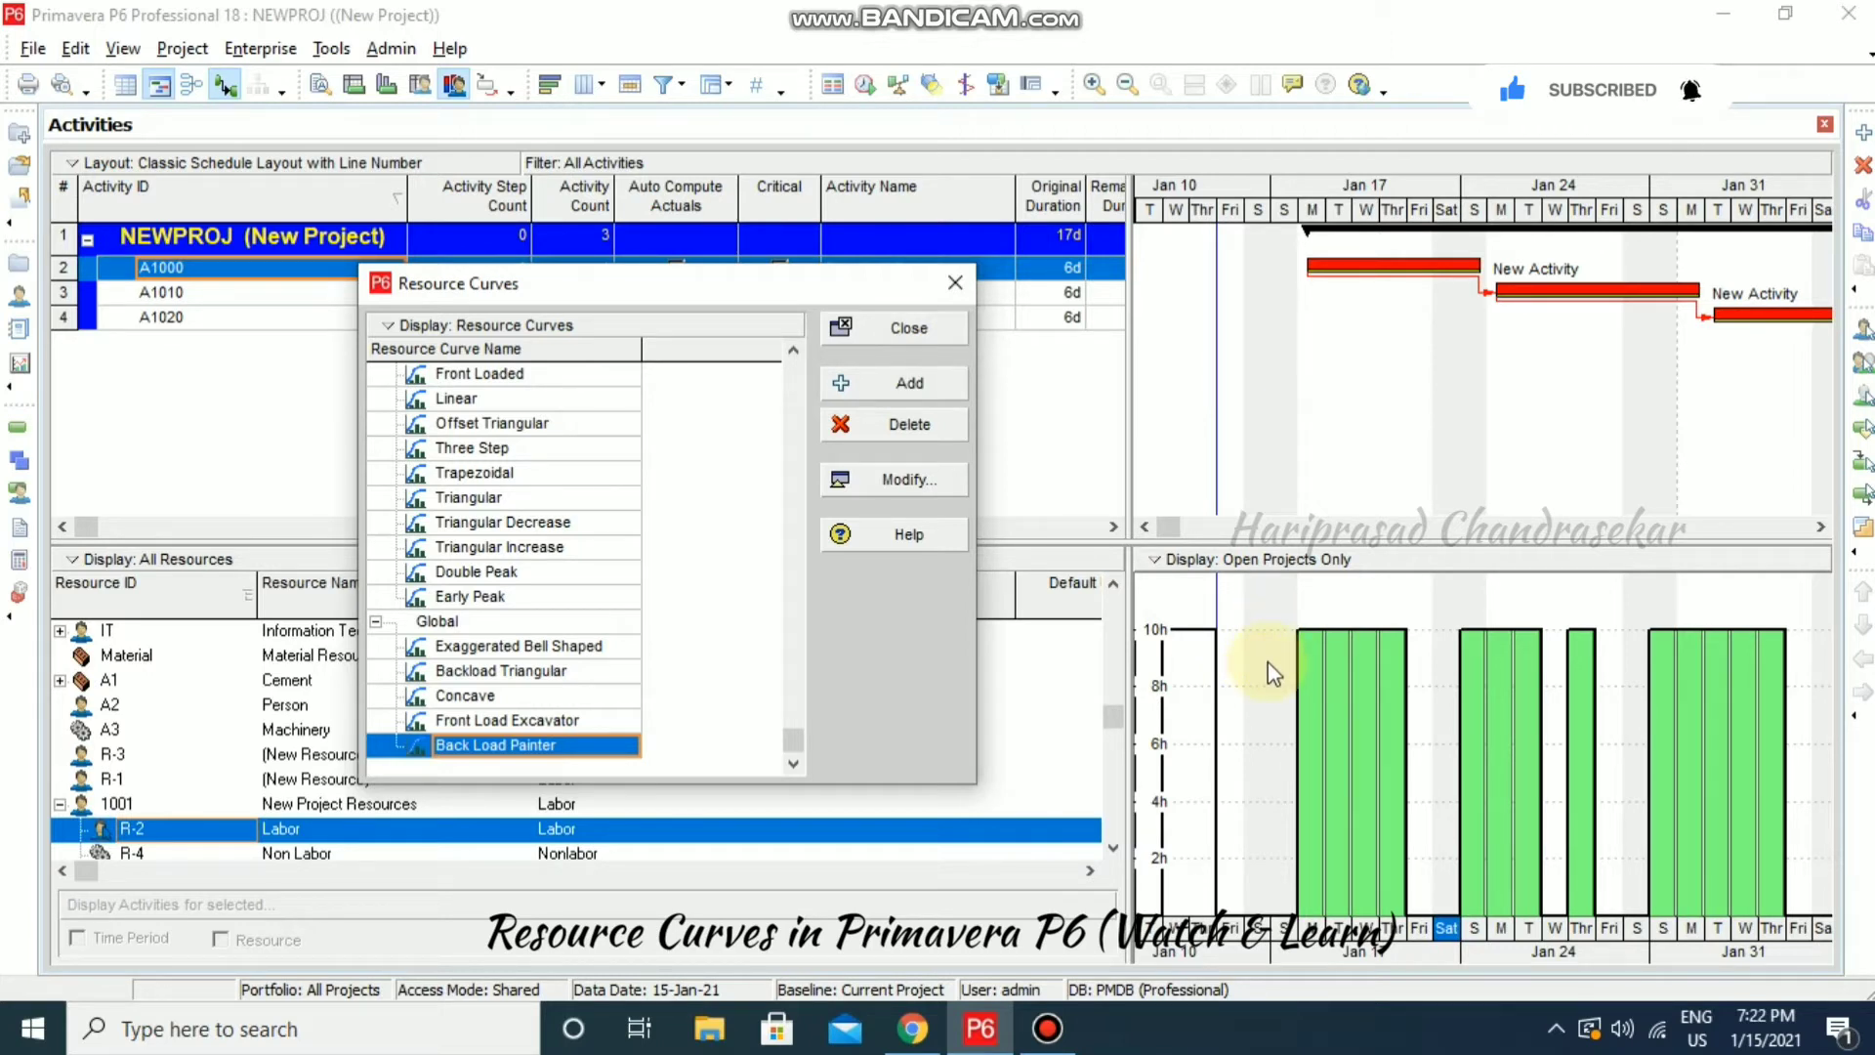
pyautogui.click(928, 329)
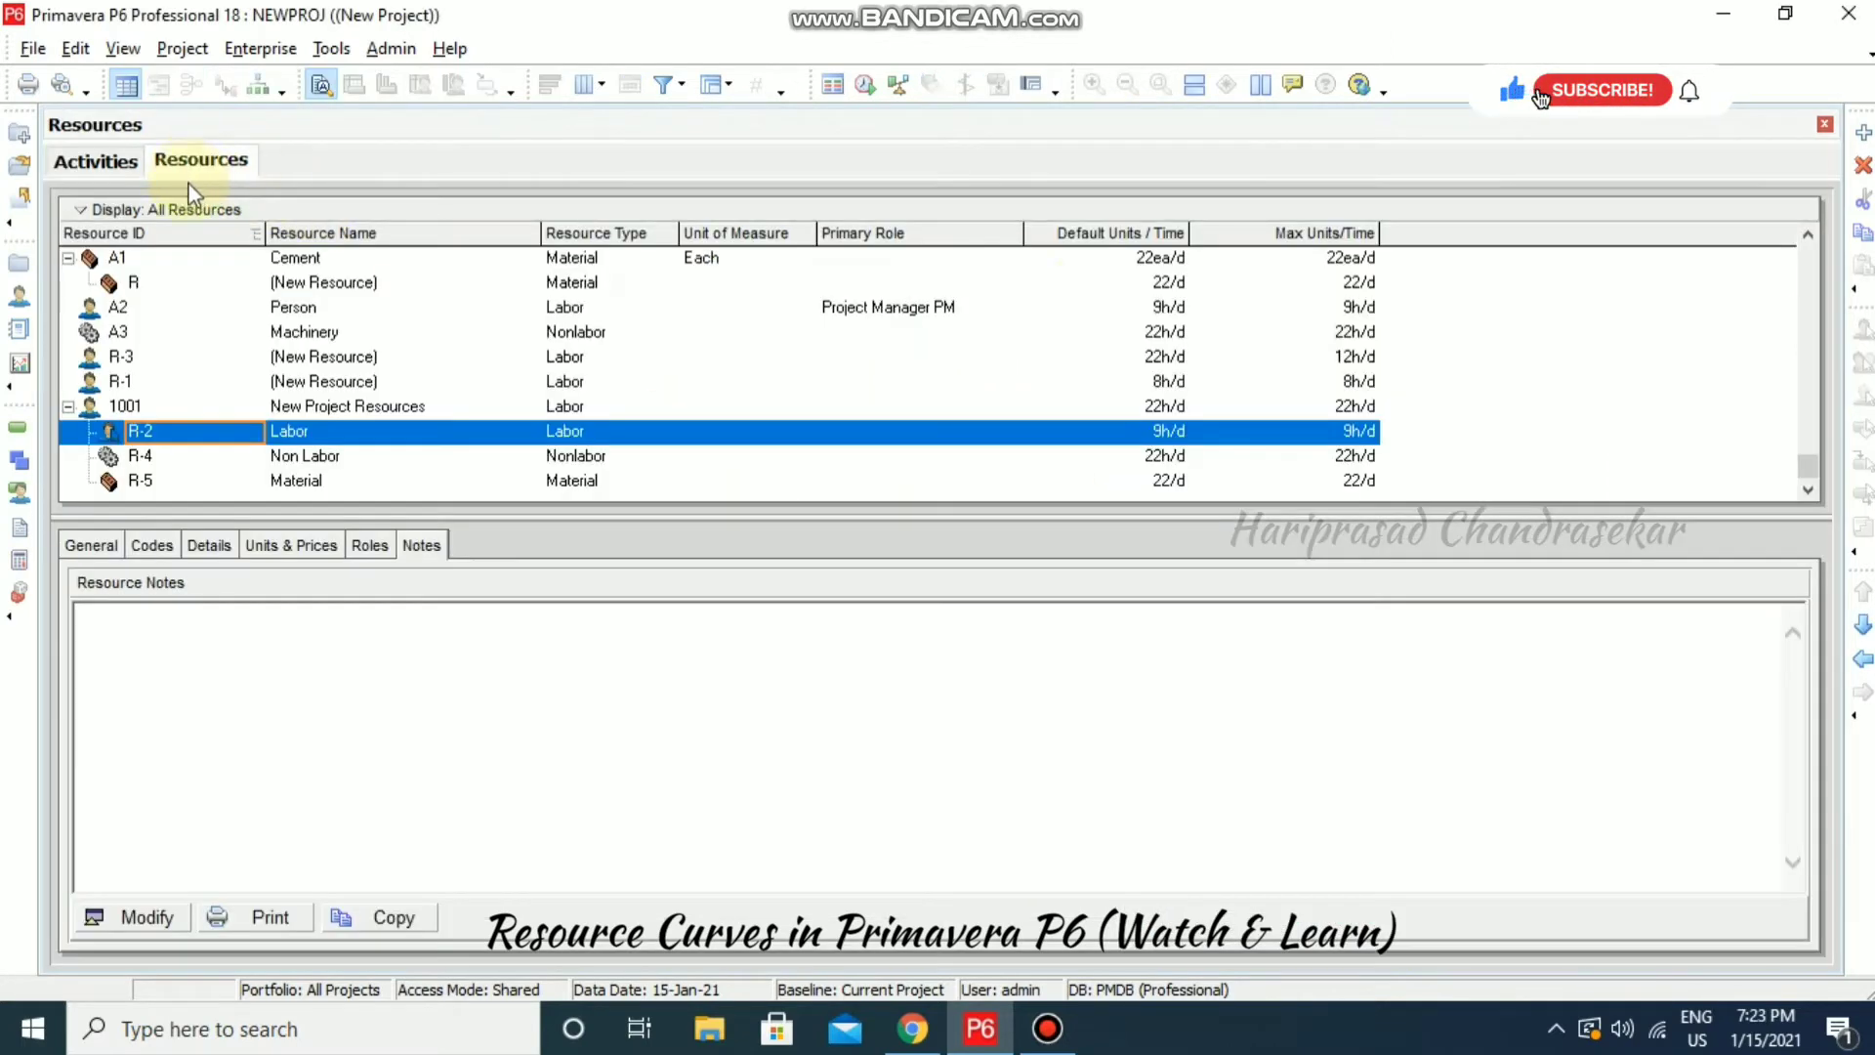
# - Return to the Activities view and display the resource assignments in the details of activity A1000
pyautogui.click(107, 166)
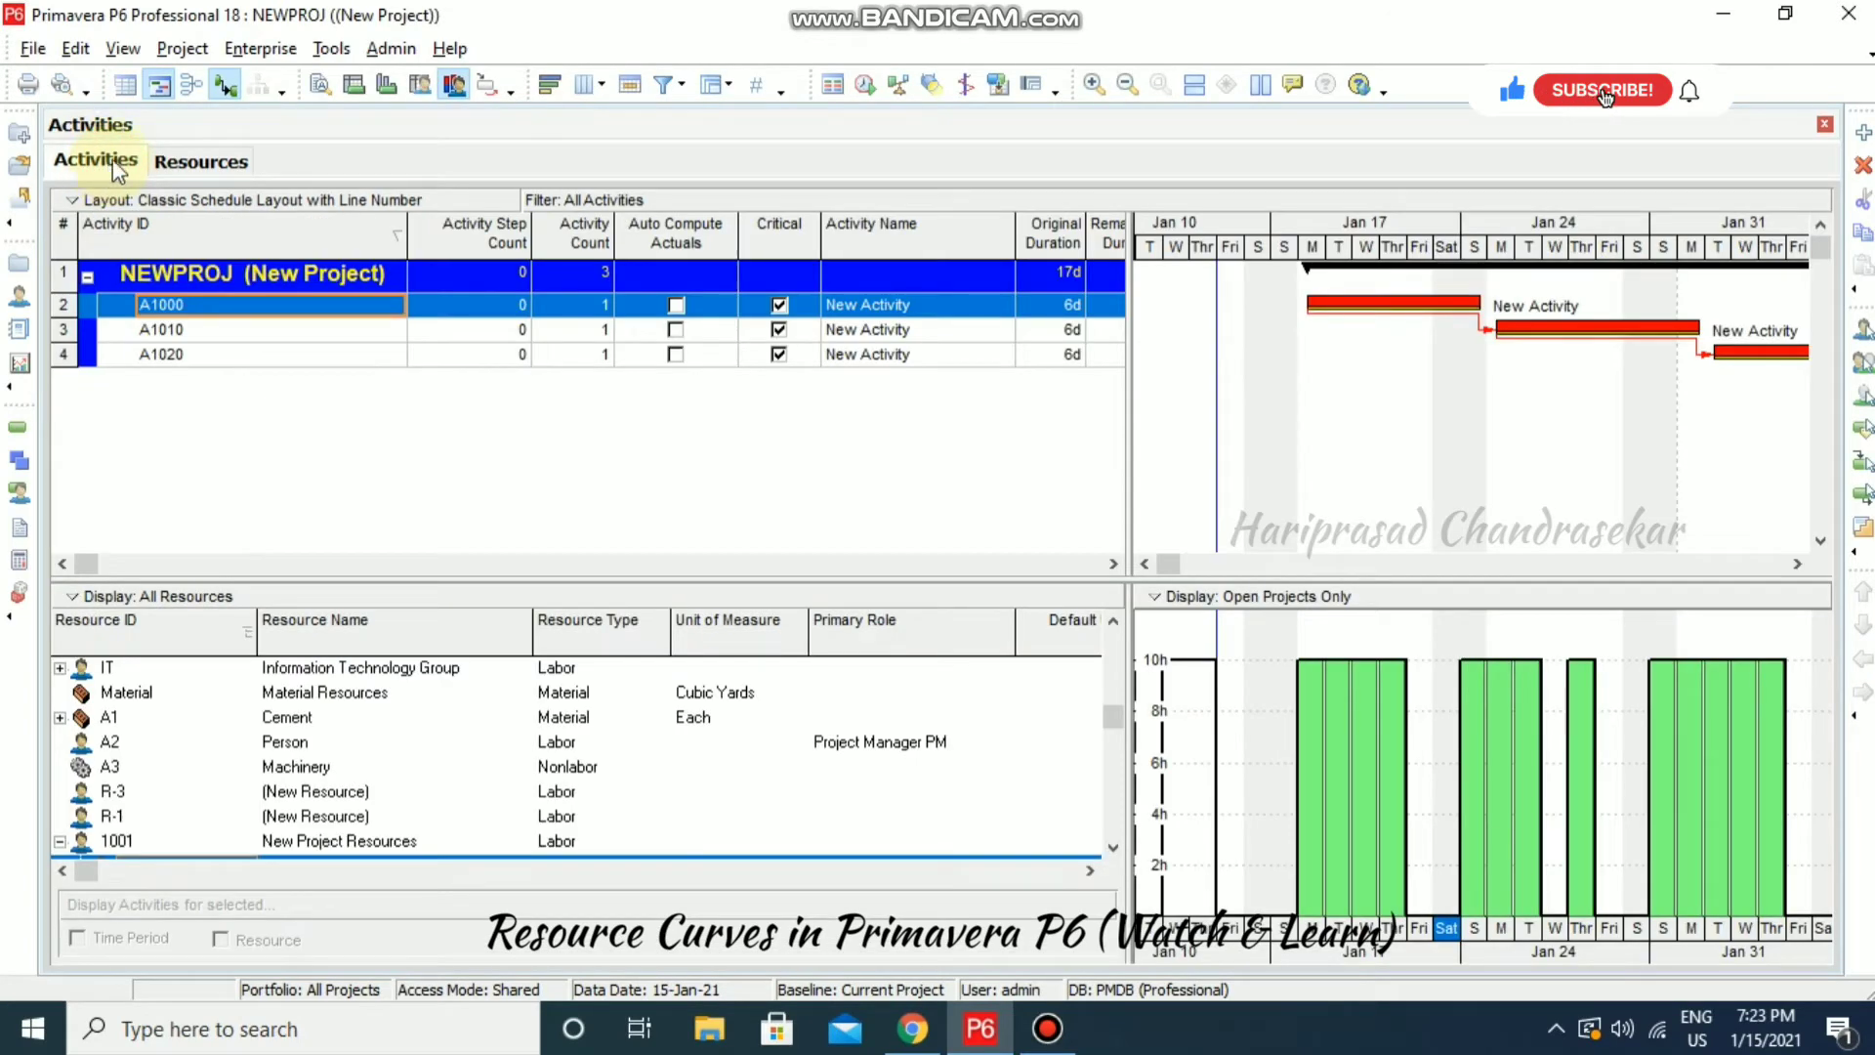
pyautogui.click(318, 86)
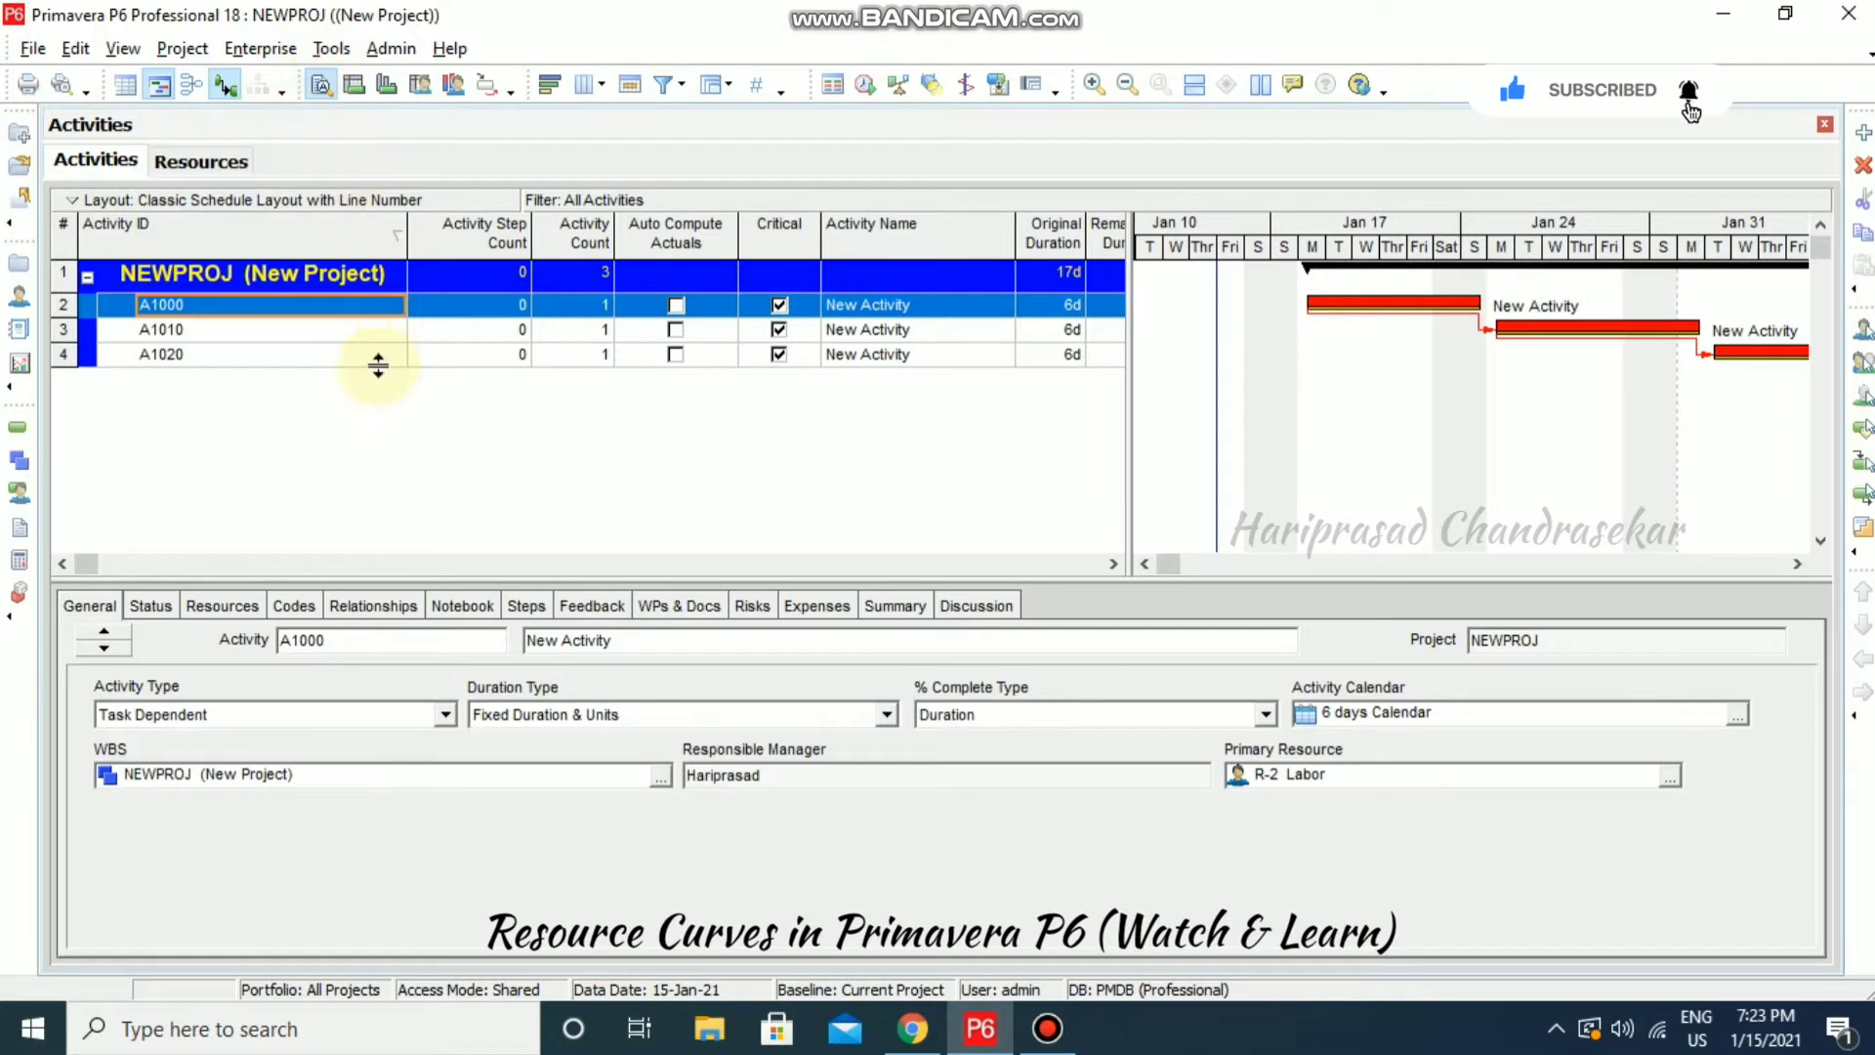
pyautogui.click(227, 609)
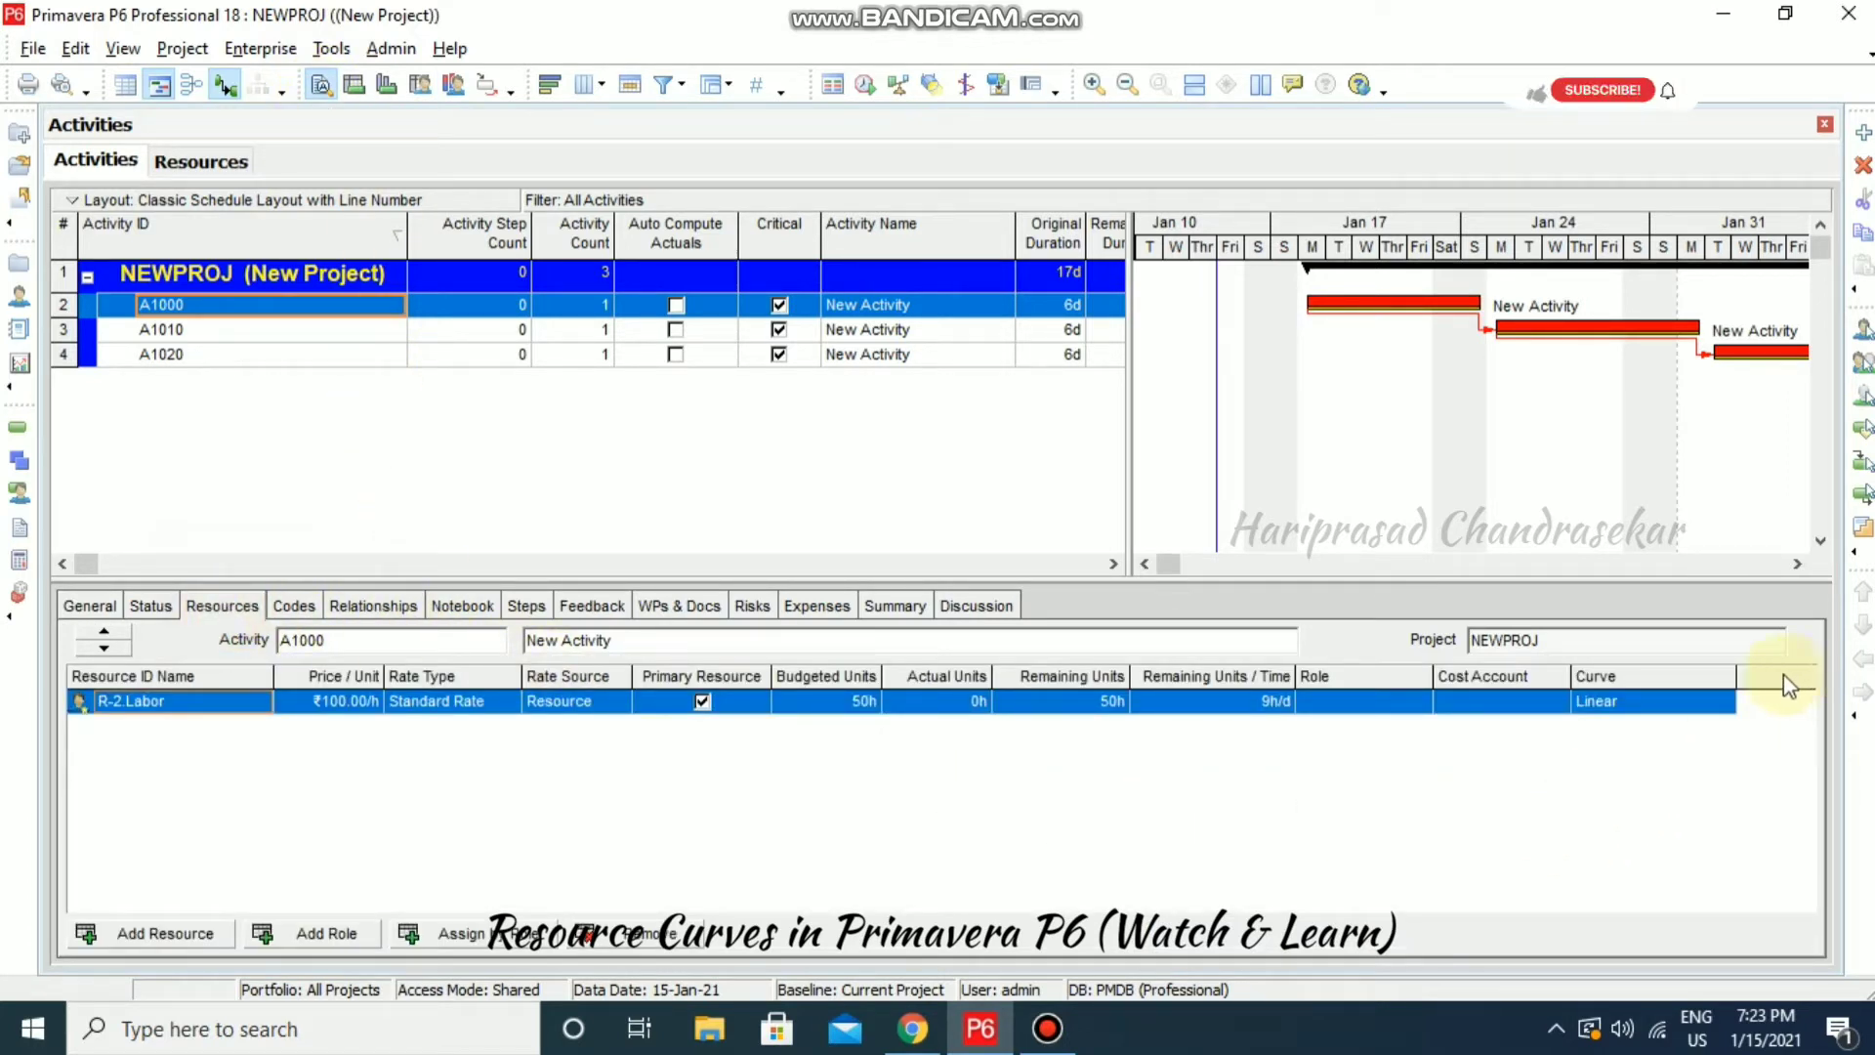
# - Remove Curve from the selected resource assignment columns, add it back from the General options and confirm the columns
pyautogui.rightClick(1748, 675)
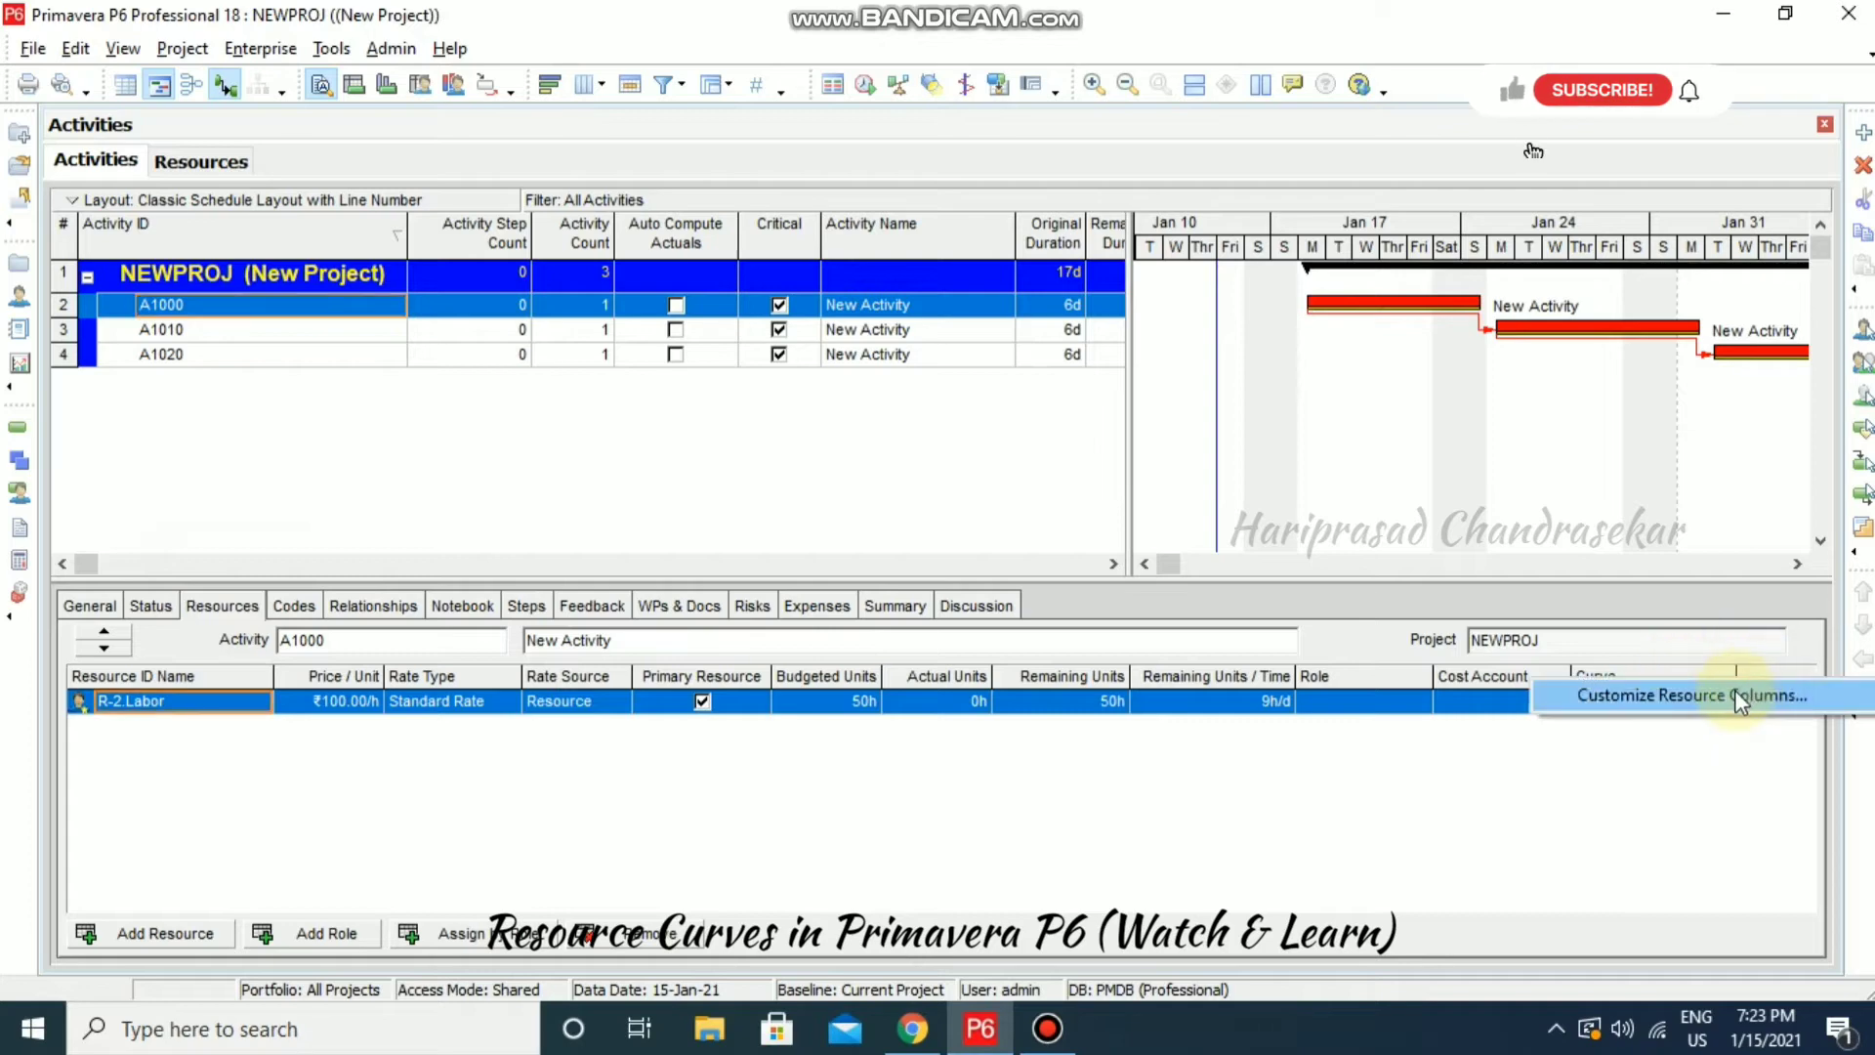
pyautogui.click(1738, 697)
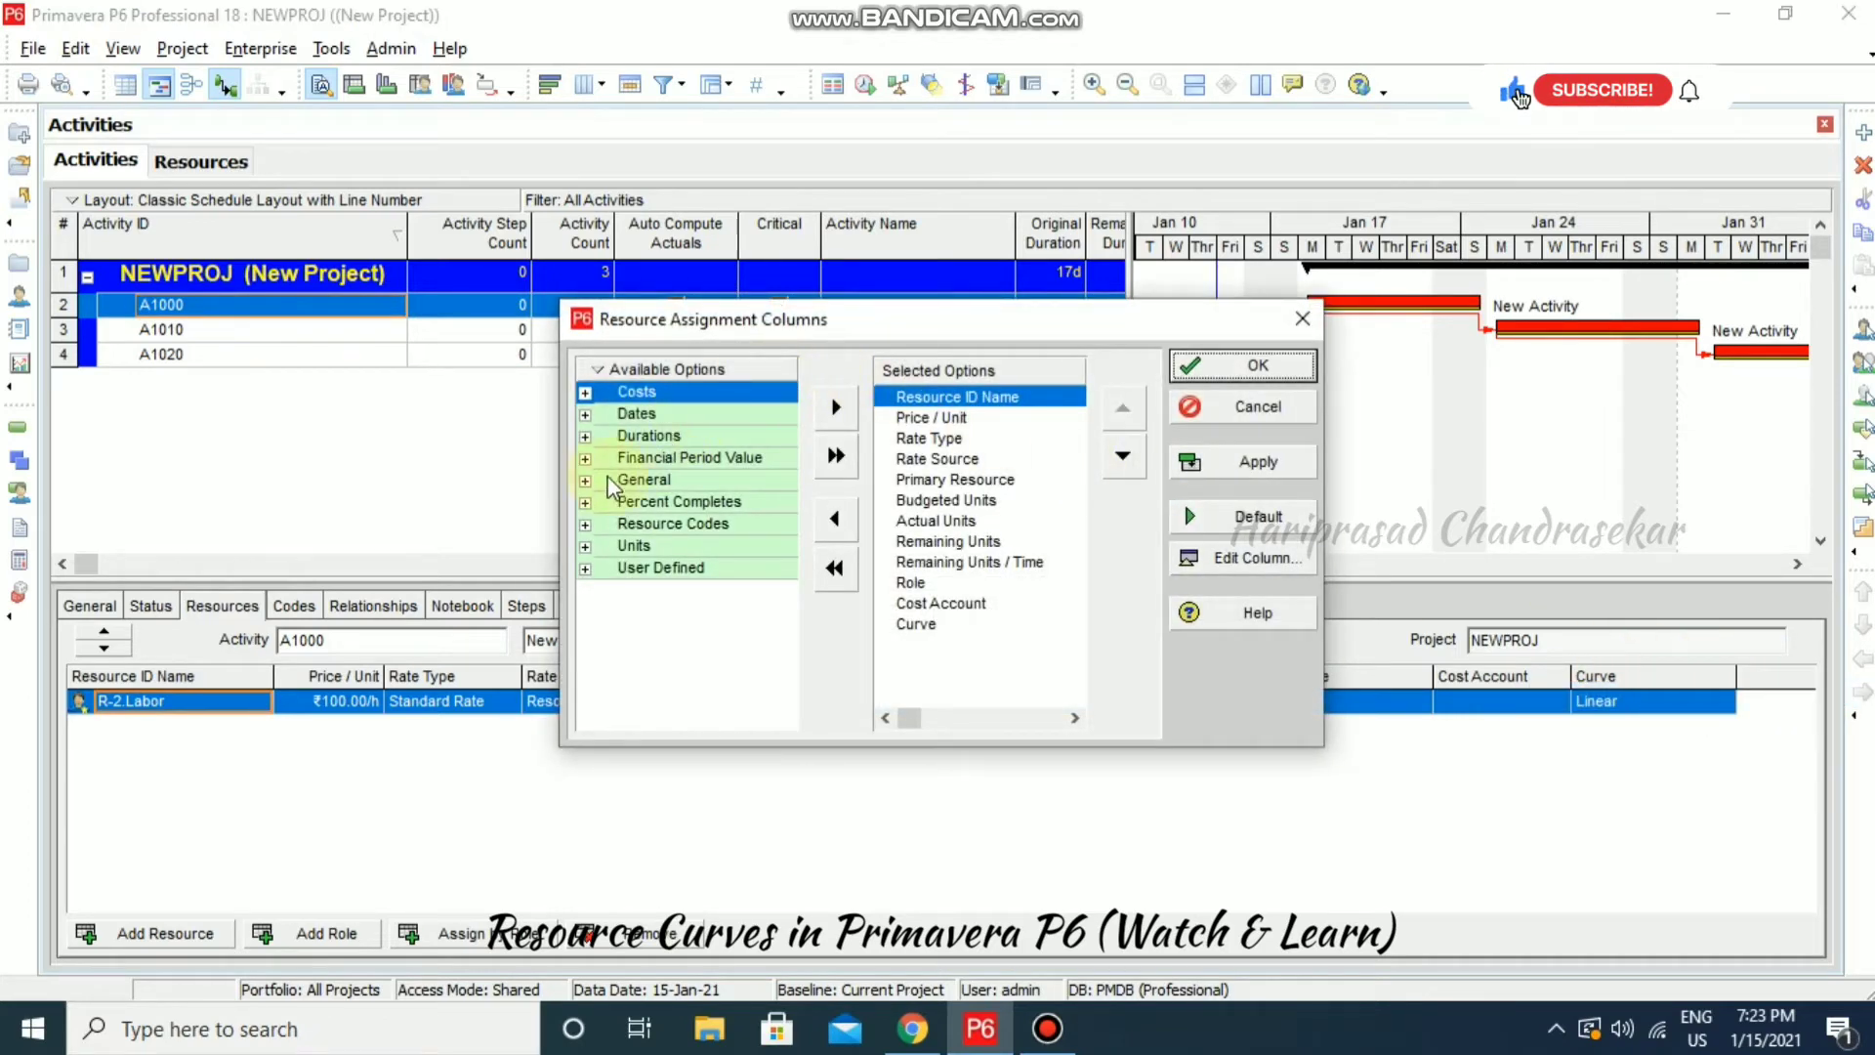
pyautogui.click(607, 479)
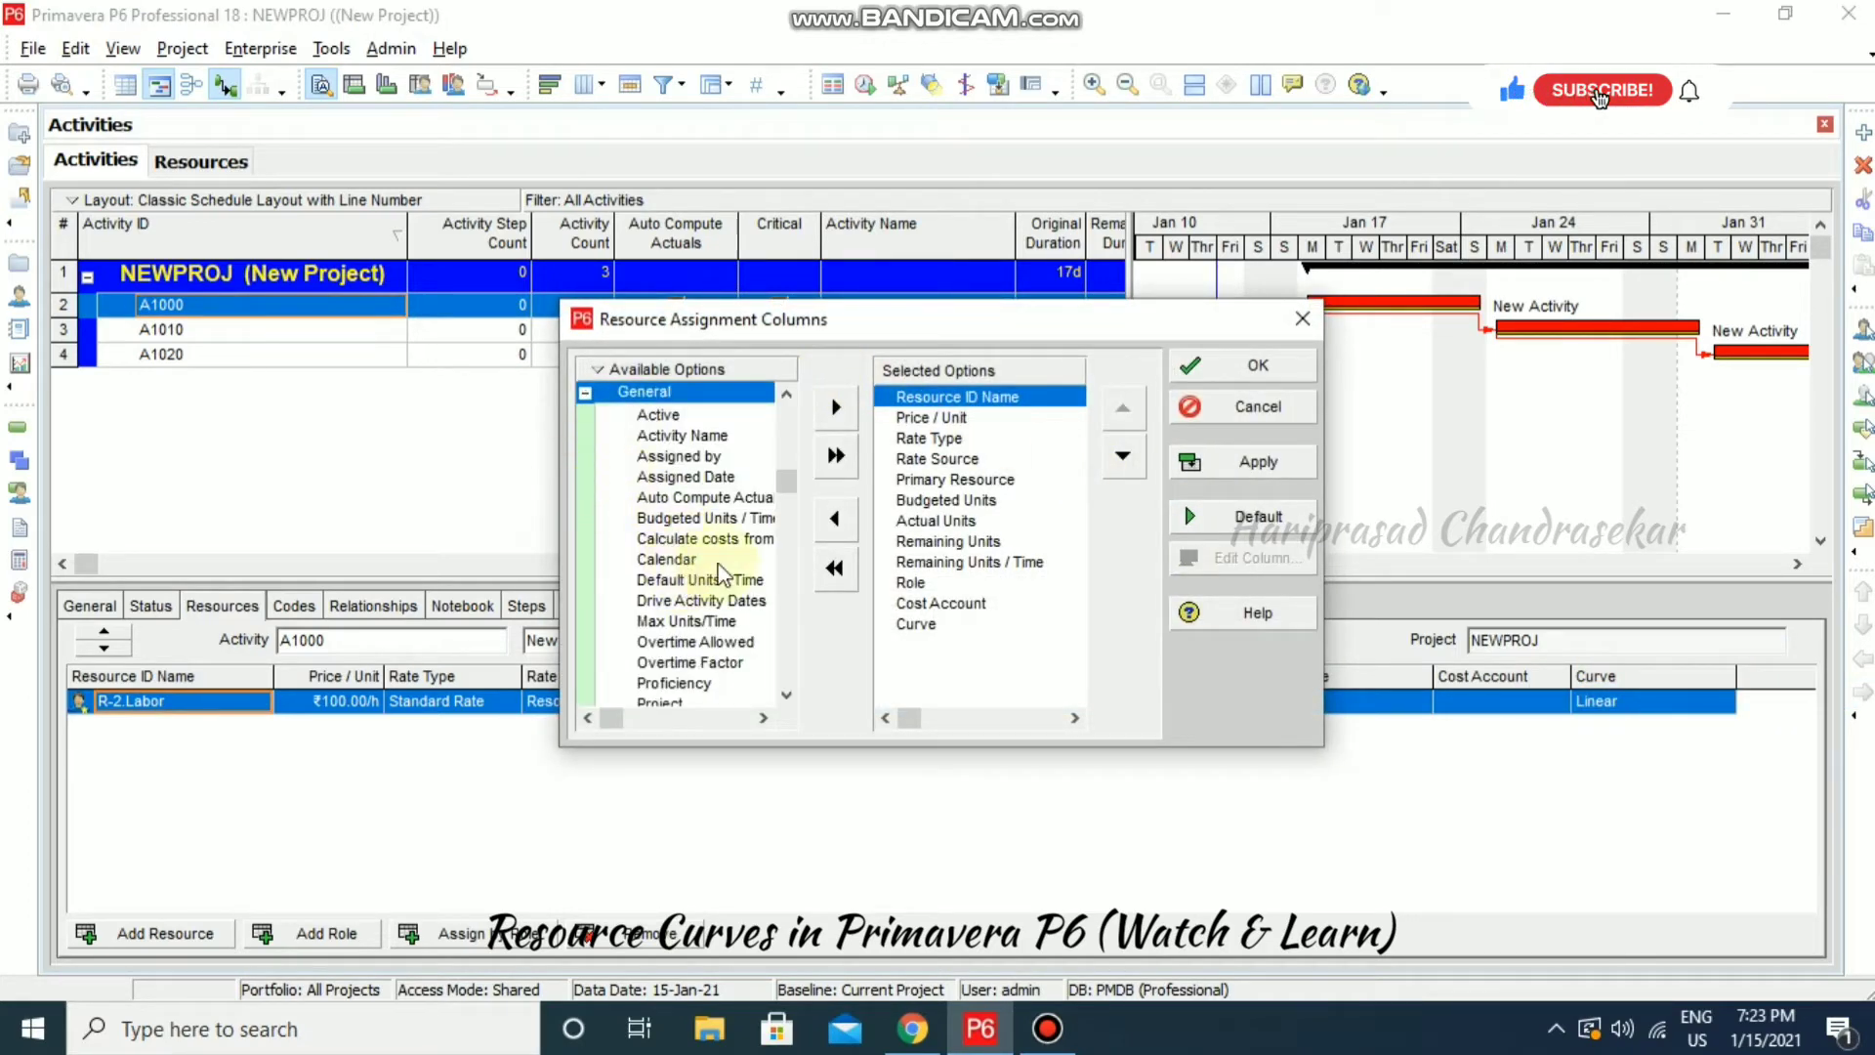
pyautogui.click(927, 623)
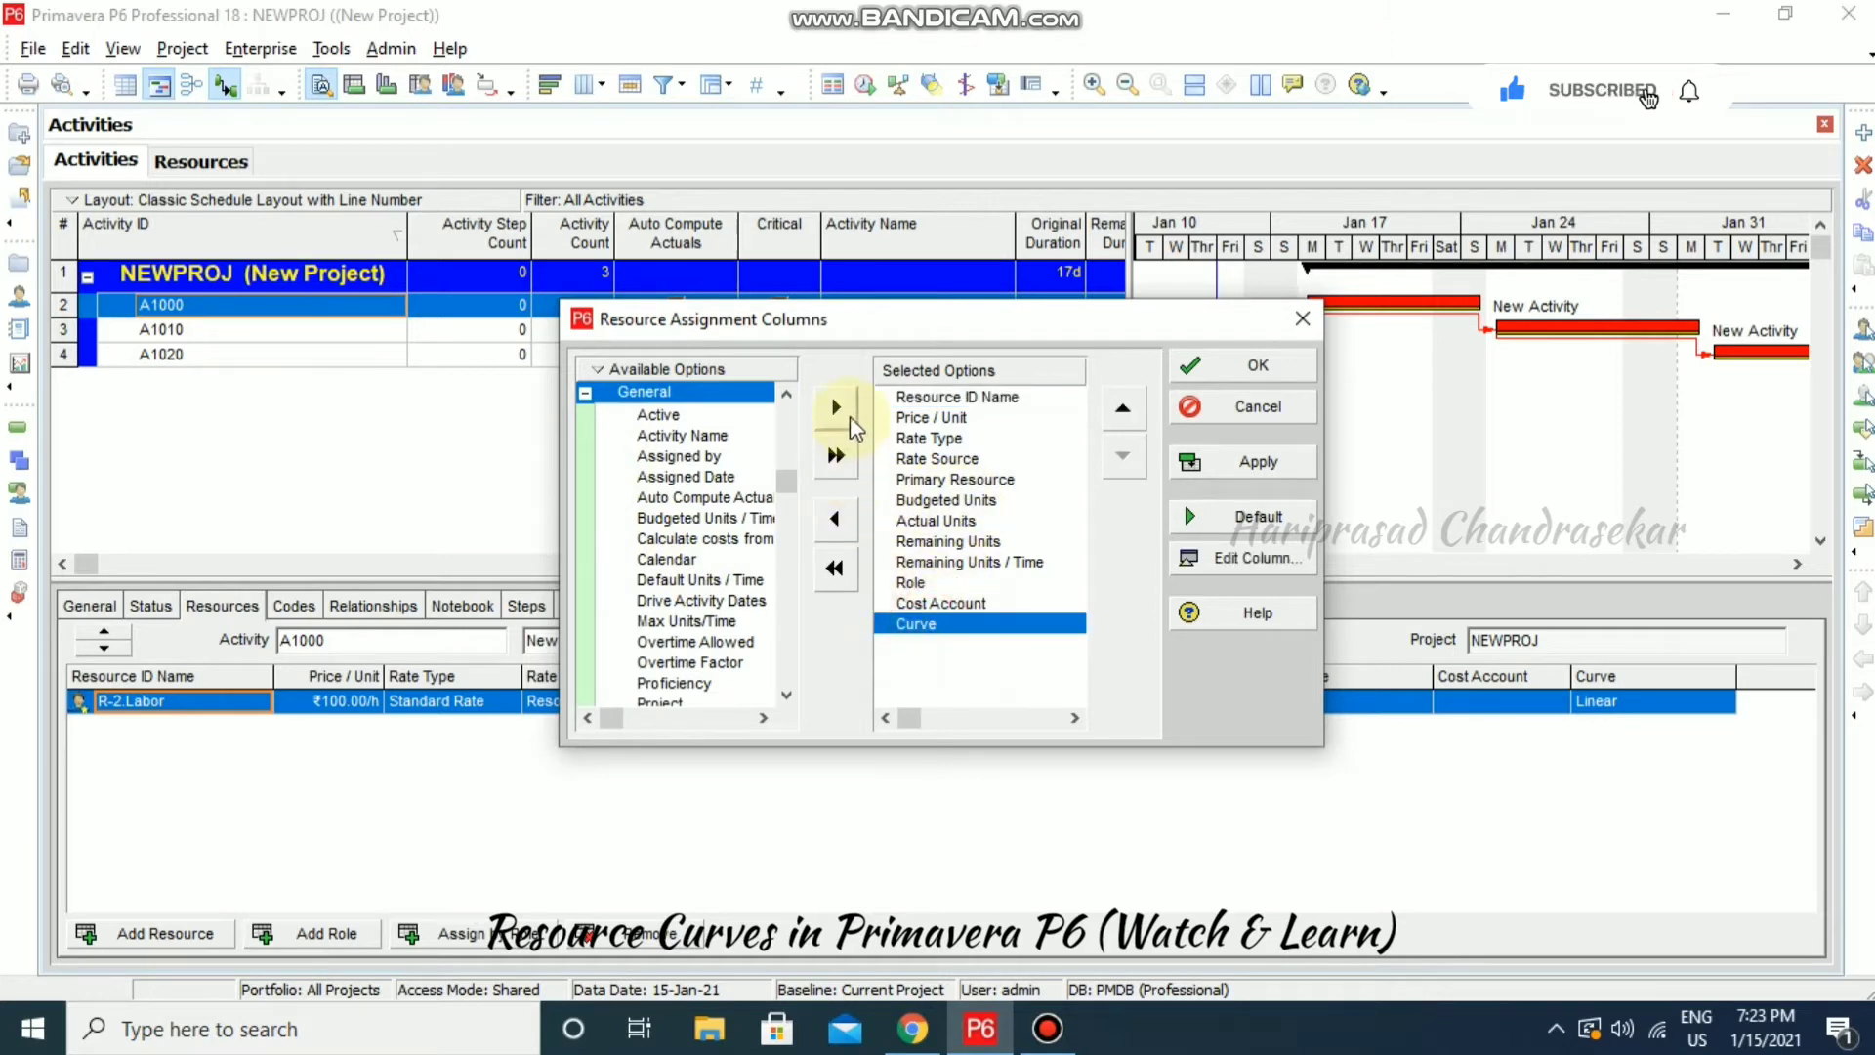
pyautogui.click(835, 518)
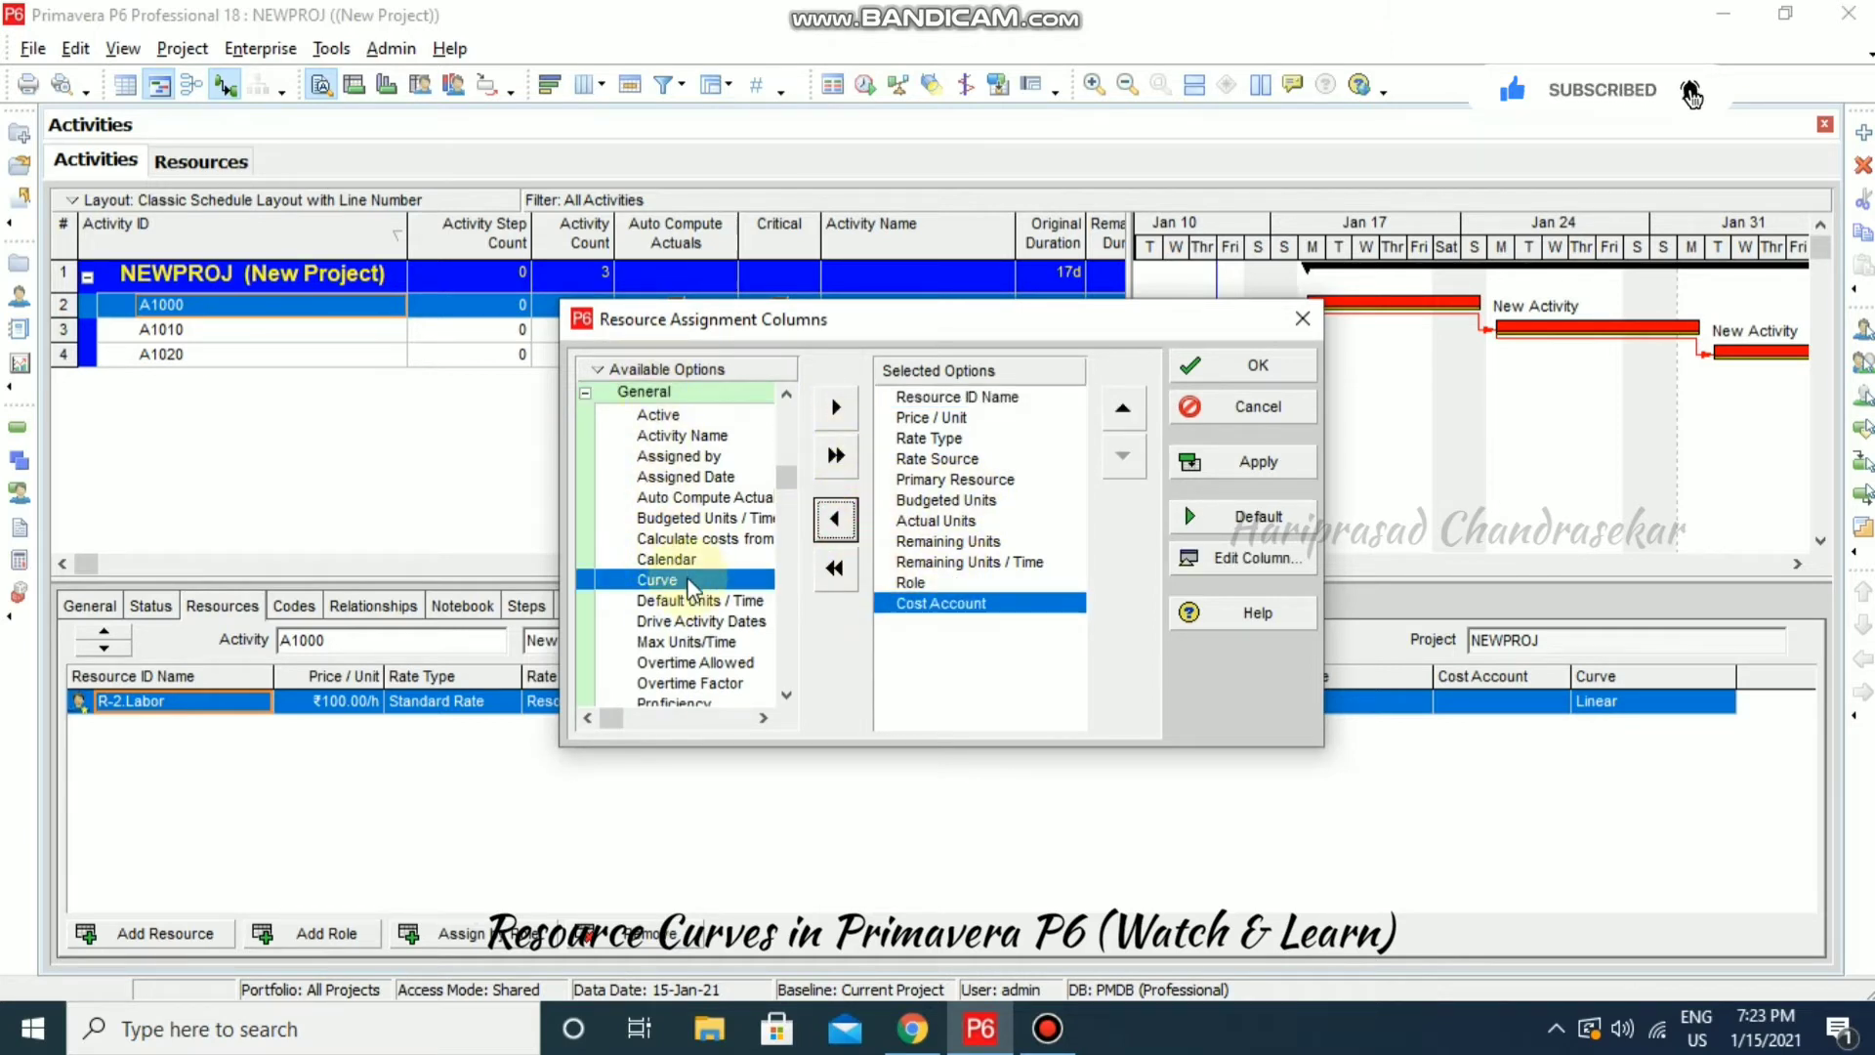
pyautogui.click(836, 408)
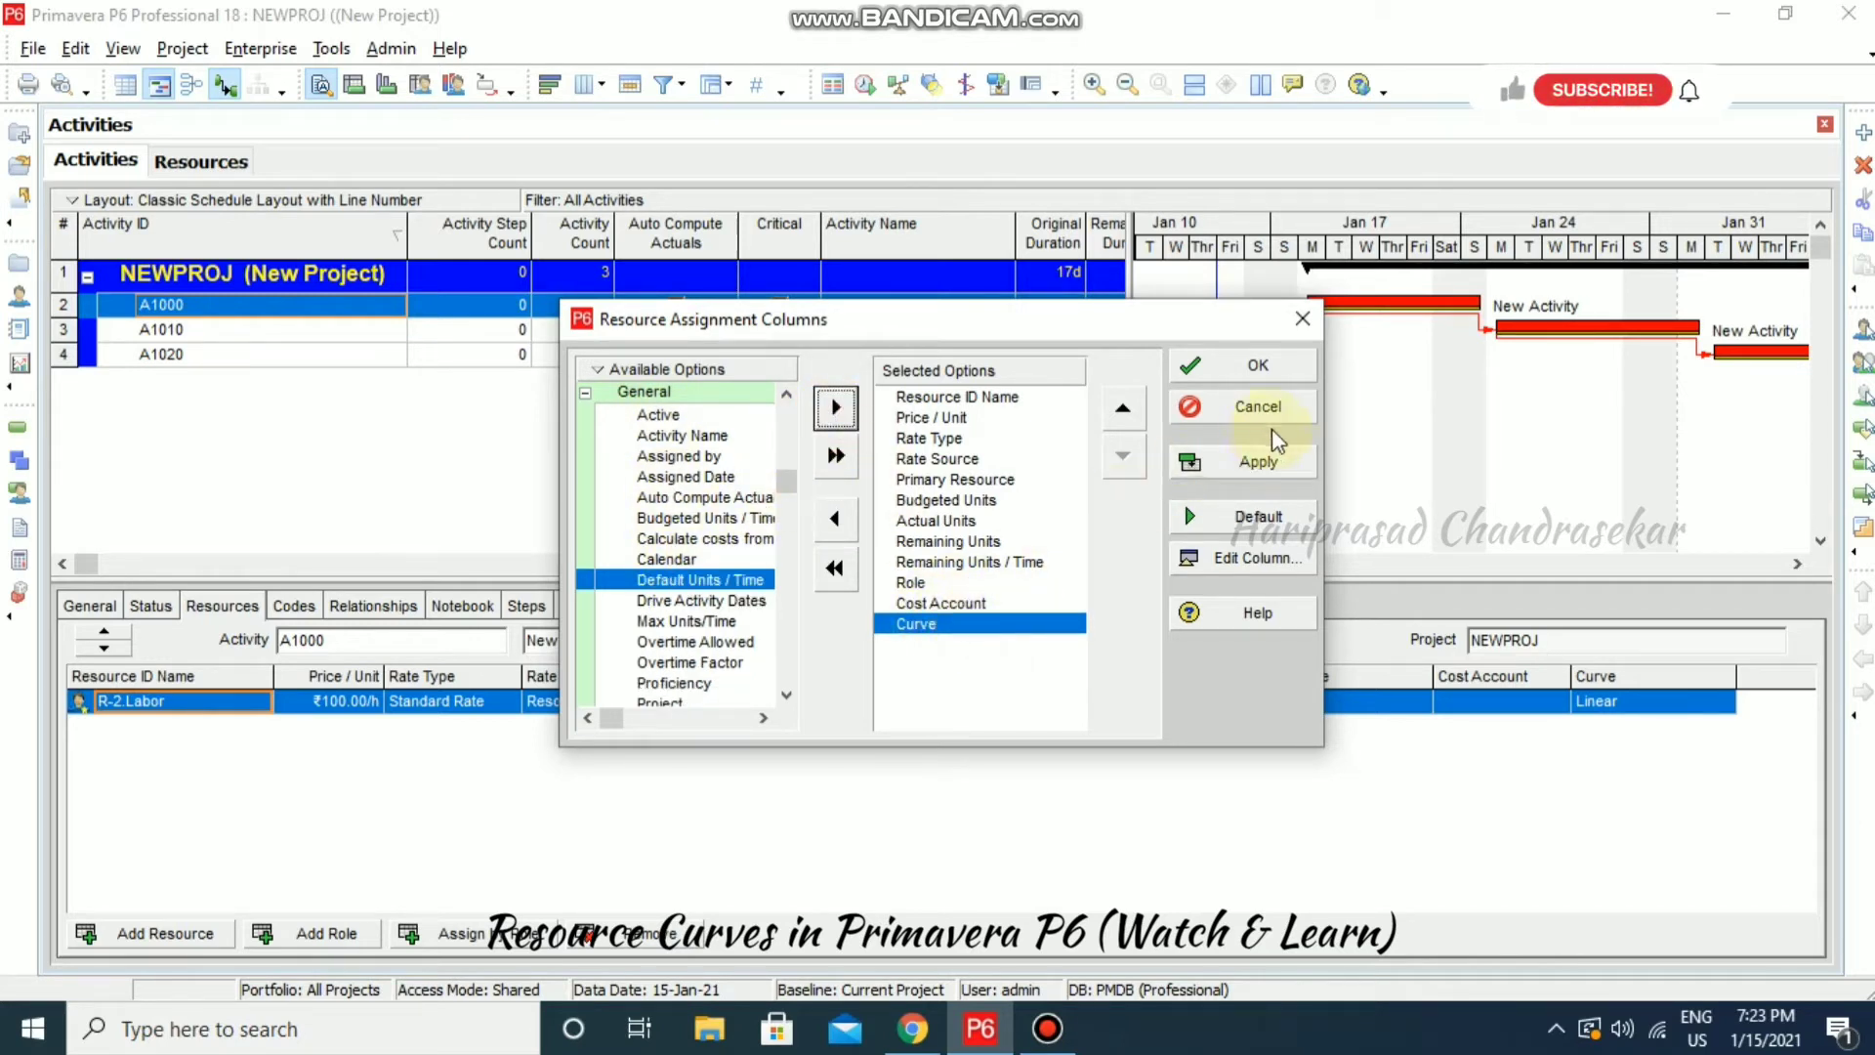
pyautogui.click(1261, 369)
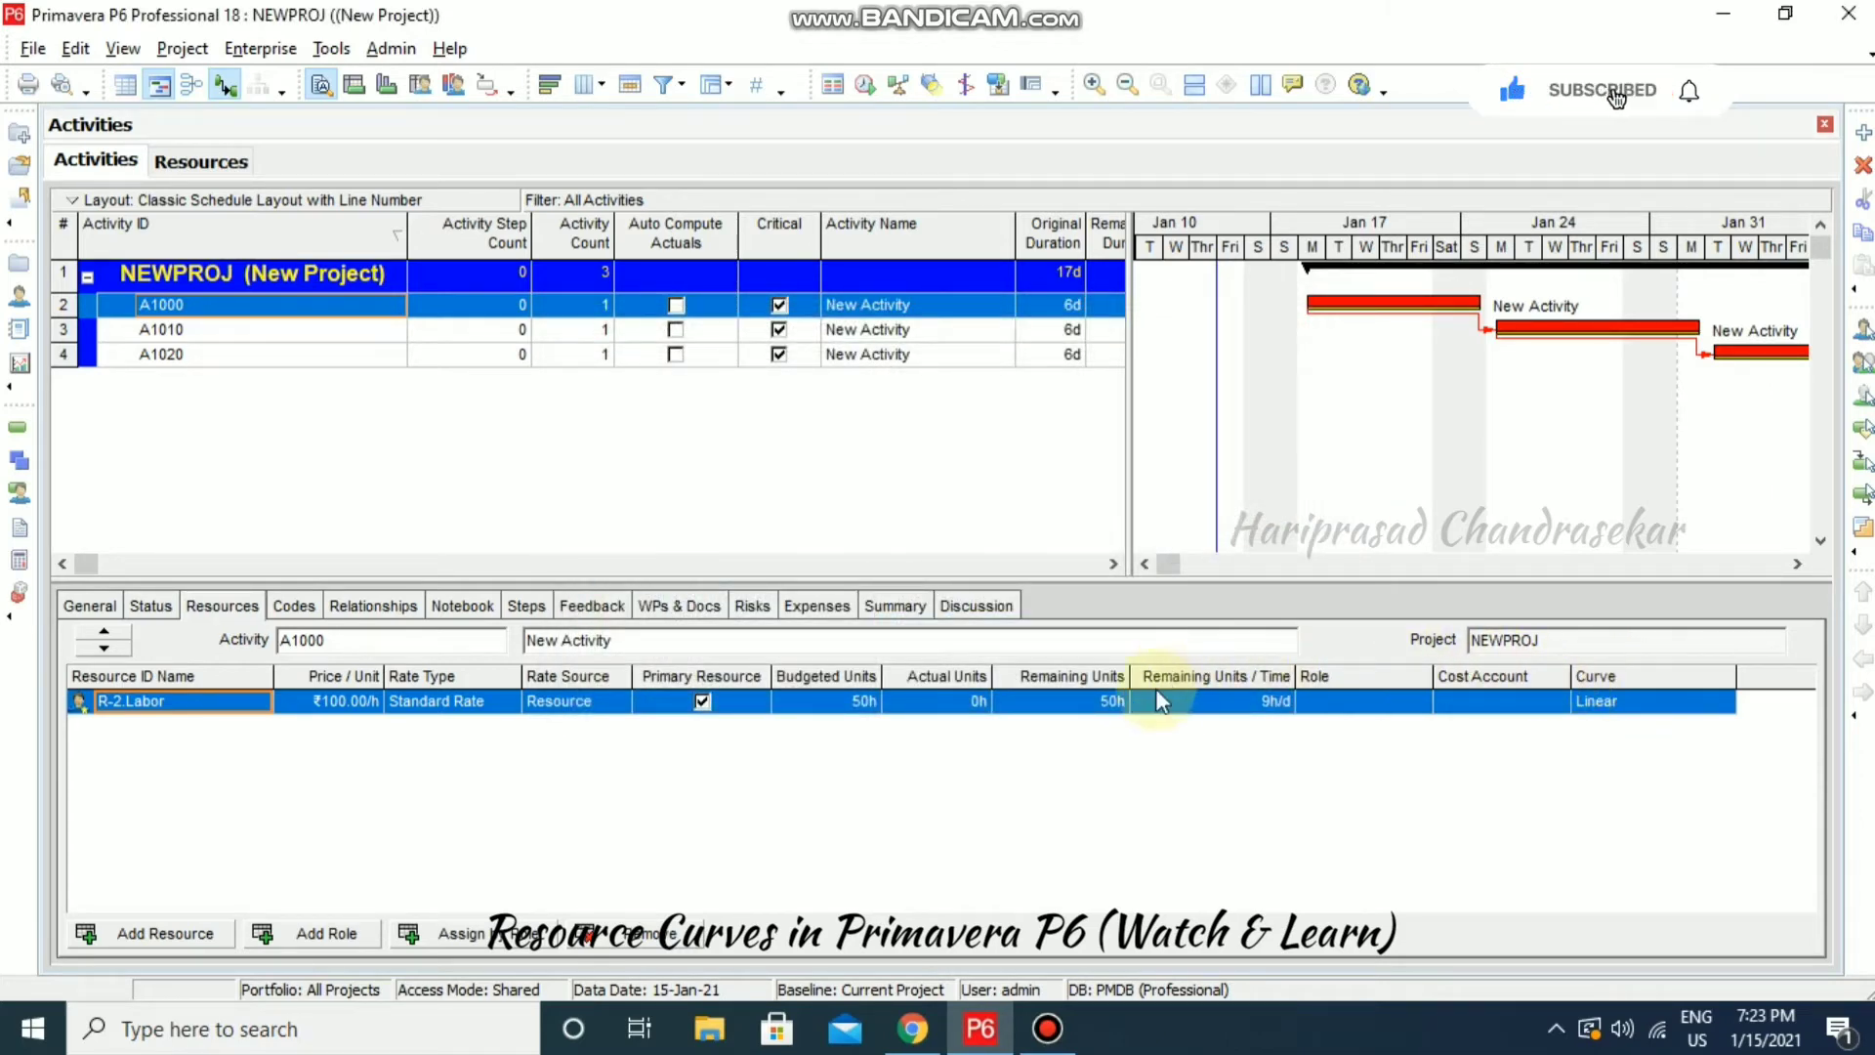
# - Assign the default Linear curve to the R-2 Labor resource on activity A1000
pyautogui.click(1721, 703)
pyautogui.click(1724, 705)
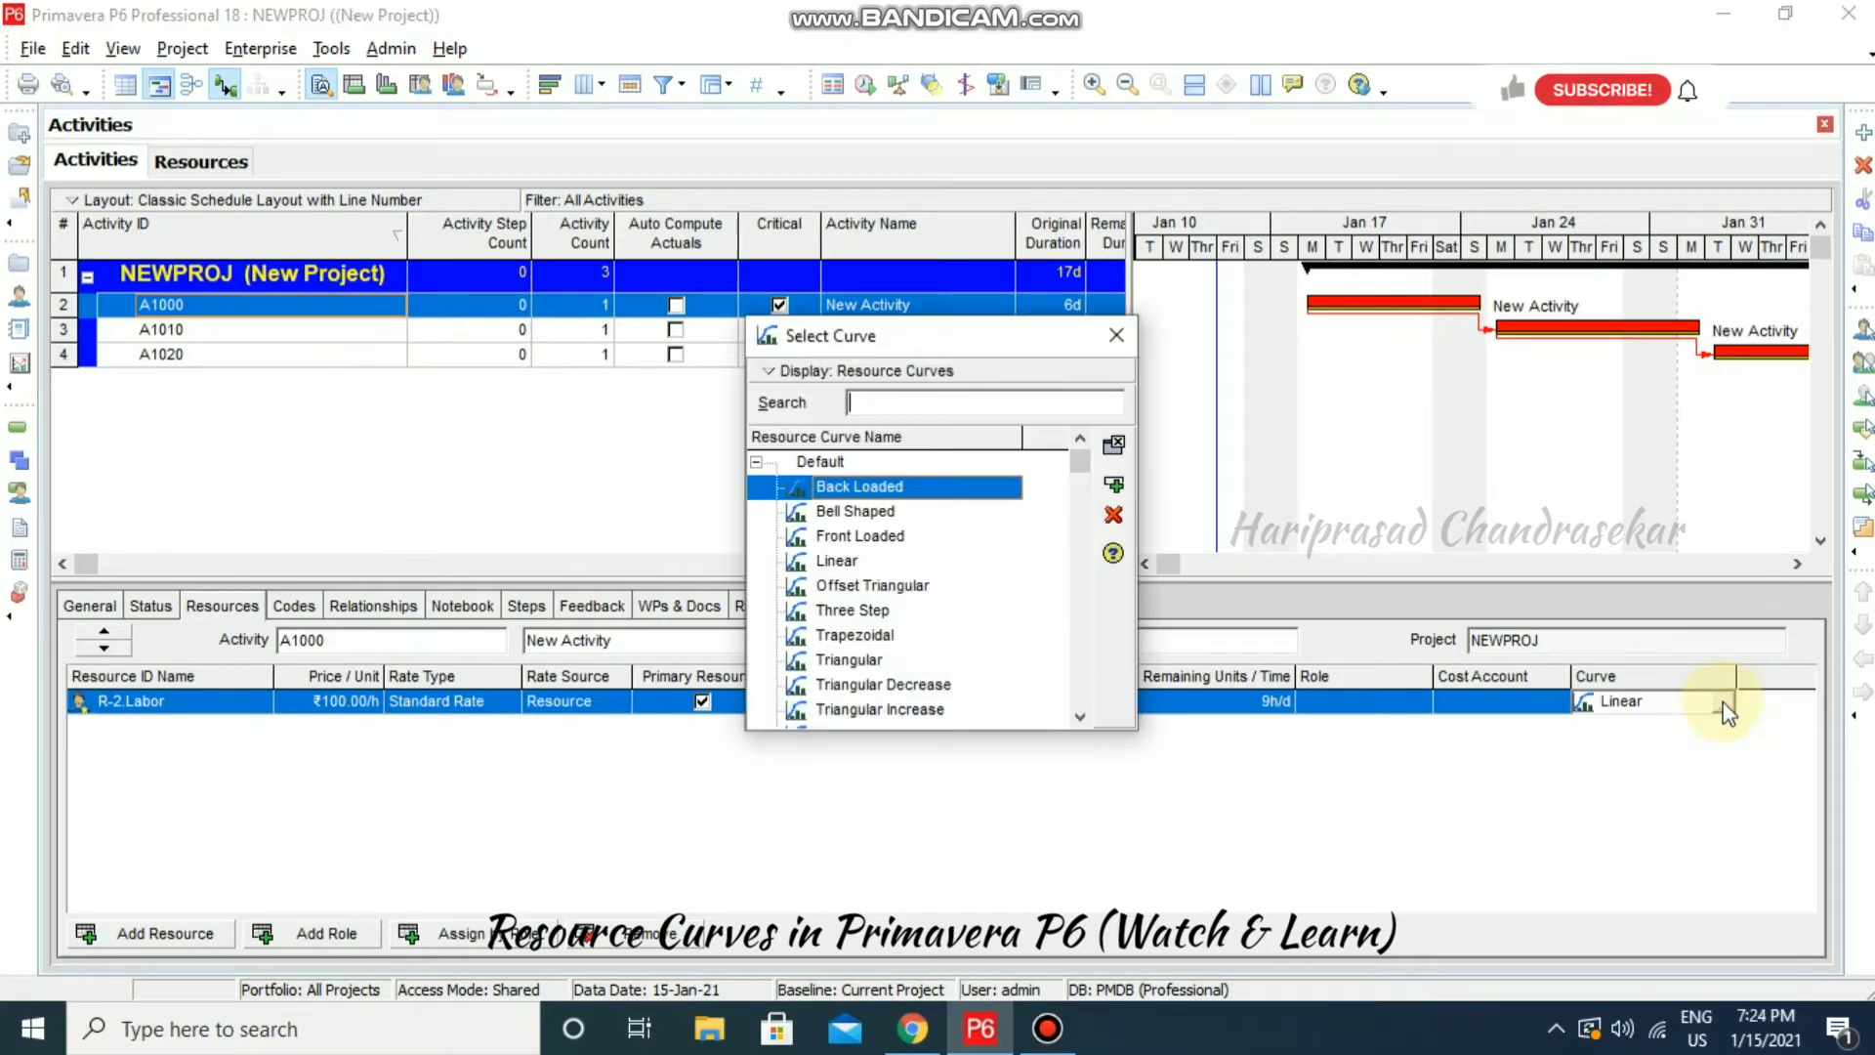
pyautogui.click(851, 563)
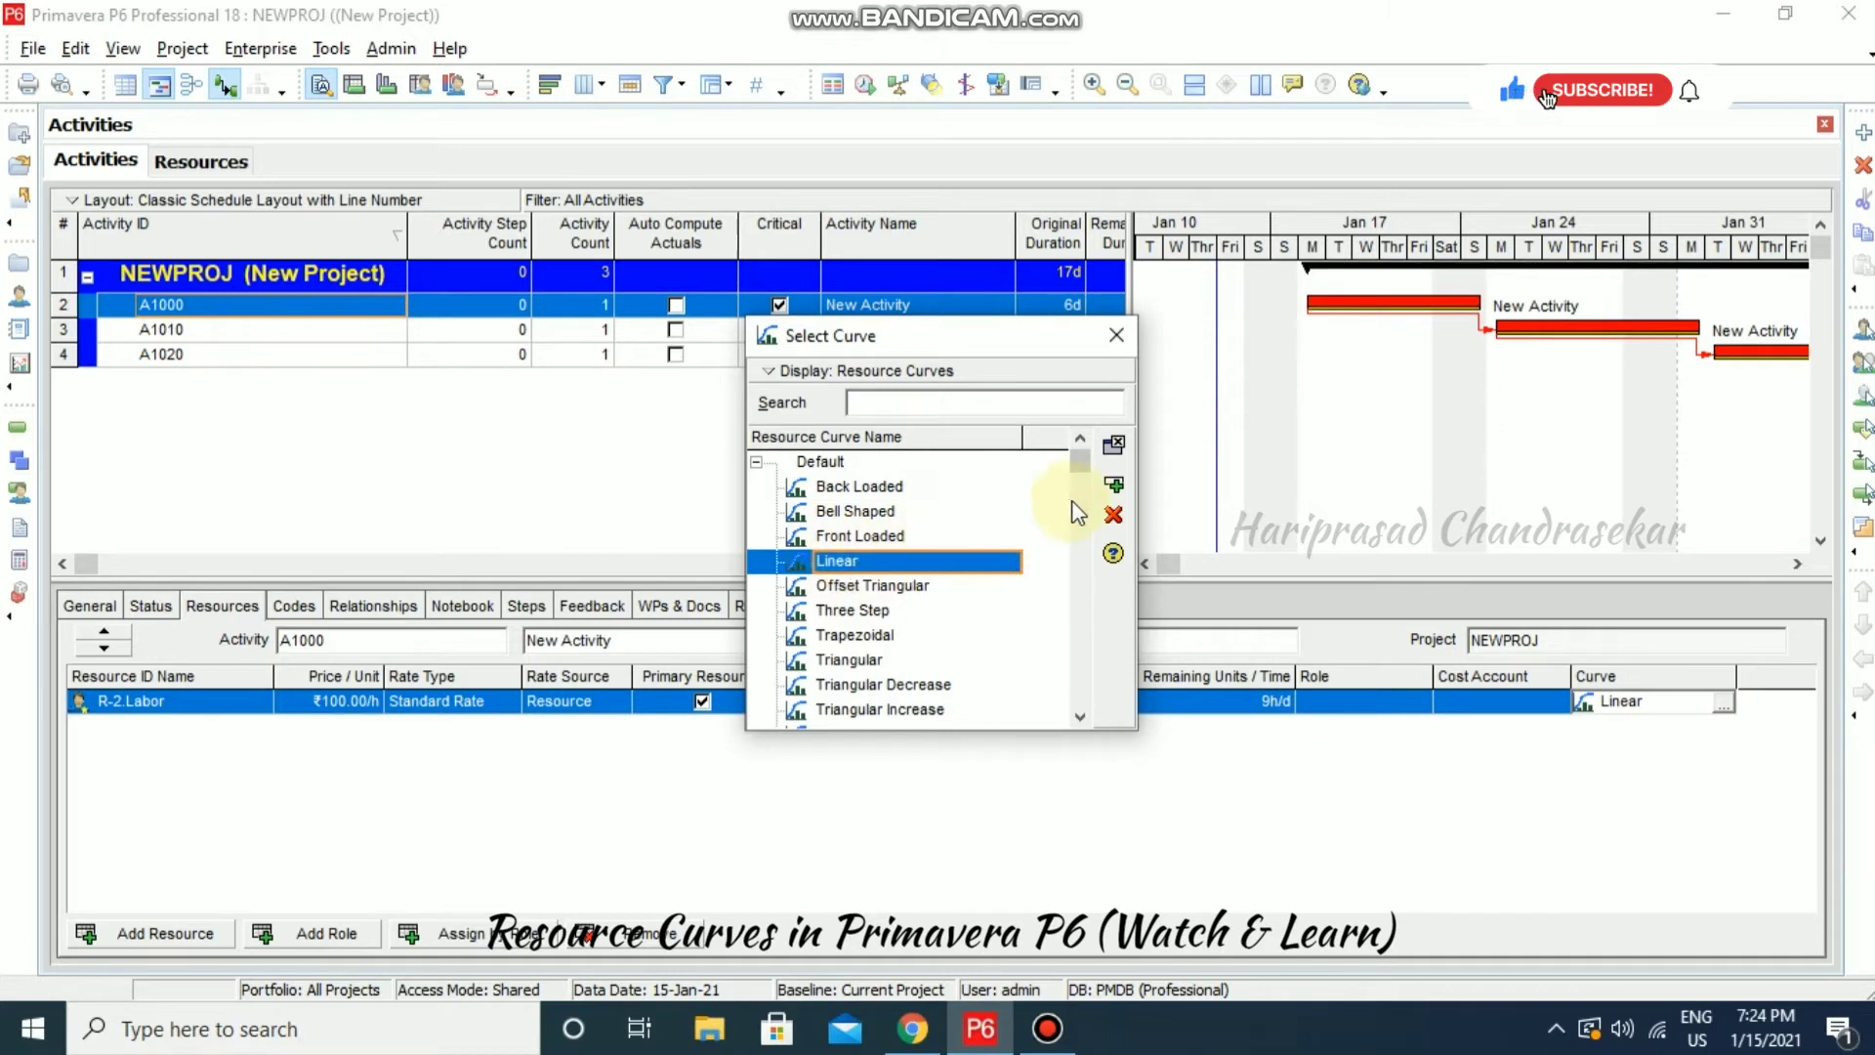
pyautogui.click(1113, 488)
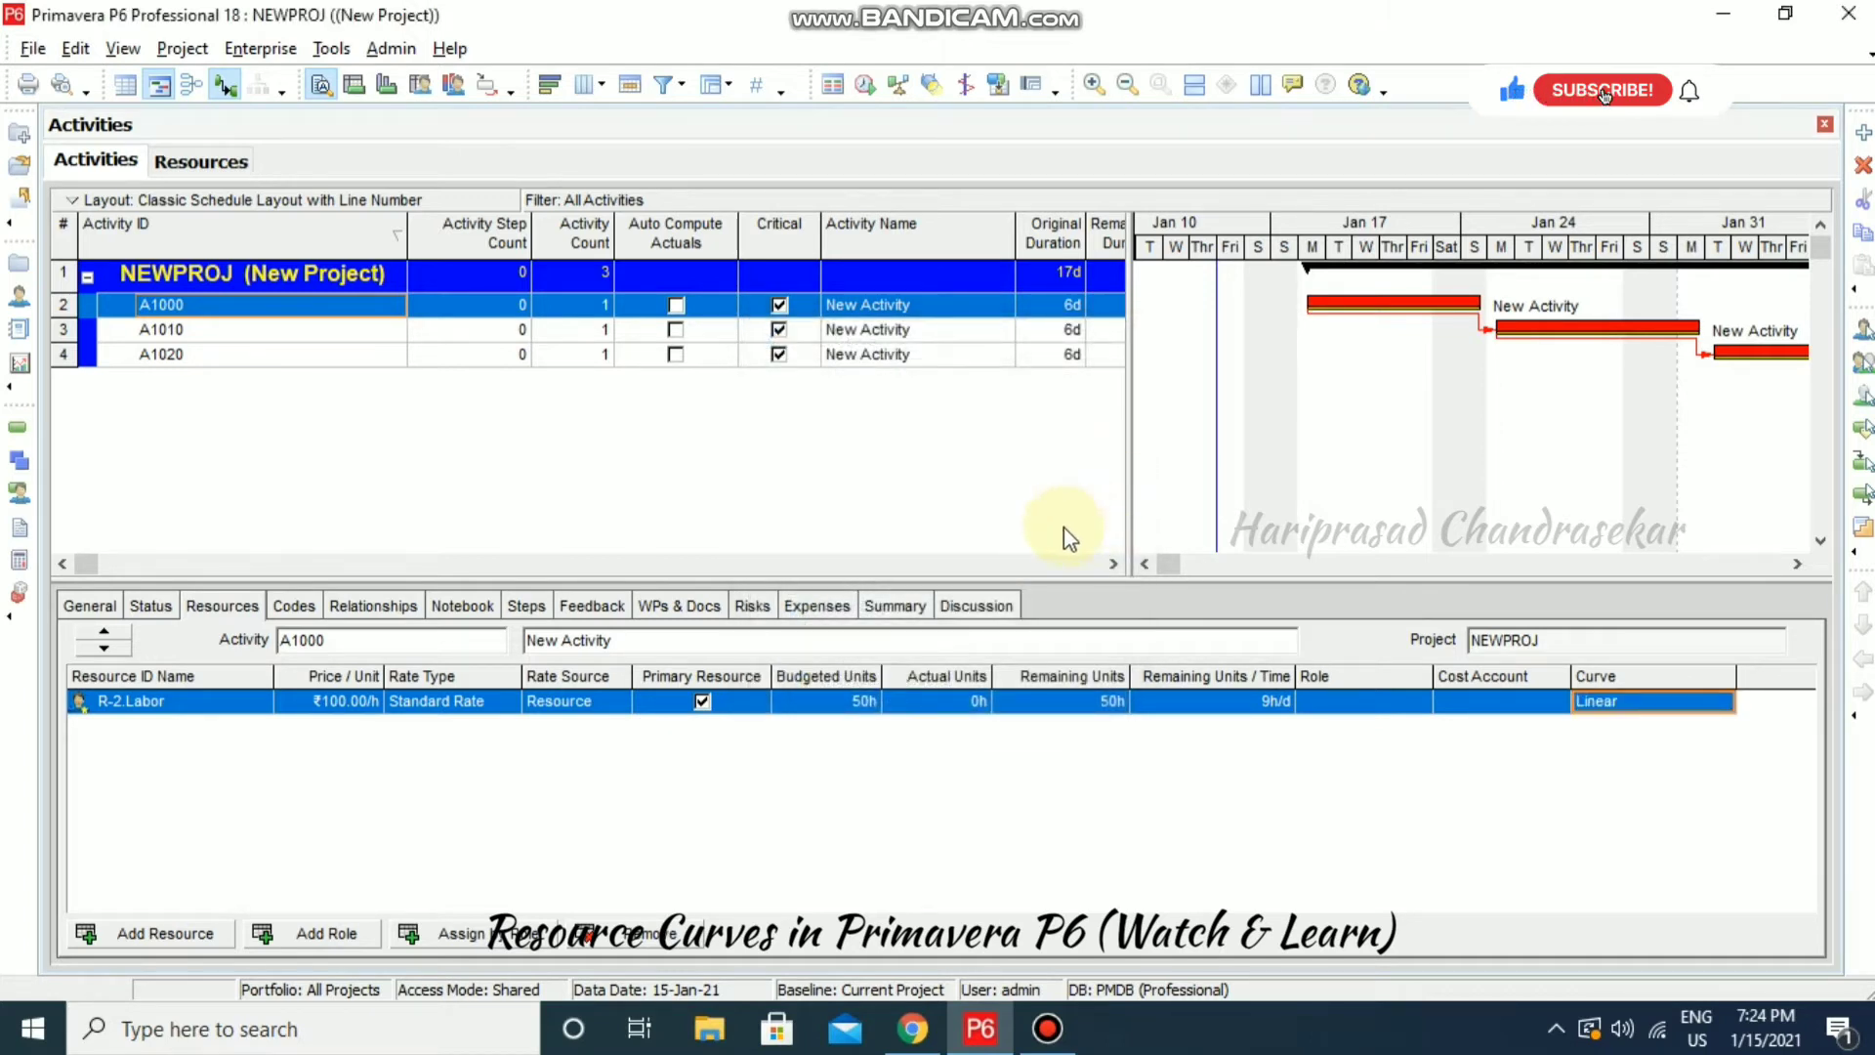
# - Examine the default Linear resource curve's value distribution and the resource usage profile alongside the activities
pyautogui.click(260, 49)
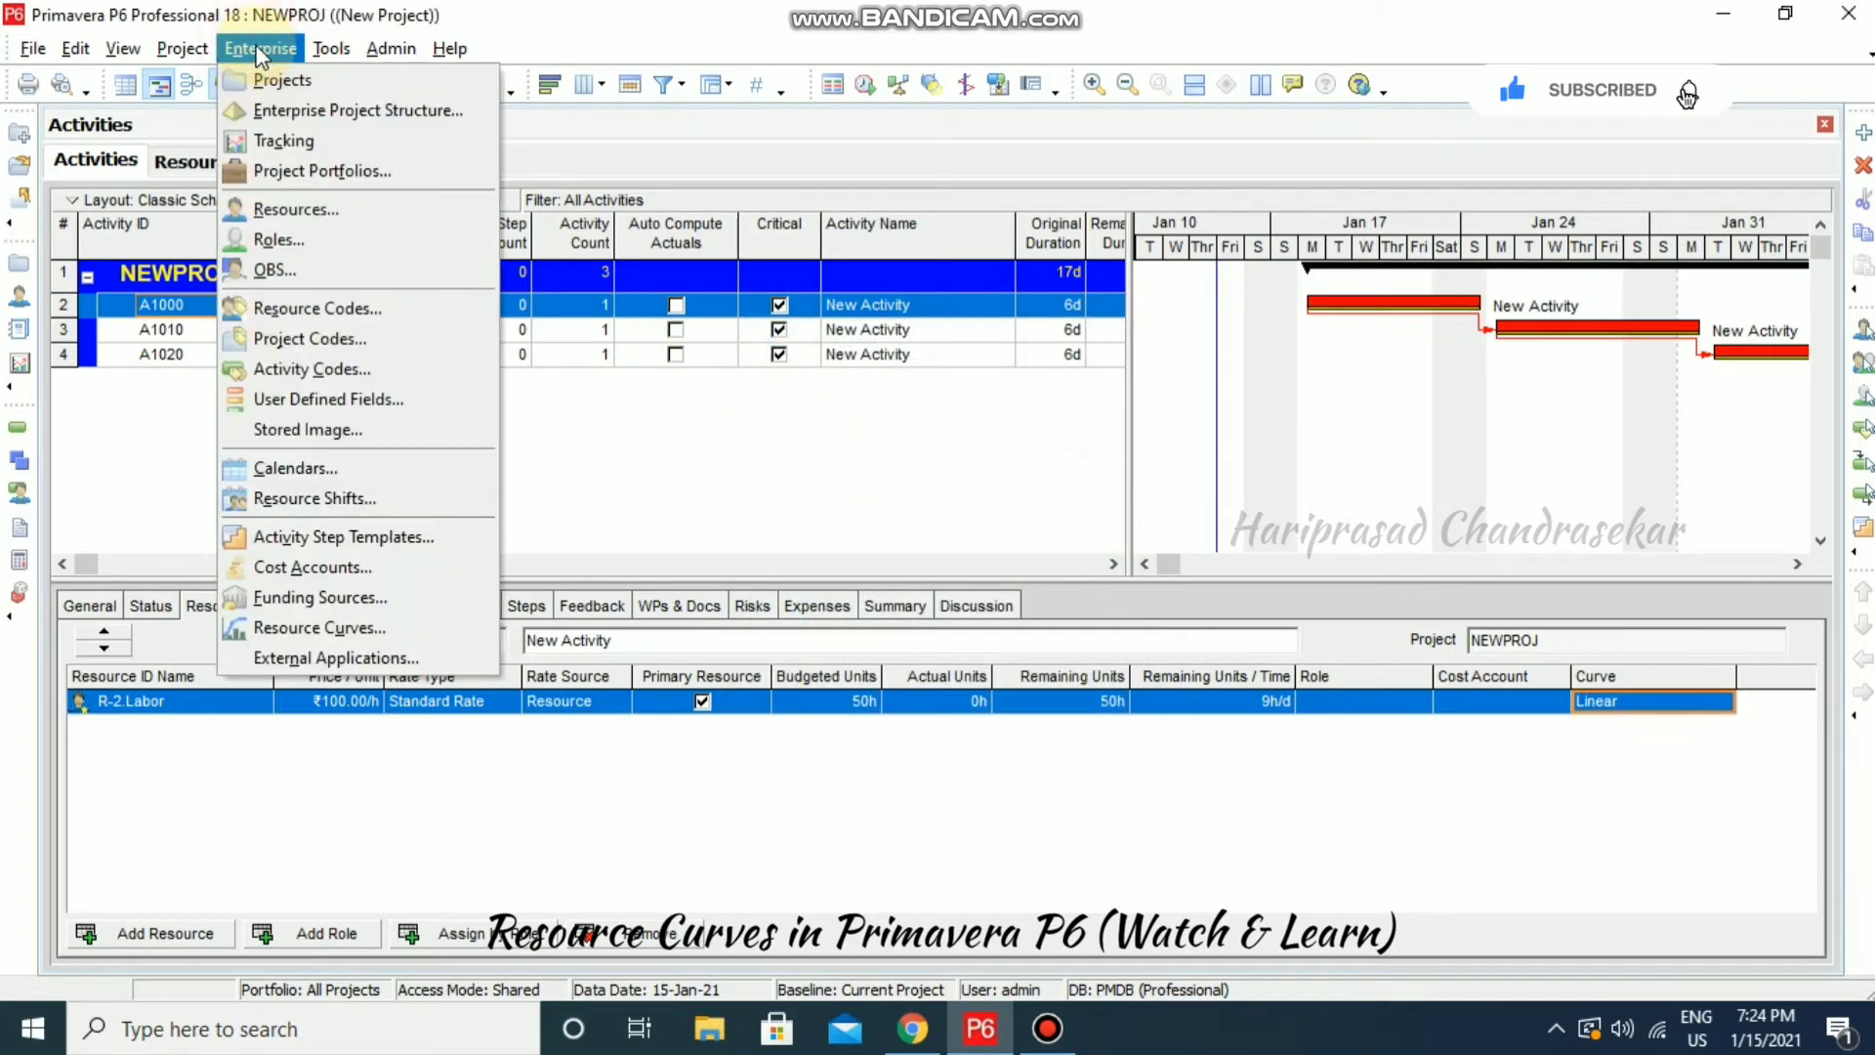
pyautogui.click(361, 623)
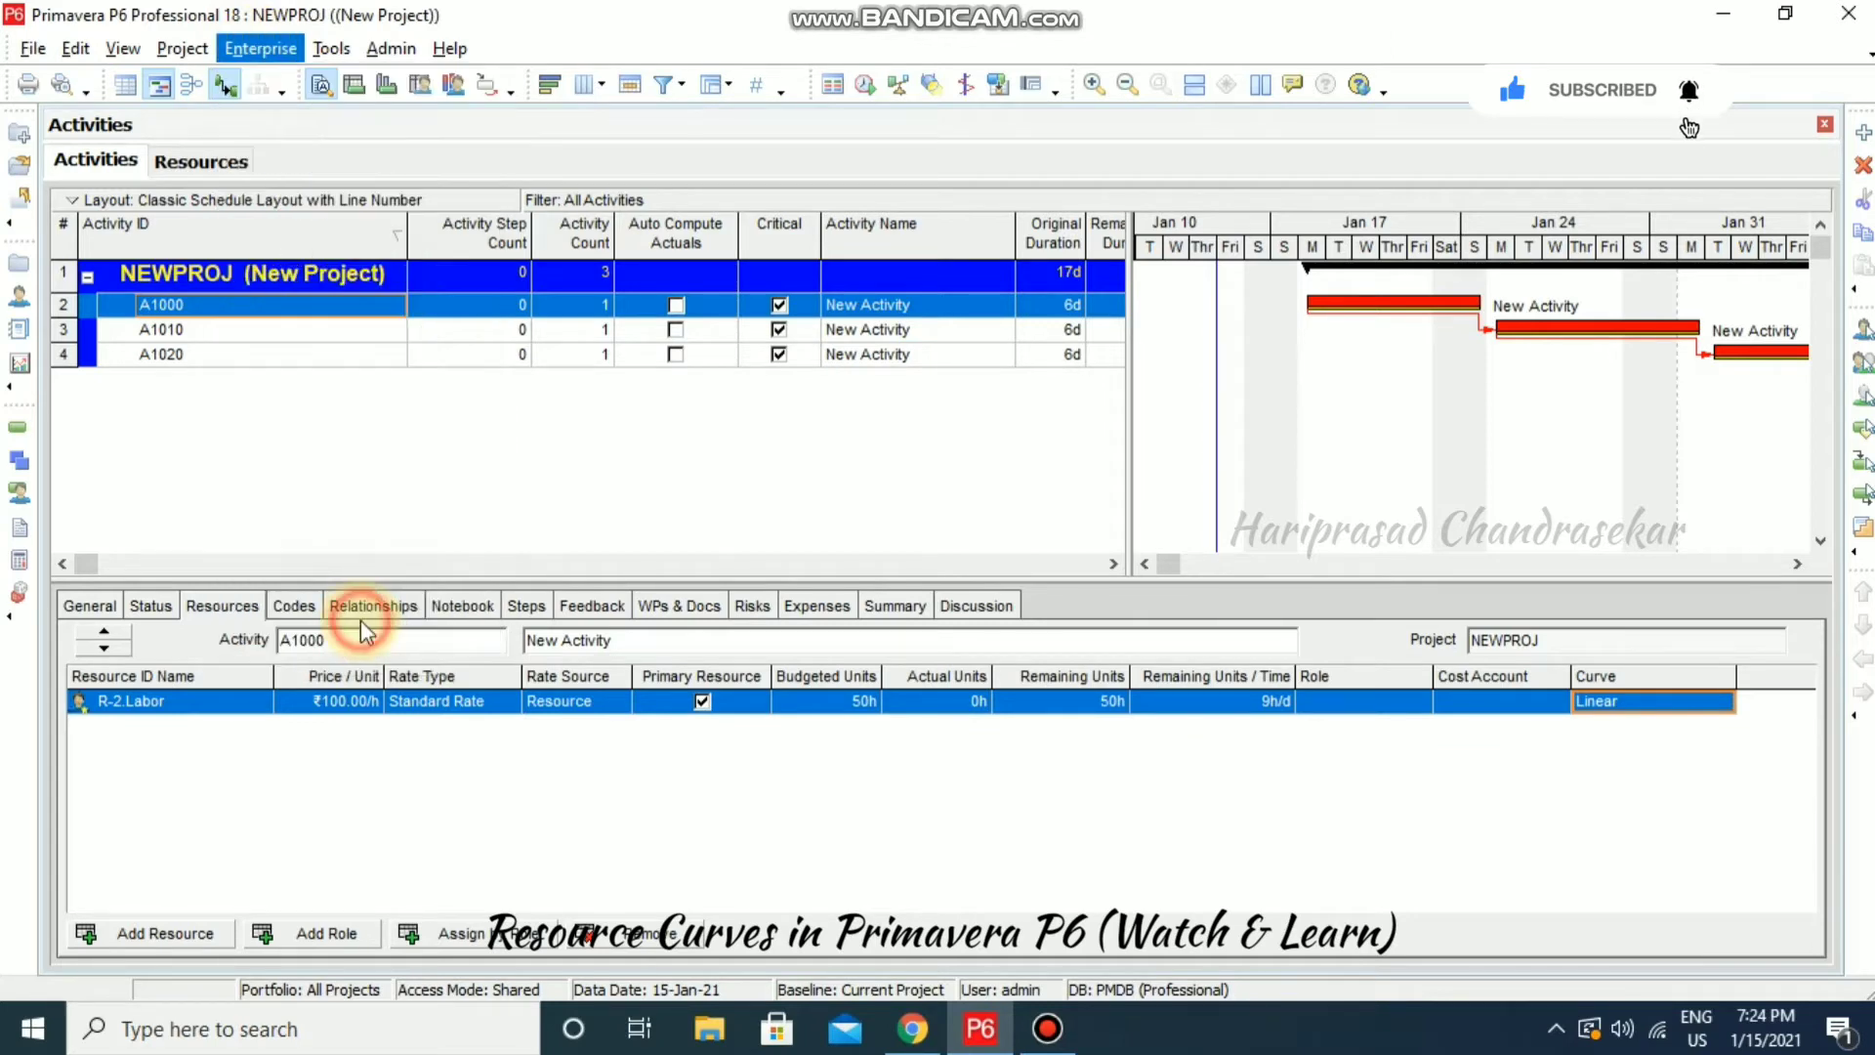
pyautogui.click(872, 481)
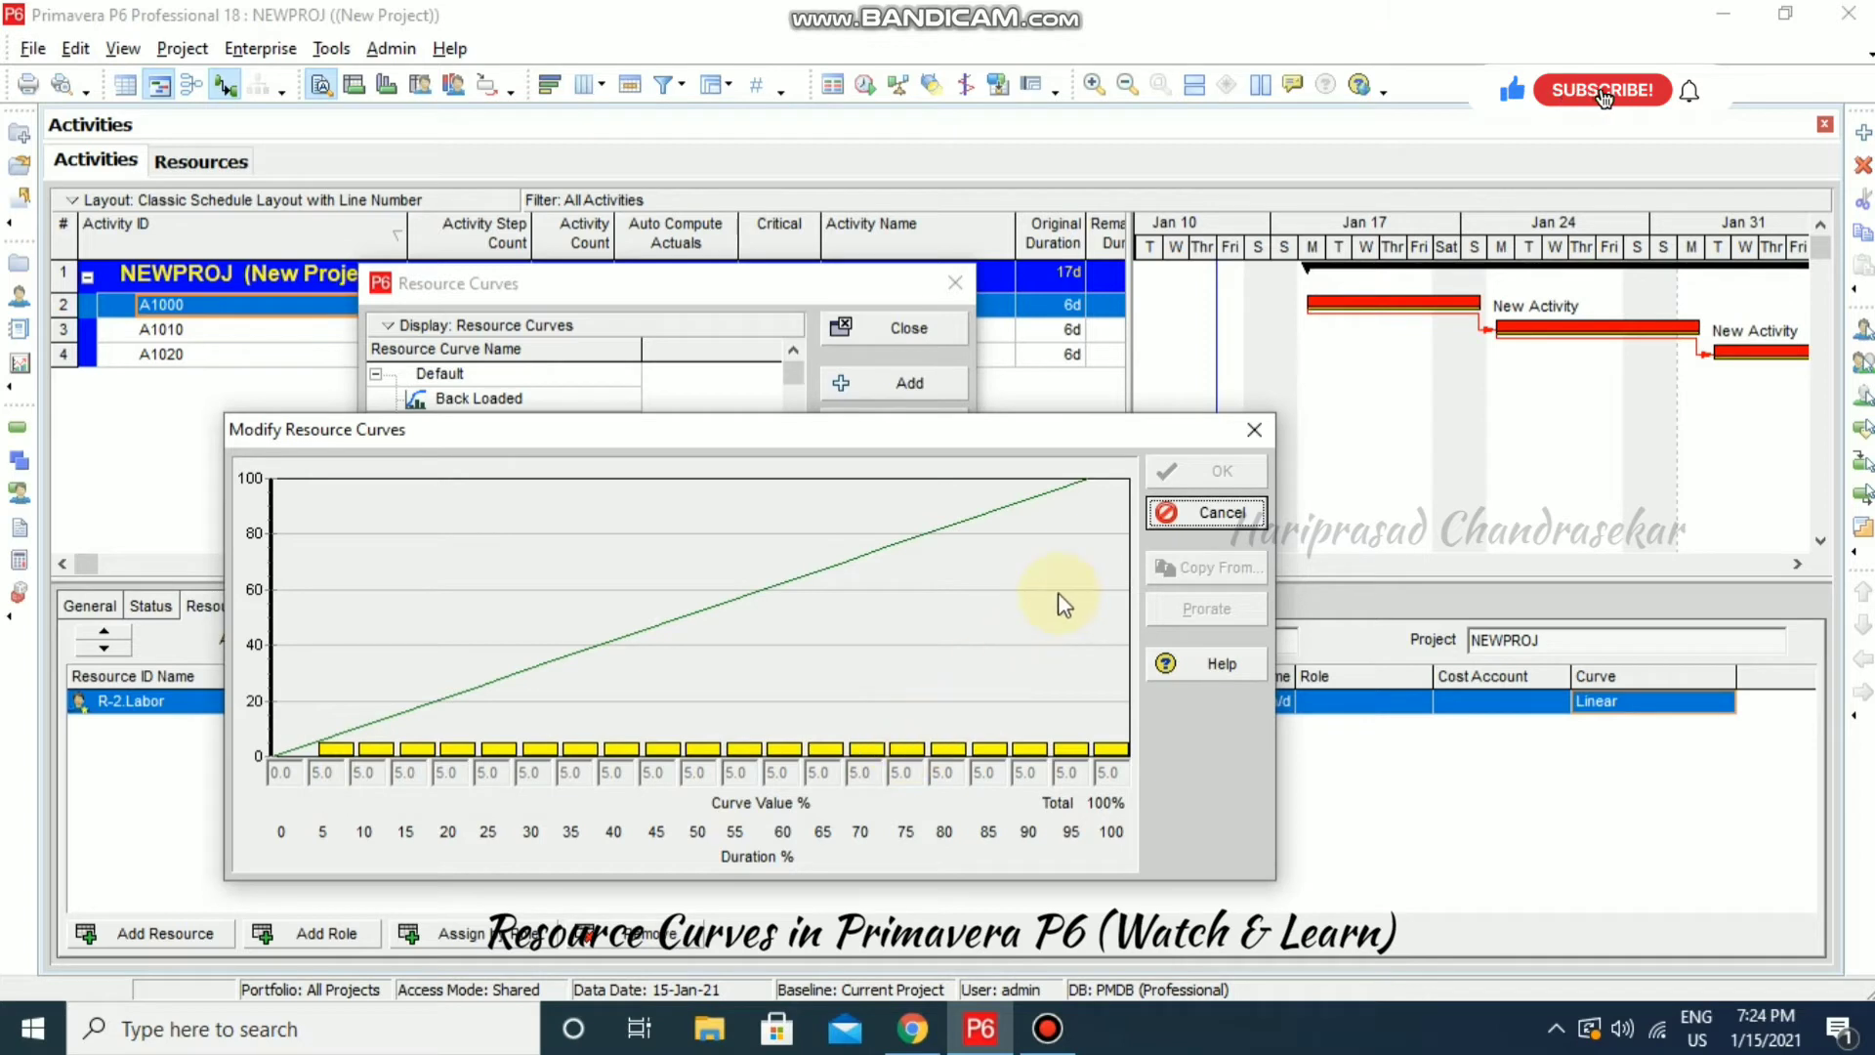
pyautogui.click(1205, 513)
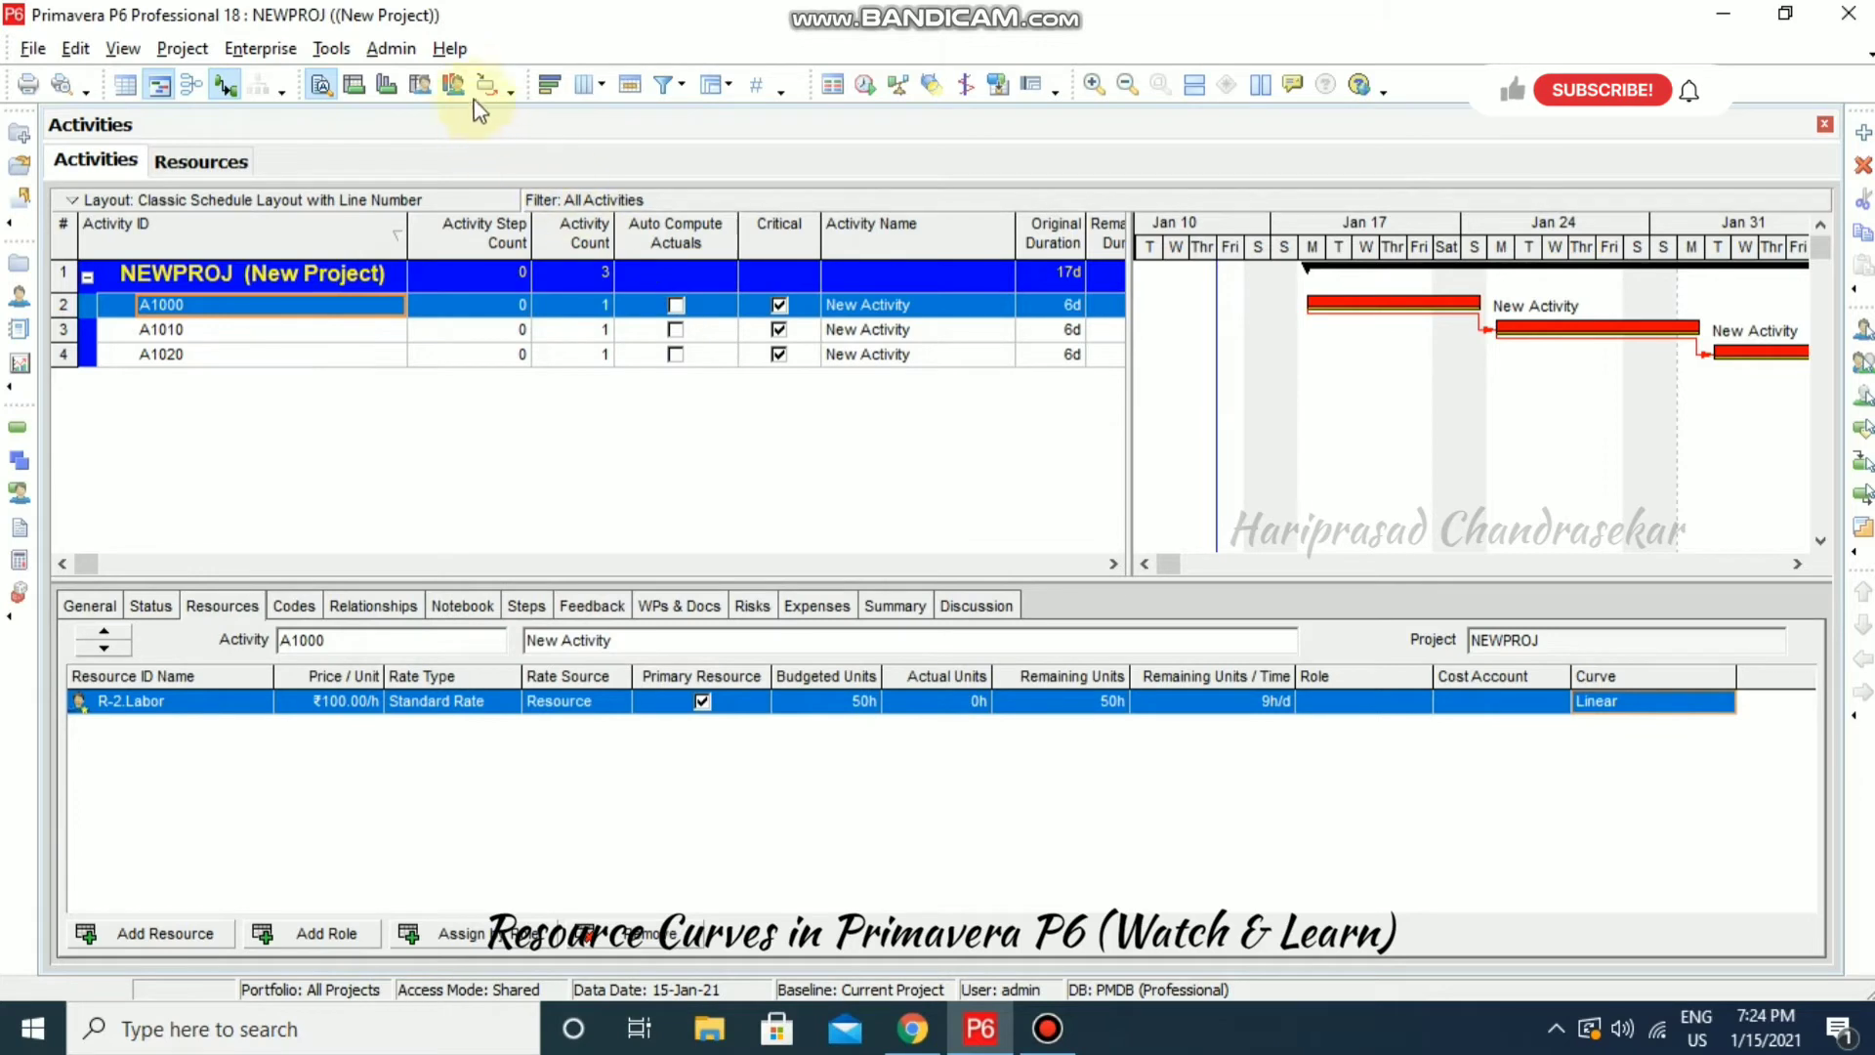
pyautogui.click(453, 84)
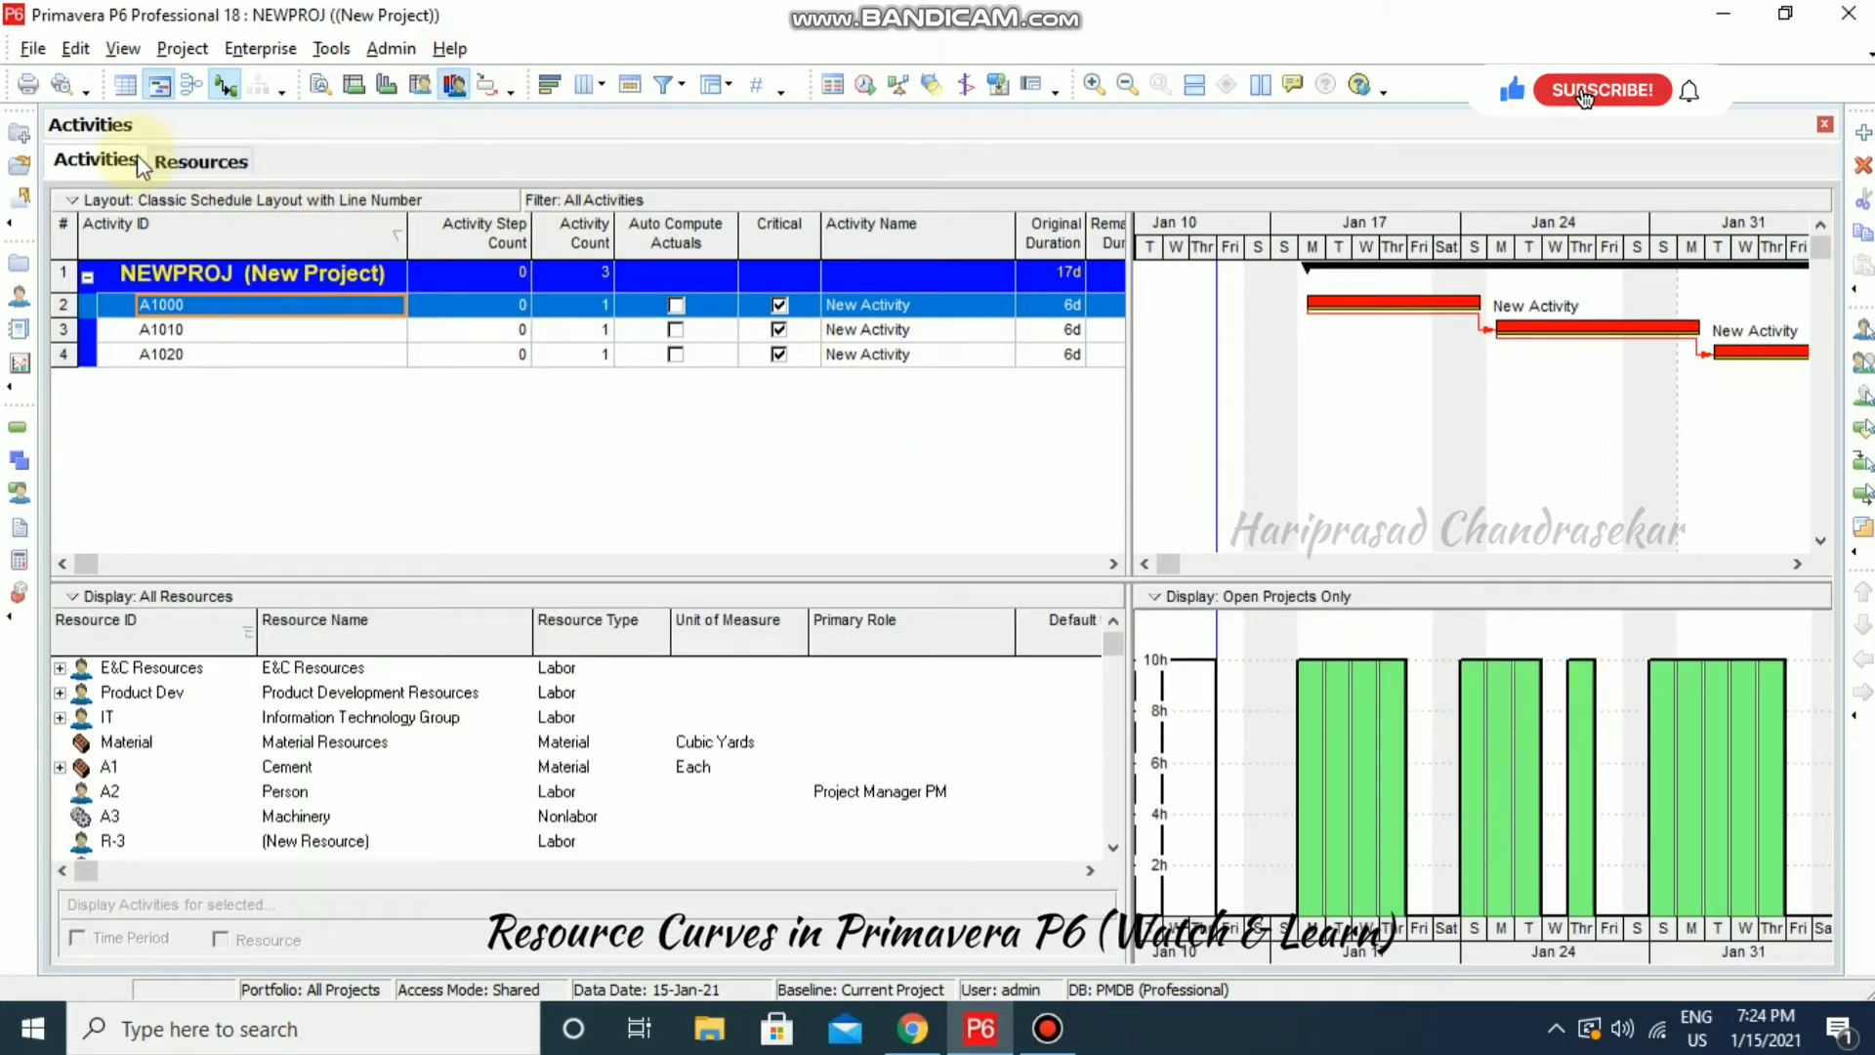
pyautogui.click(317, 87)
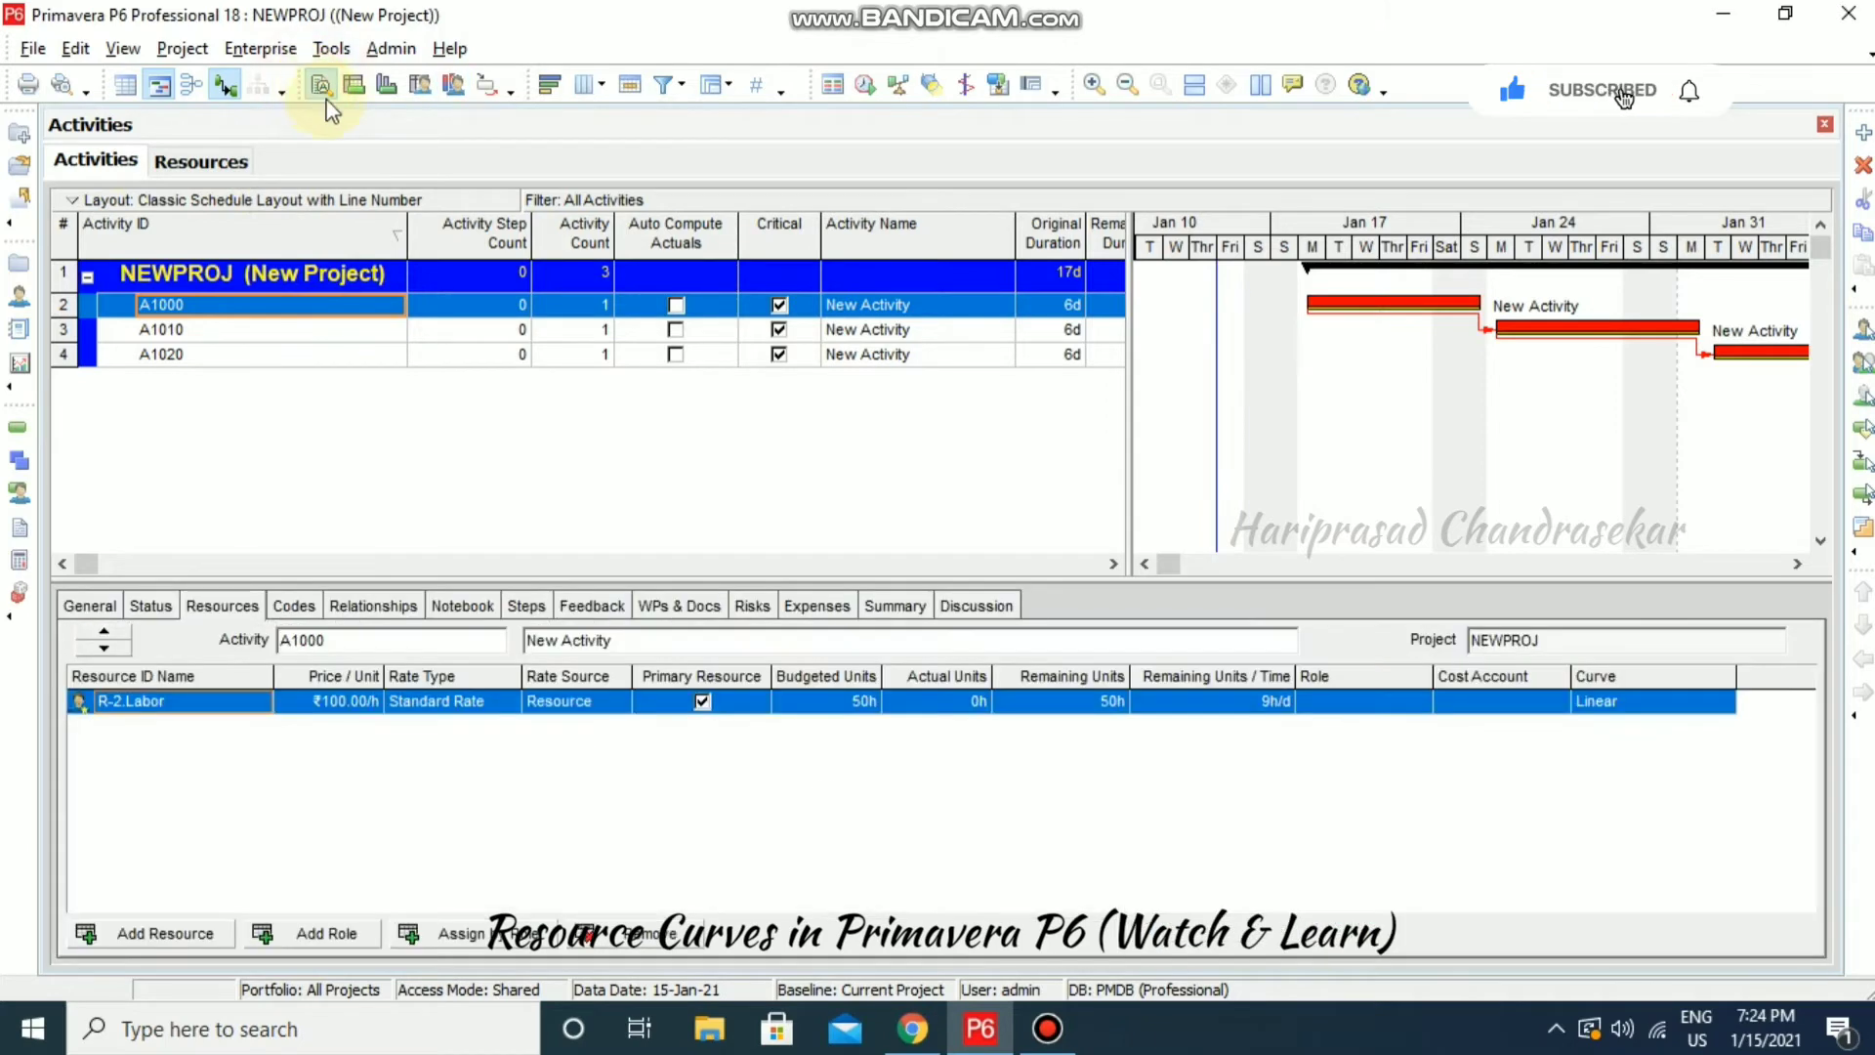
pyautogui.click(1721, 703)
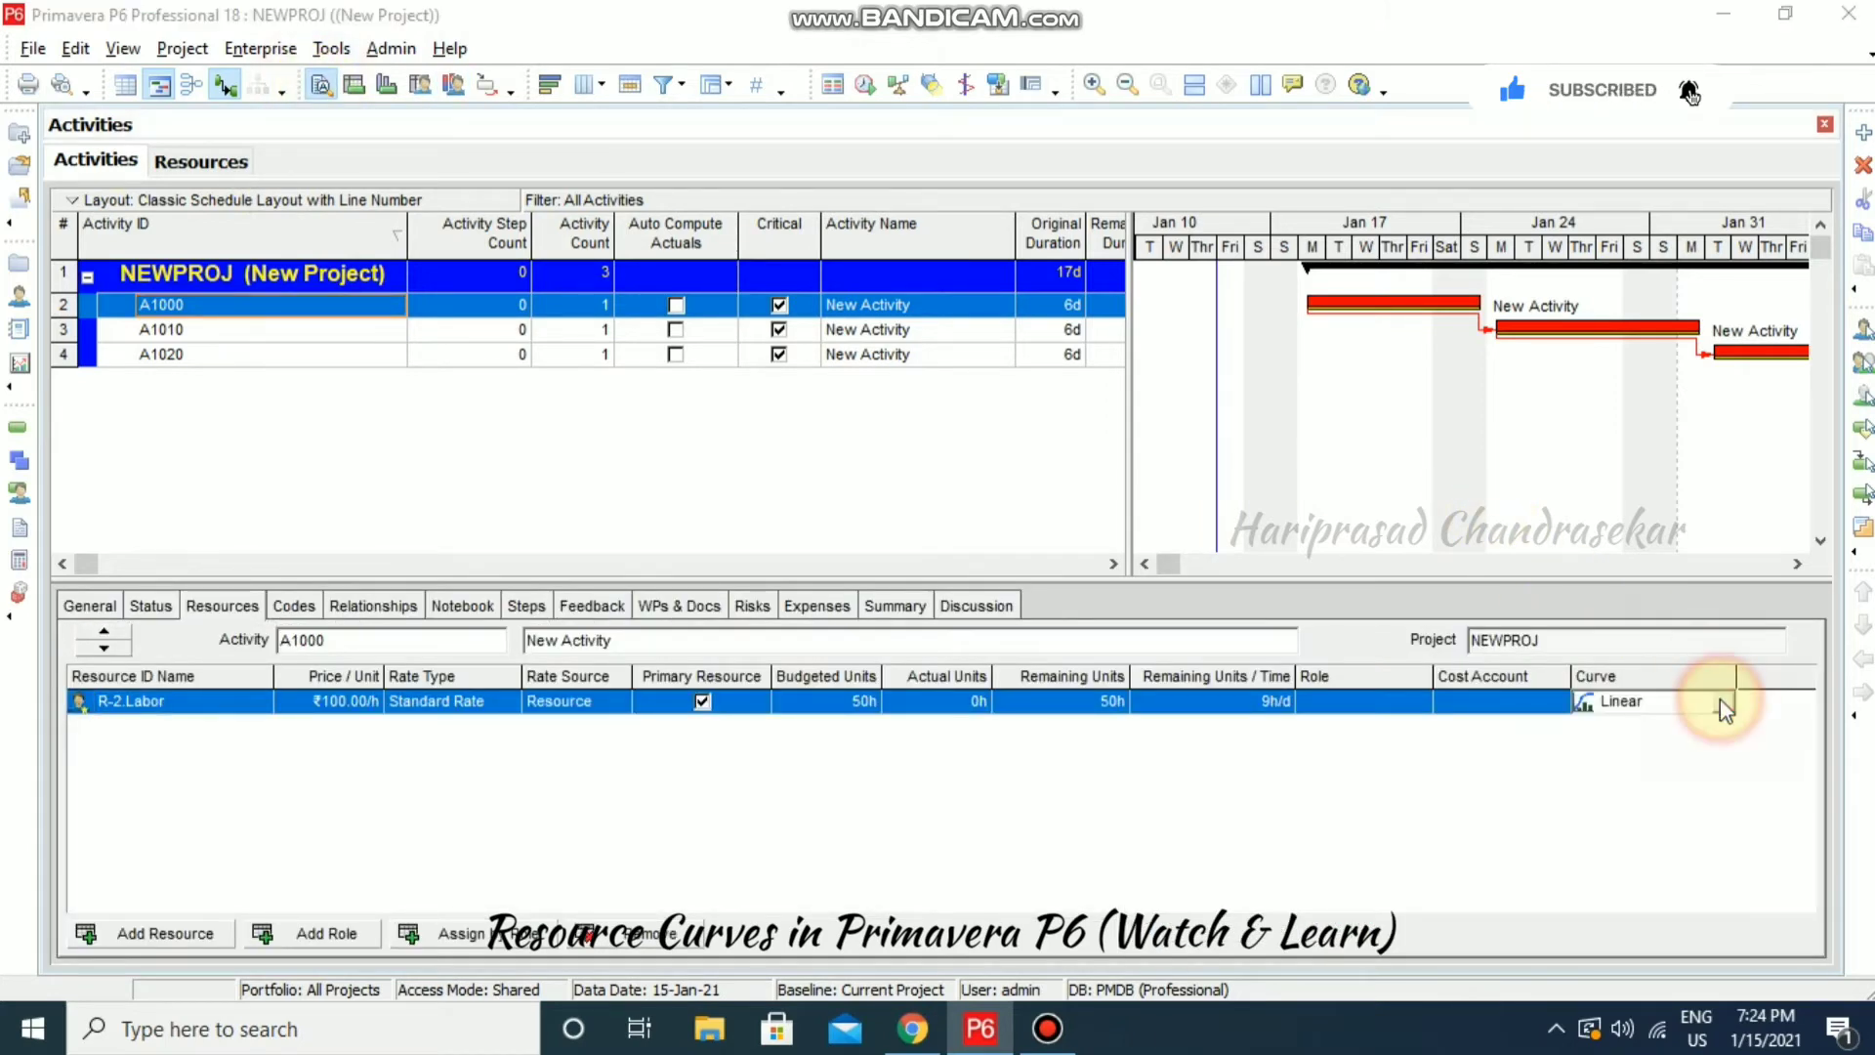
pyautogui.click(1723, 703)
pyautogui.moveTo(1080, 455); pyautogui.dragTo(1092, 717)
pyautogui.click(913, 688)
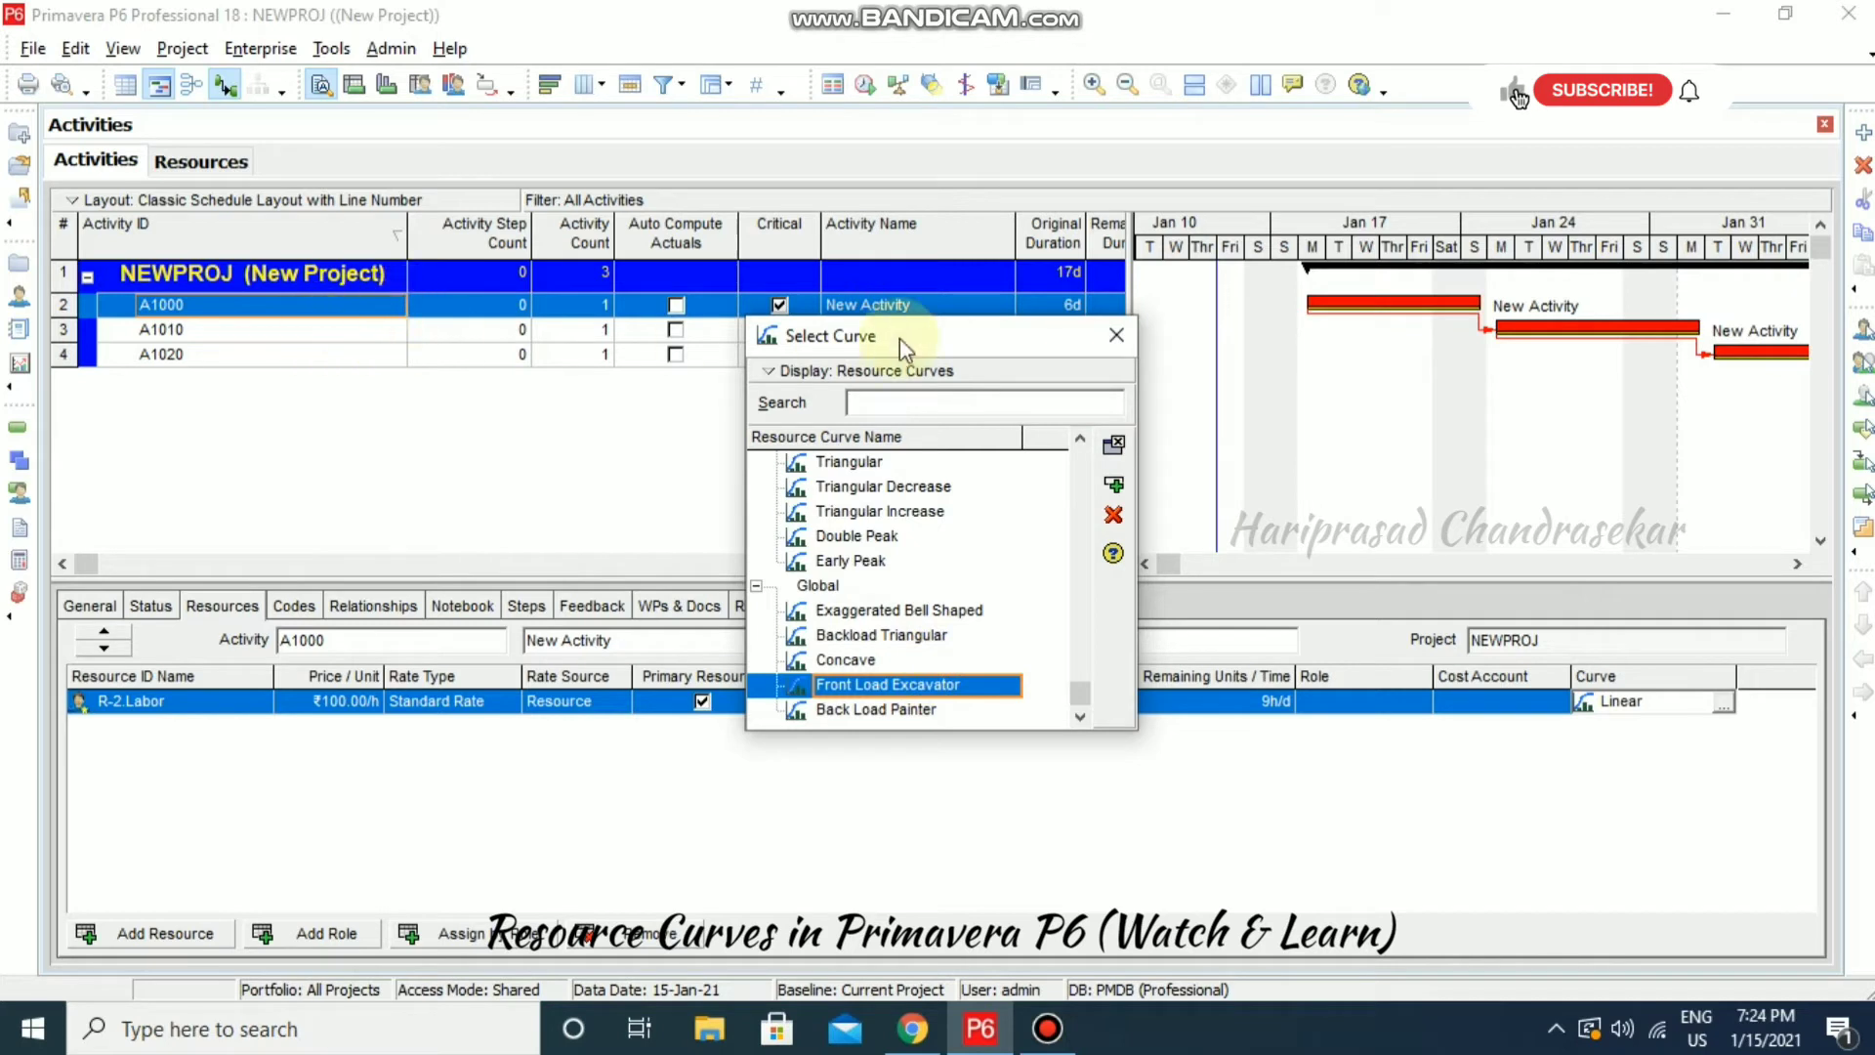
pyautogui.click(1112, 332)
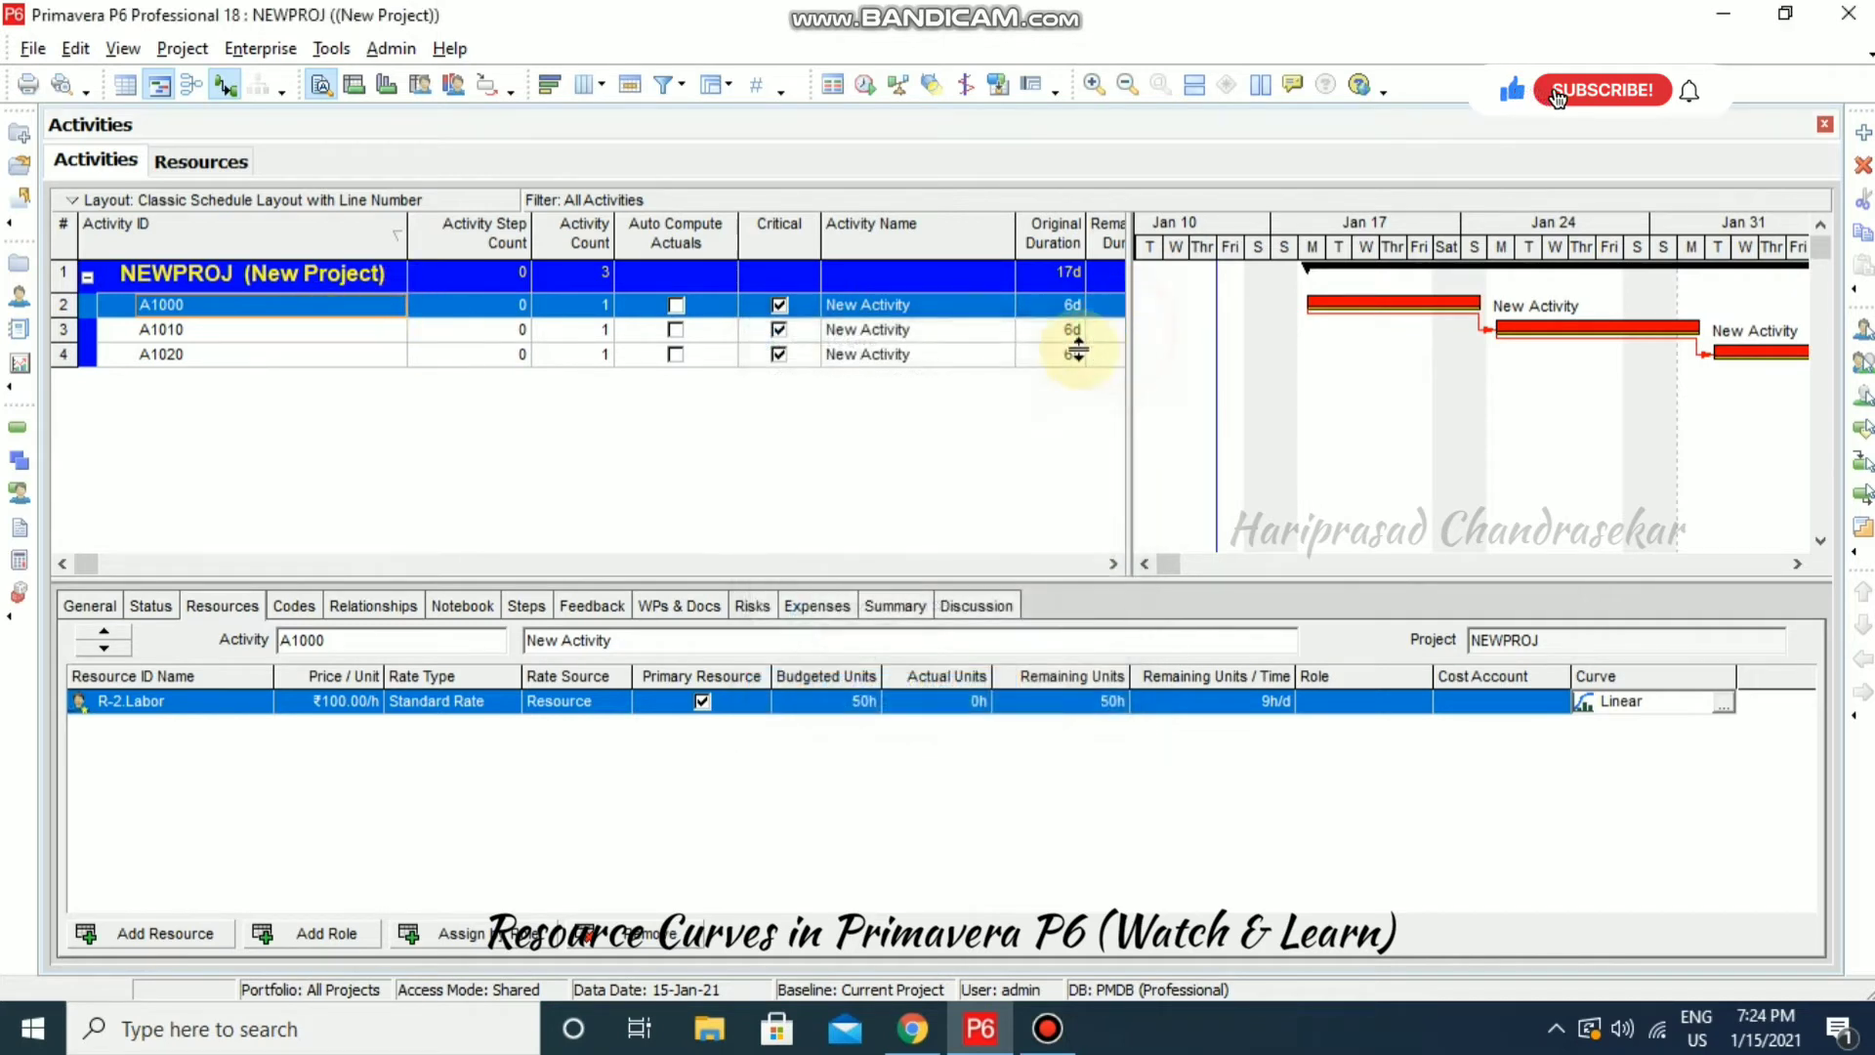
pyautogui.click(291, 340)
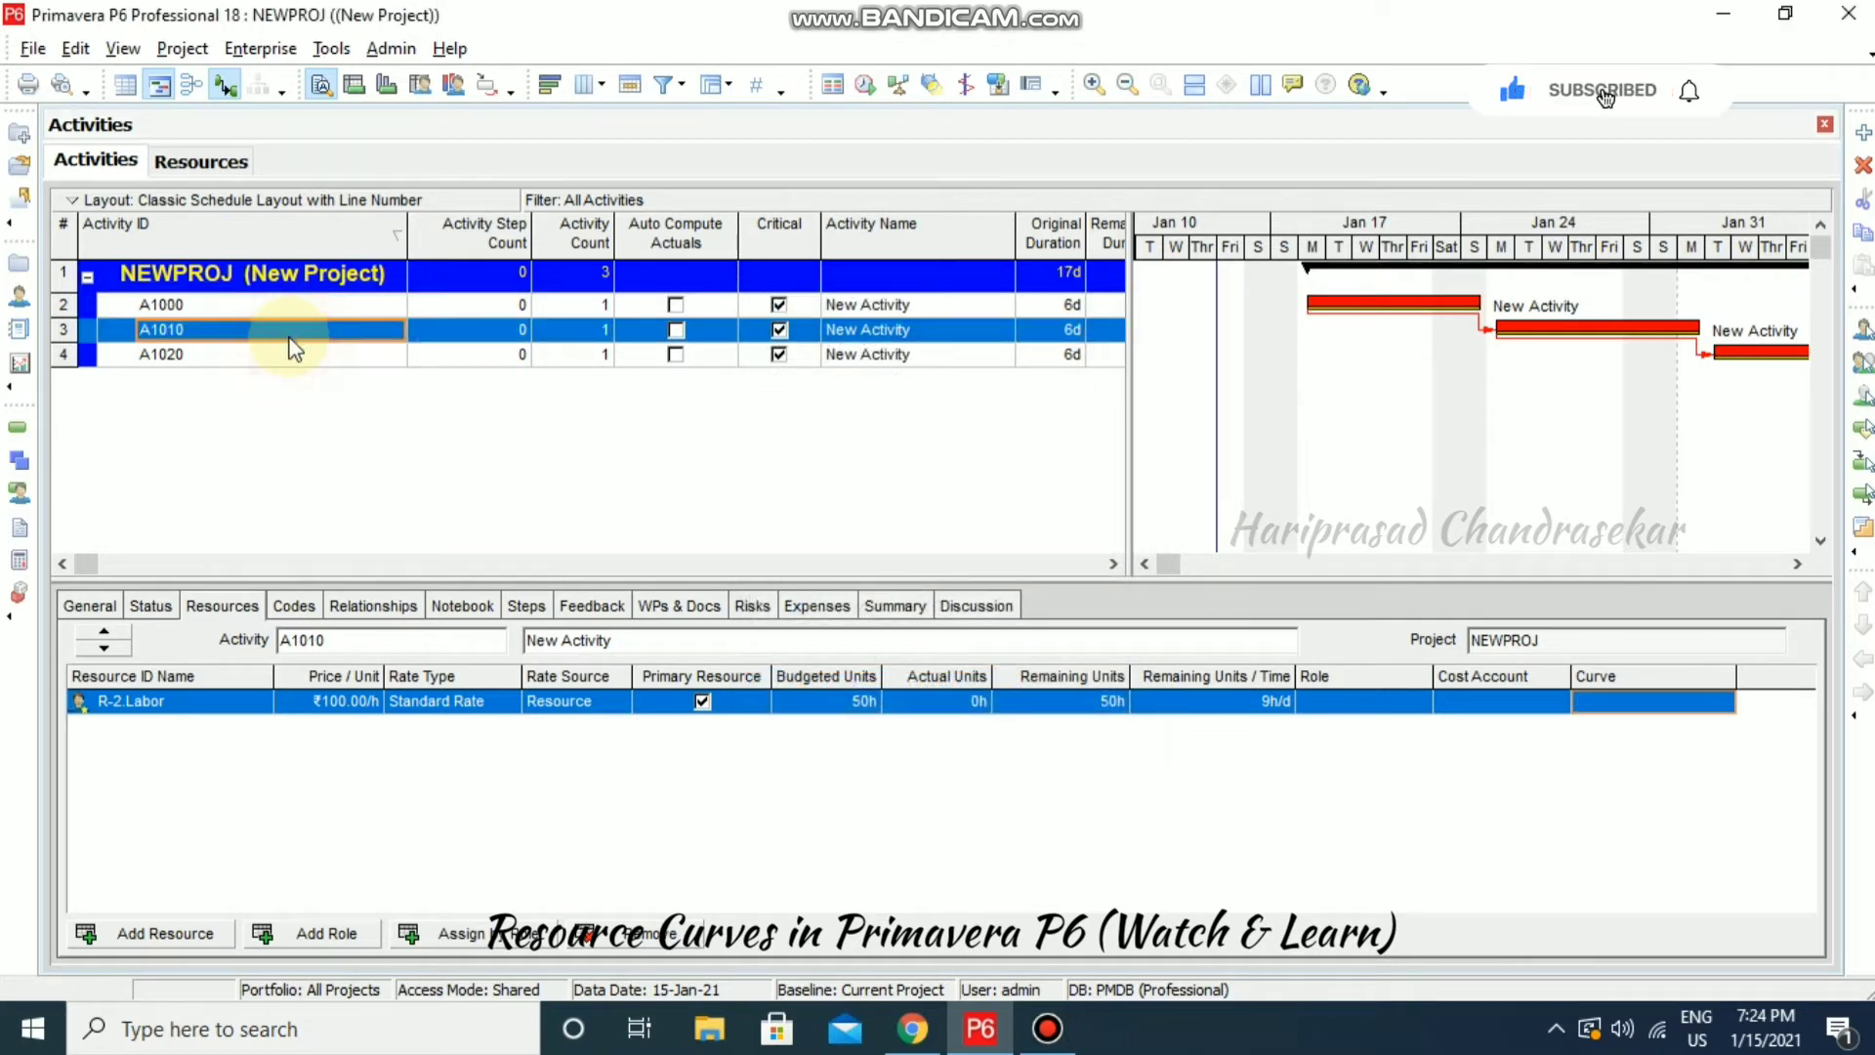
# - Assign the global Front Load Excavator curve to the R-2 Labor resource on activity A1000
pyautogui.click(298, 305)
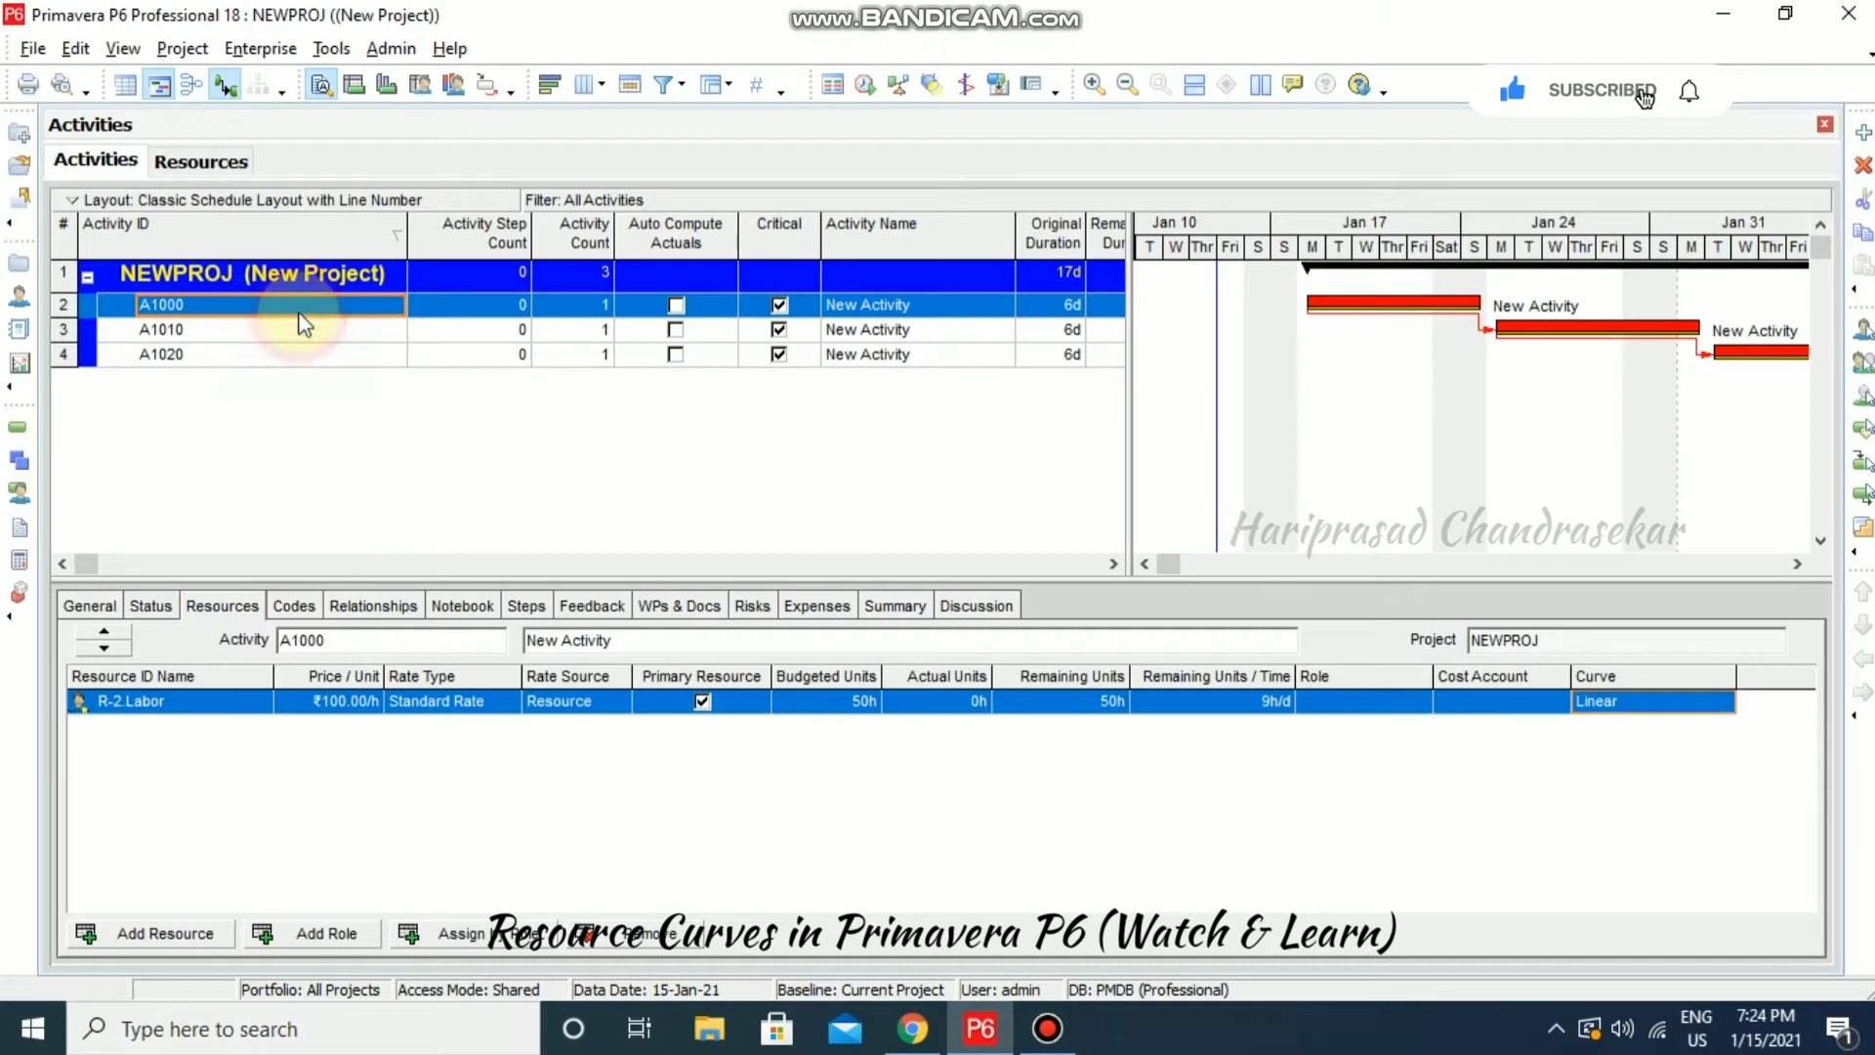
pyautogui.click(1724, 705)
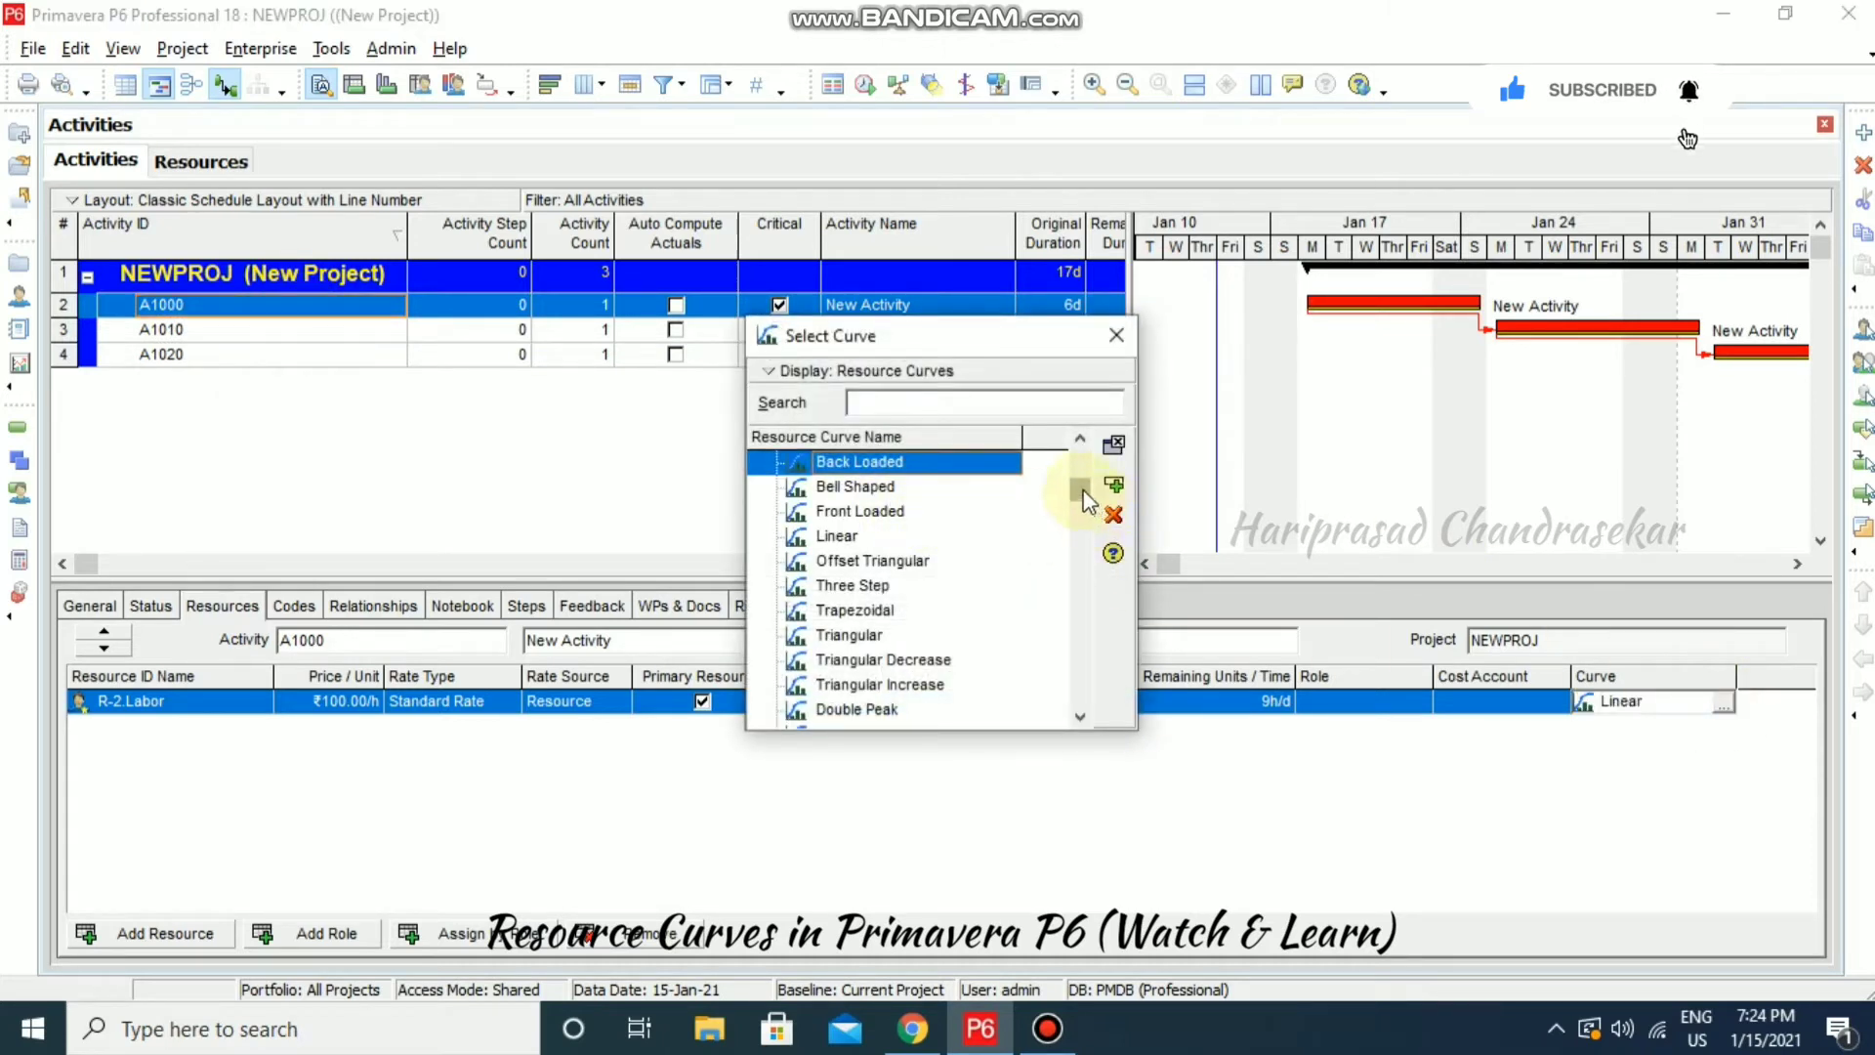
pyautogui.moveTo(1086, 500); pyautogui.dragTo(1080, 718)
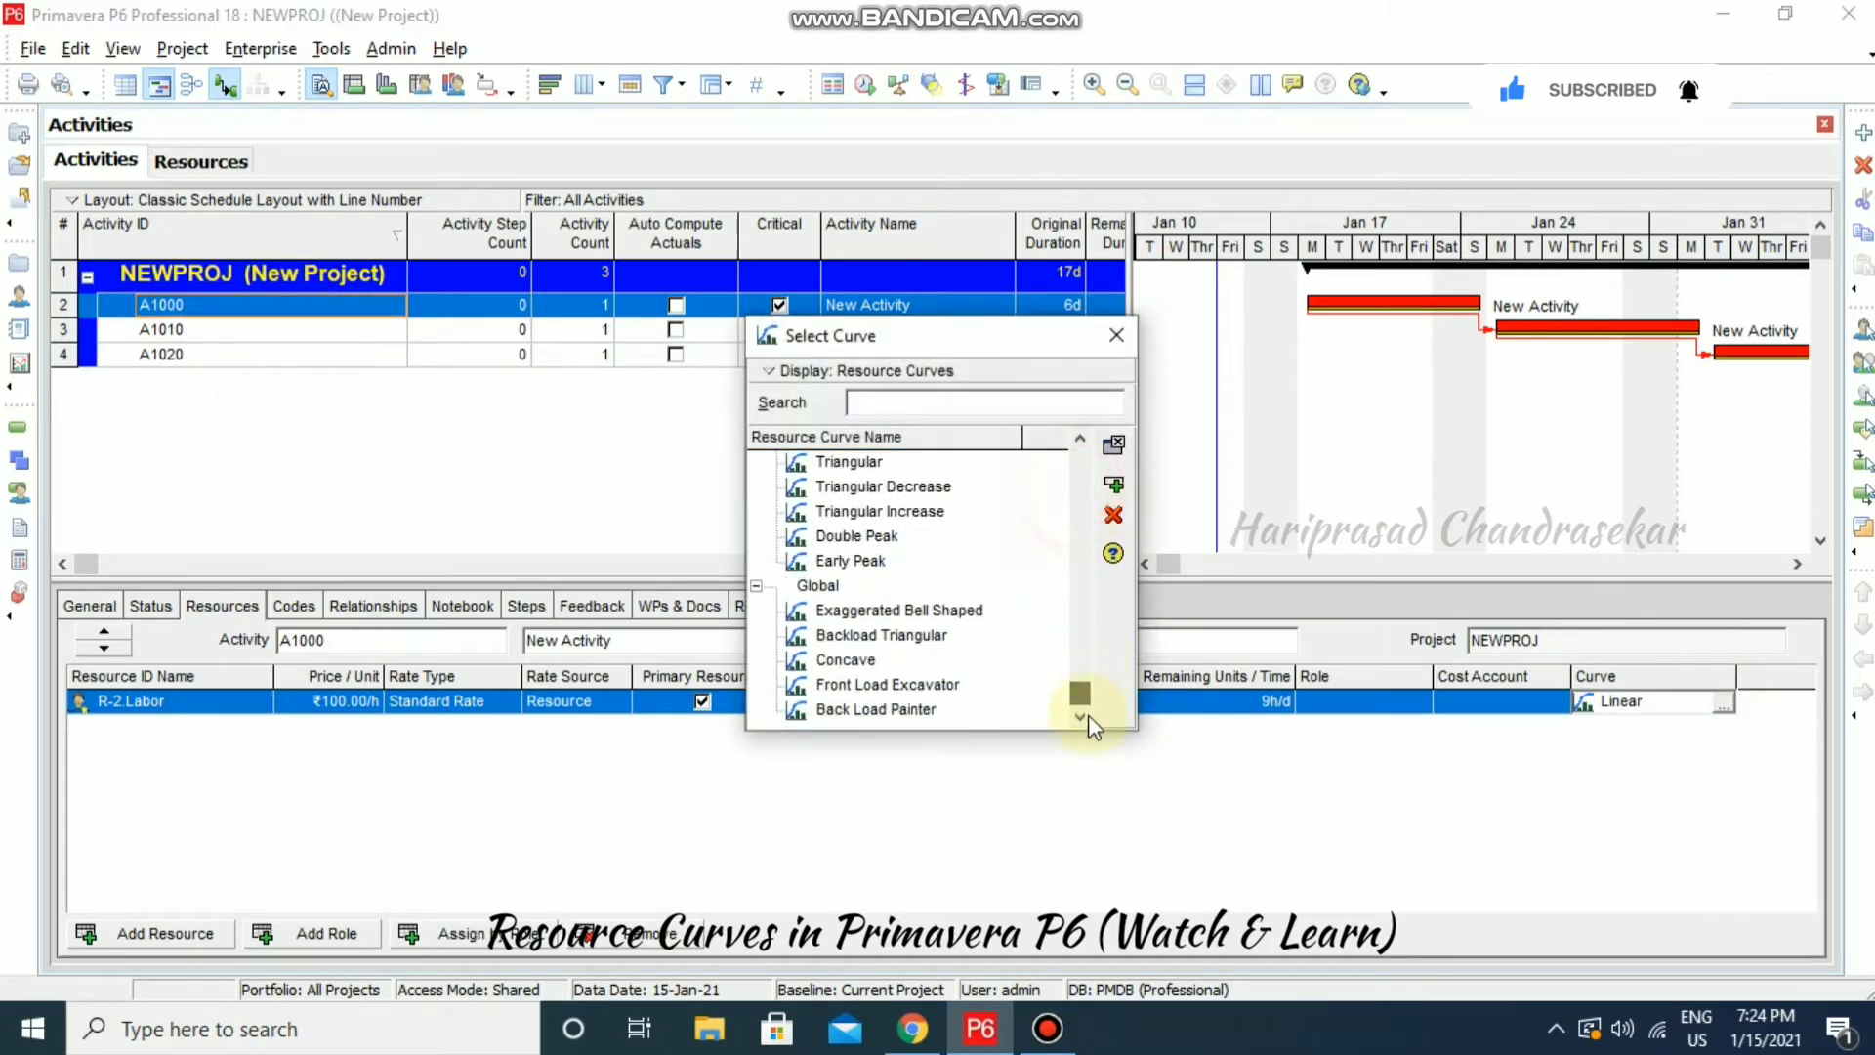
pyautogui.click(884, 684)
pyautogui.click(1113, 445)
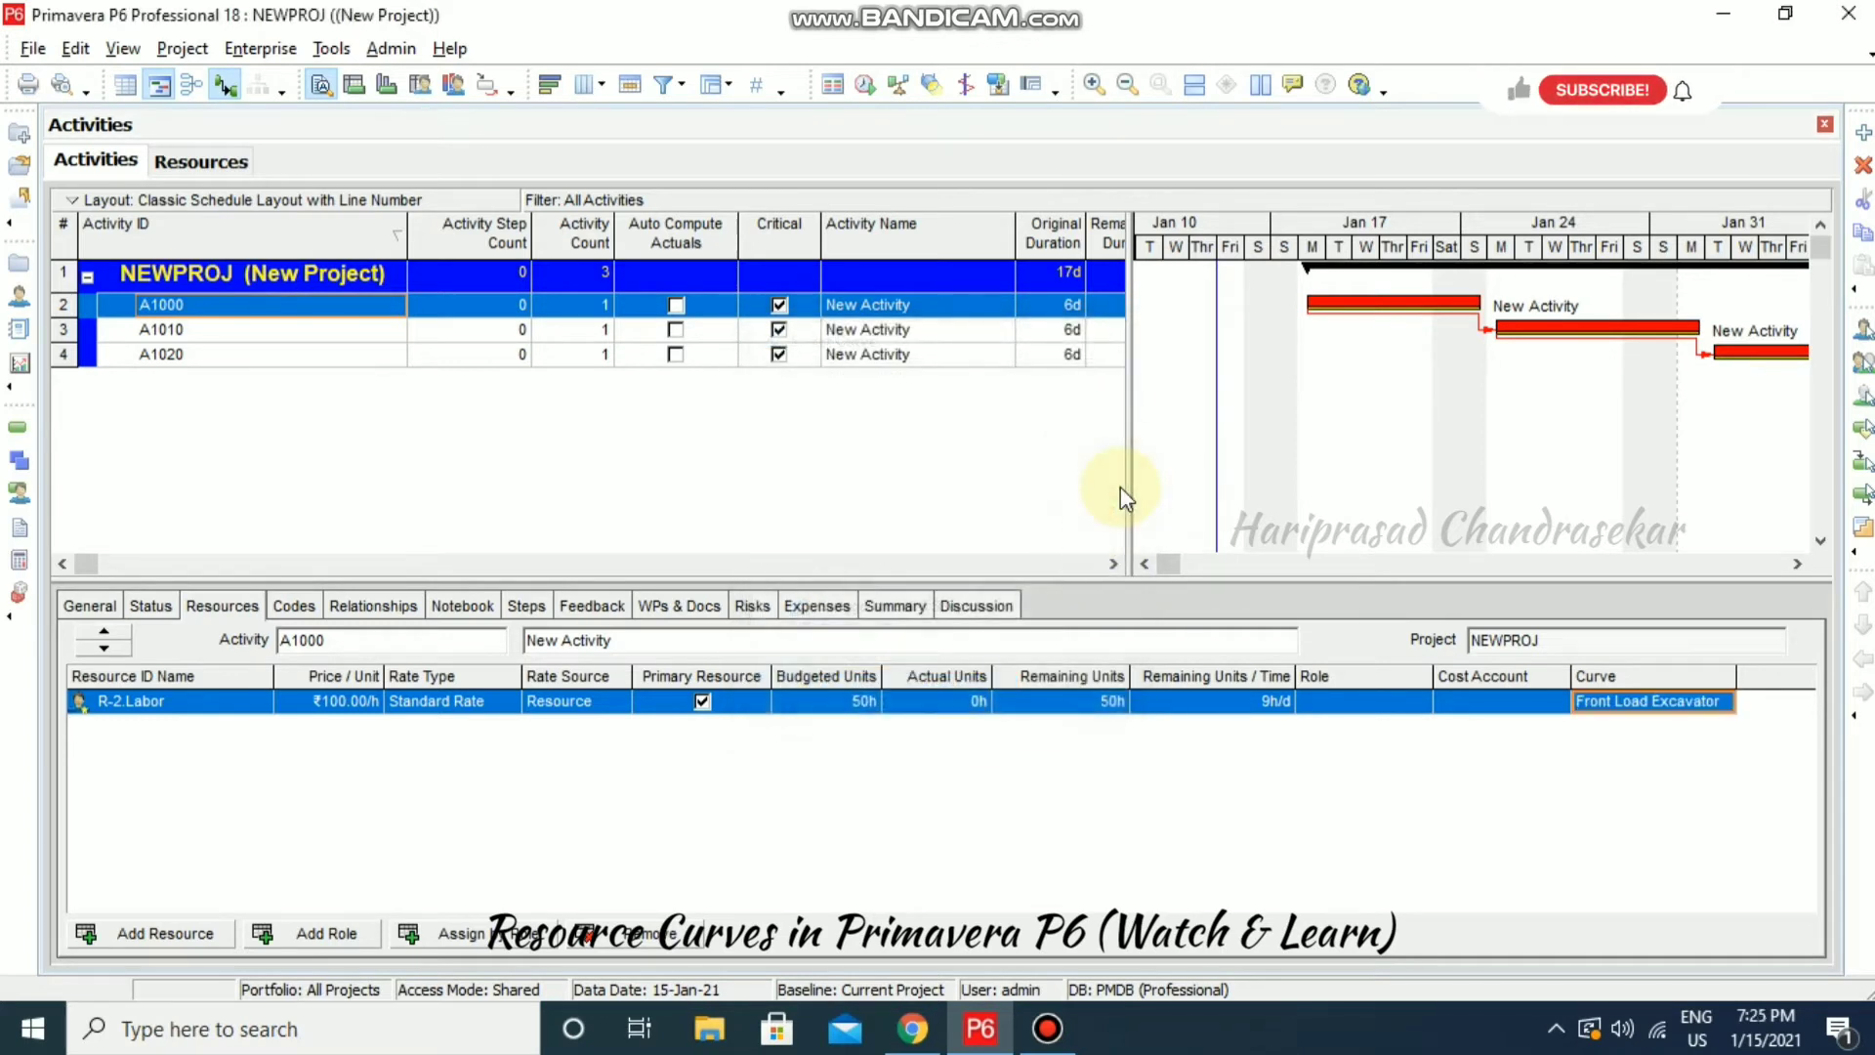
# - Show the resource usage profile, then schedule the project and level all of its resources
pyautogui.click(454, 85)
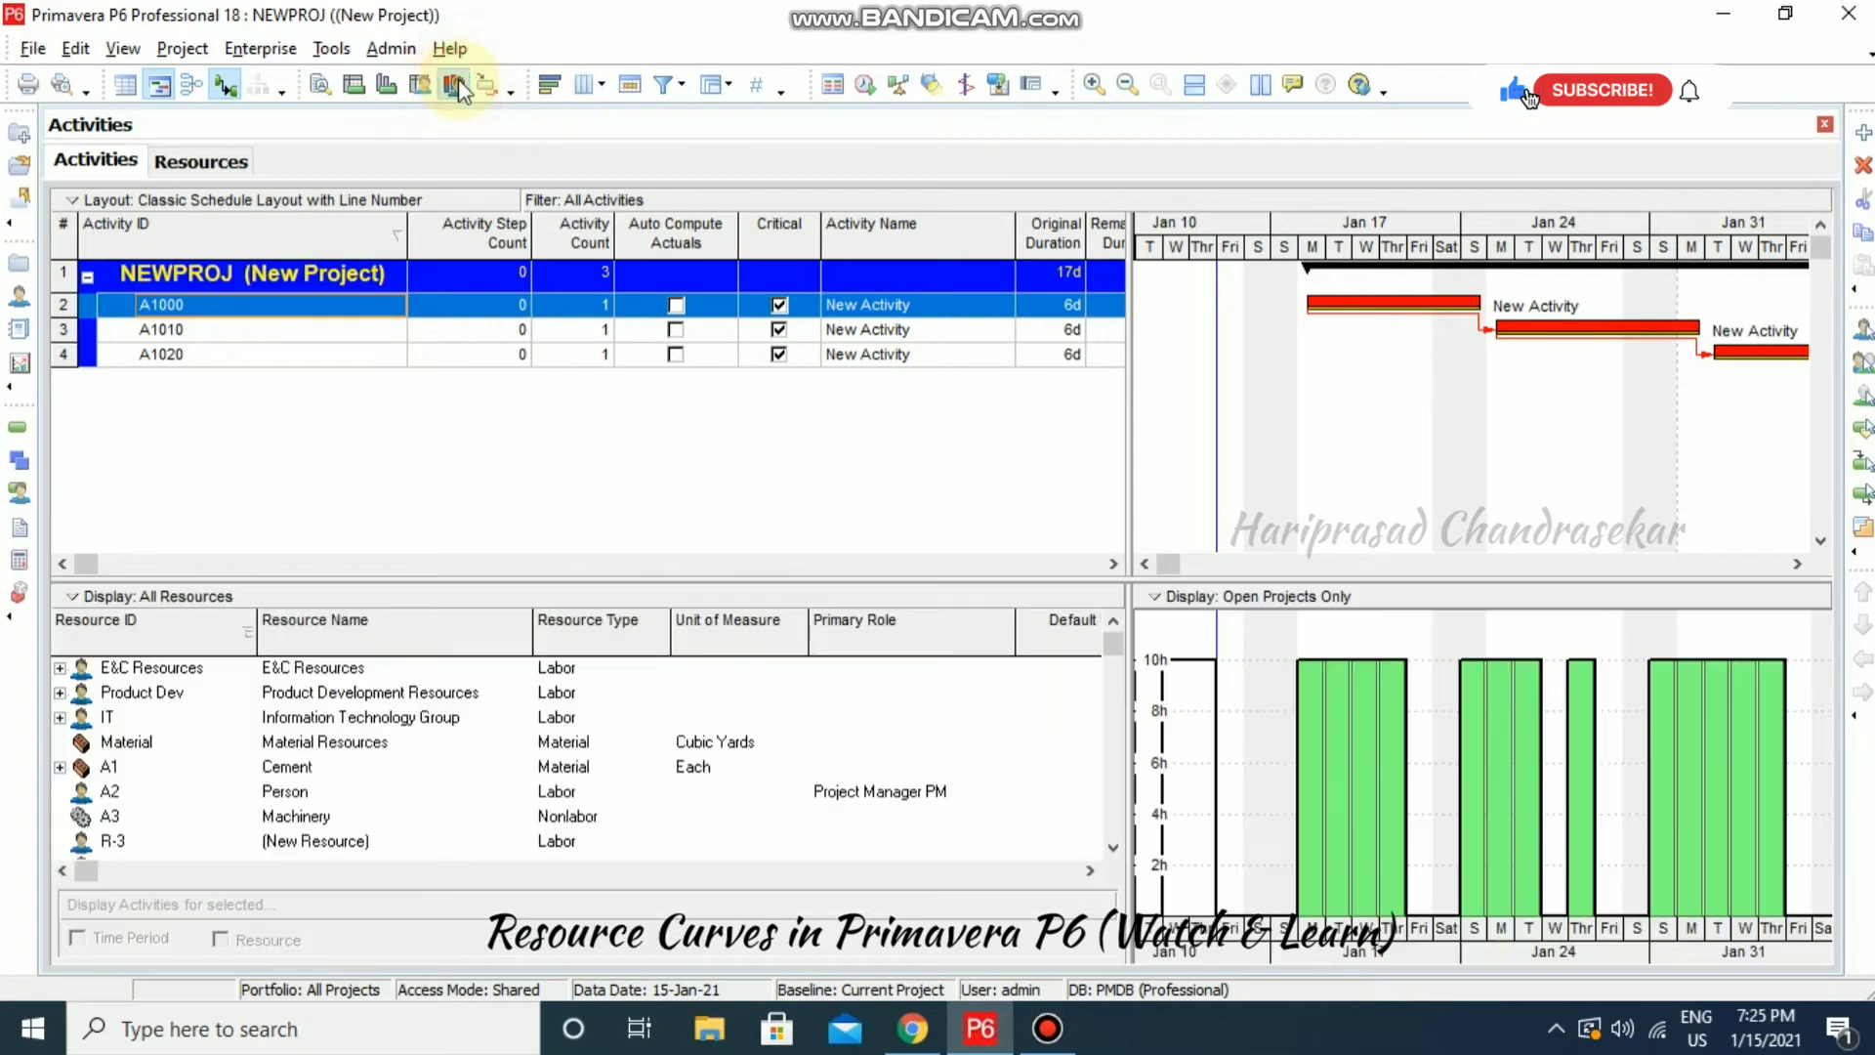
pyautogui.click(865, 86)
pyautogui.click(1230, 407)
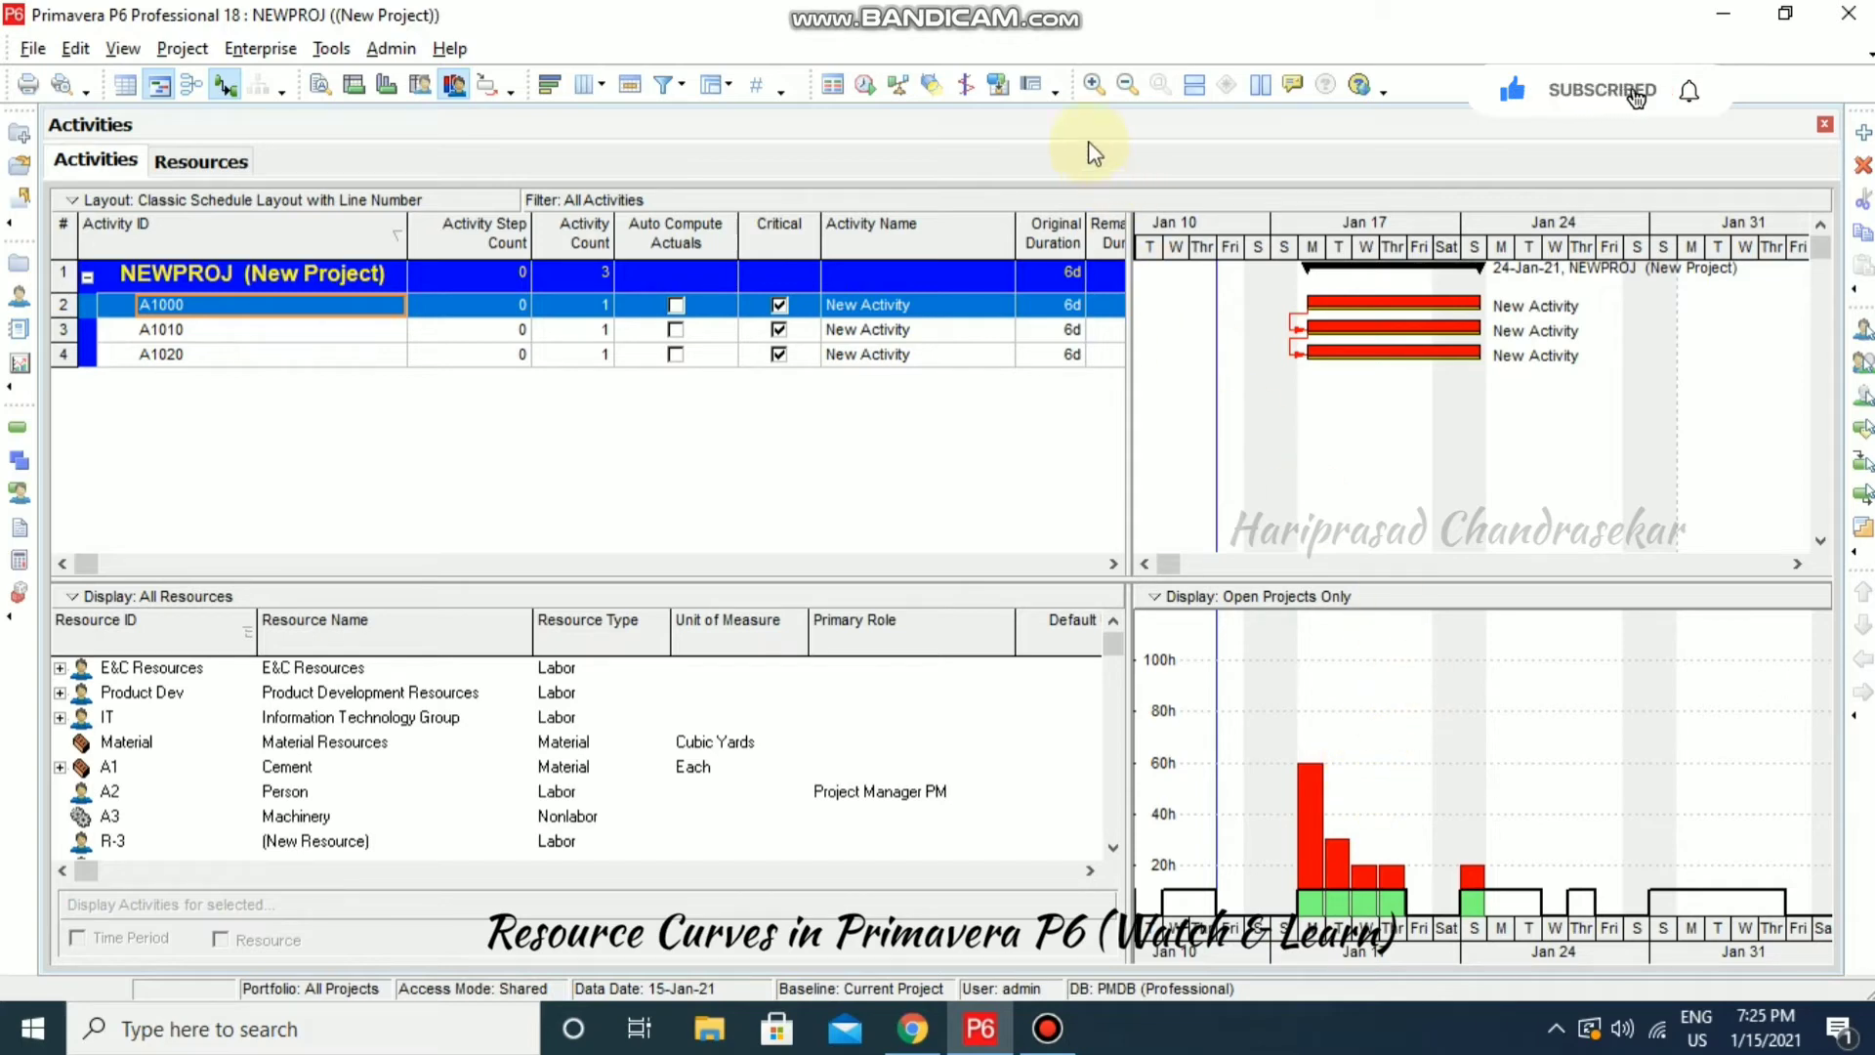
pyautogui.click(900, 85)
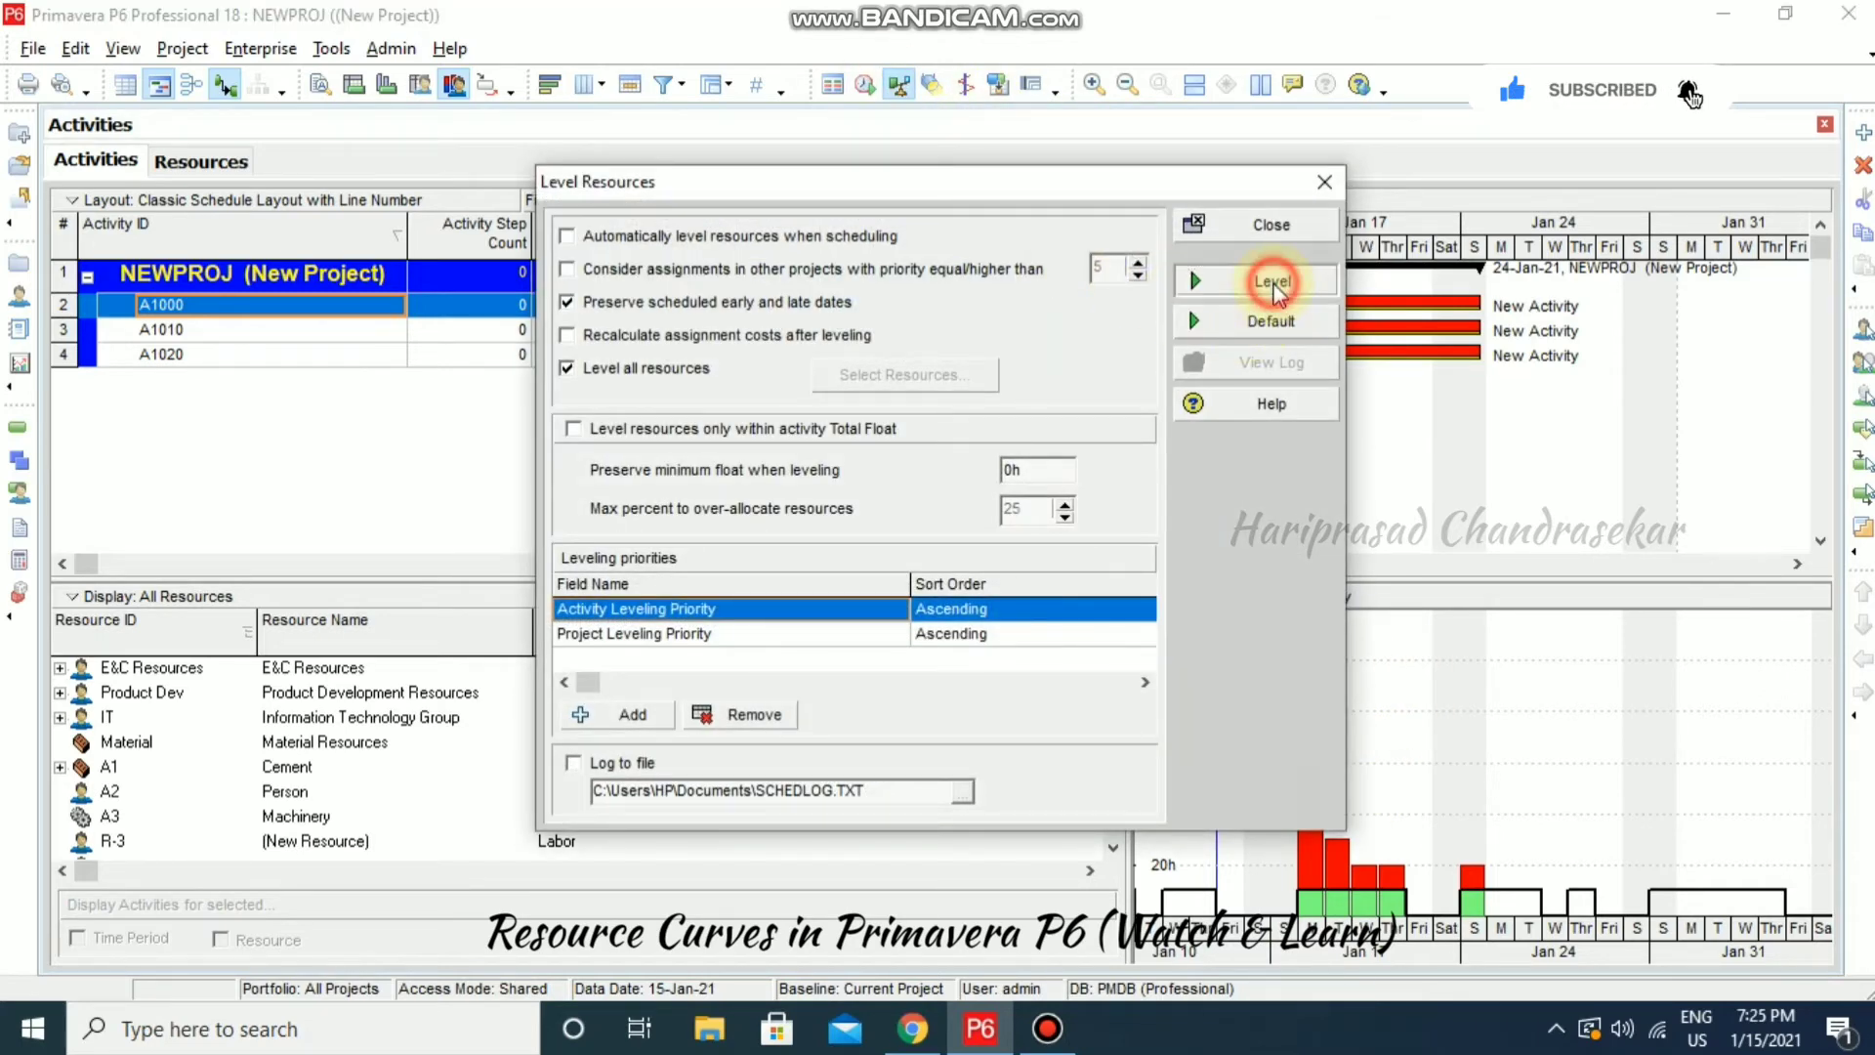
pyautogui.click(1272, 282)
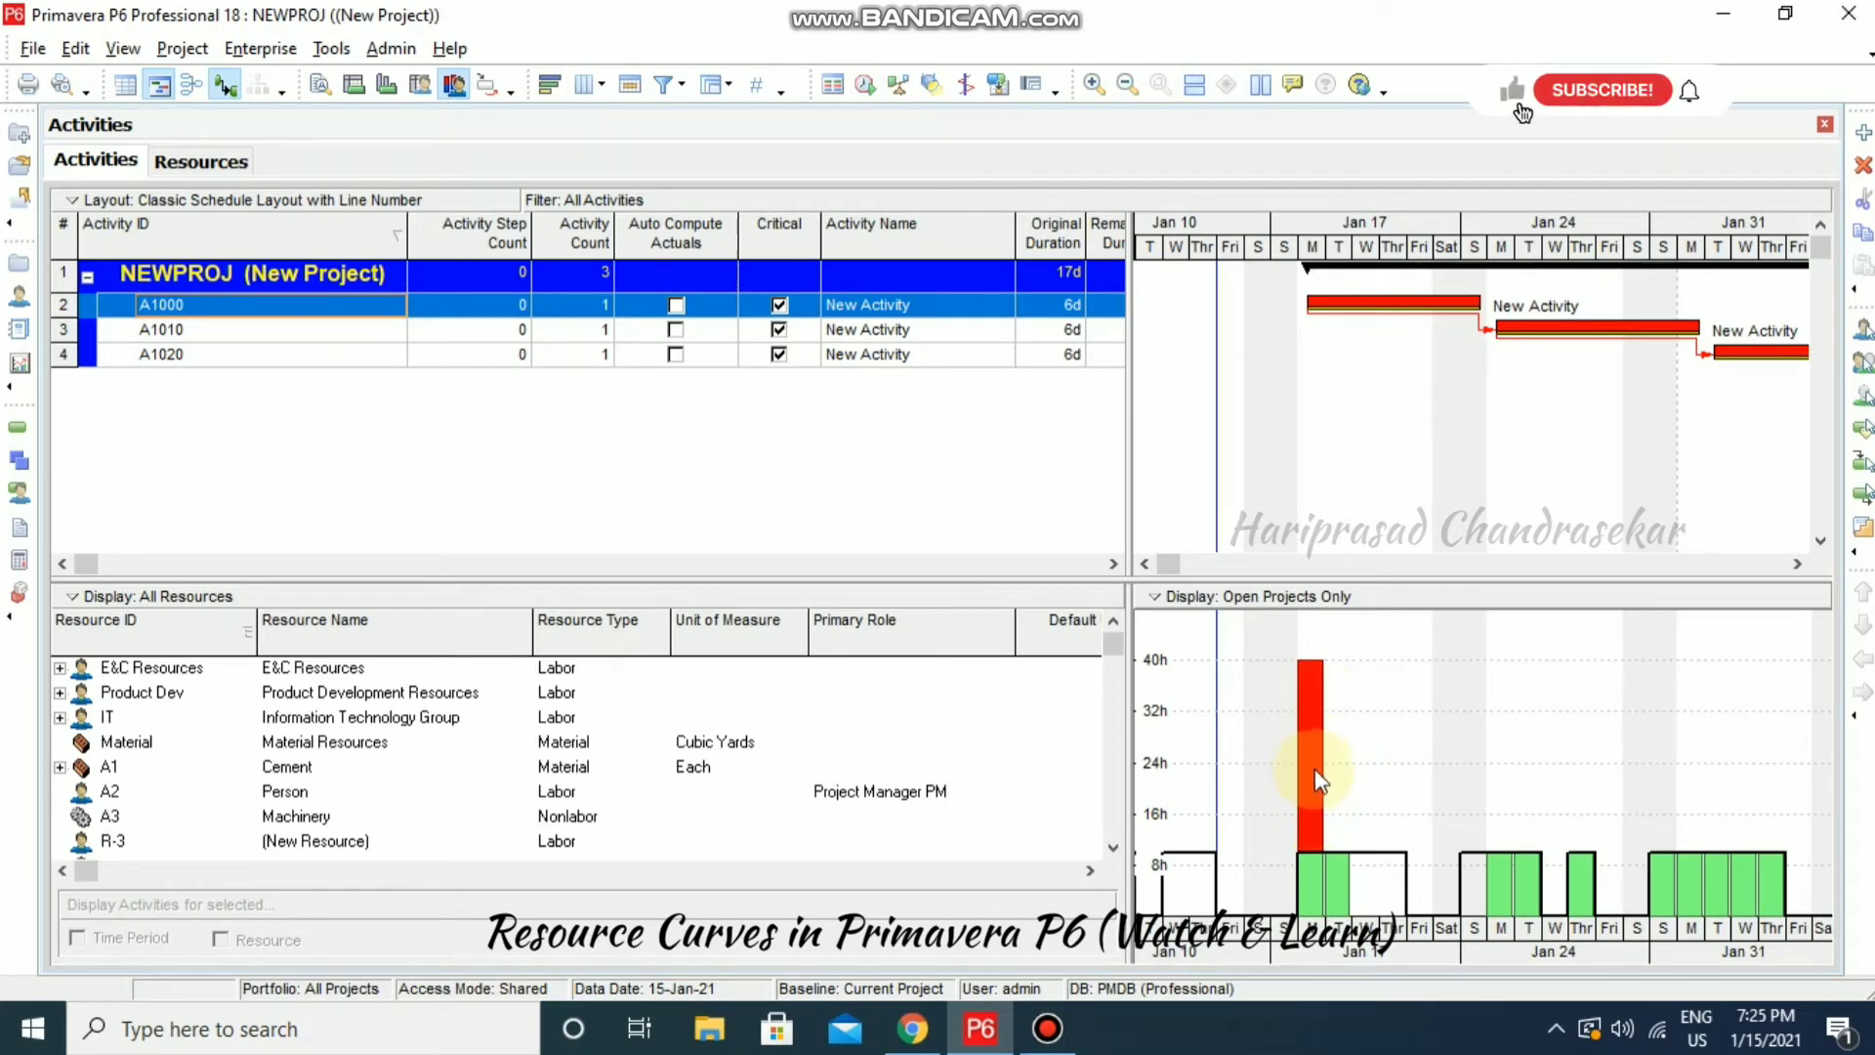
# - Check the unit breakdown for Monday Jan 18 in the resource usage profile
pyautogui.doubleClick(1321, 801)
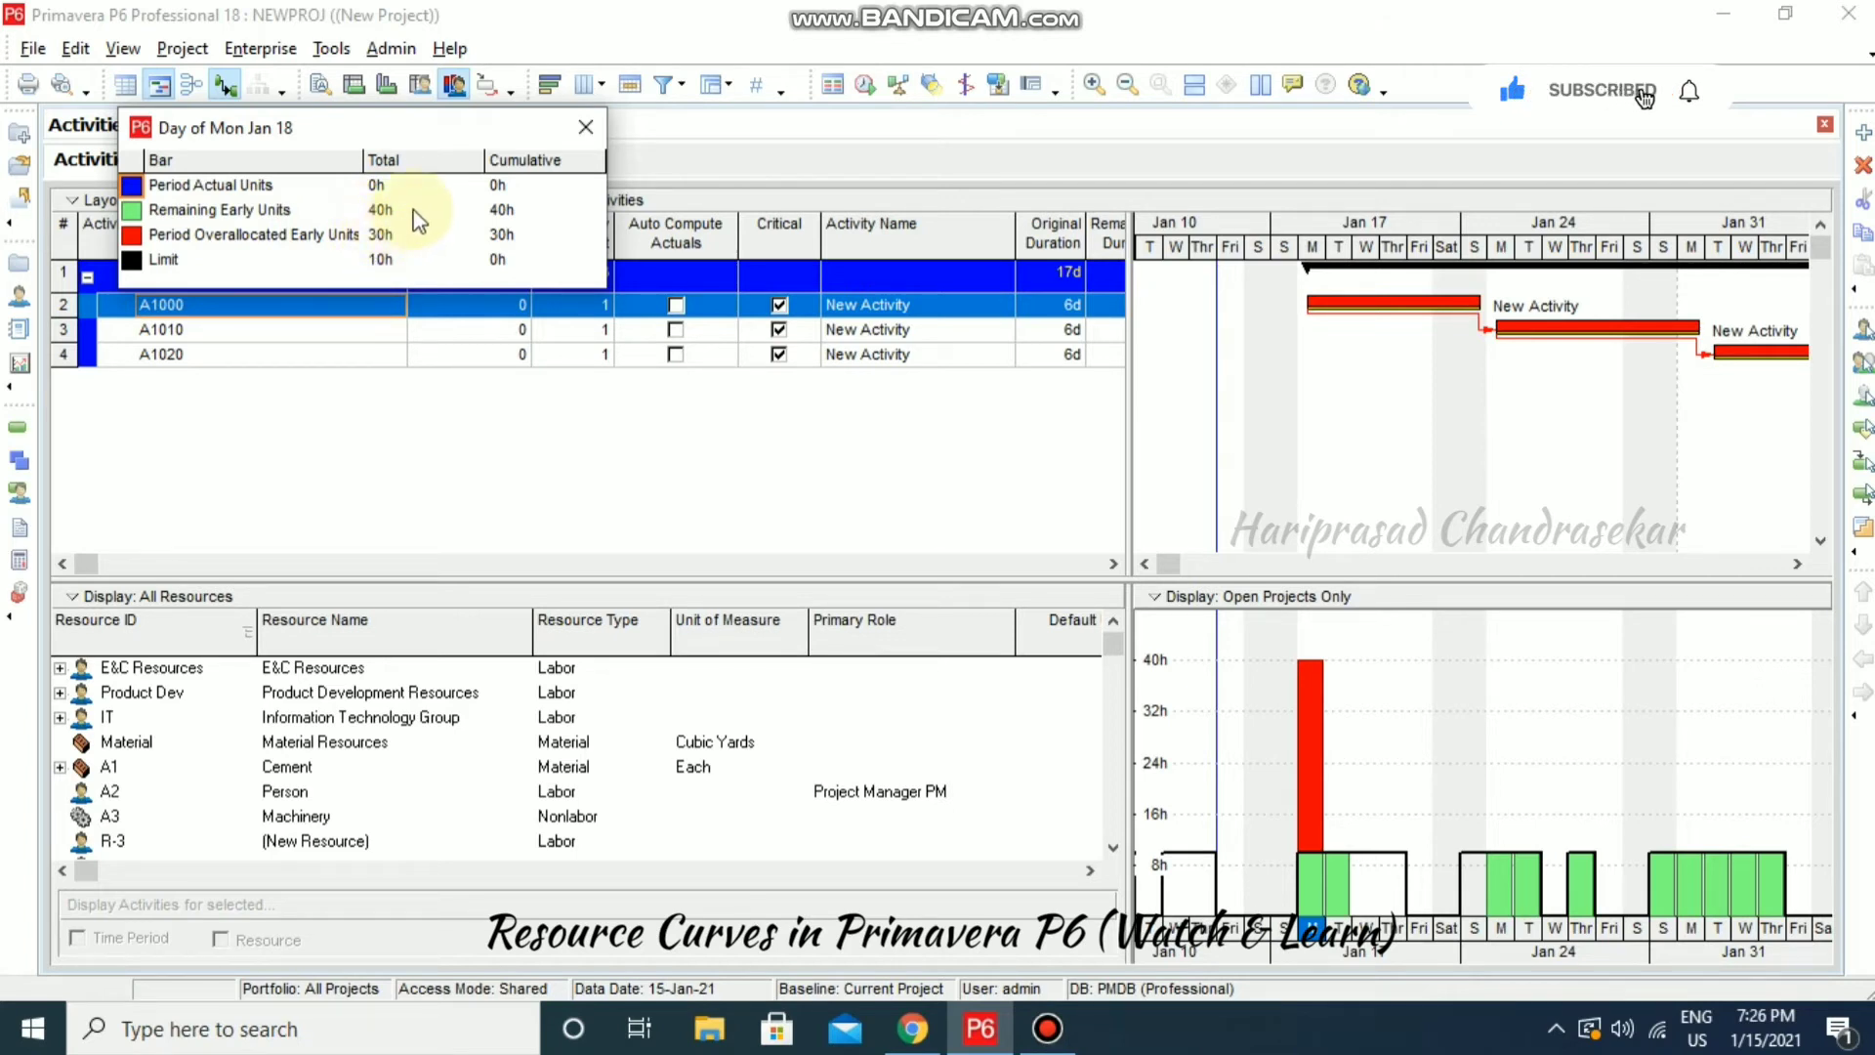
pyautogui.click(592, 127)
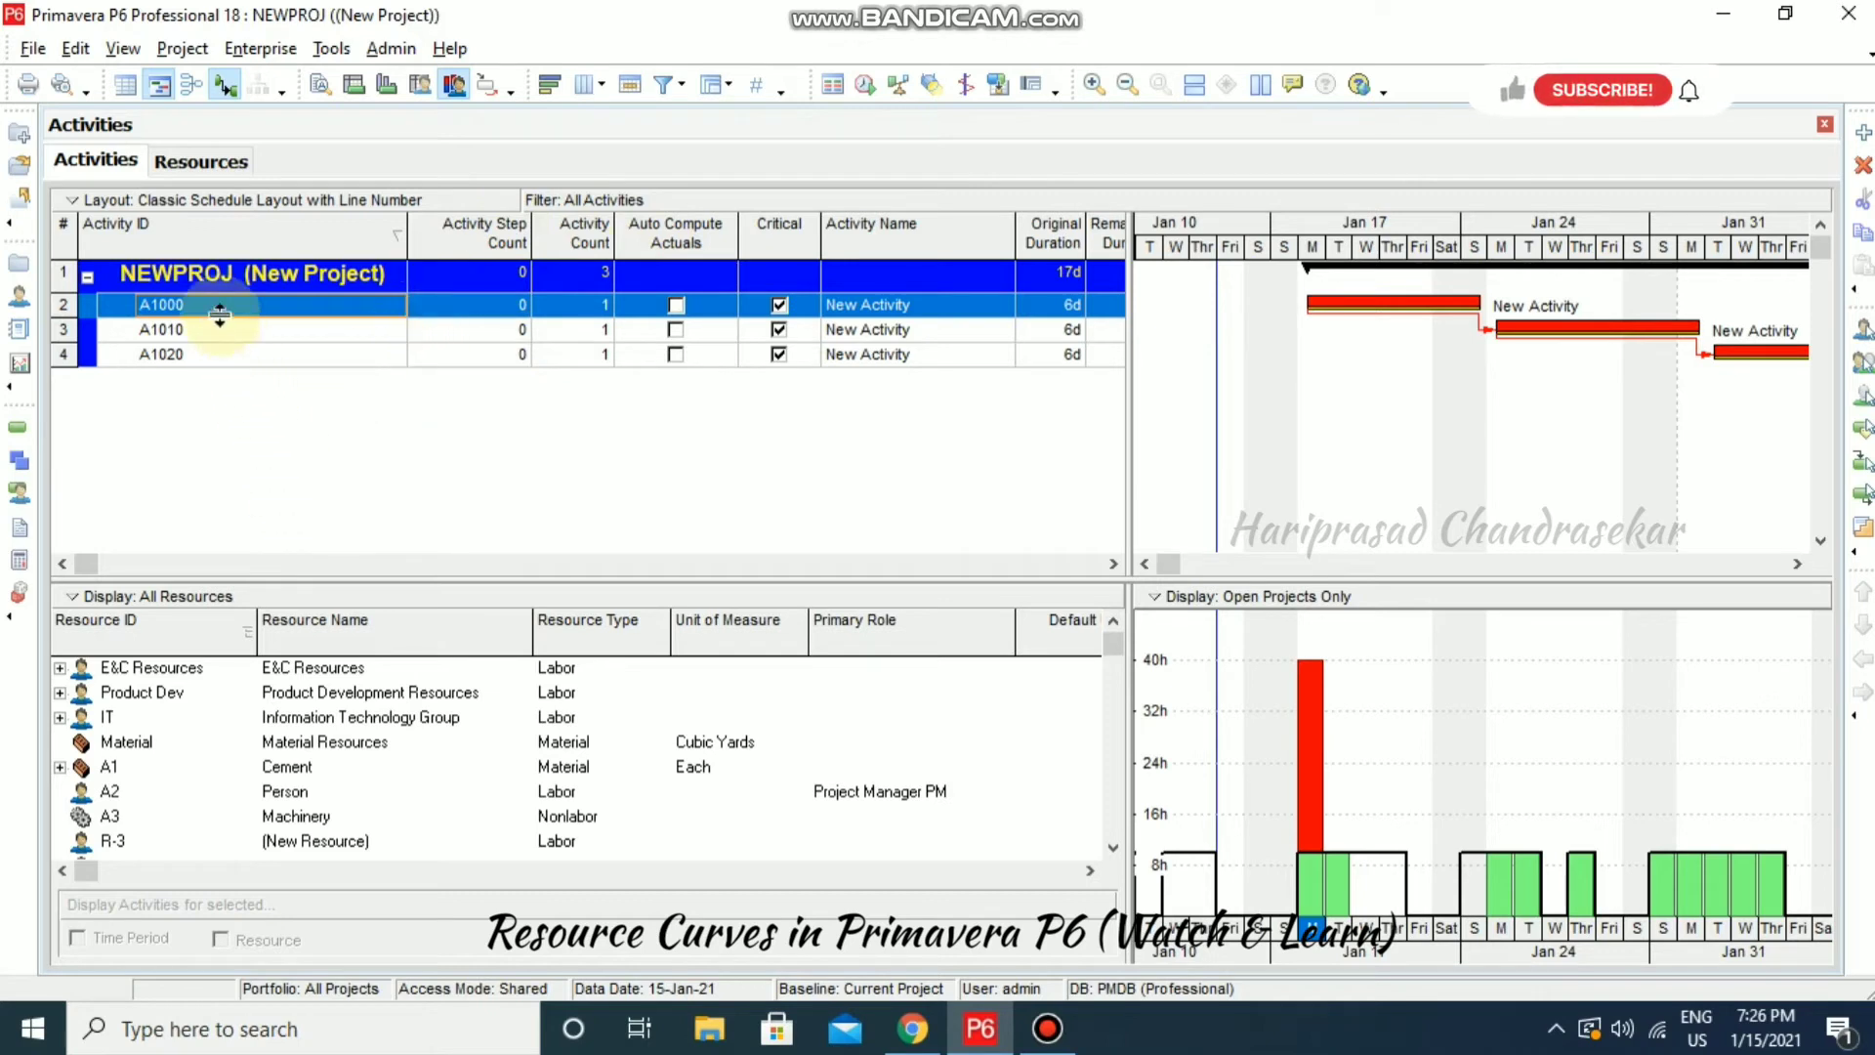
# - Assign the global Front Load Excavator curve to the R-2 Labor resource on activity A1010
pyautogui.click(321, 85)
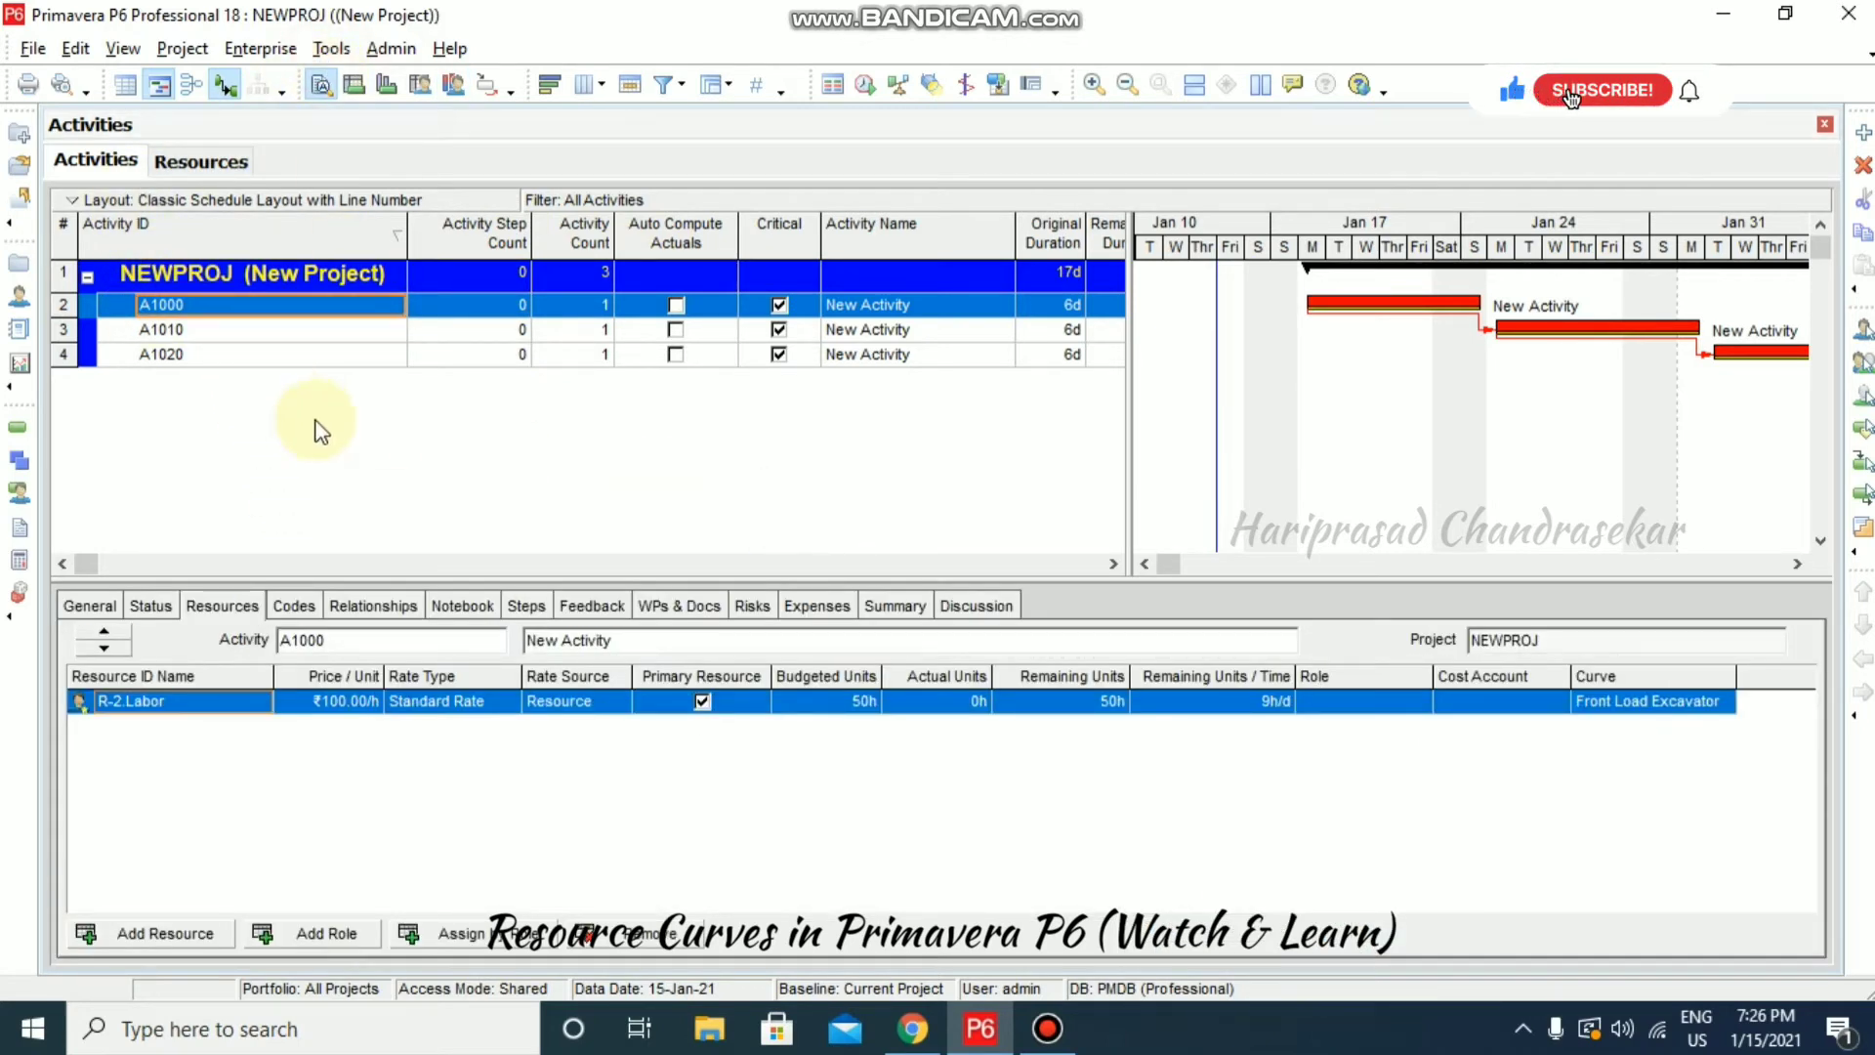
pyautogui.click(270, 332)
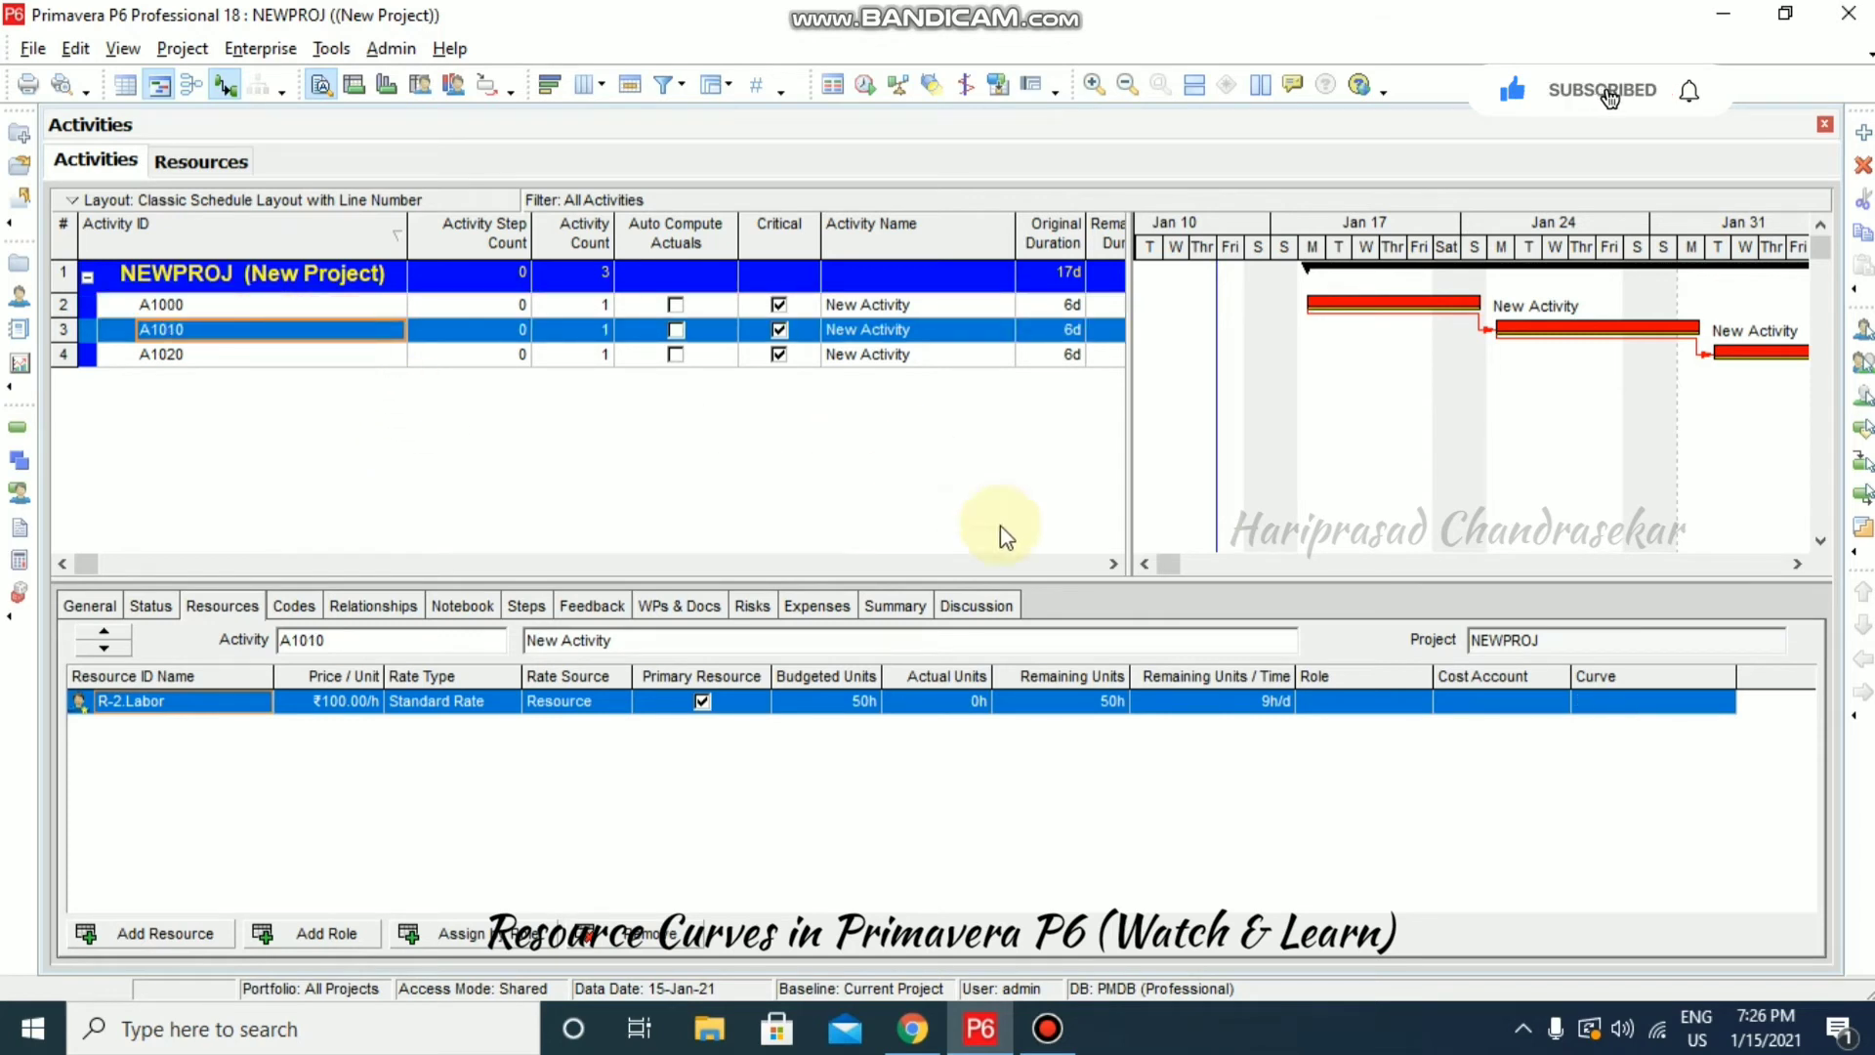
pyautogui.click(1719, 703)
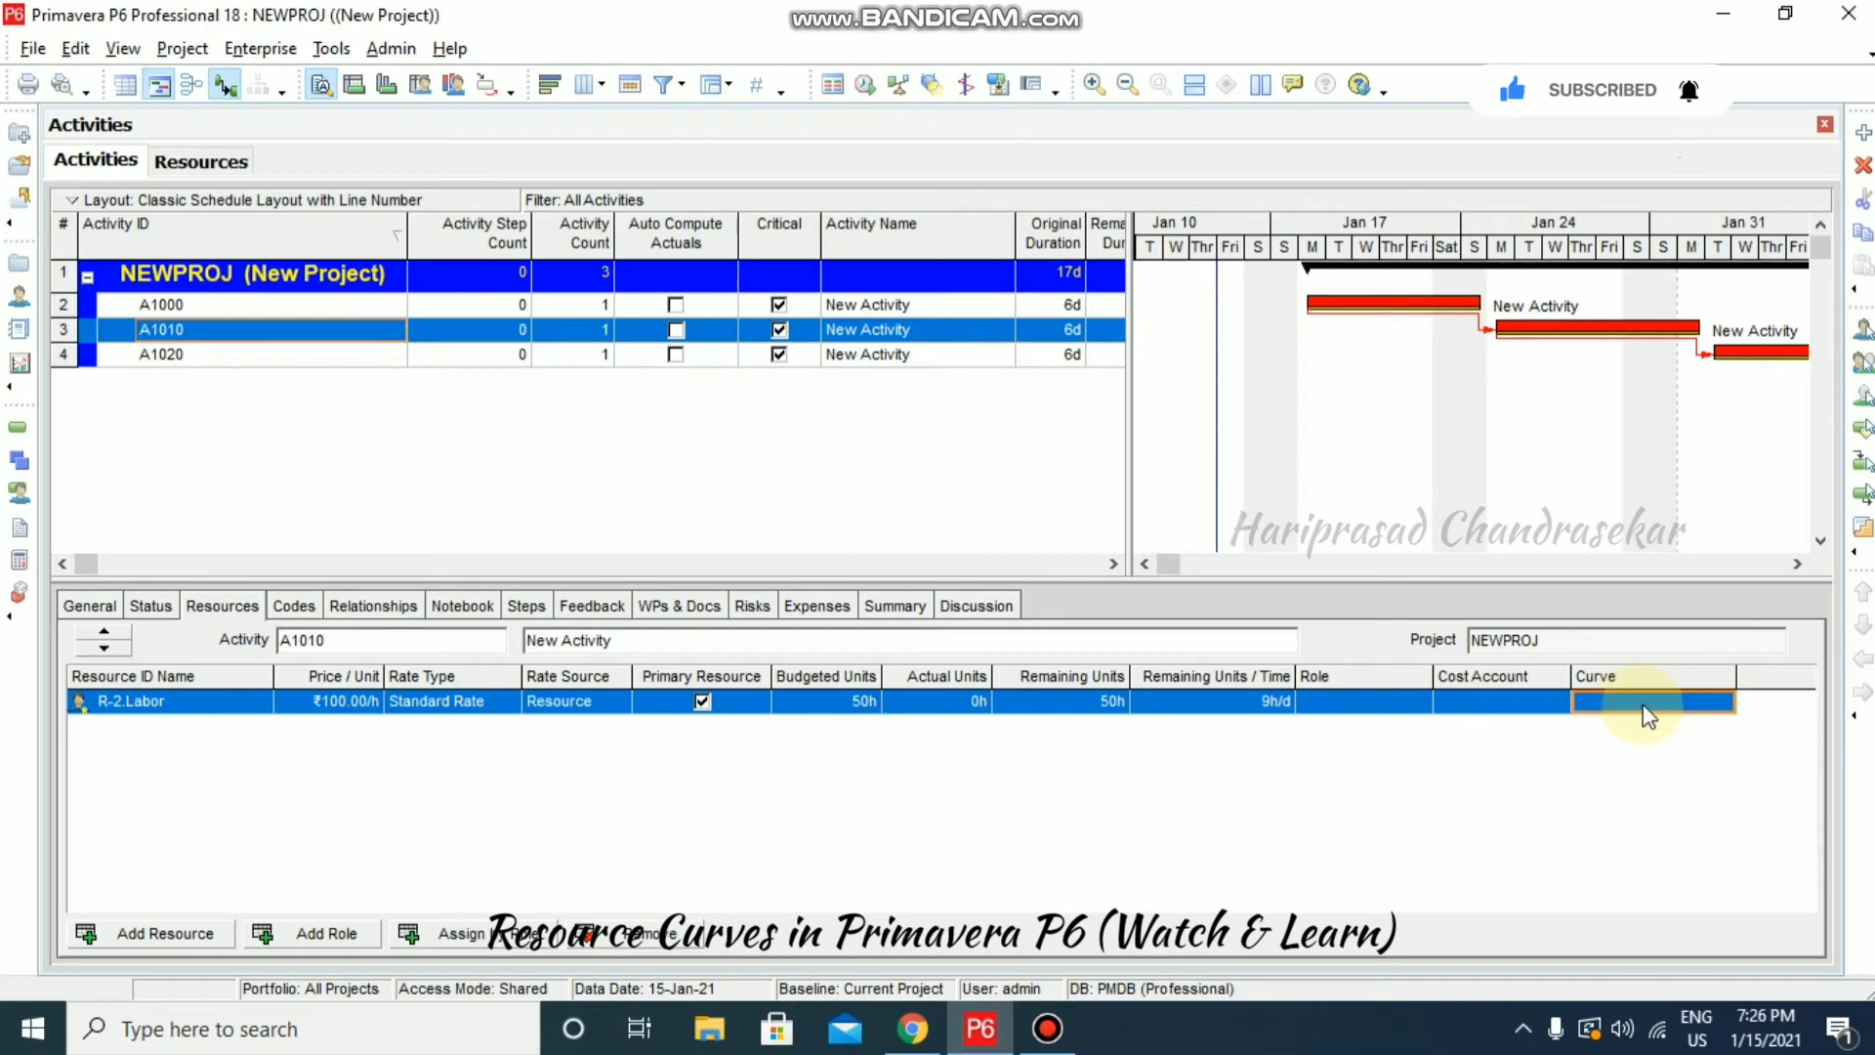
pyautogui.click(1721, 711)
pyautogui.click(1721, 703)
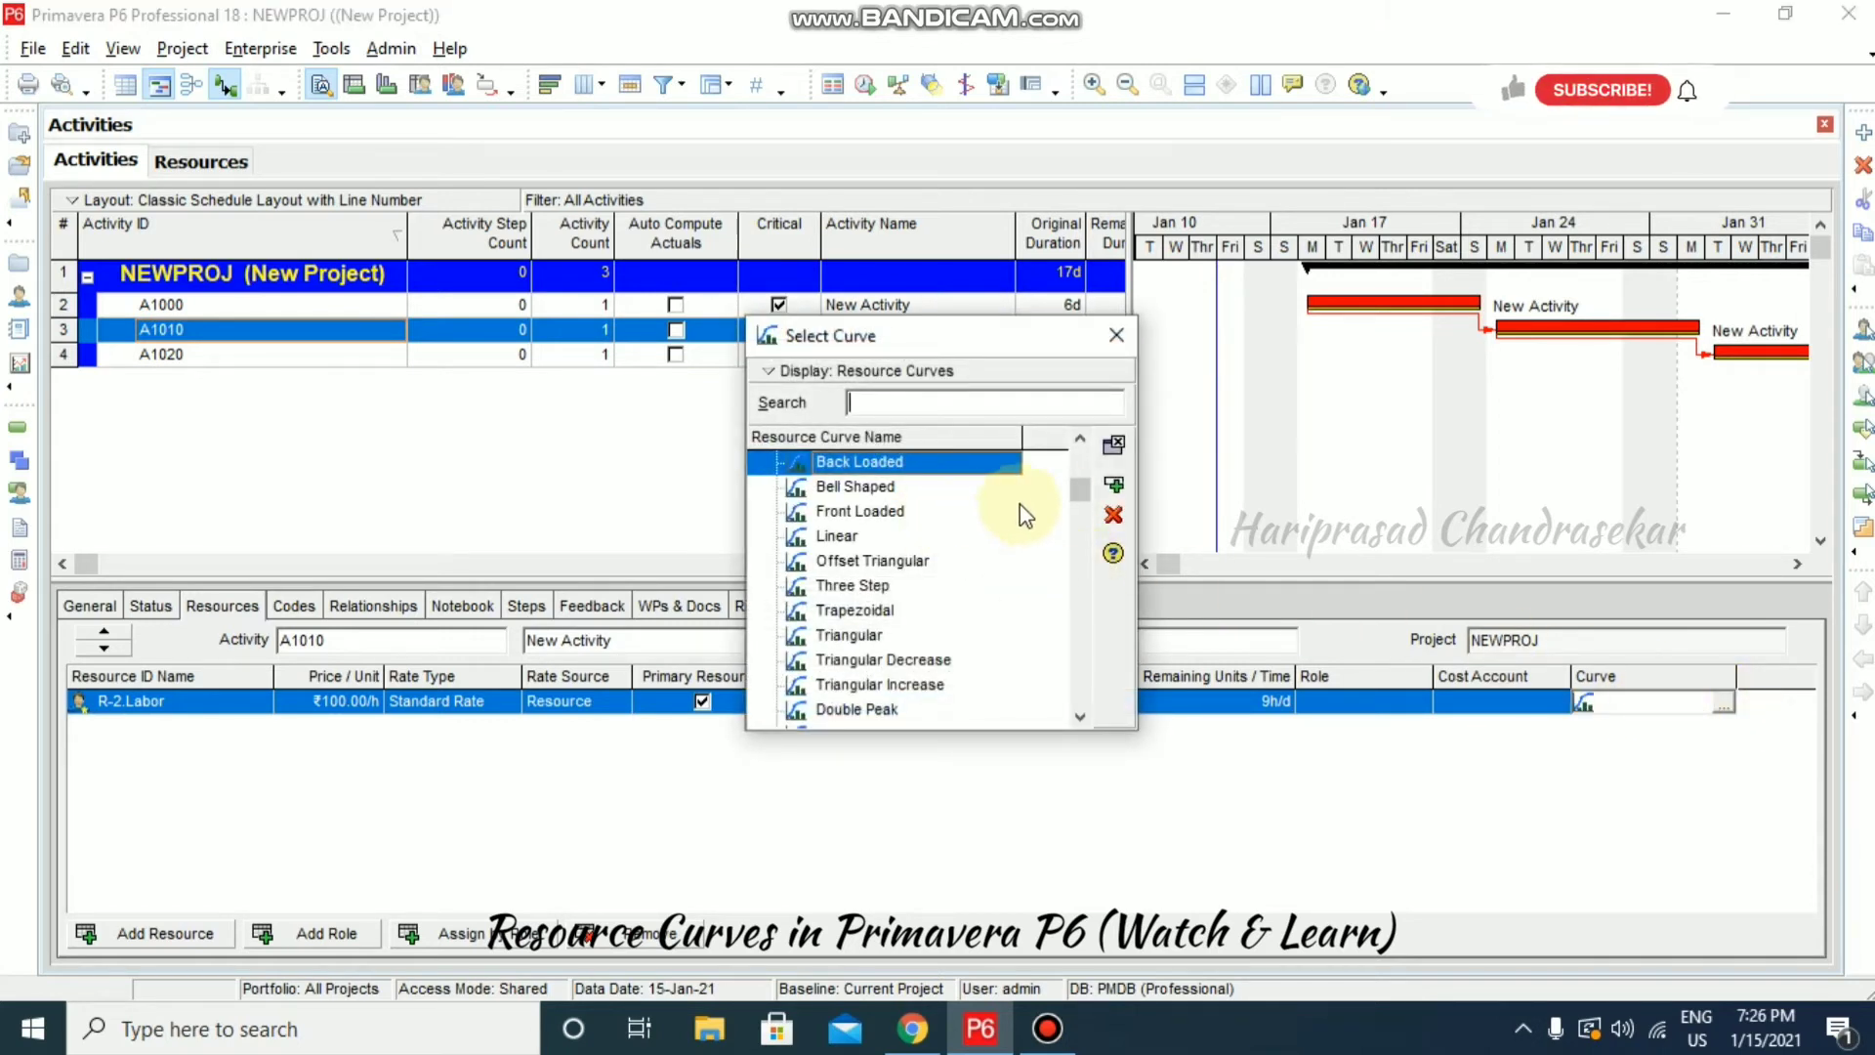
pyautogui.moveTo(1080, 493); pyautogui.dragTo(1076, 703)
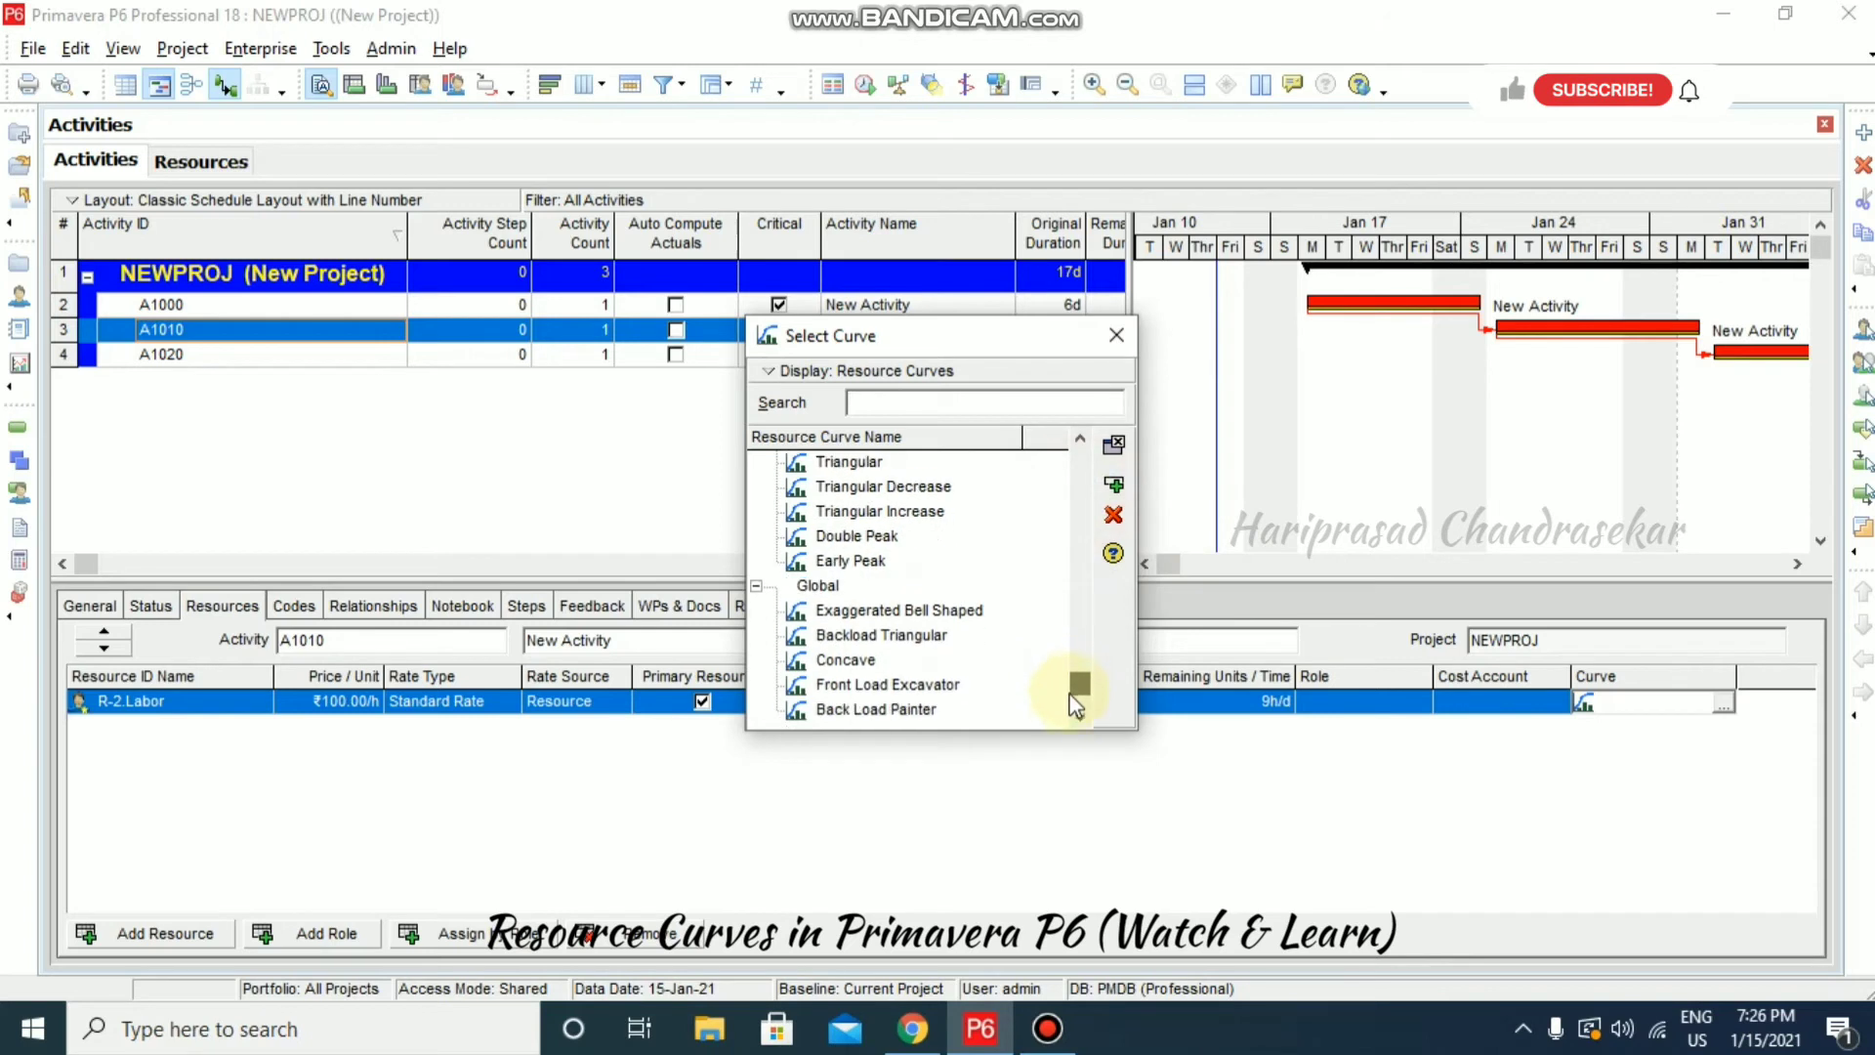
pyautogui.doubleClick(887, 687)
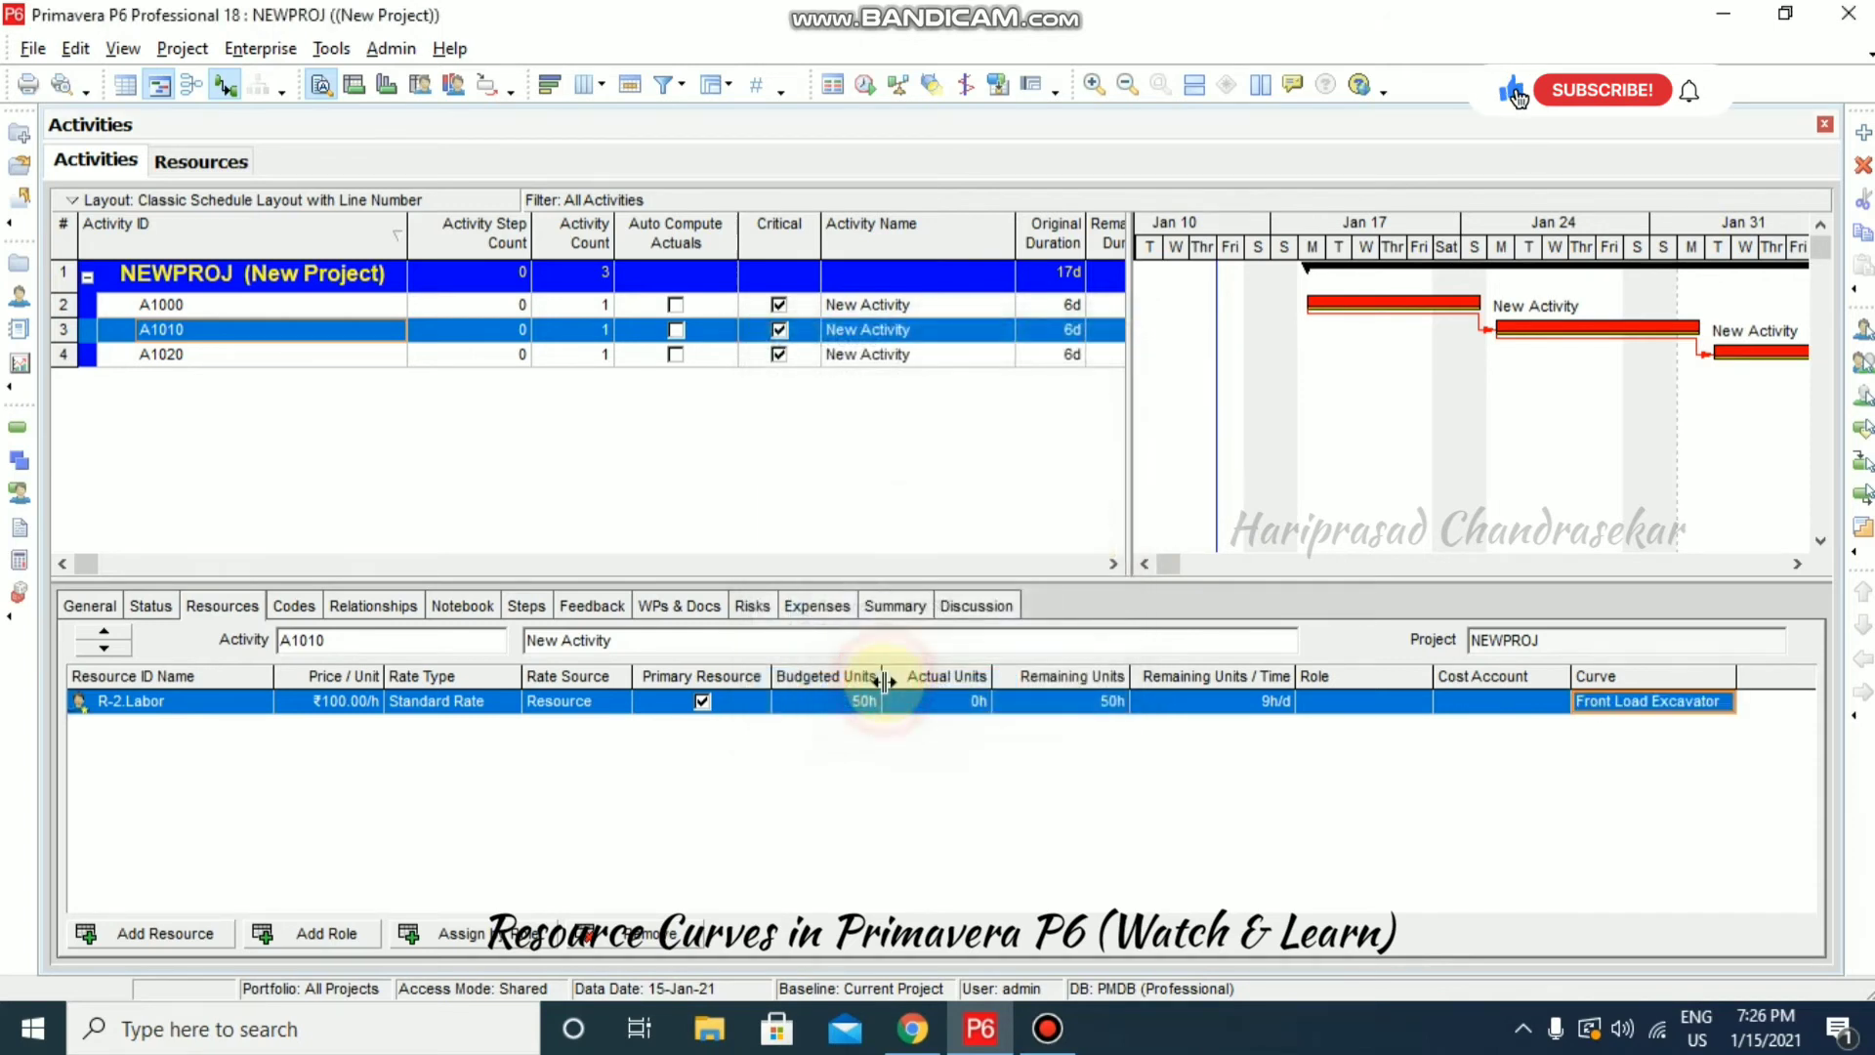
# - Assign the global Front Load Excavator curve to the R-2 Labor resource on activity A1020
pyautogui.click(337, 359)
pyautogui.click(1713, 703)
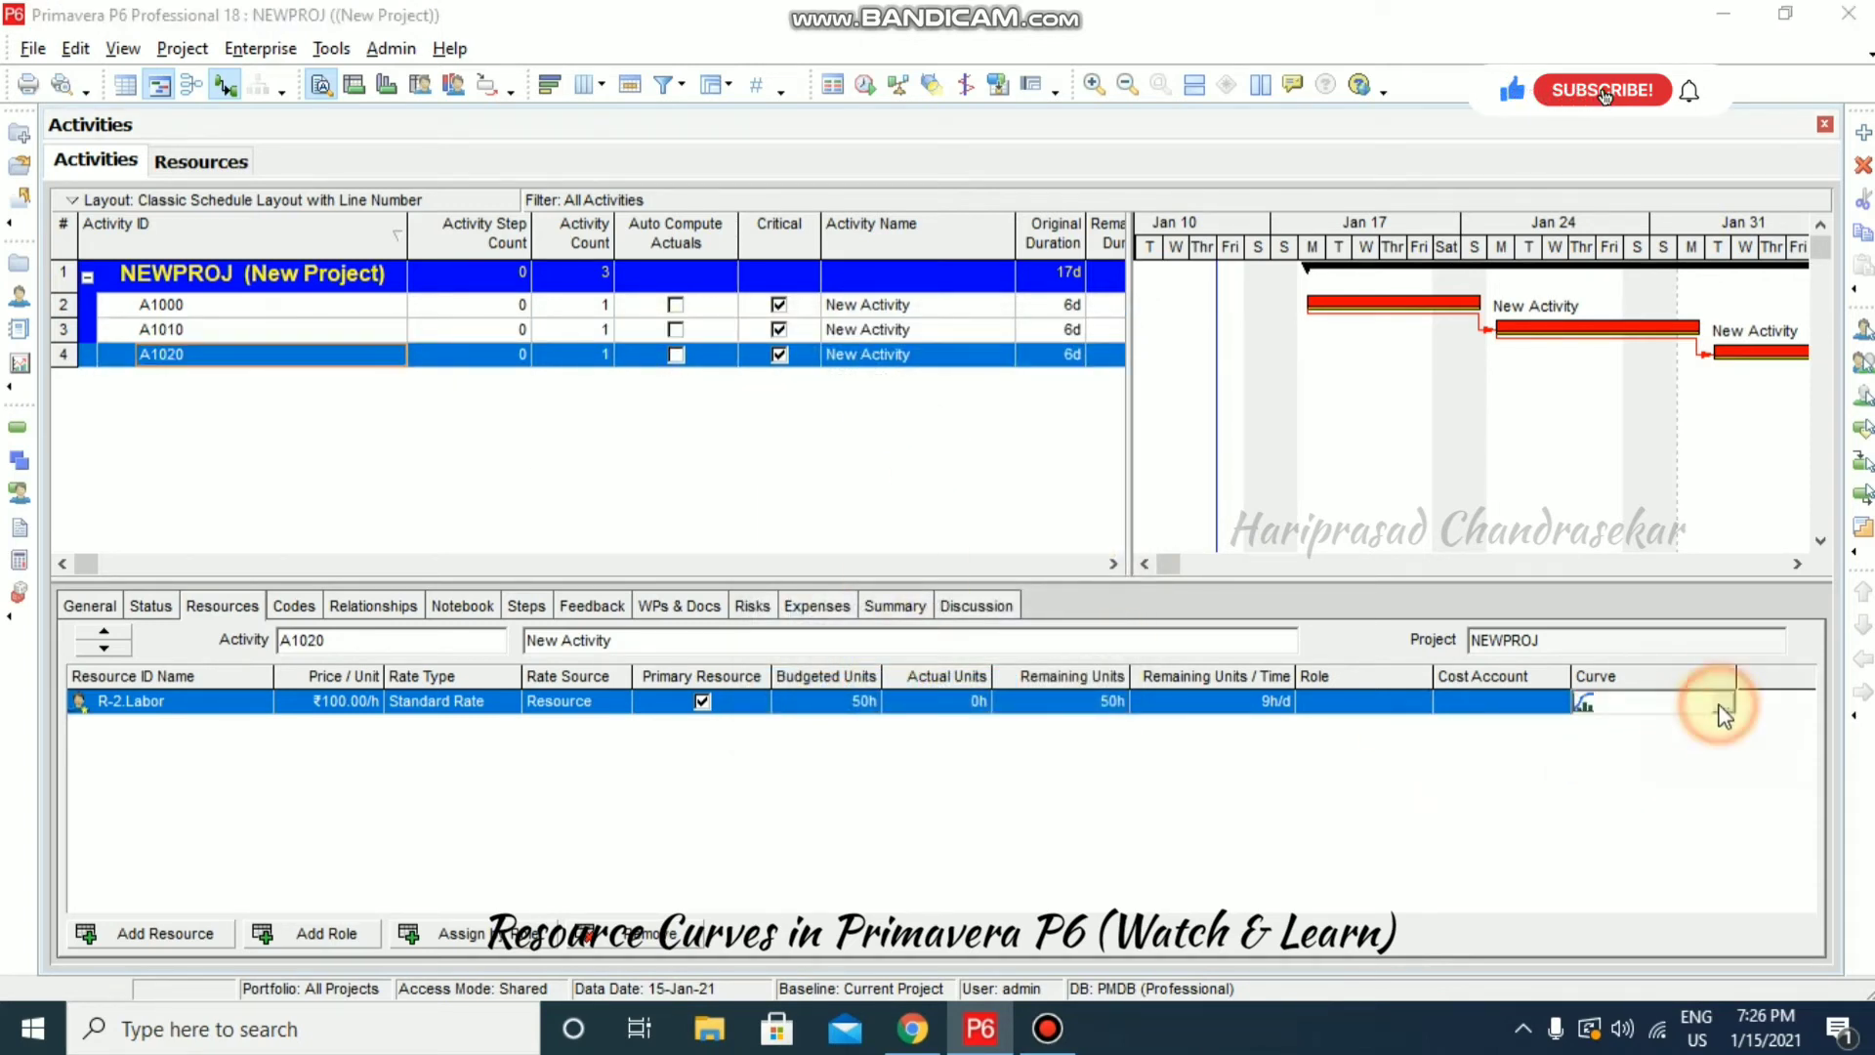
pyautogui.click(1715, 703)
pyautogui.moveTo(1076, 485); pyautogui.dragTo(1080, 711)
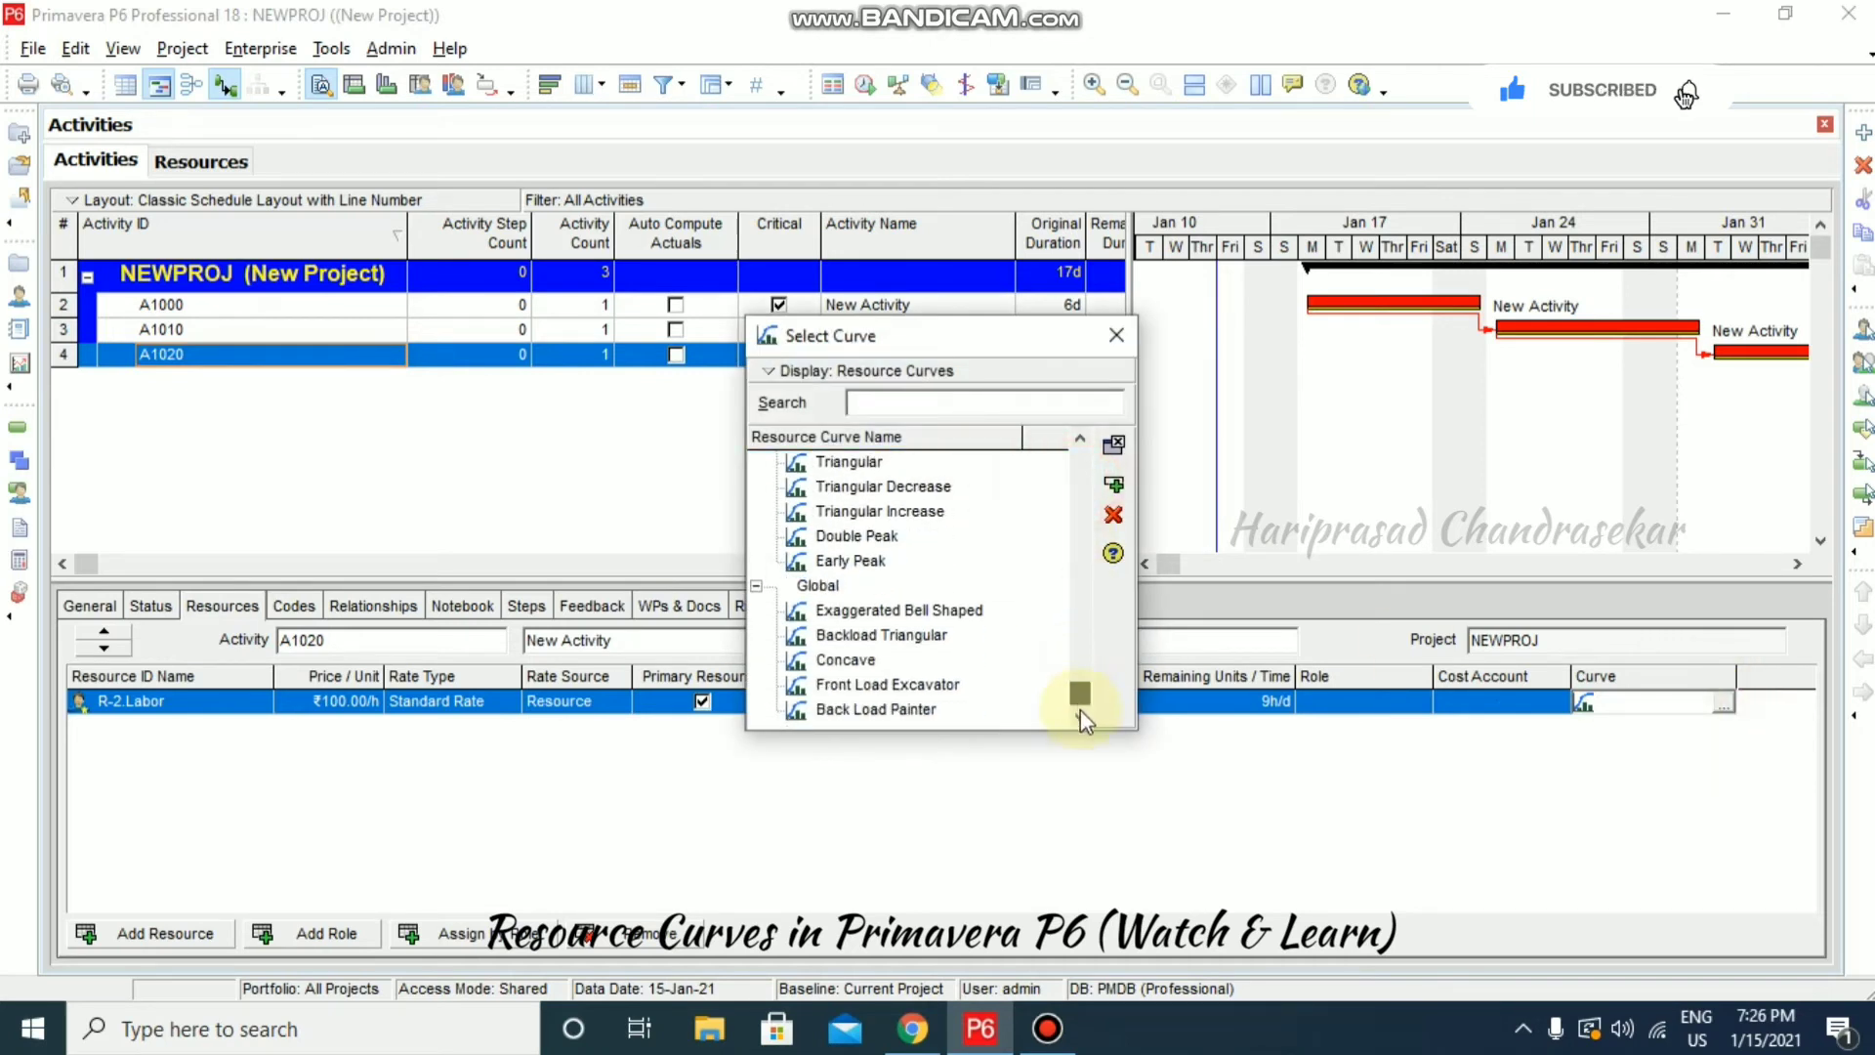
pyautogui.doubleClick(930, 685)
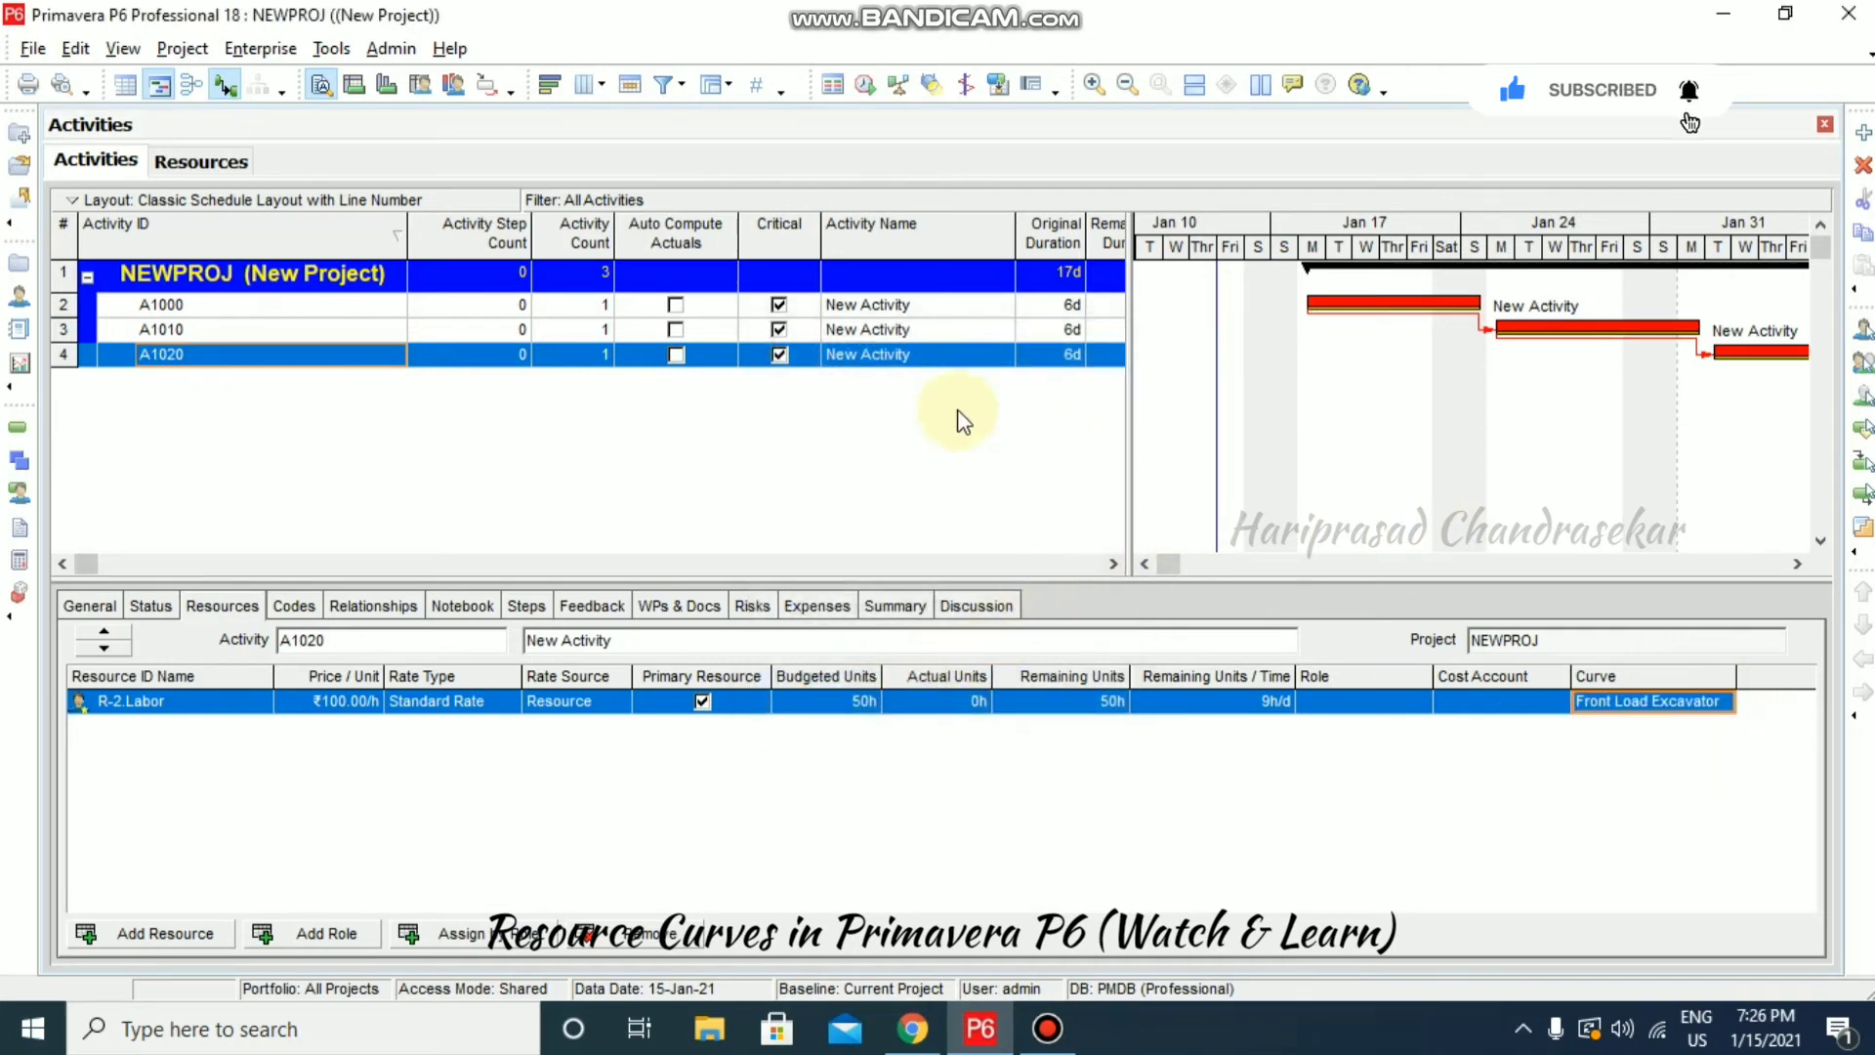
# - Show the resource usage profile and reschedule the project
pyautogui.click(455, 85)
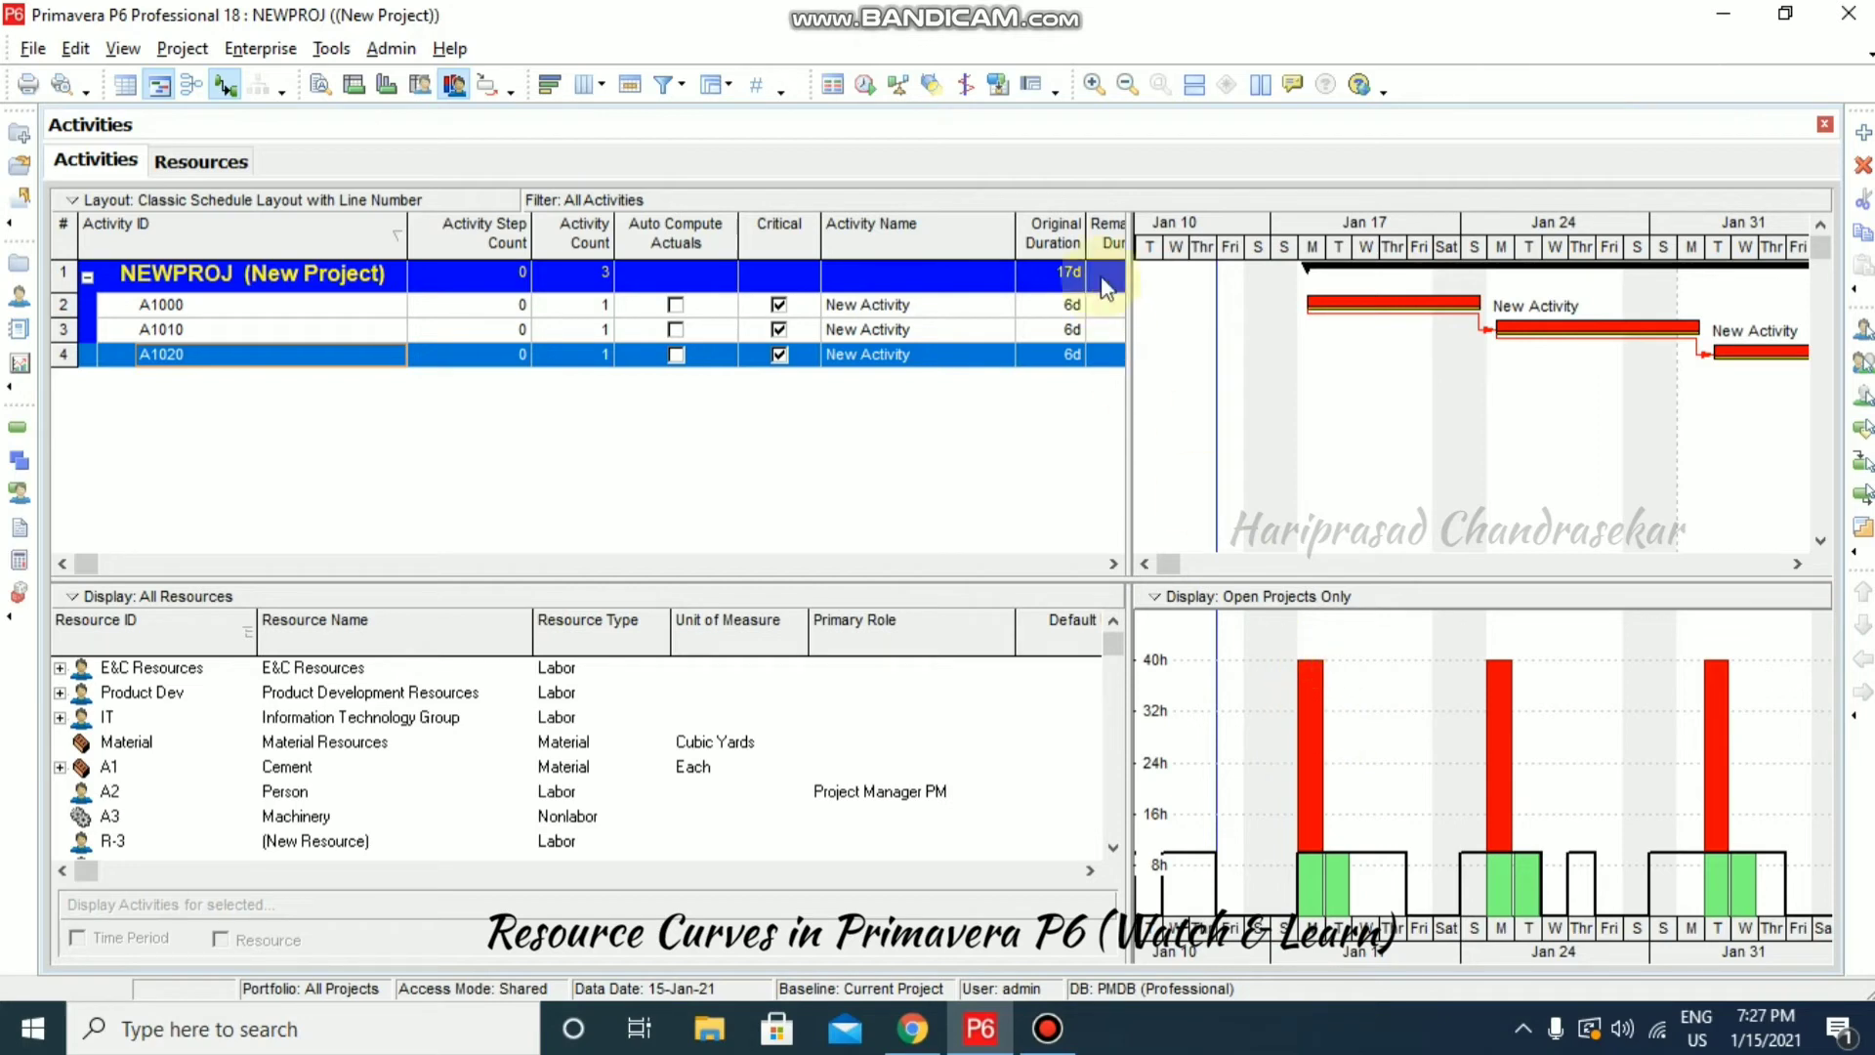
pyautogui.click(865, 85)
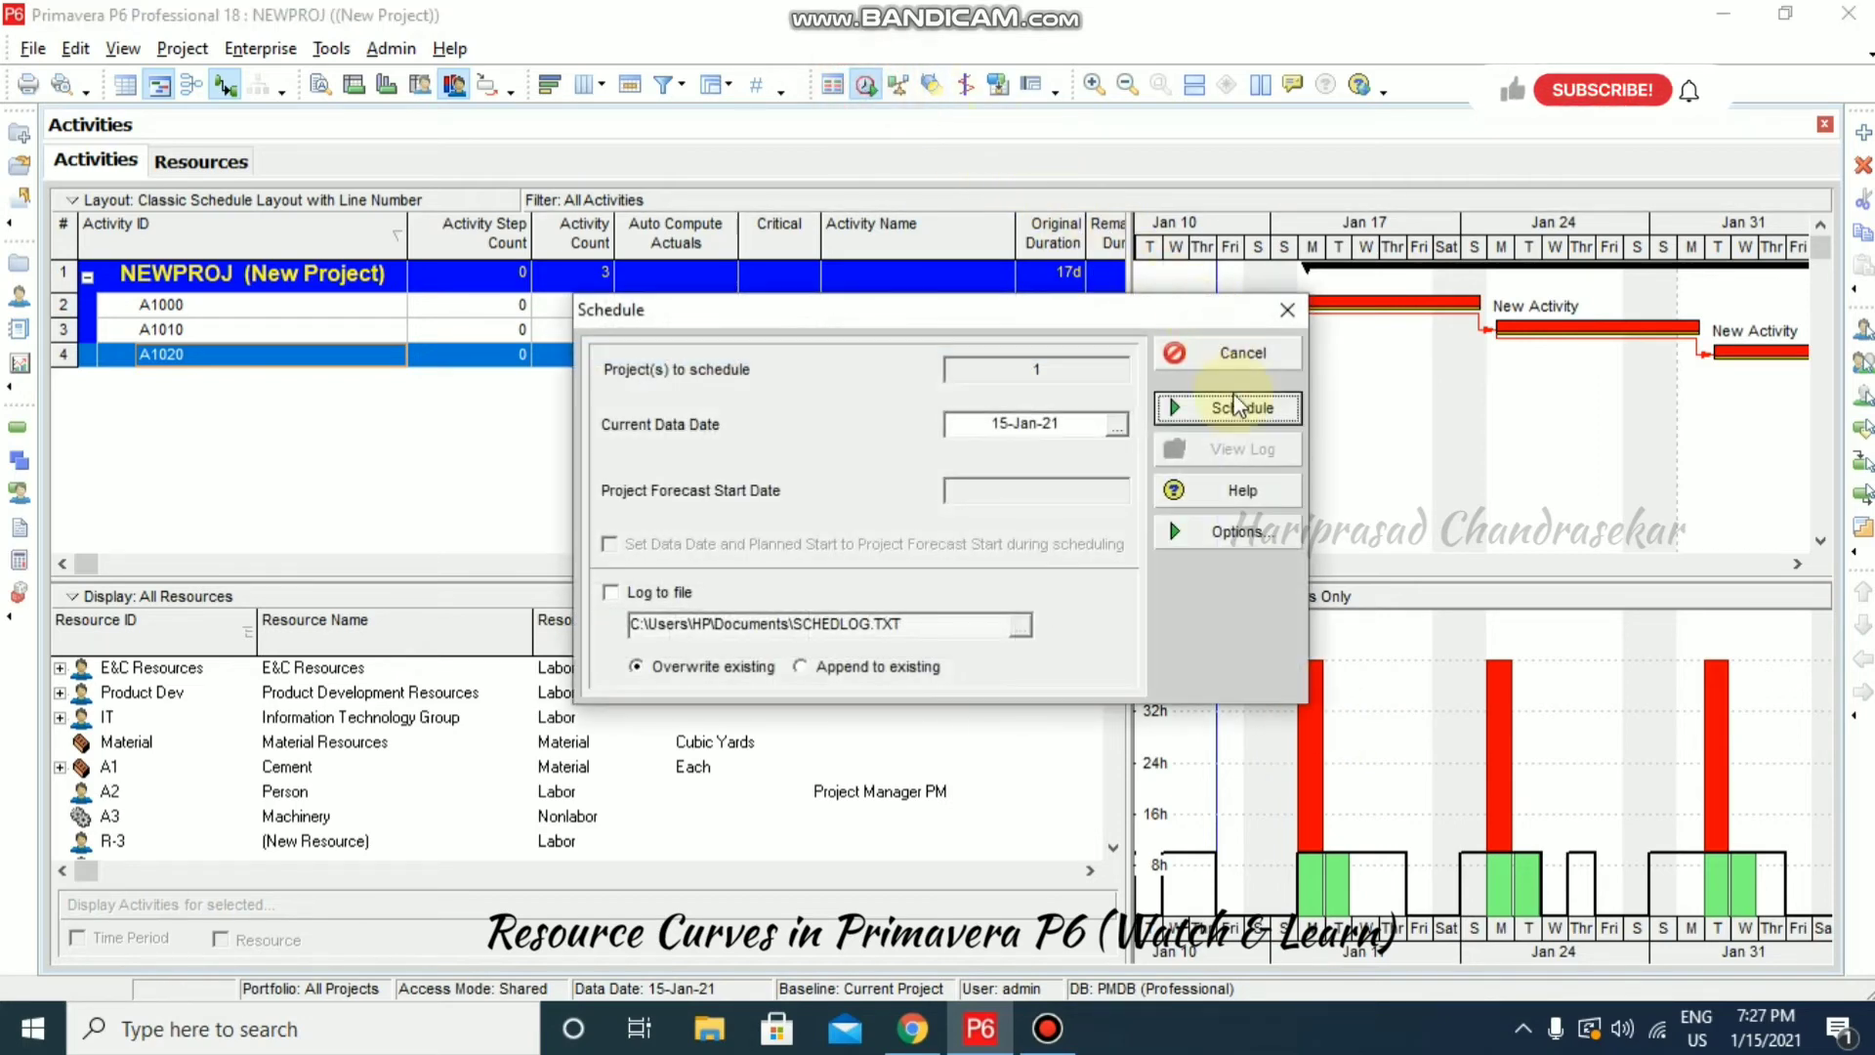
pyautogui.click(1209, 409)
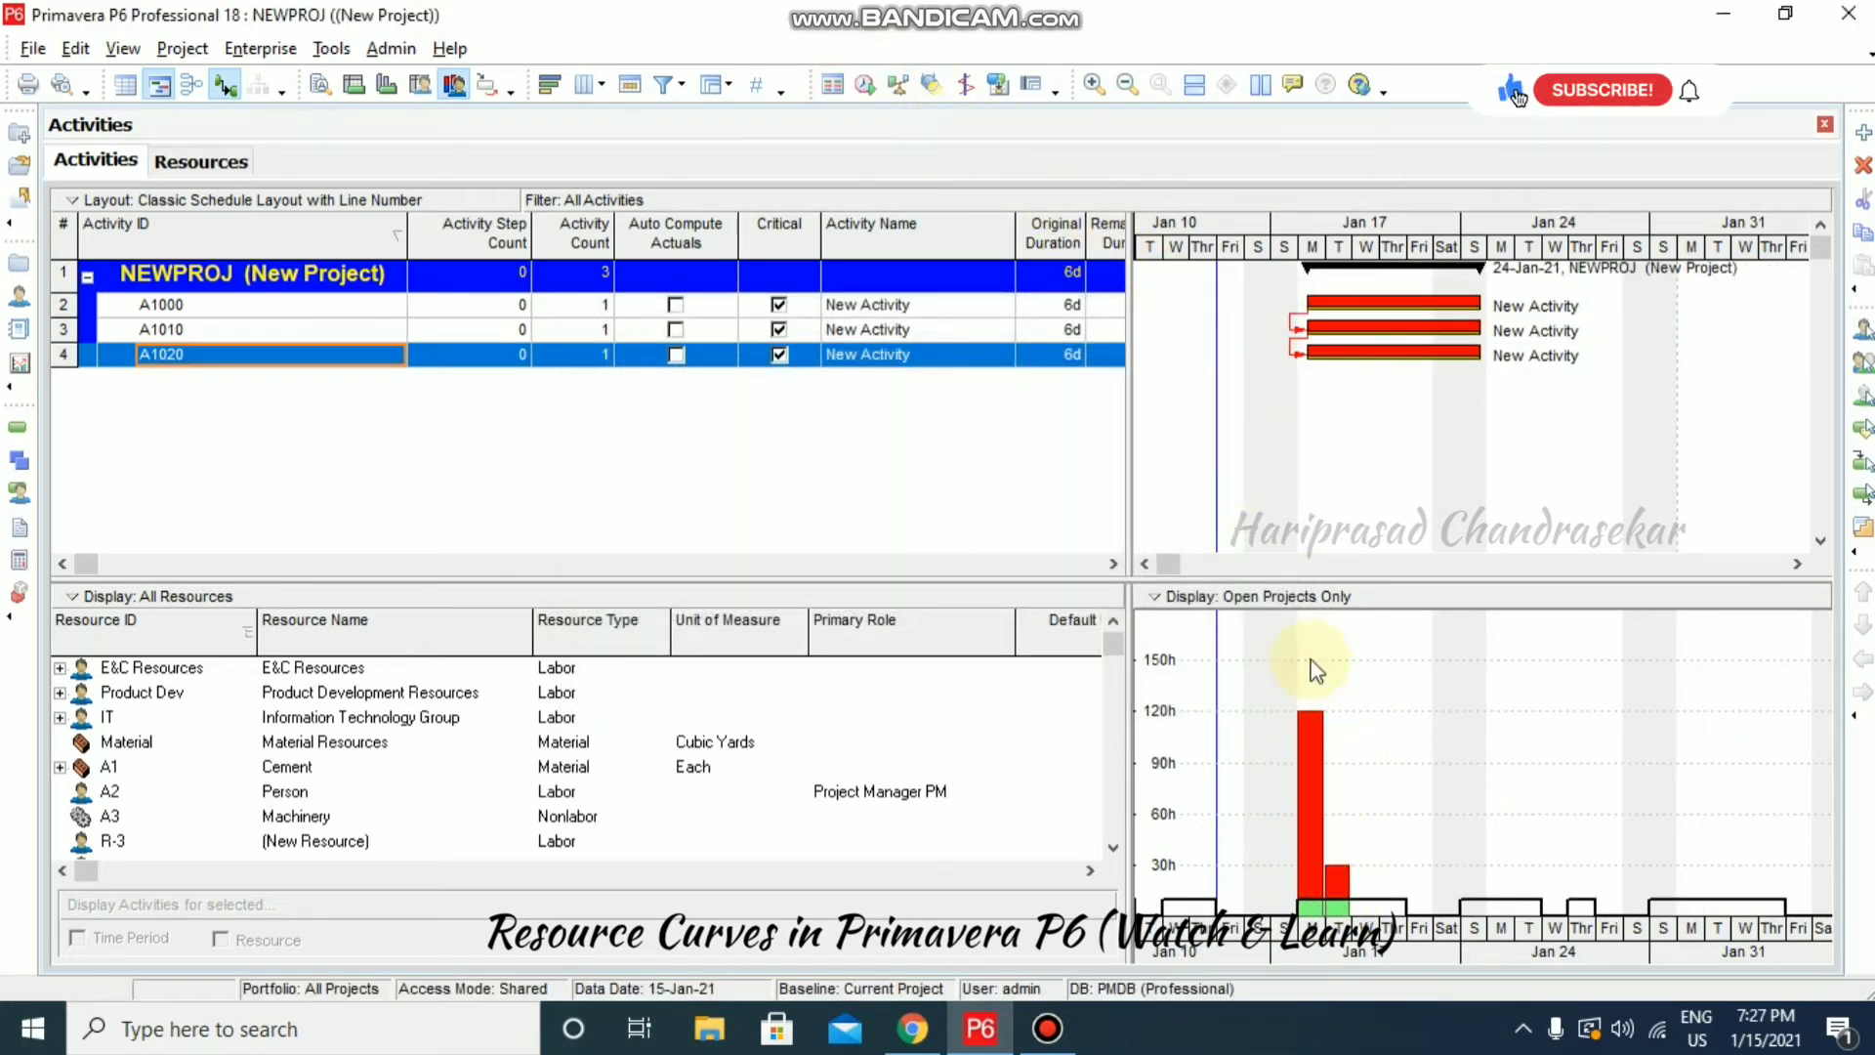
# - Examine the unit breakdowns for Jan 18, Jan 19 and Jan 20 in the resource usage profile
pyautogui.click(1309, 908)
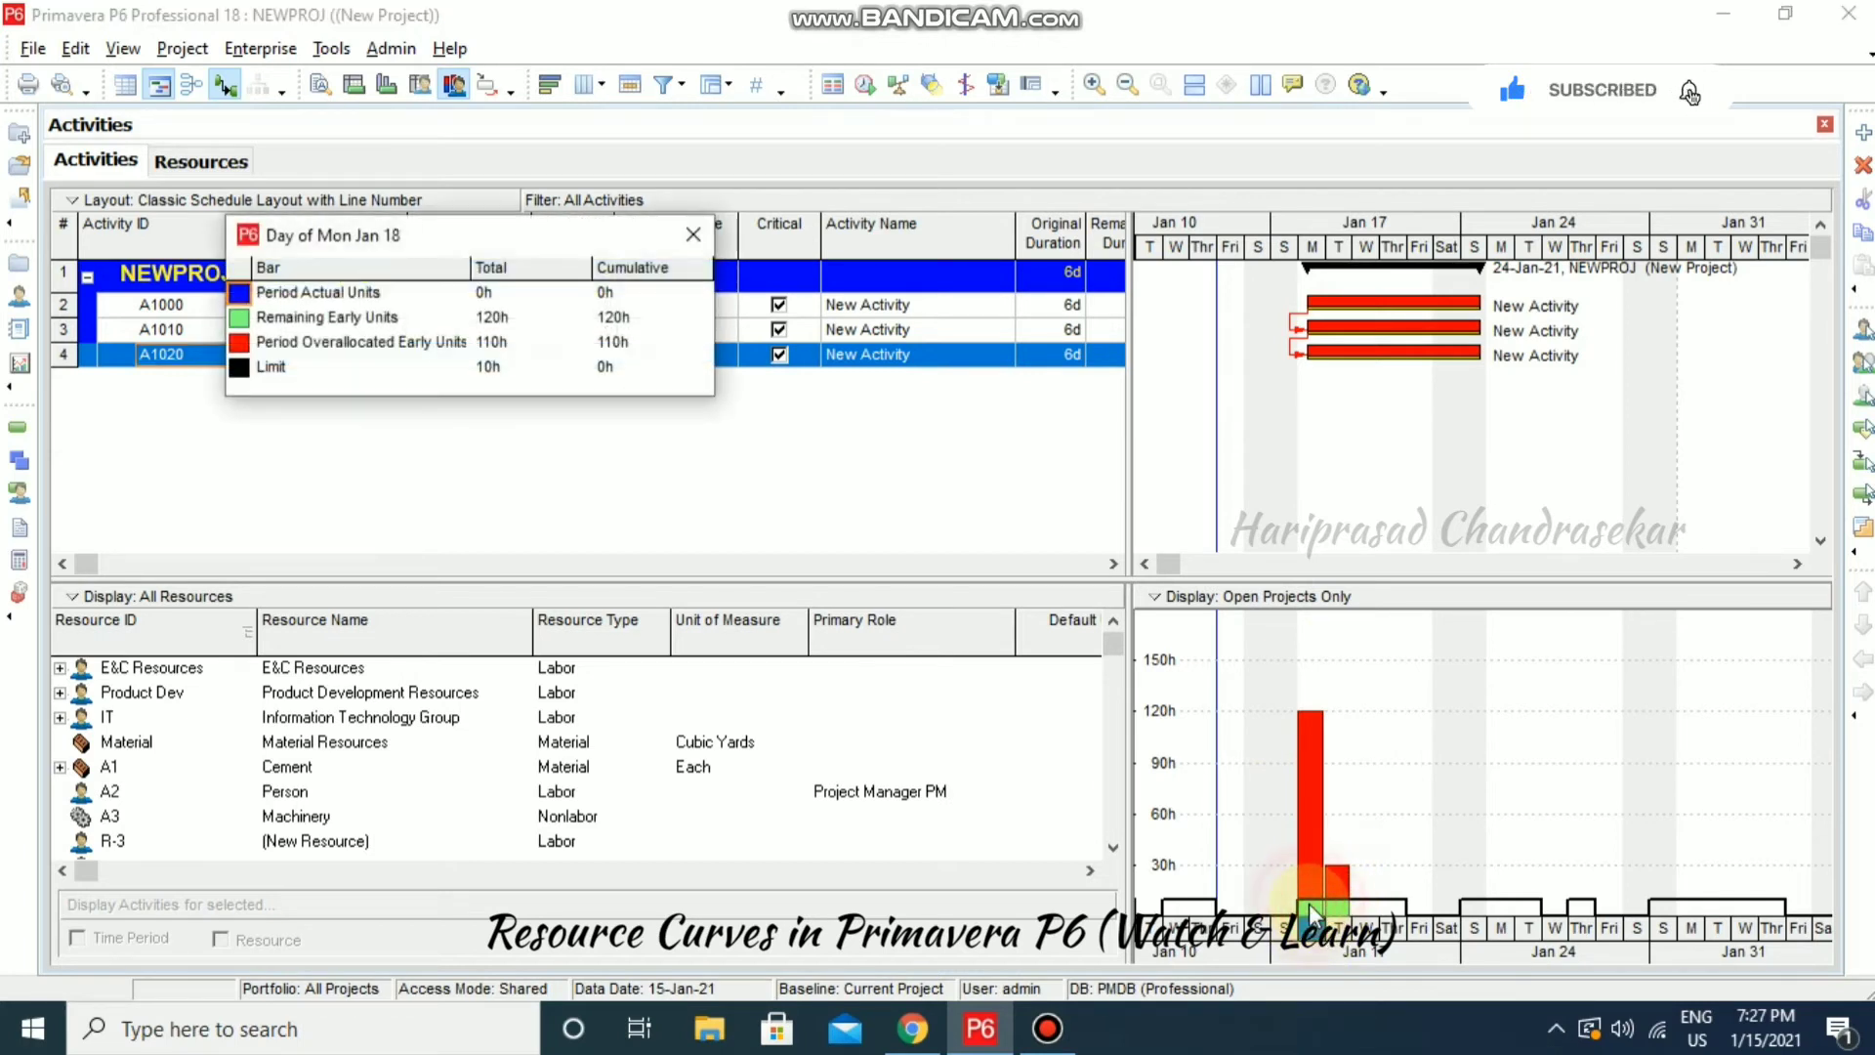
pyautogui.click(694, 237)
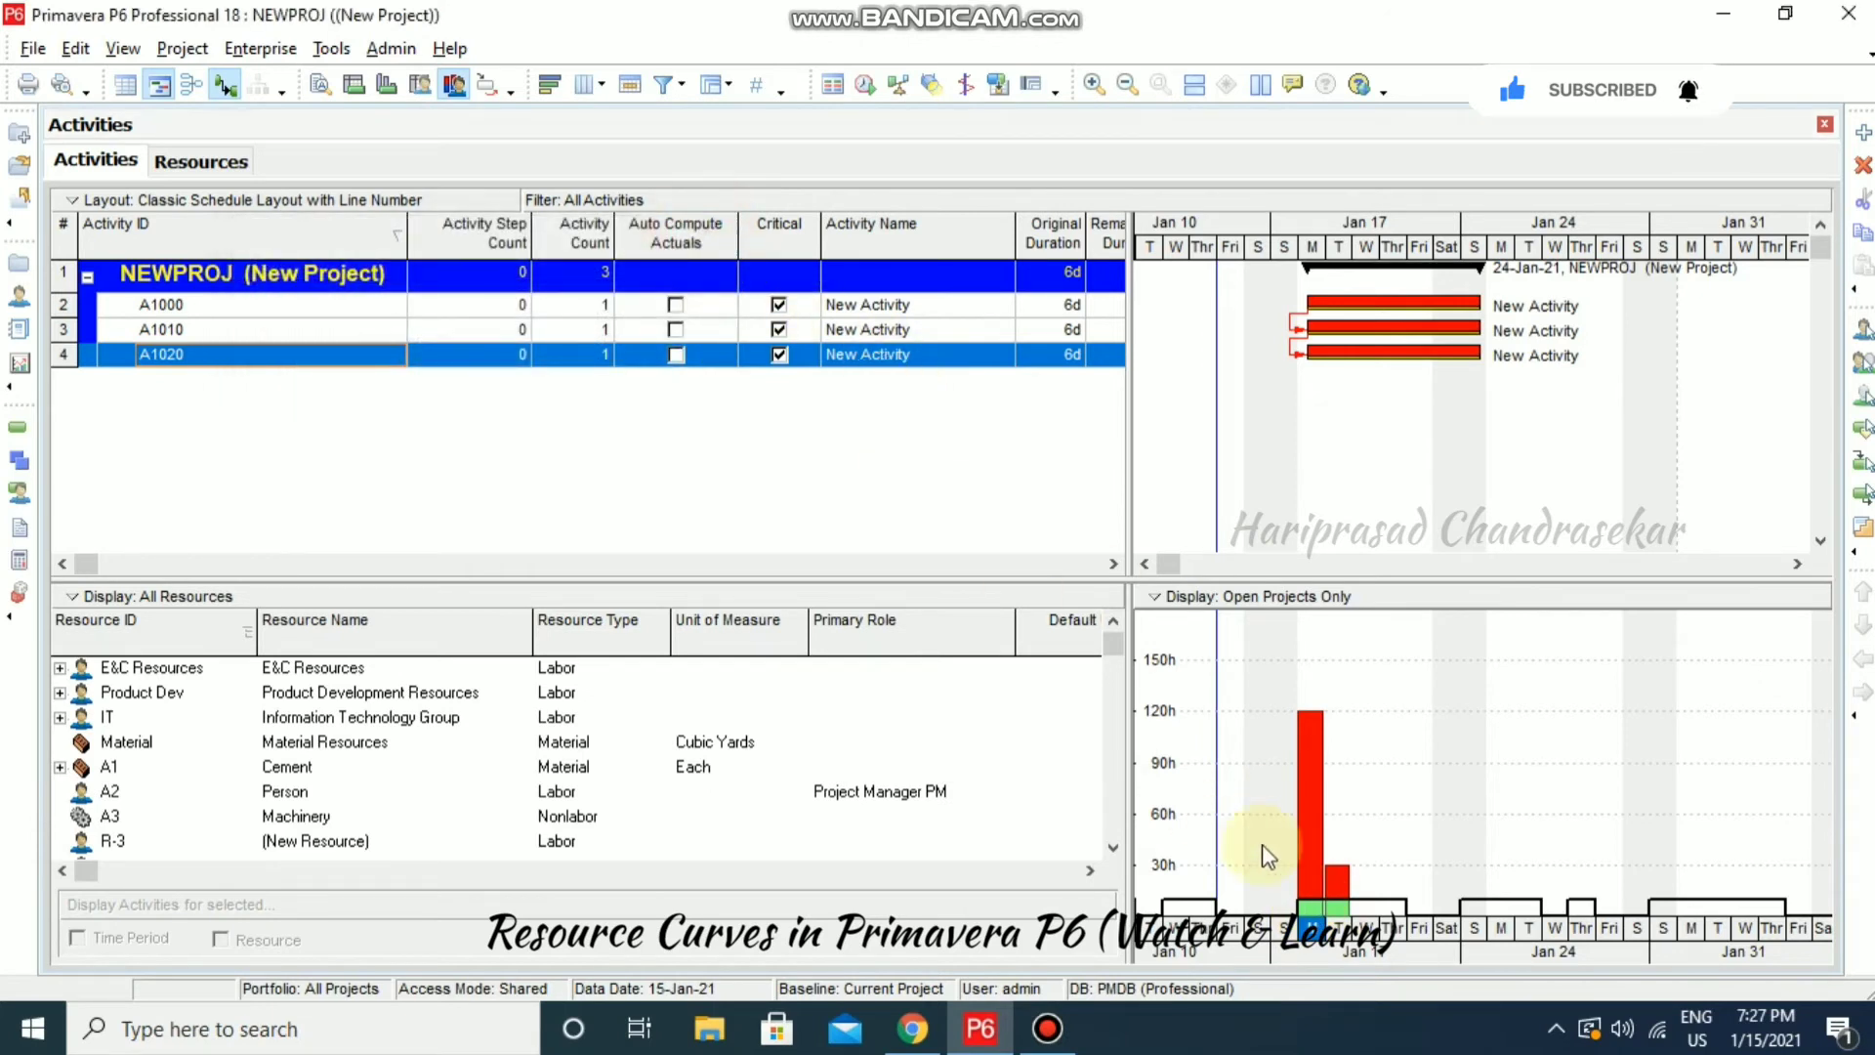
pyautogui.click(1334, 913)
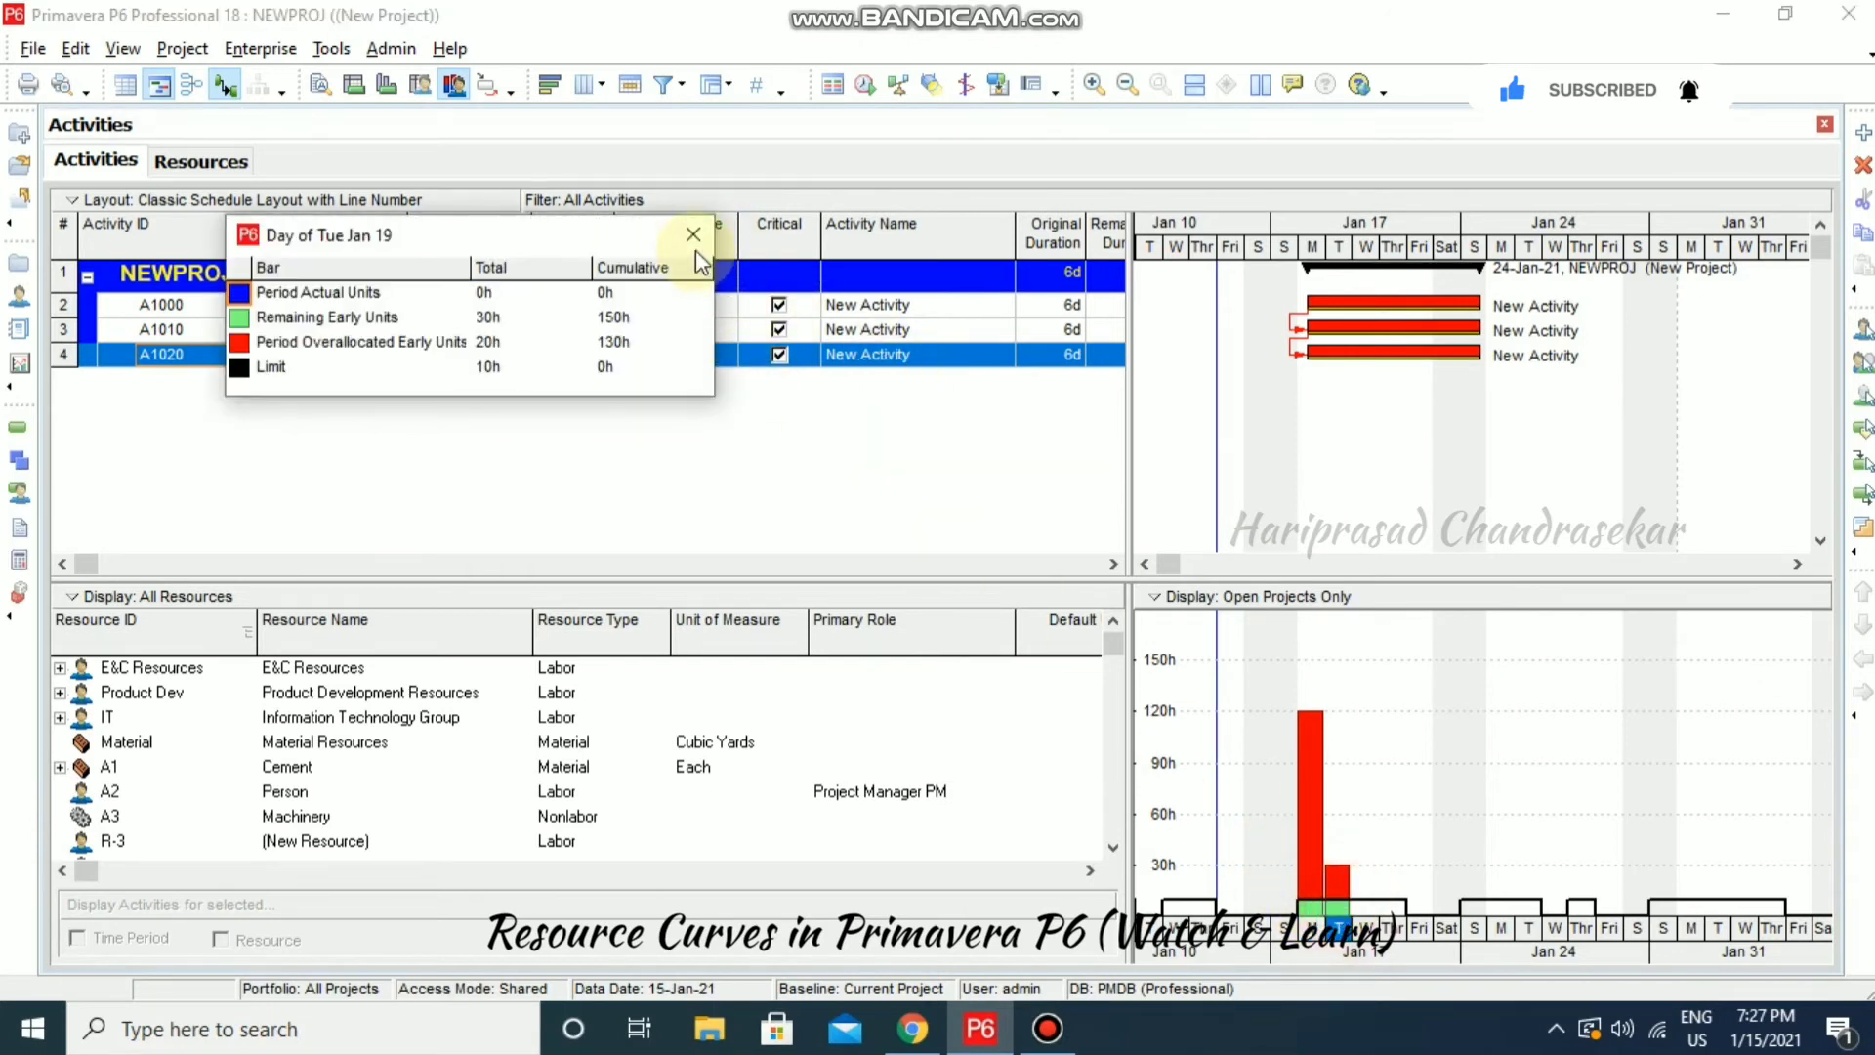
pyautogui.click(694, 238)
pyautogui.click(1367, 918)
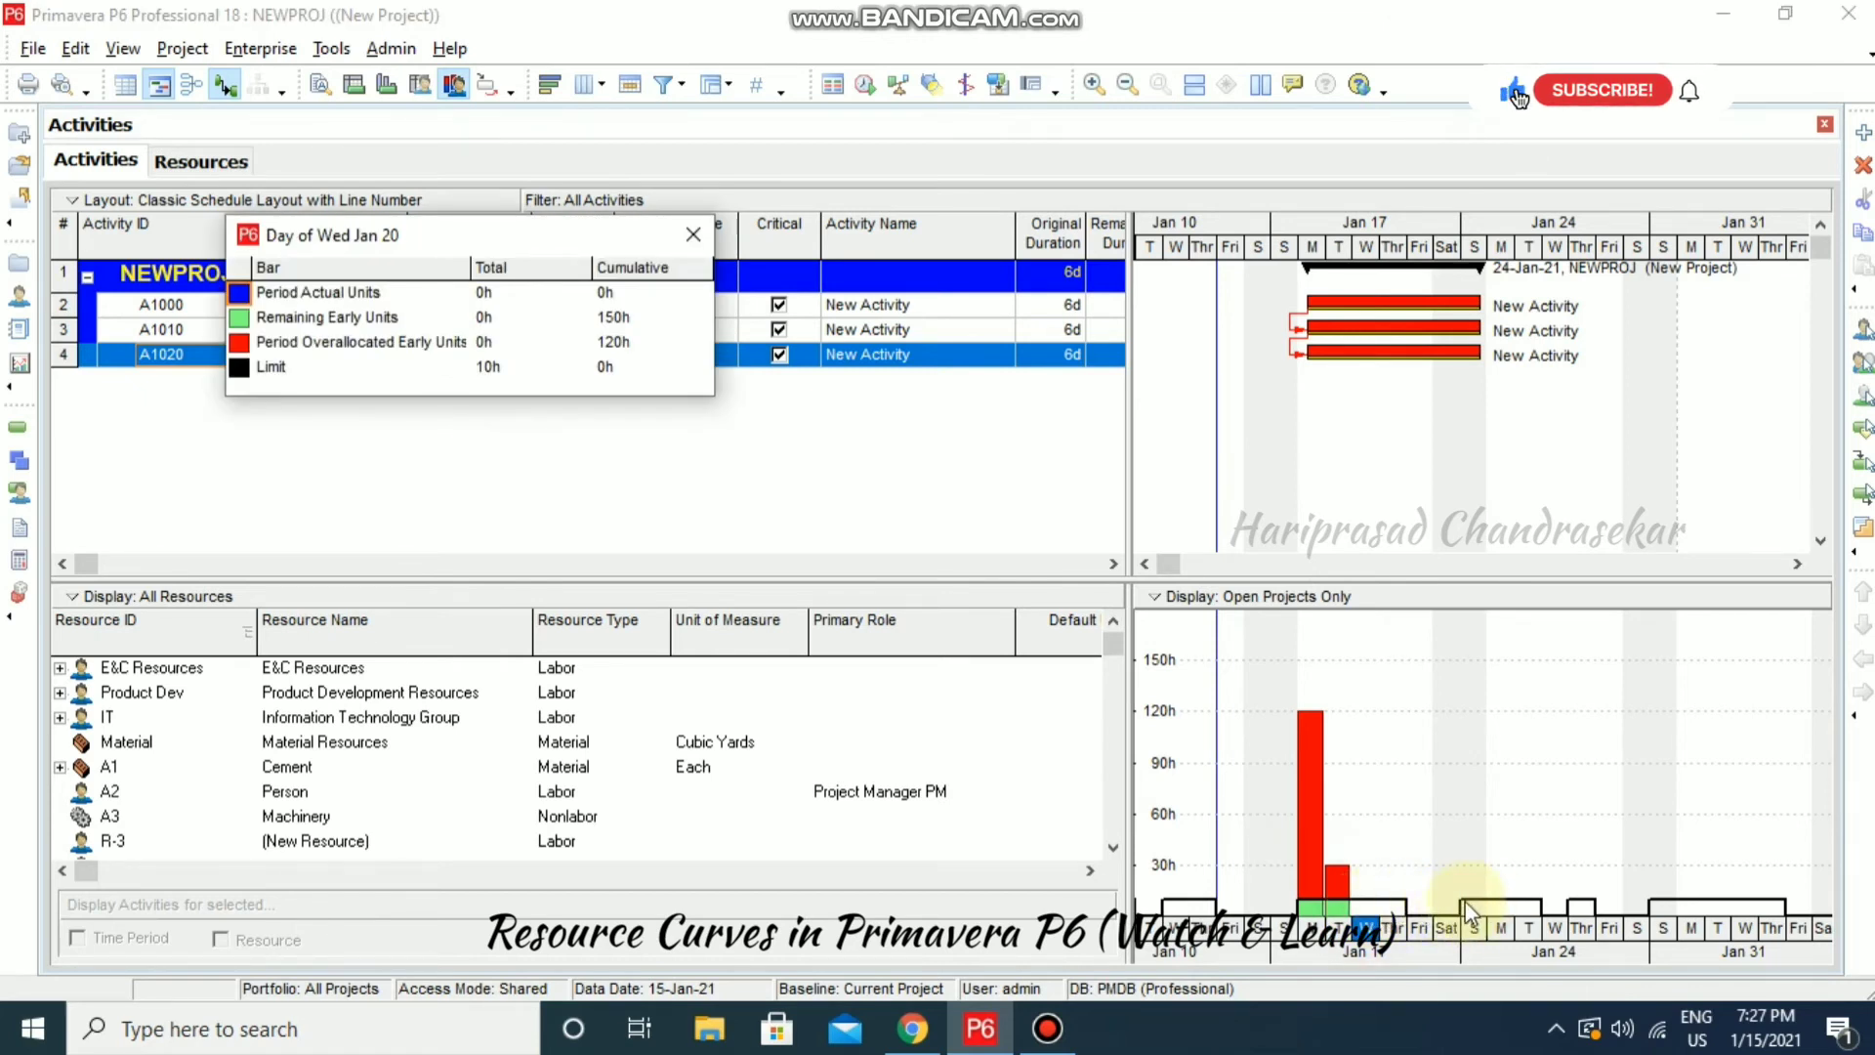
pyautogui.click(693, 234)
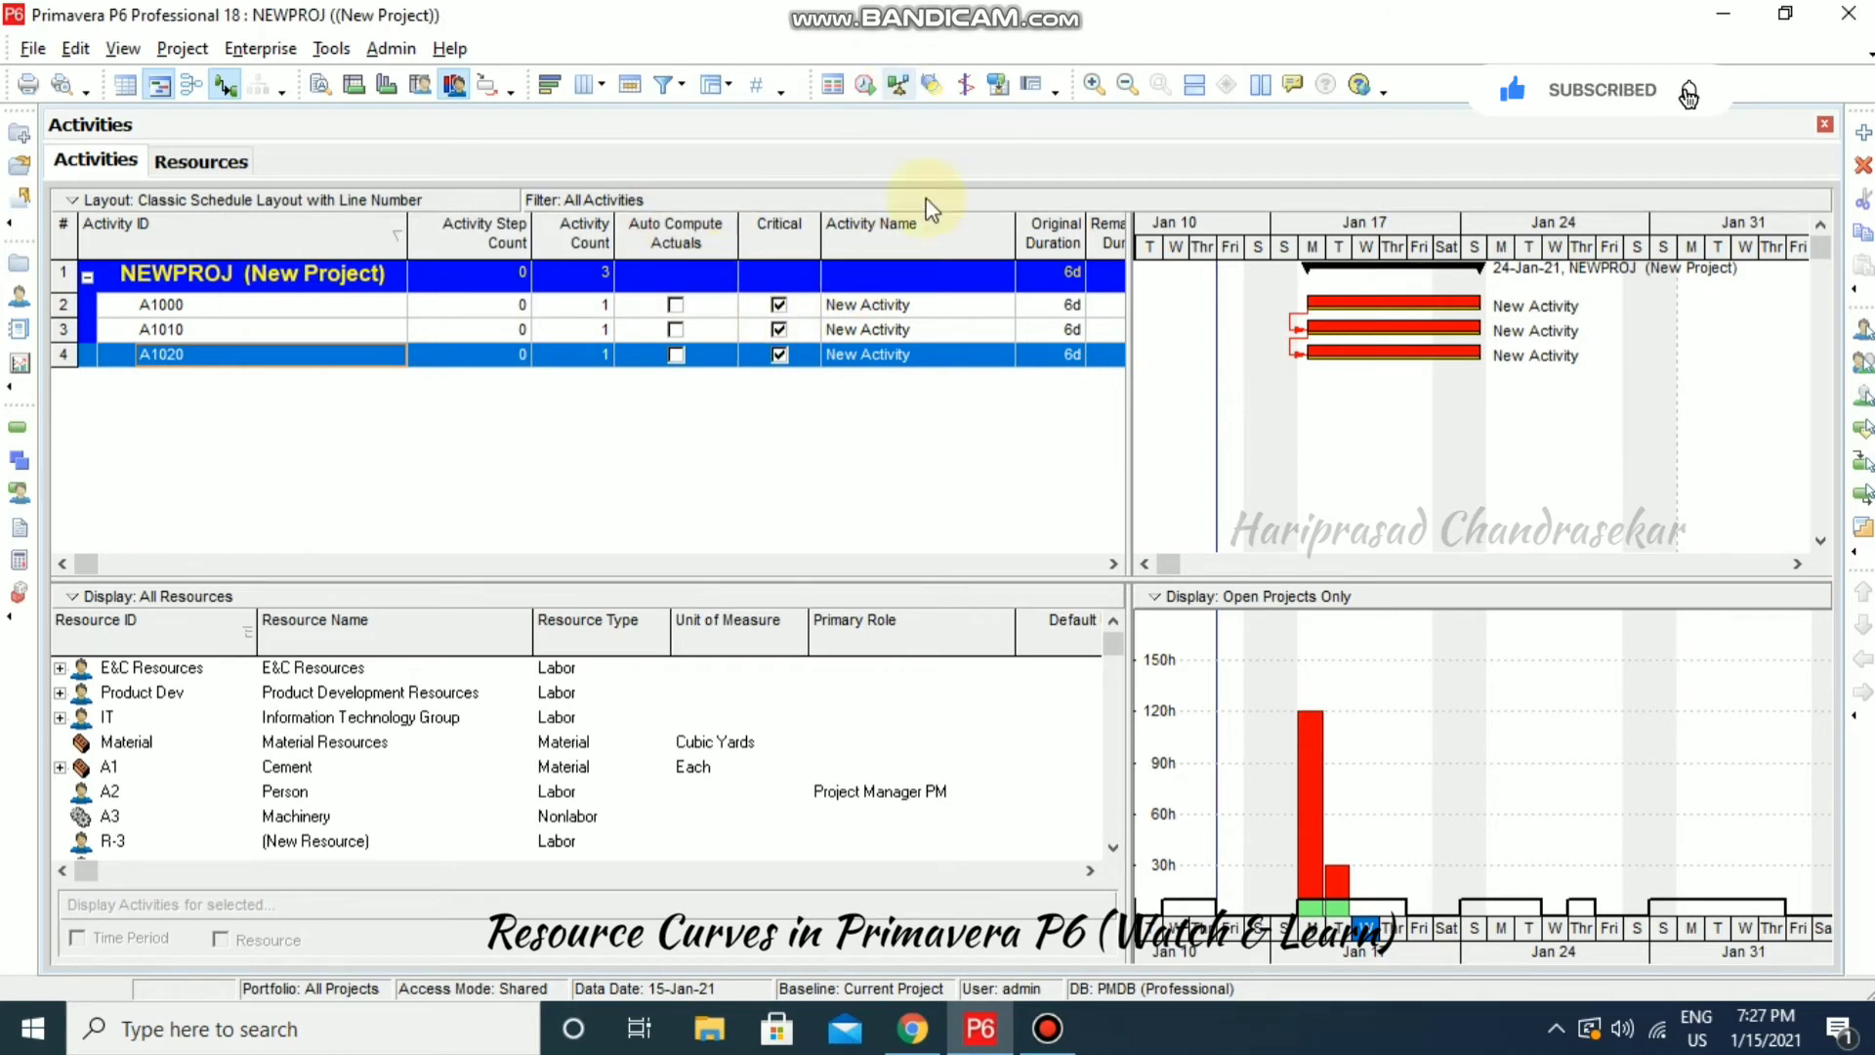
# - Level all resources with the activities' Start, Finish and Activity Leveling Priority columns in view
pyautogui.click(1113, 563)
pyautogui.click(1113, 564)
pyautogui.click(1113, 563)
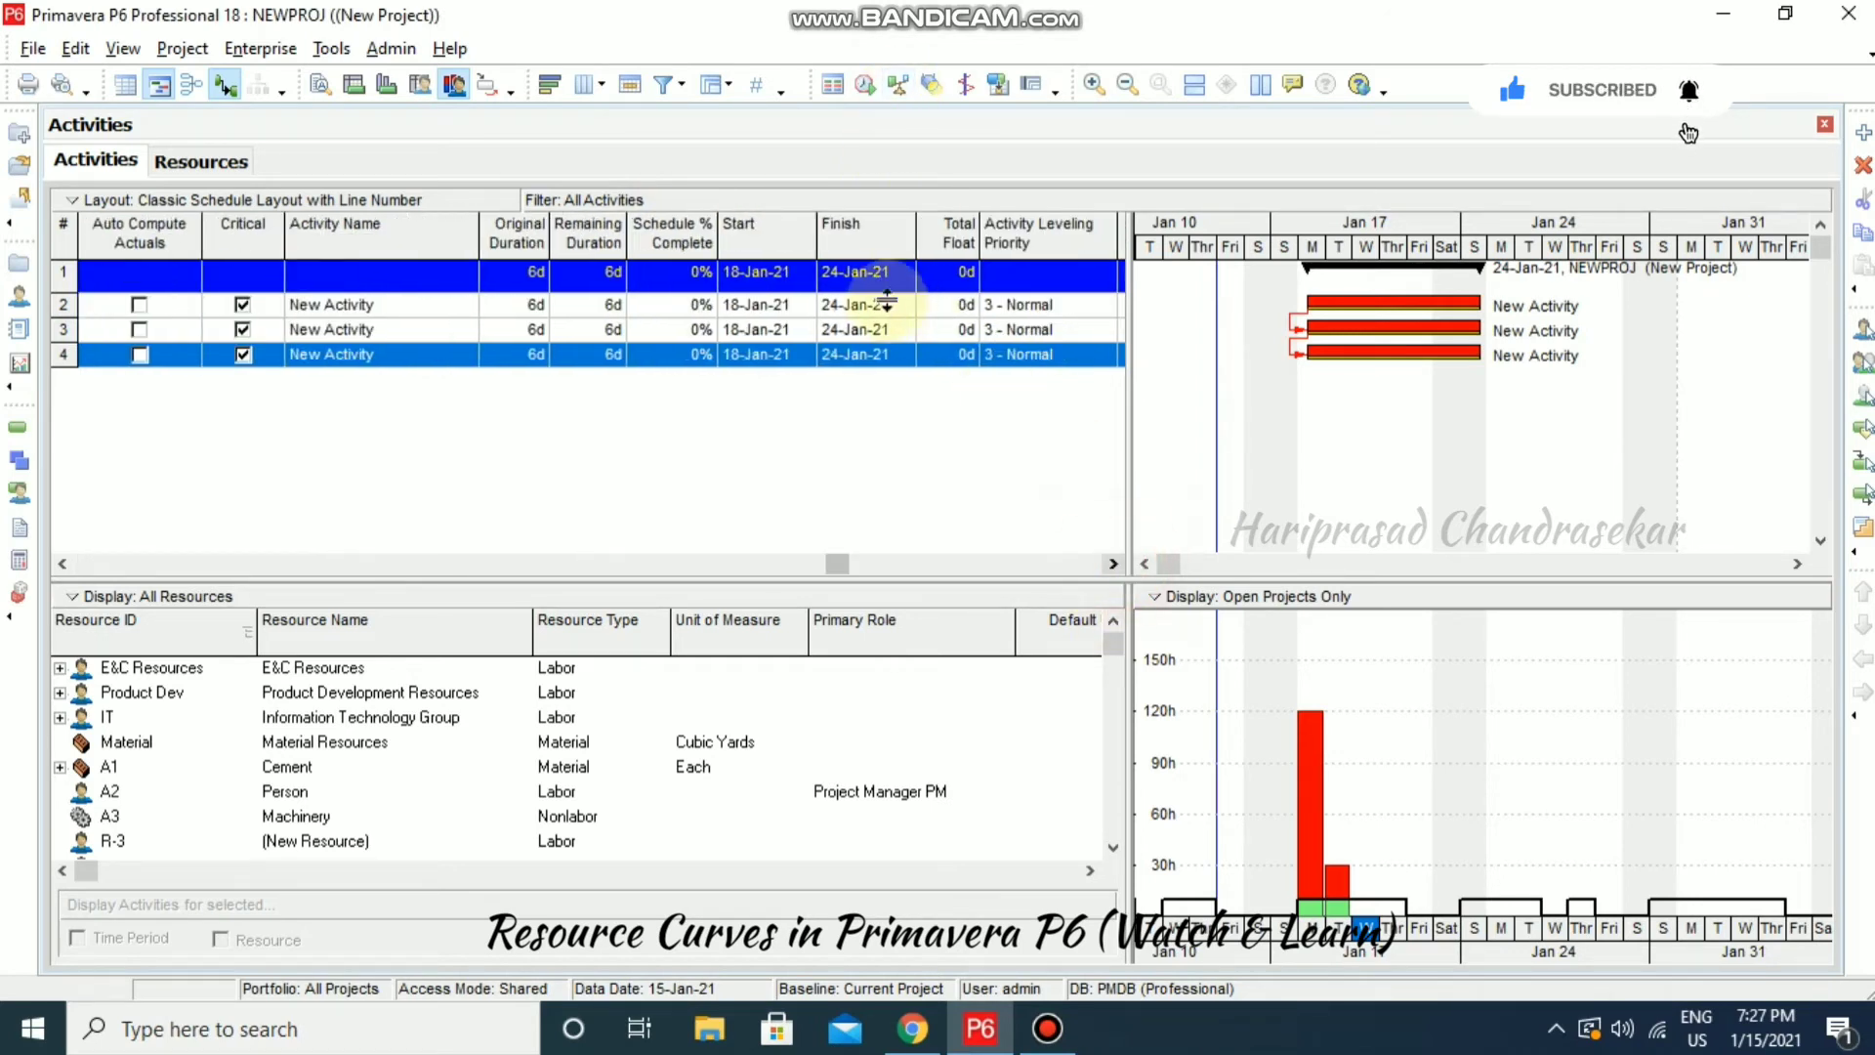
pyautogui.click(898, 85)
pyautogui.moveTo(1142, 183); pyautogui.dragTo(947, 367)
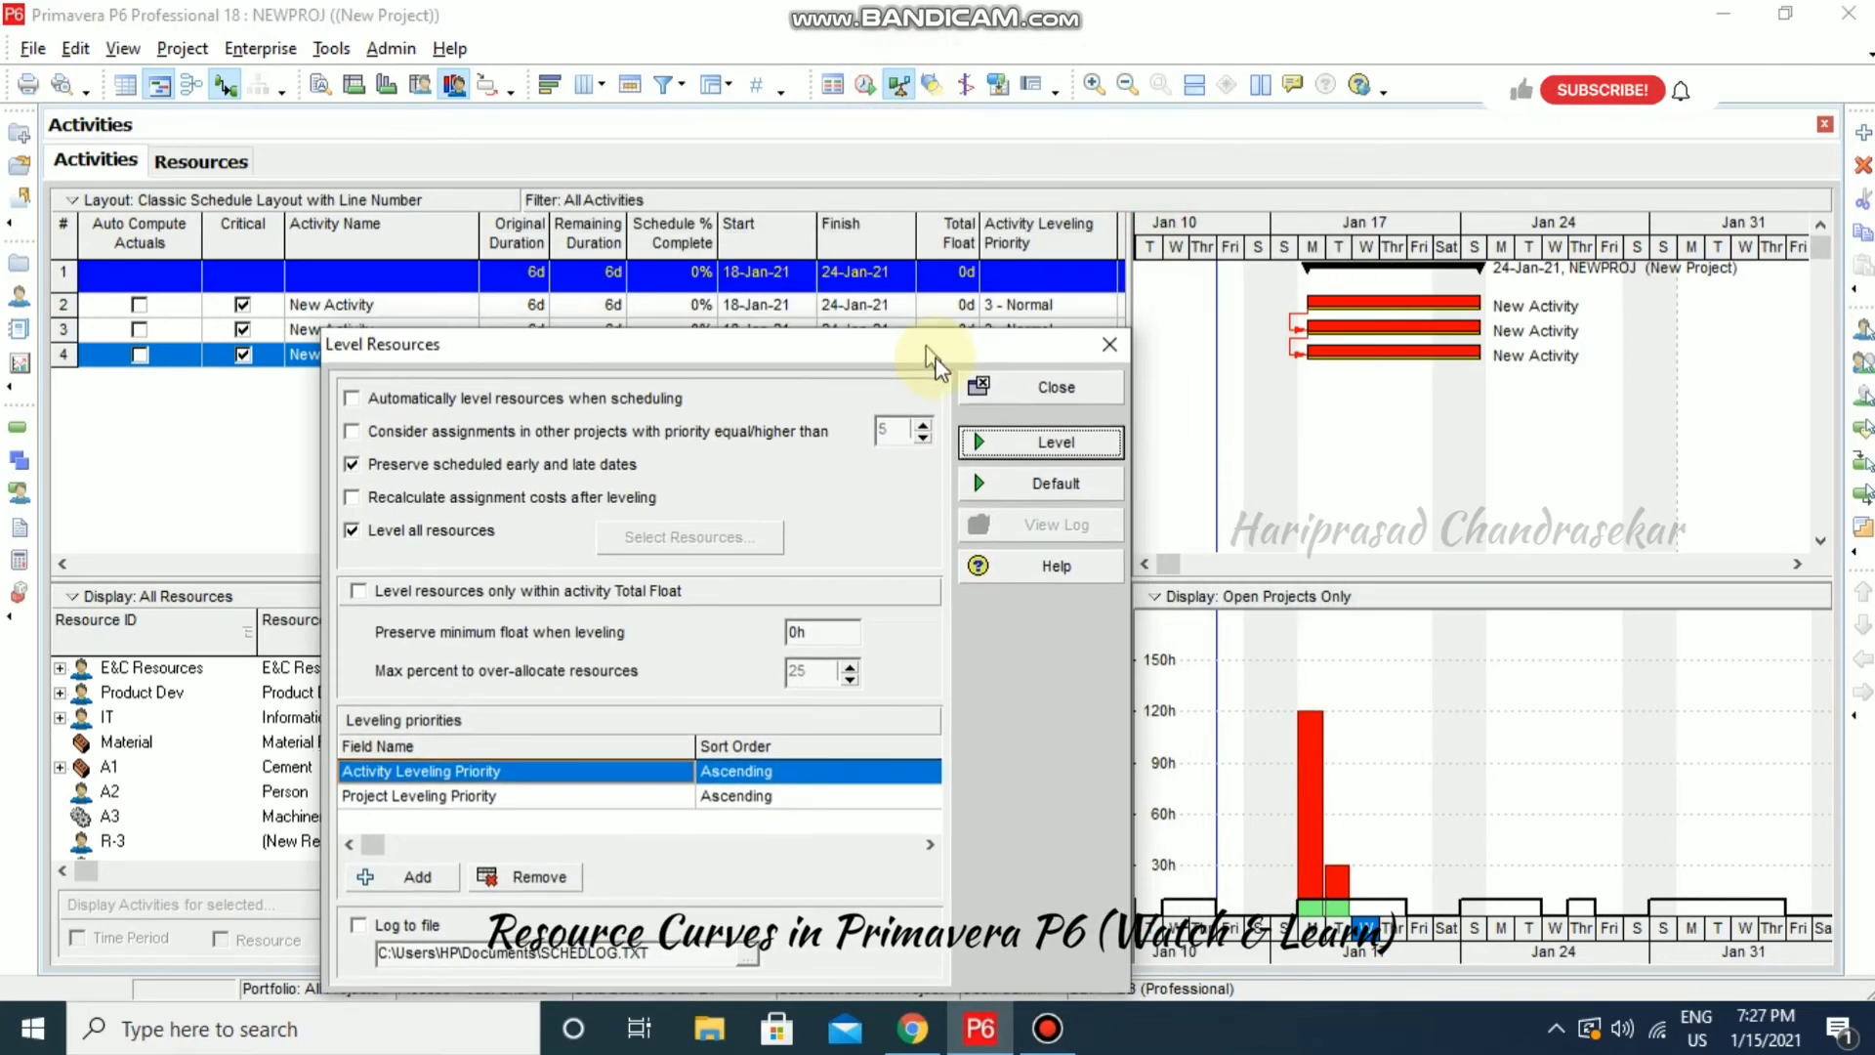
pyautogui.click(1043, 466)
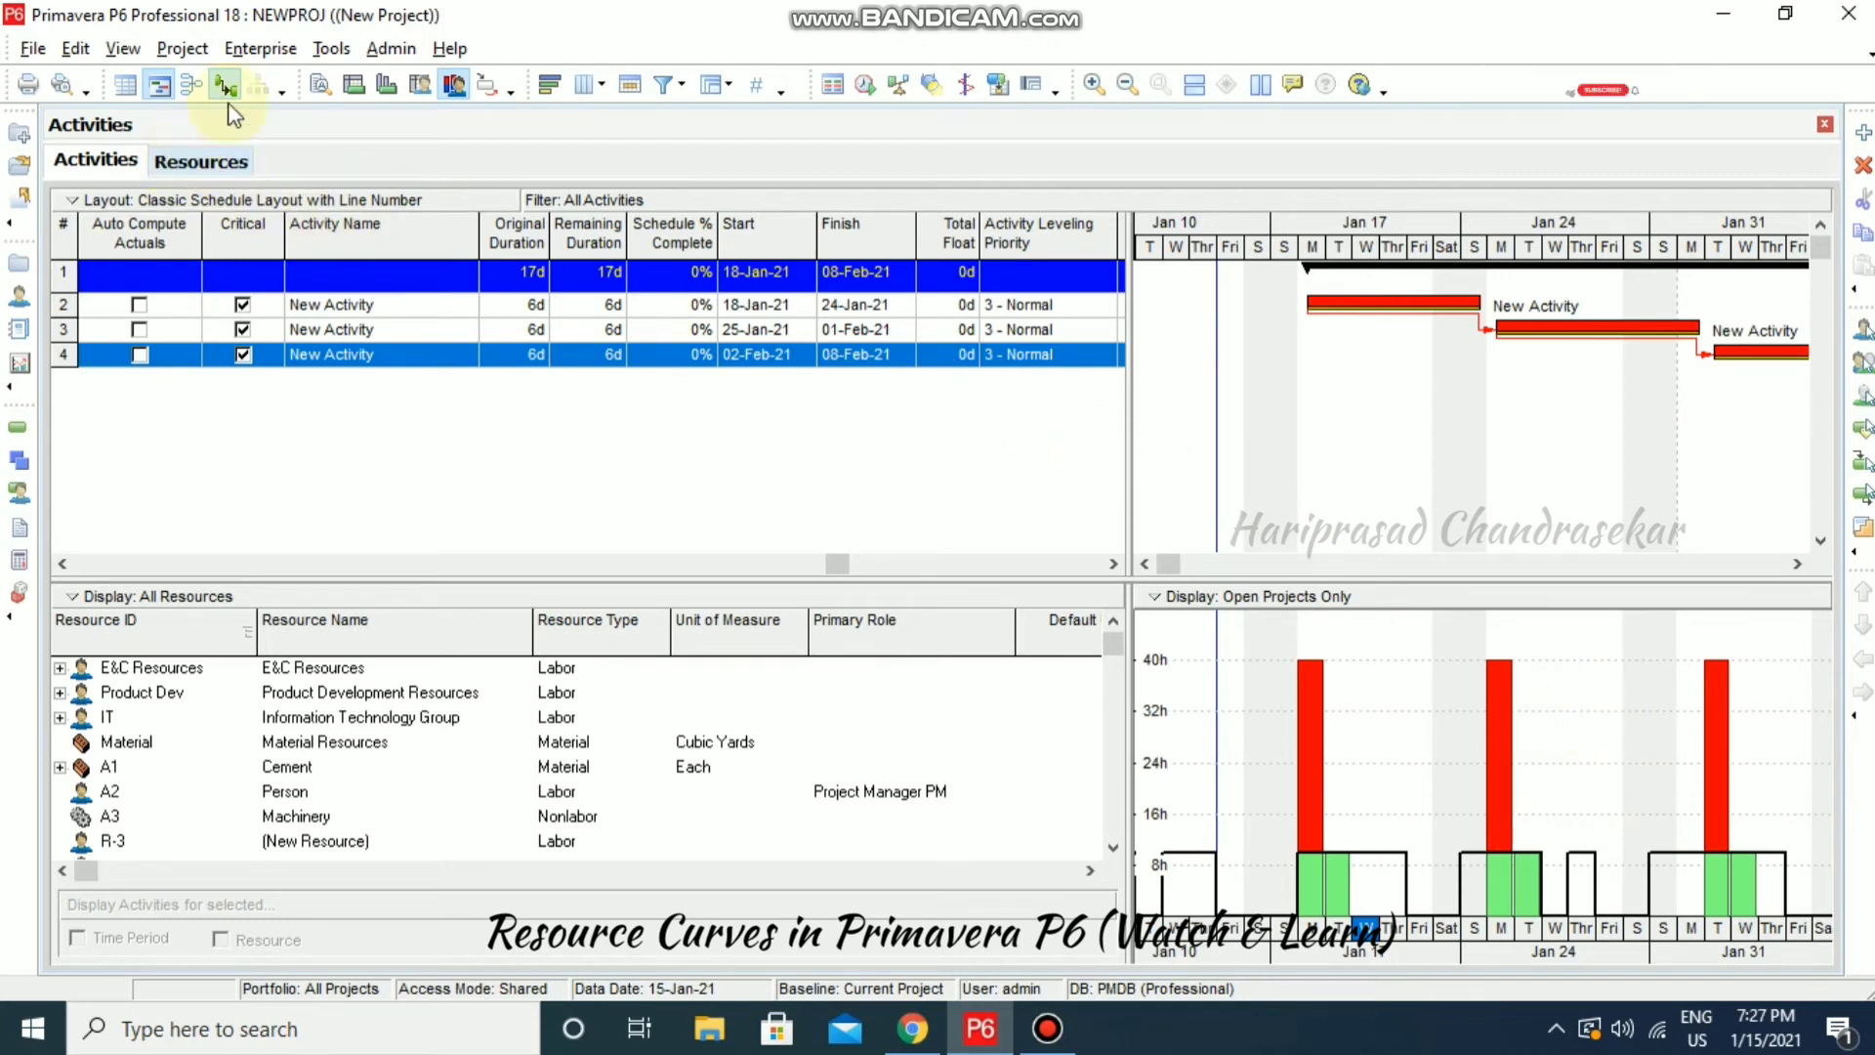
# - Replace the curve of the R-2 Labor resource on activity A1000 with the global Back Load Painter curve
pyautogui.click(321, 85)
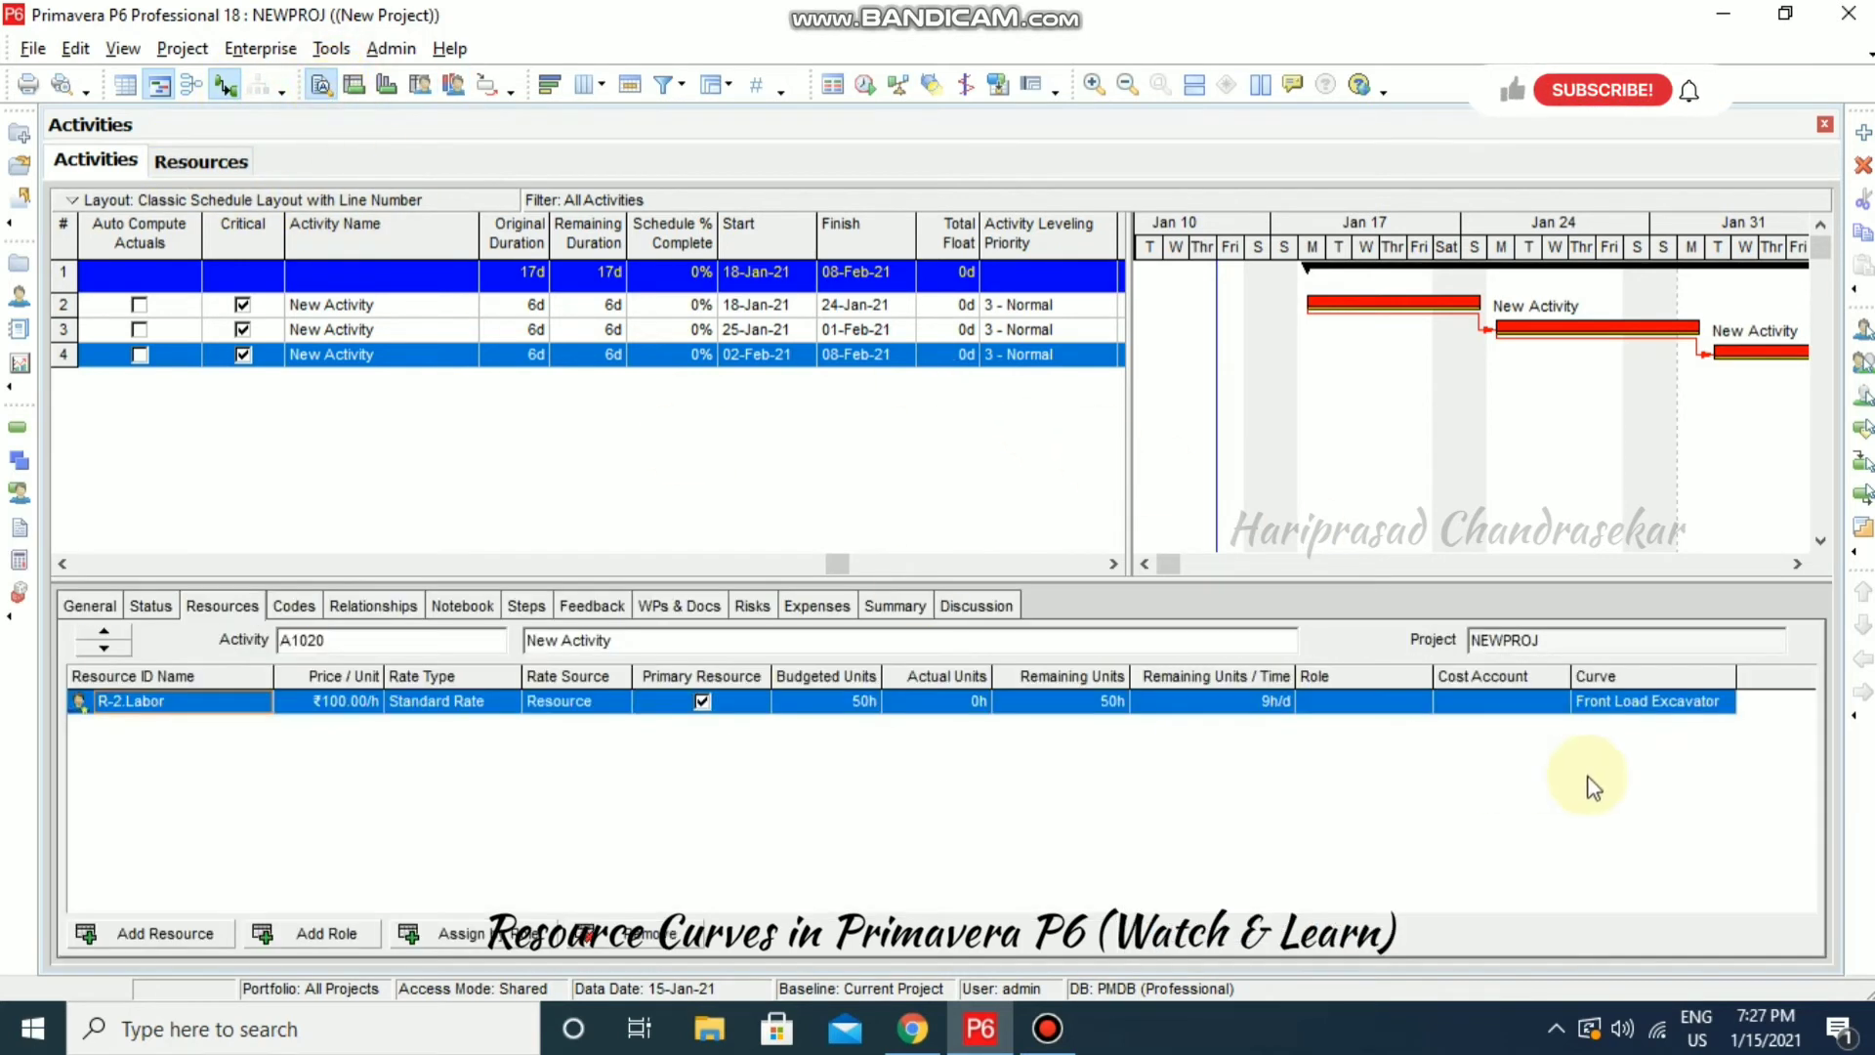
pyautogui.click(430, 305)
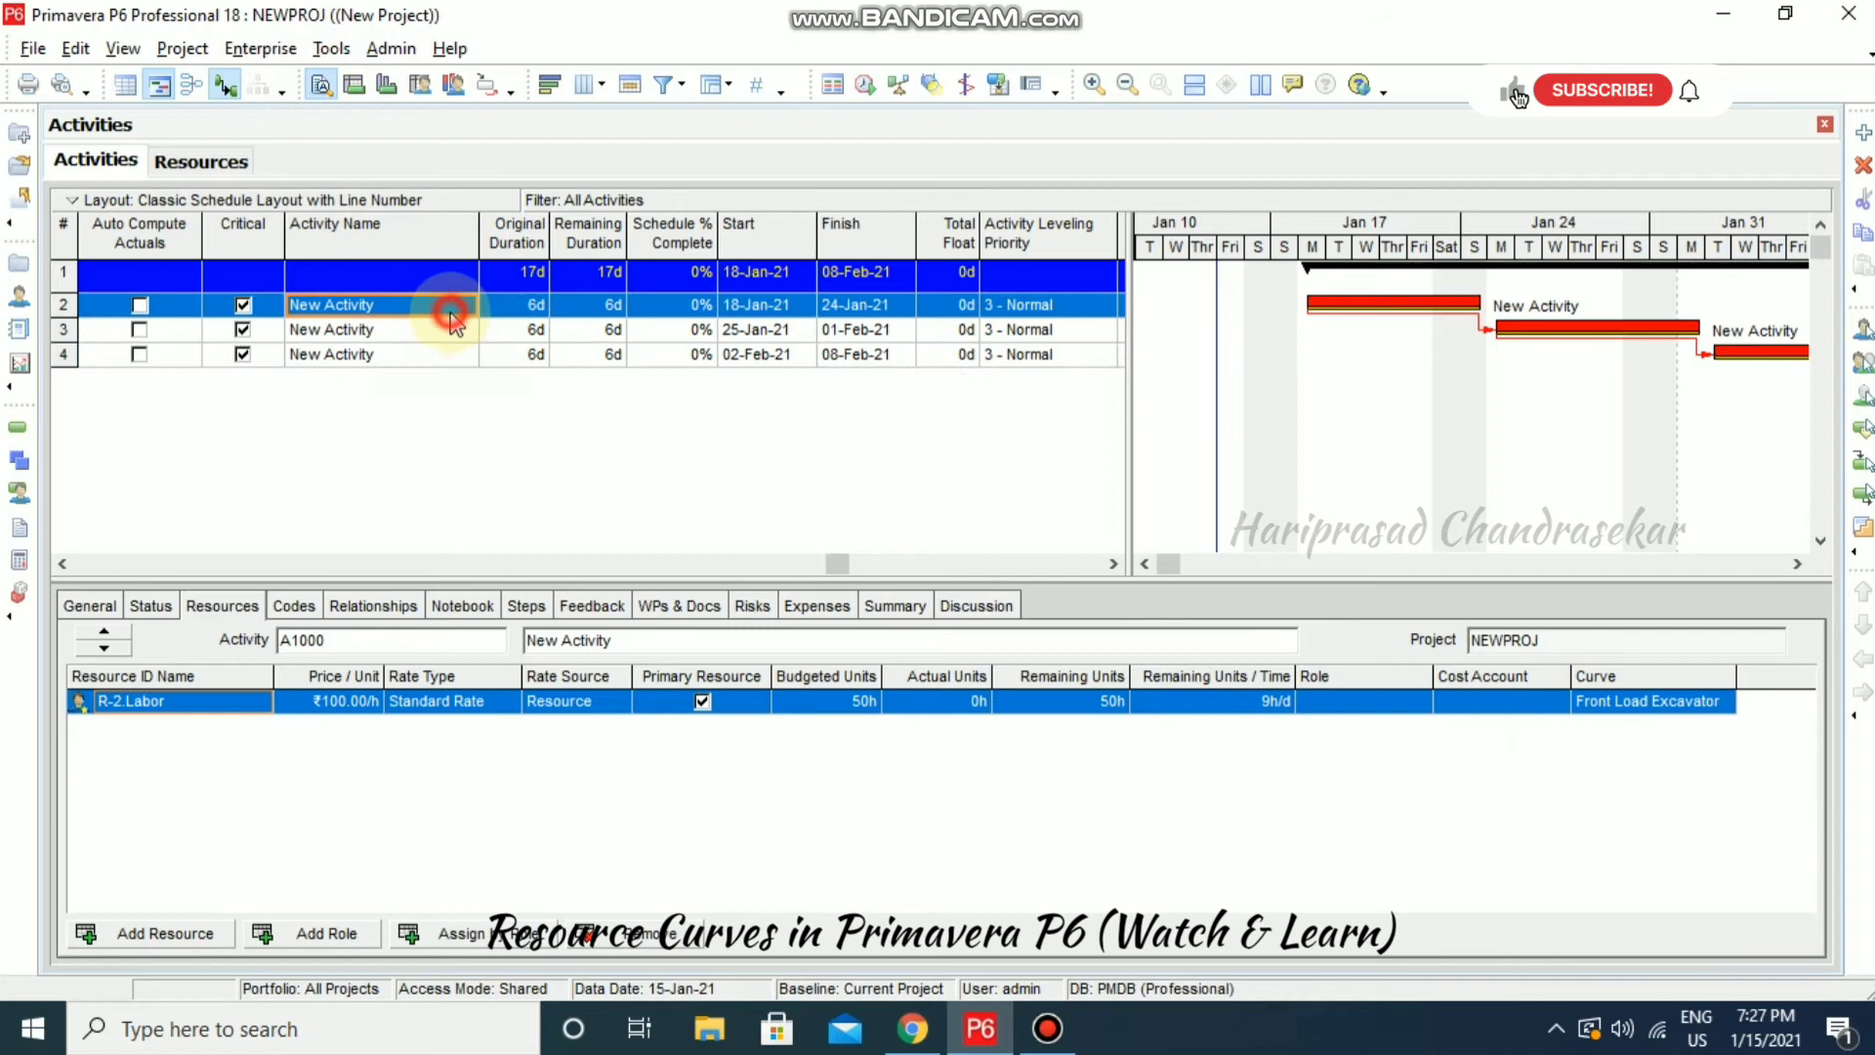
pyautogui.click(1734, 700)
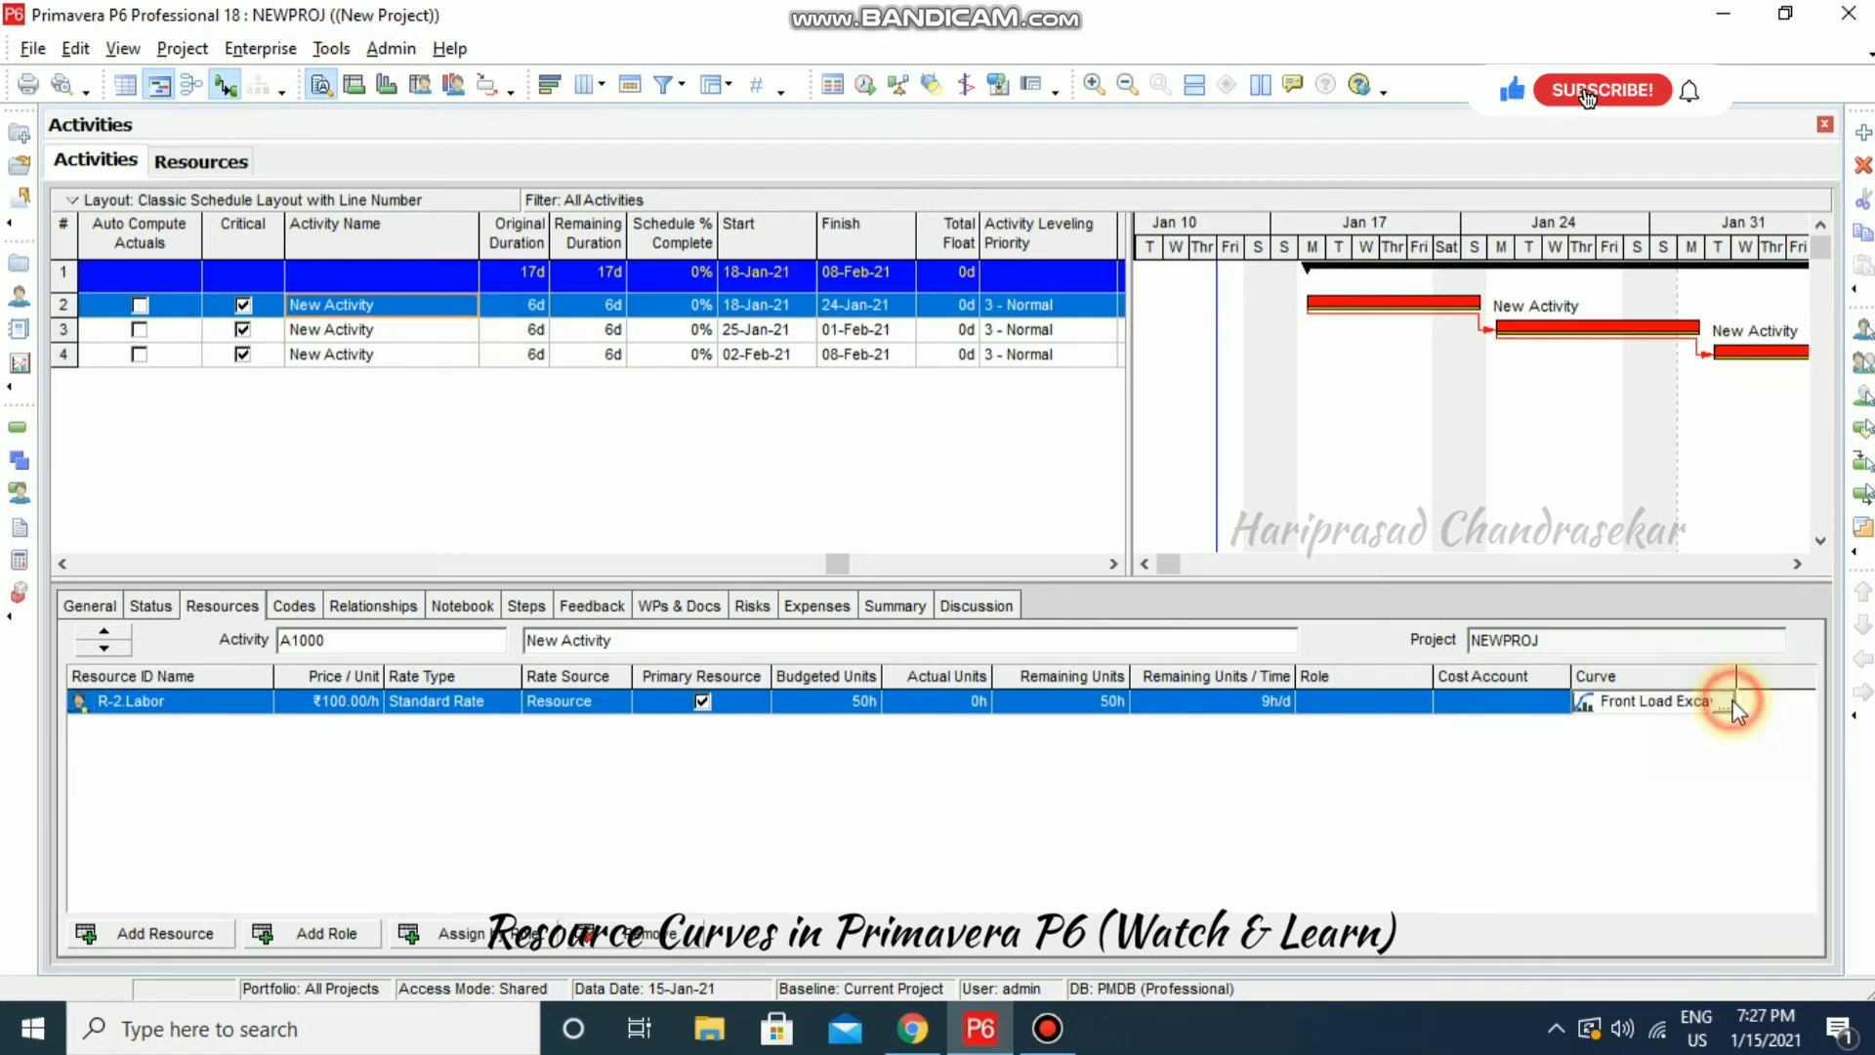
pyautogui.click(1724, 701)
pyautogui.moveTo(1076, 494); pyautogui.dragTo(1078, 728)
pyautogui.click(883, 710)
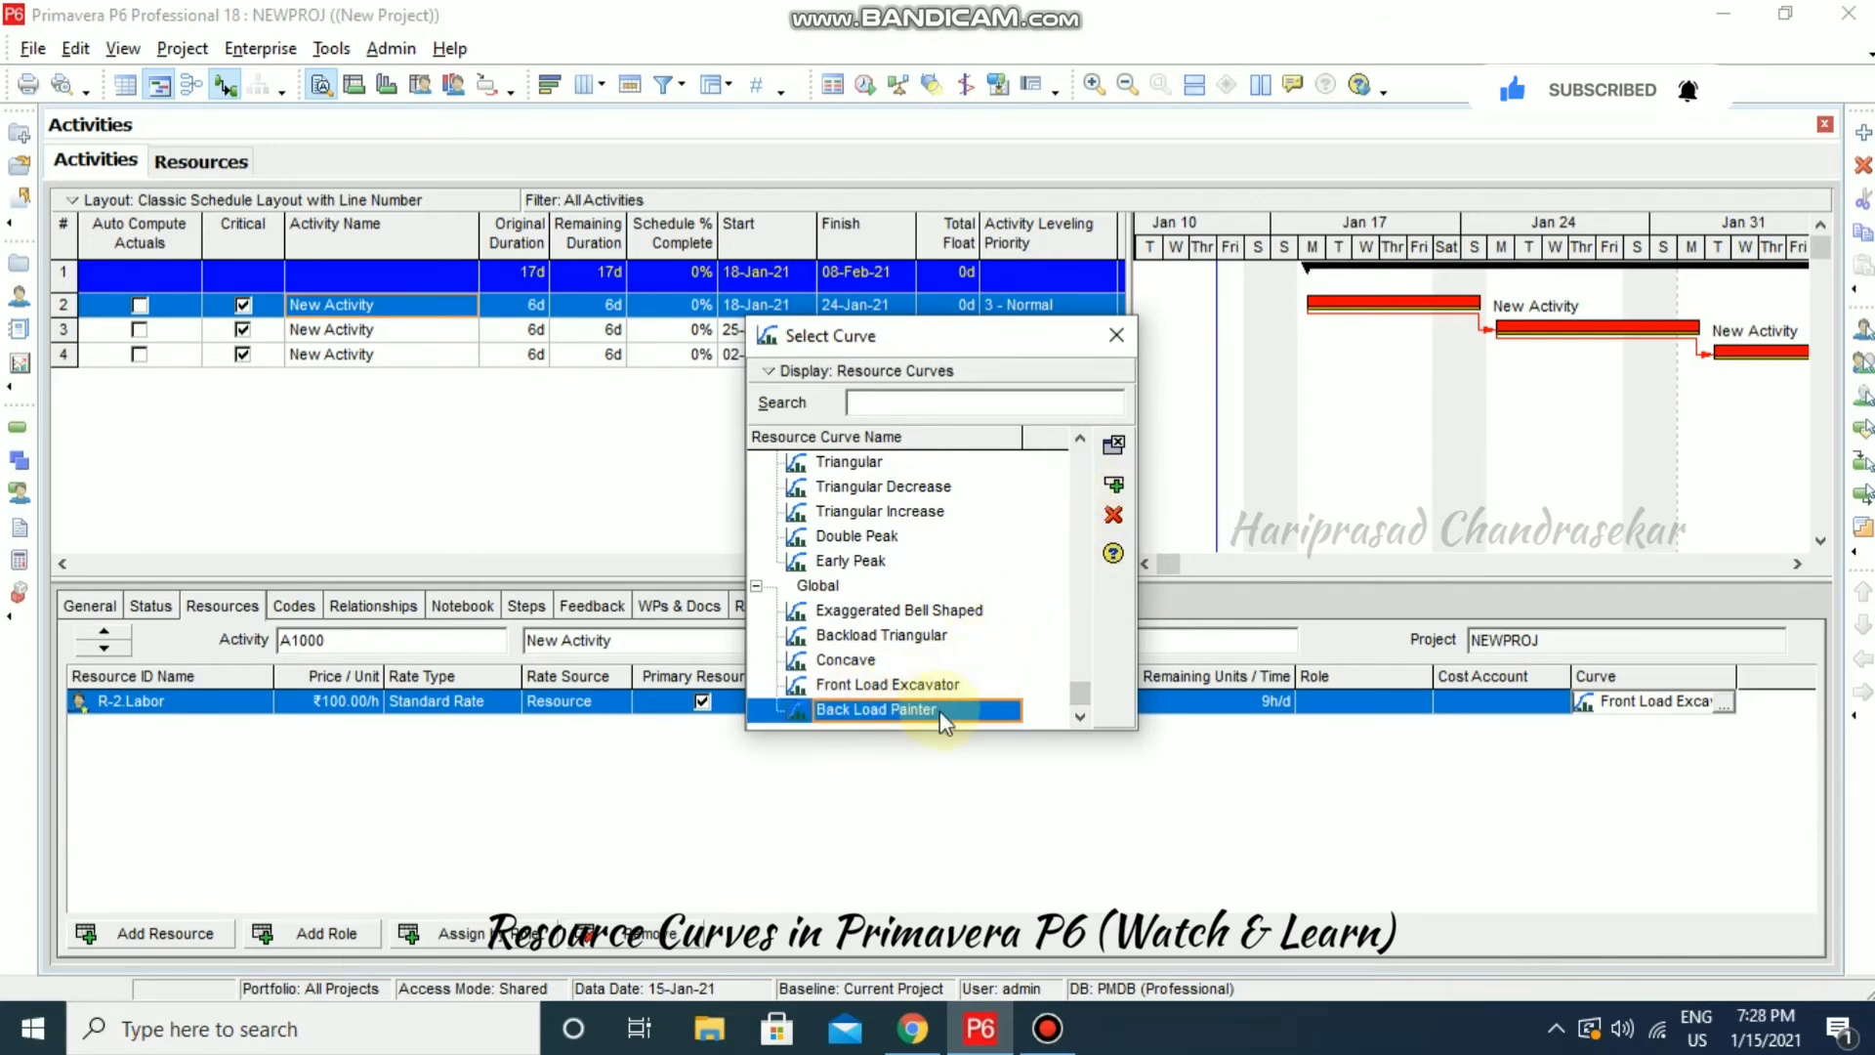
pyautogui.click(1113, 445)
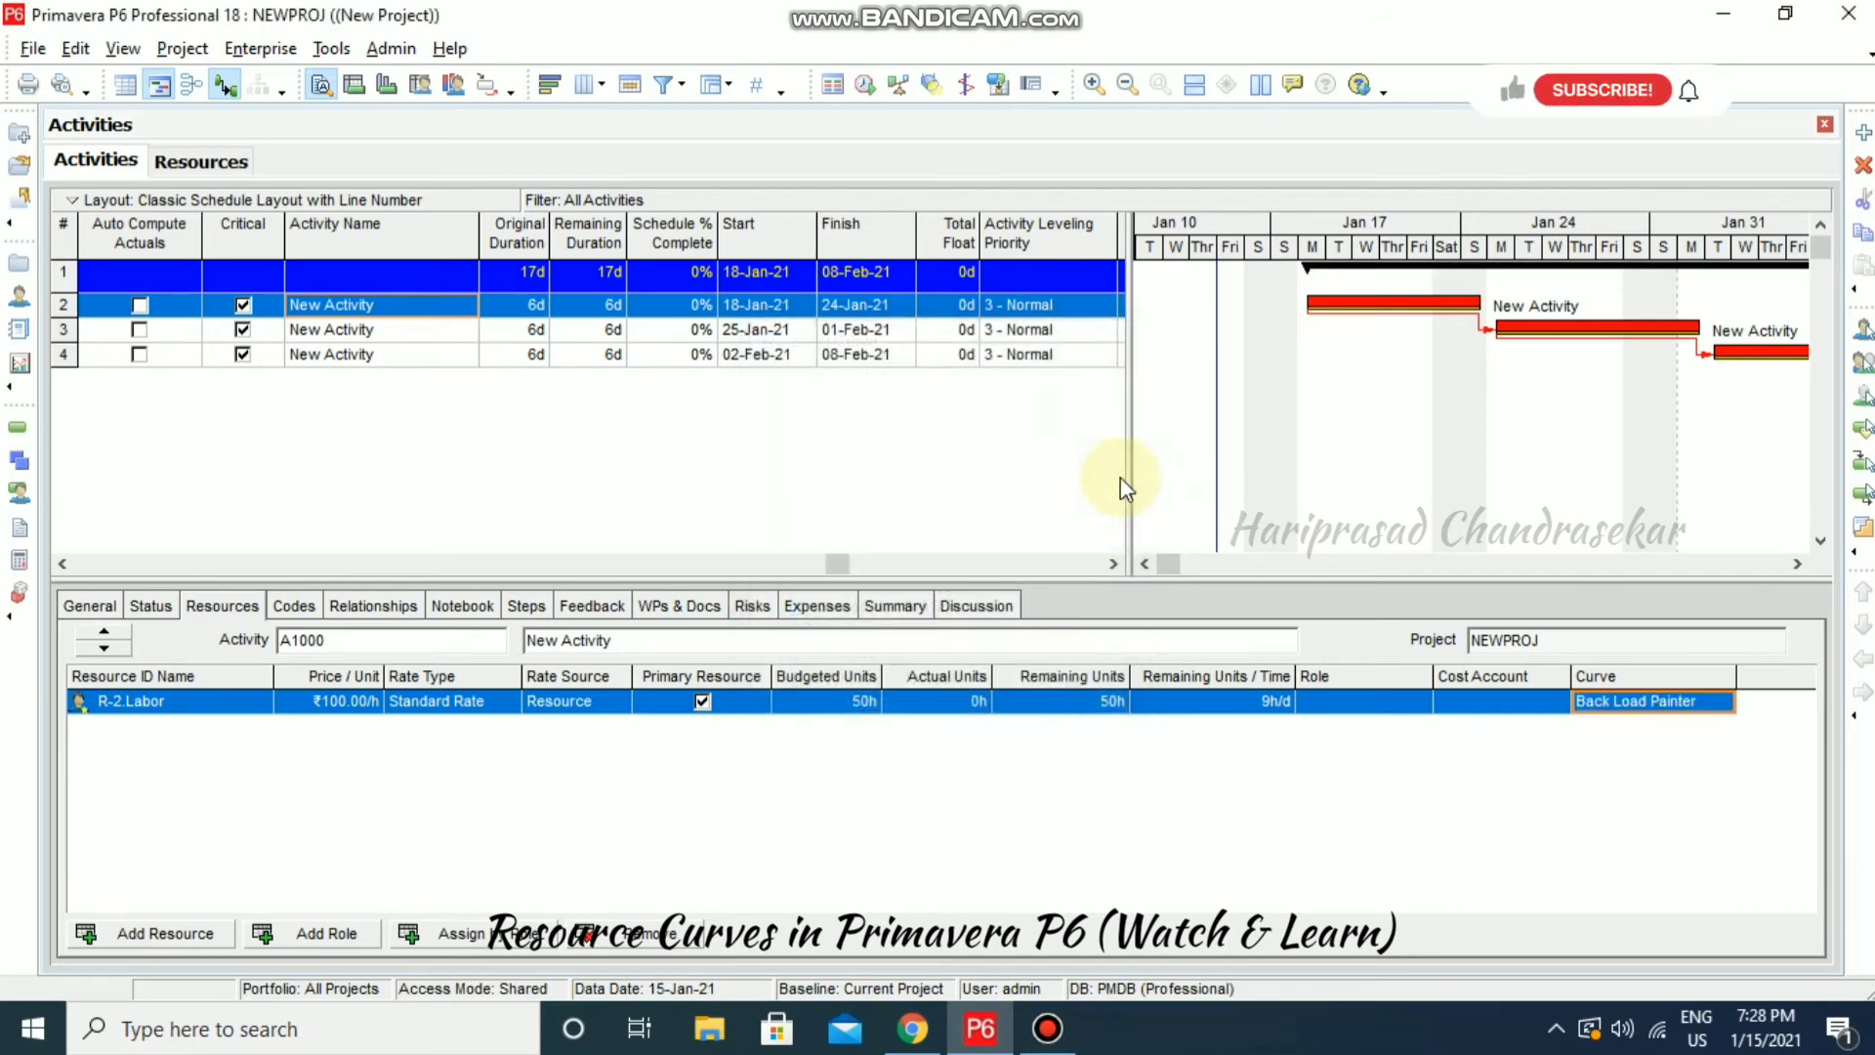
# - Replace the curve of the R-2 Labor resource on activity A1010 with the global Back Load Painter curve
pyautogui.click(981, 329)
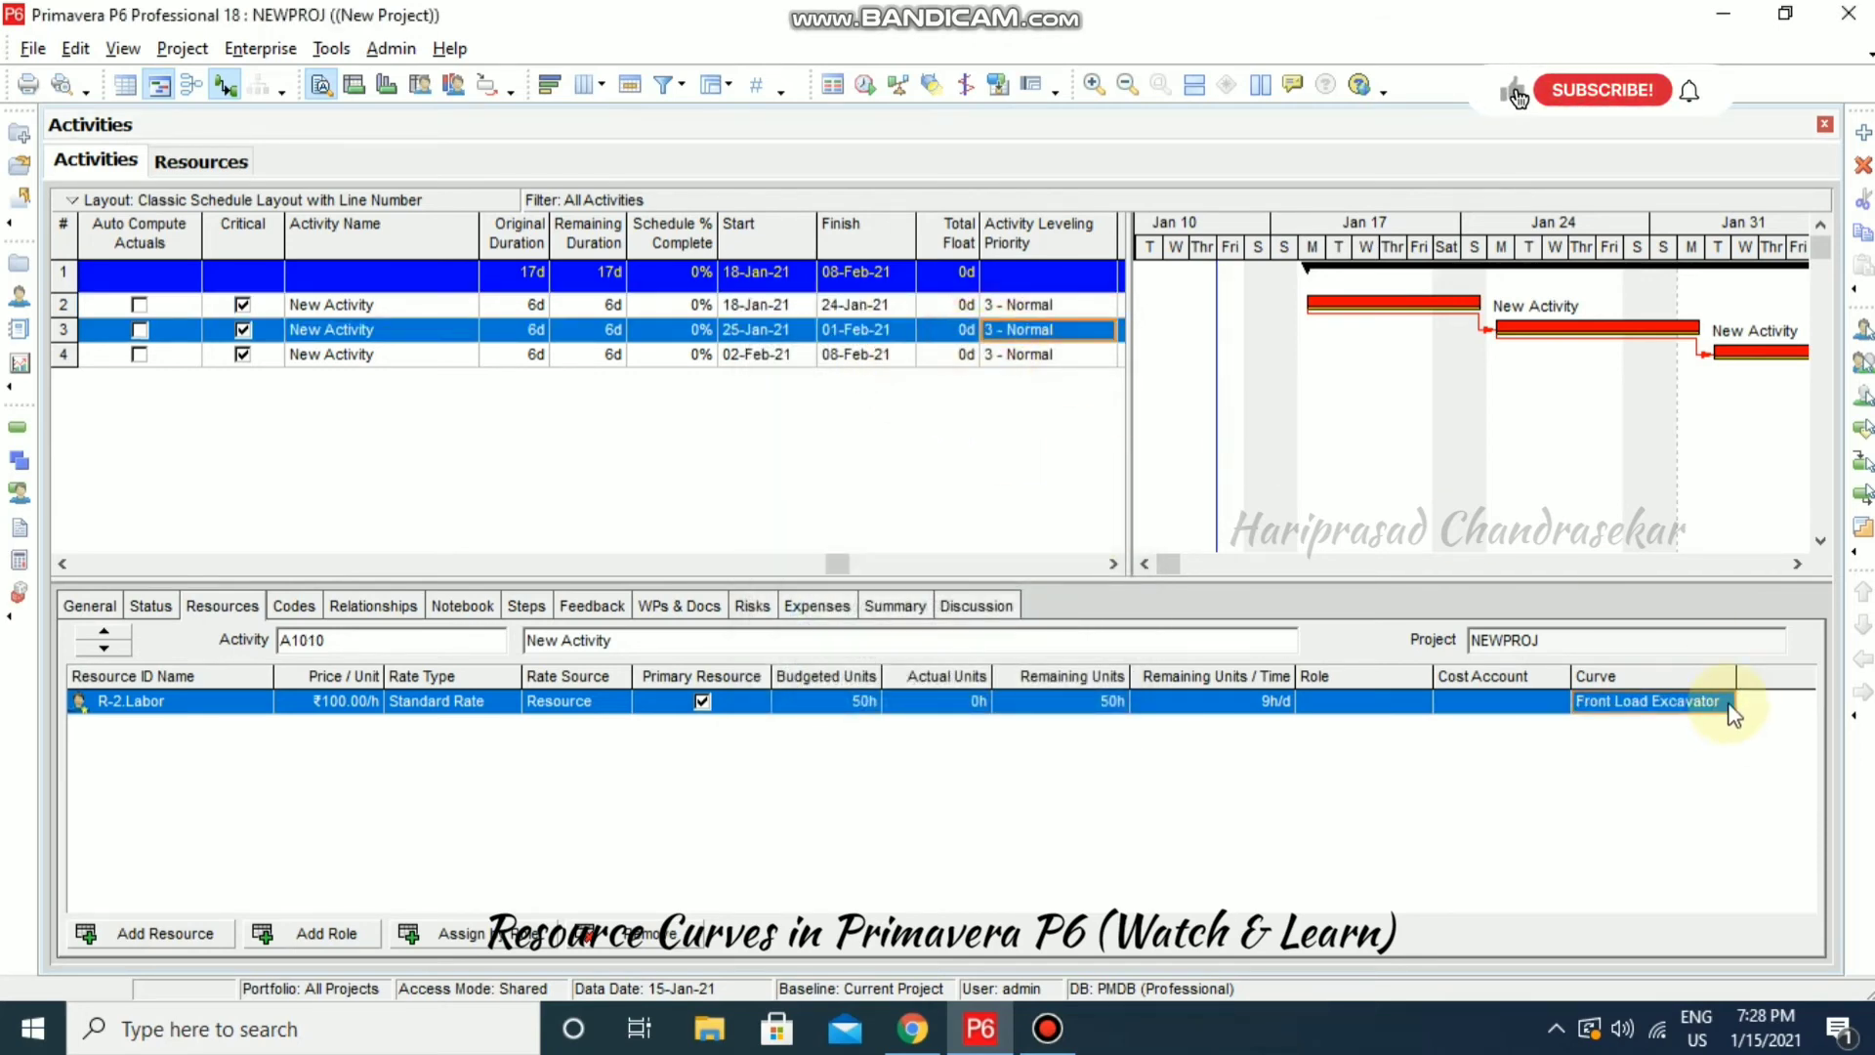
pyautogui.click(1727, 702)
pyautogui.click(946, 688)
pyautogui.scroll(-2, 946, 689)
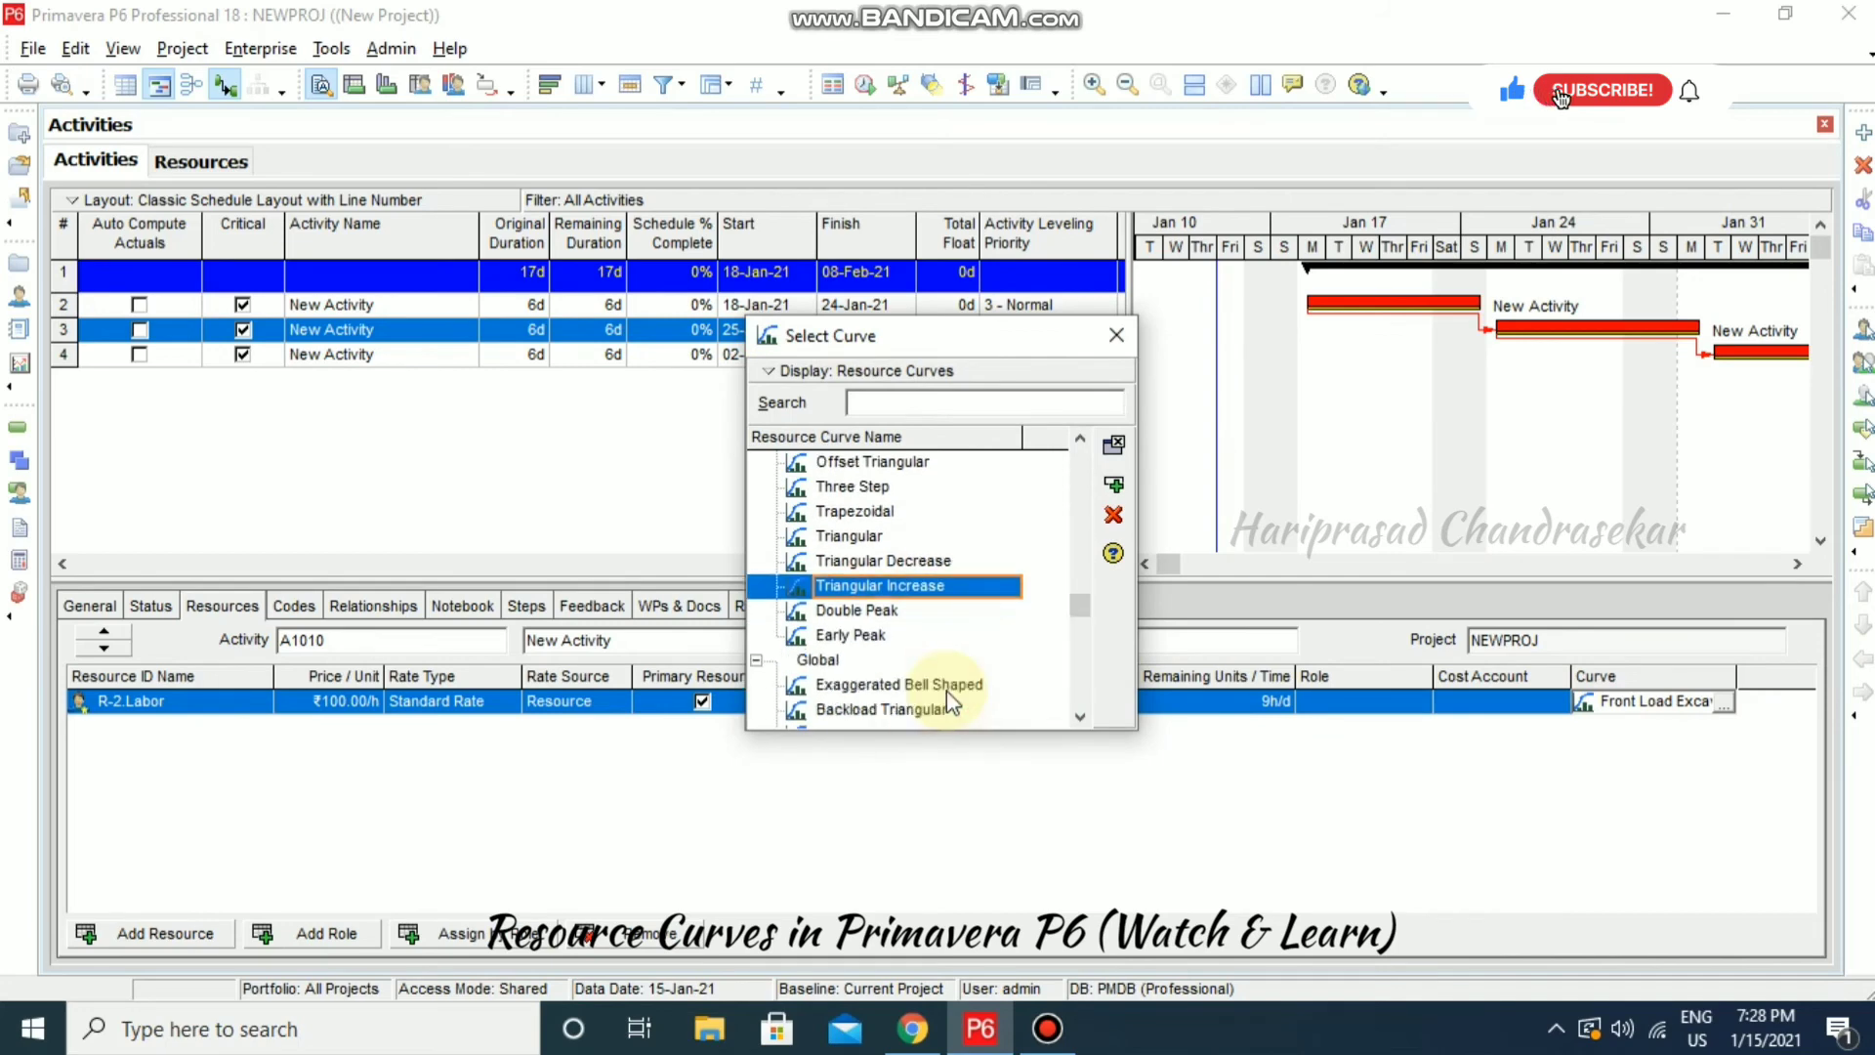
pyautogui.scroll(-1, 947, 689)
pyautogui.doubleClick(943, 708)
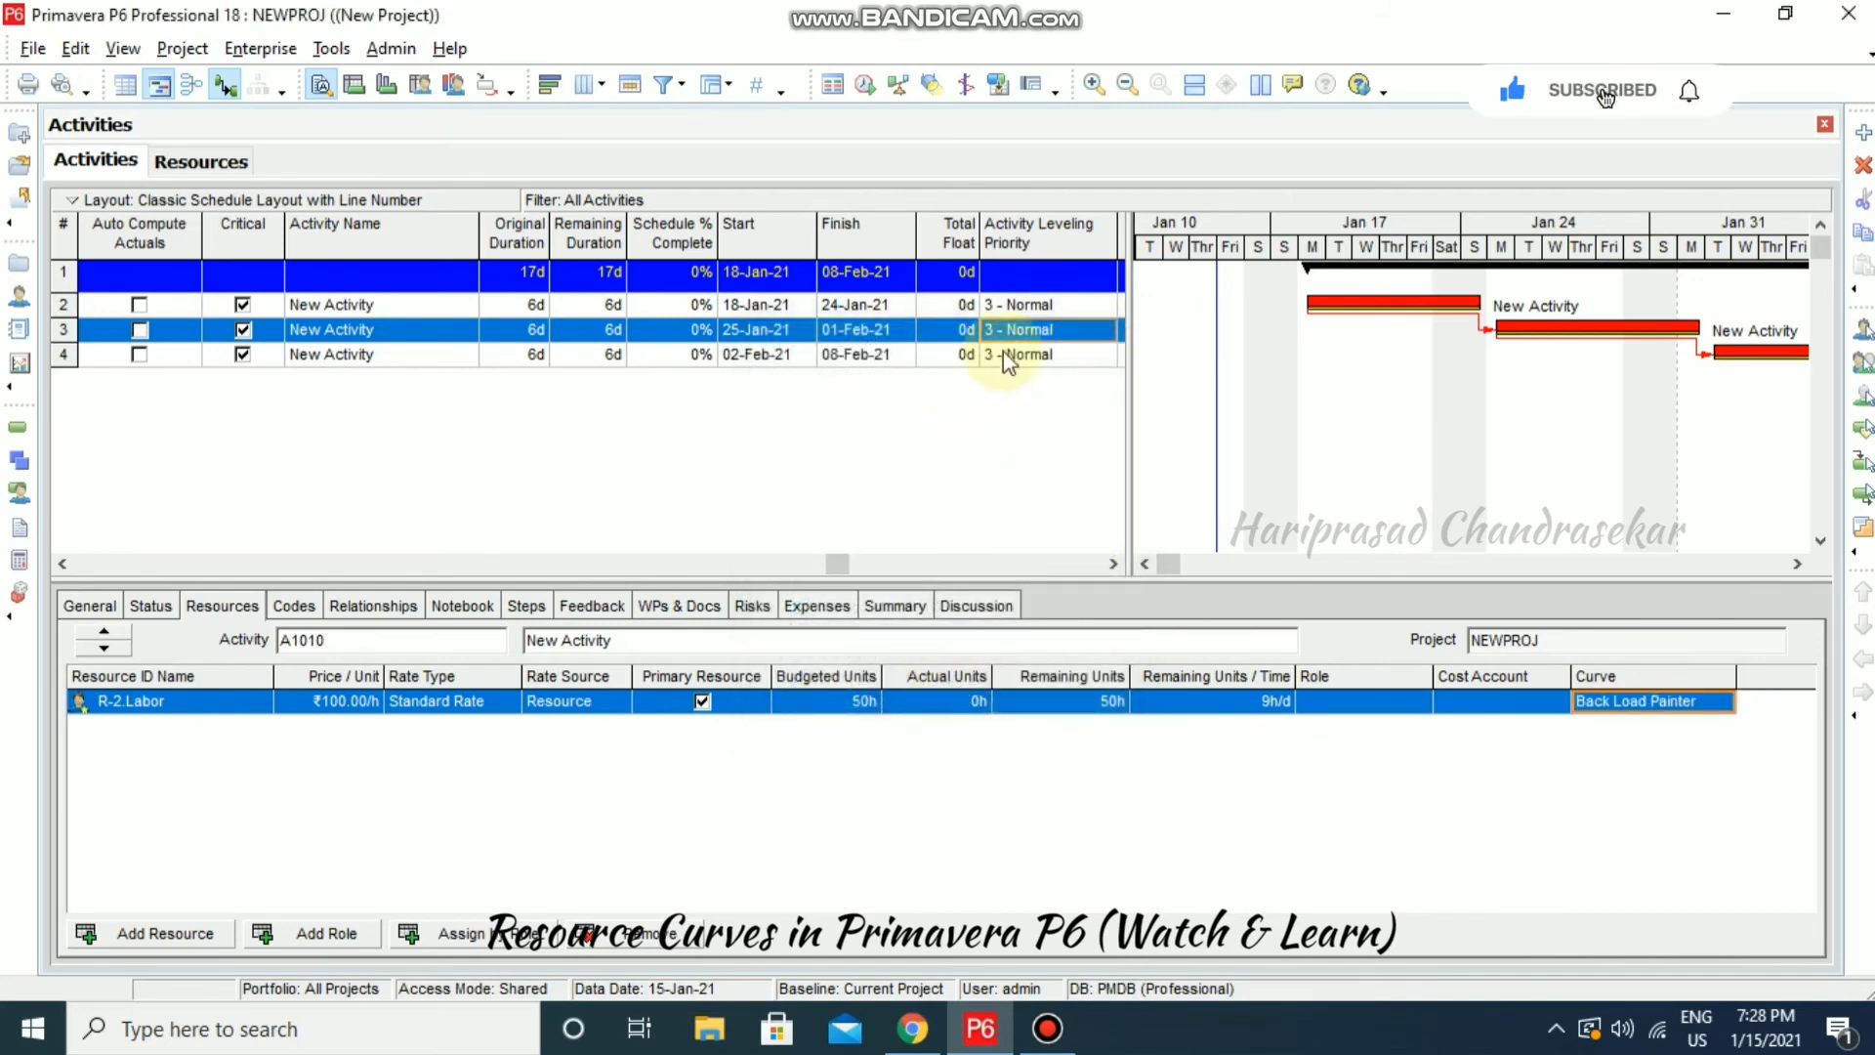
# - Replace the curve of the R-2 Labor resource on activity A1020 with the global Back Load Painter curve
pyautogui.click(1016, 354)
pyautogui.click(1711, 703)
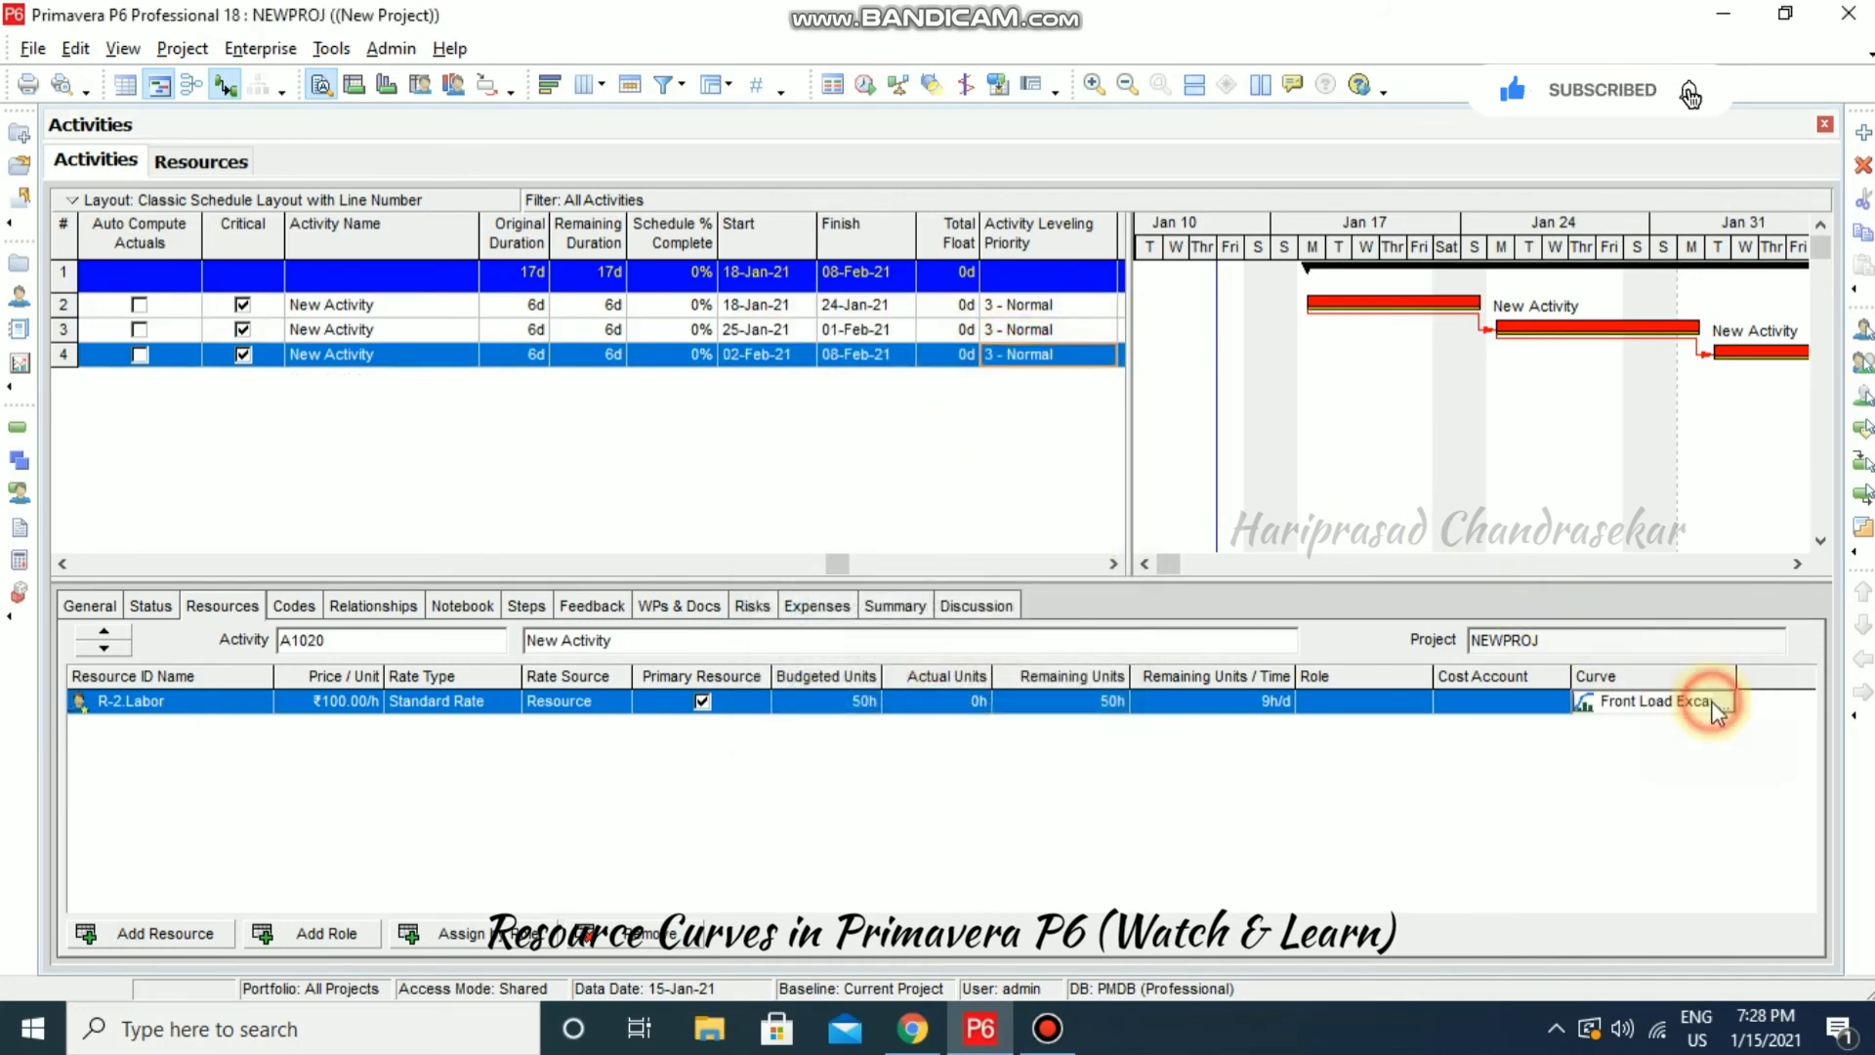
pyautogui.click(1724, 704)
pyautogui.moveTo(1074, 486); pyautogui.dragTo(1075, 699)
pyautogui.doubleClick(945, 707)
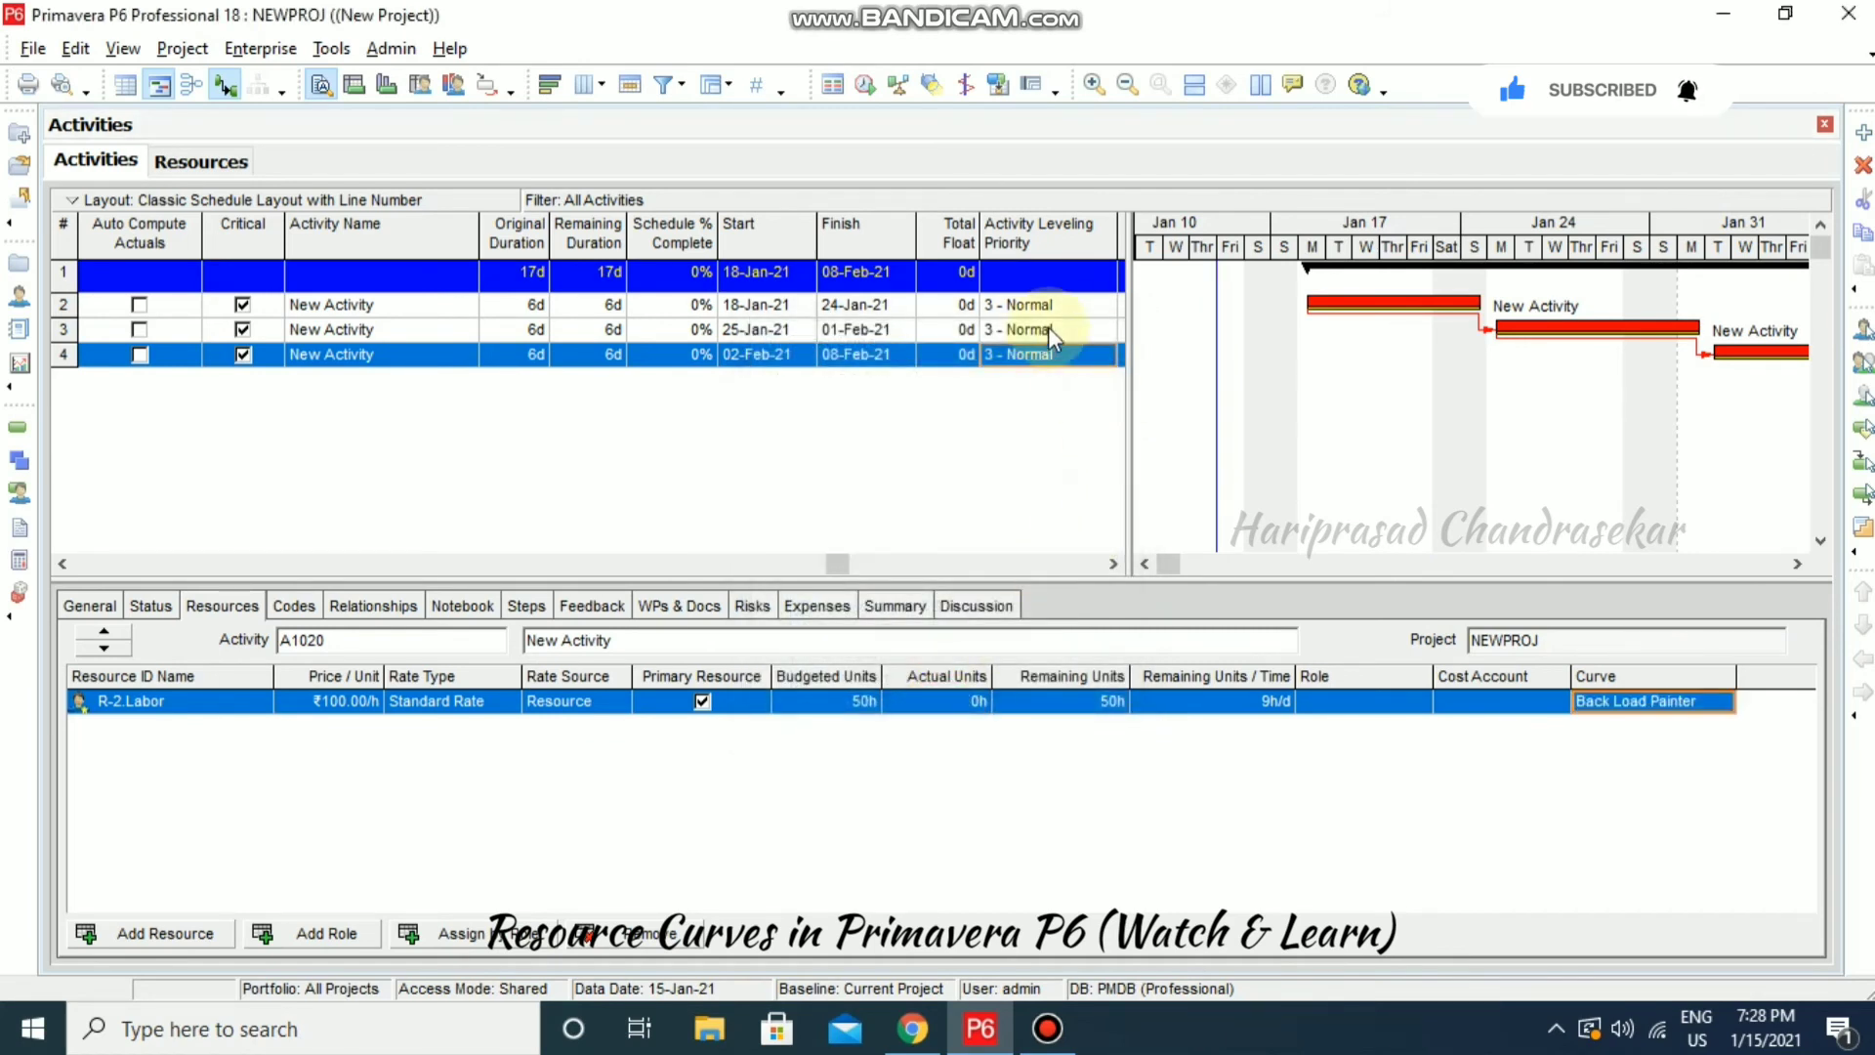
# - Display the resource usage profile and reschedule the project with the back-loaded curves assigned
pyautogui.click(452, 83)
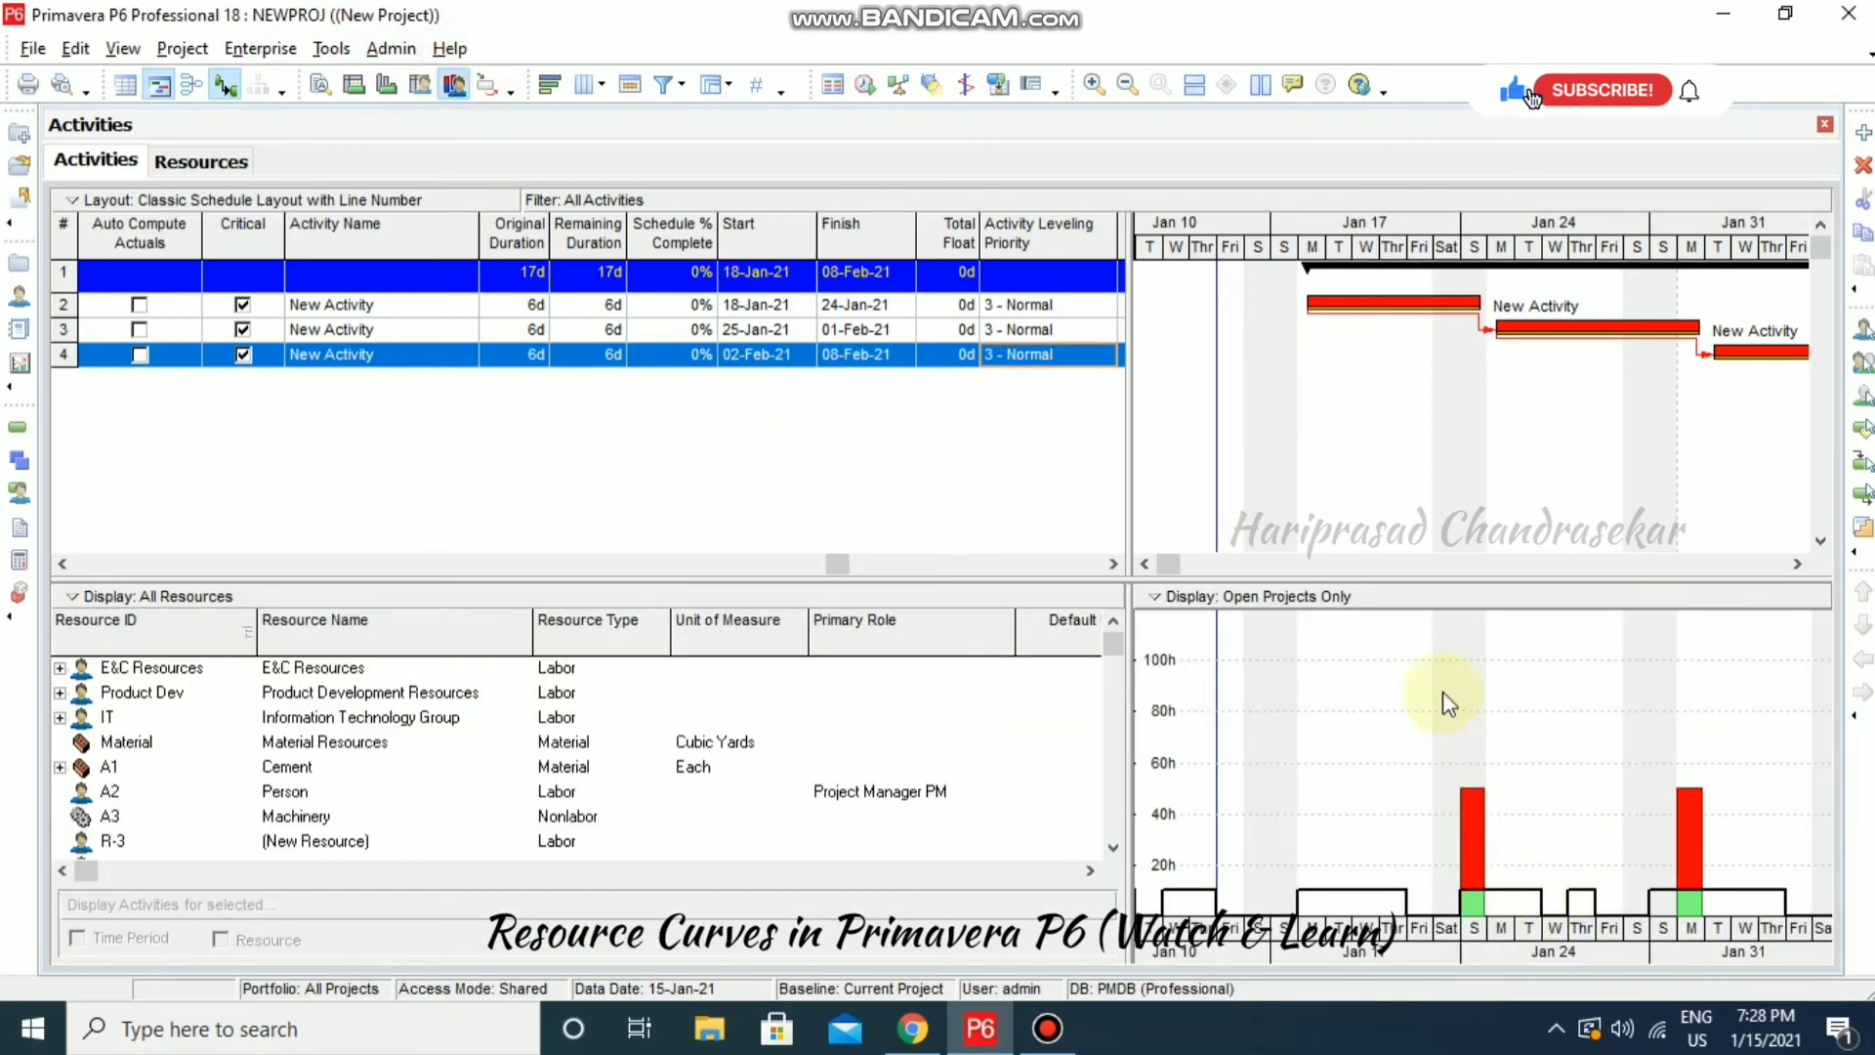
pyautogui.click(882, 84)
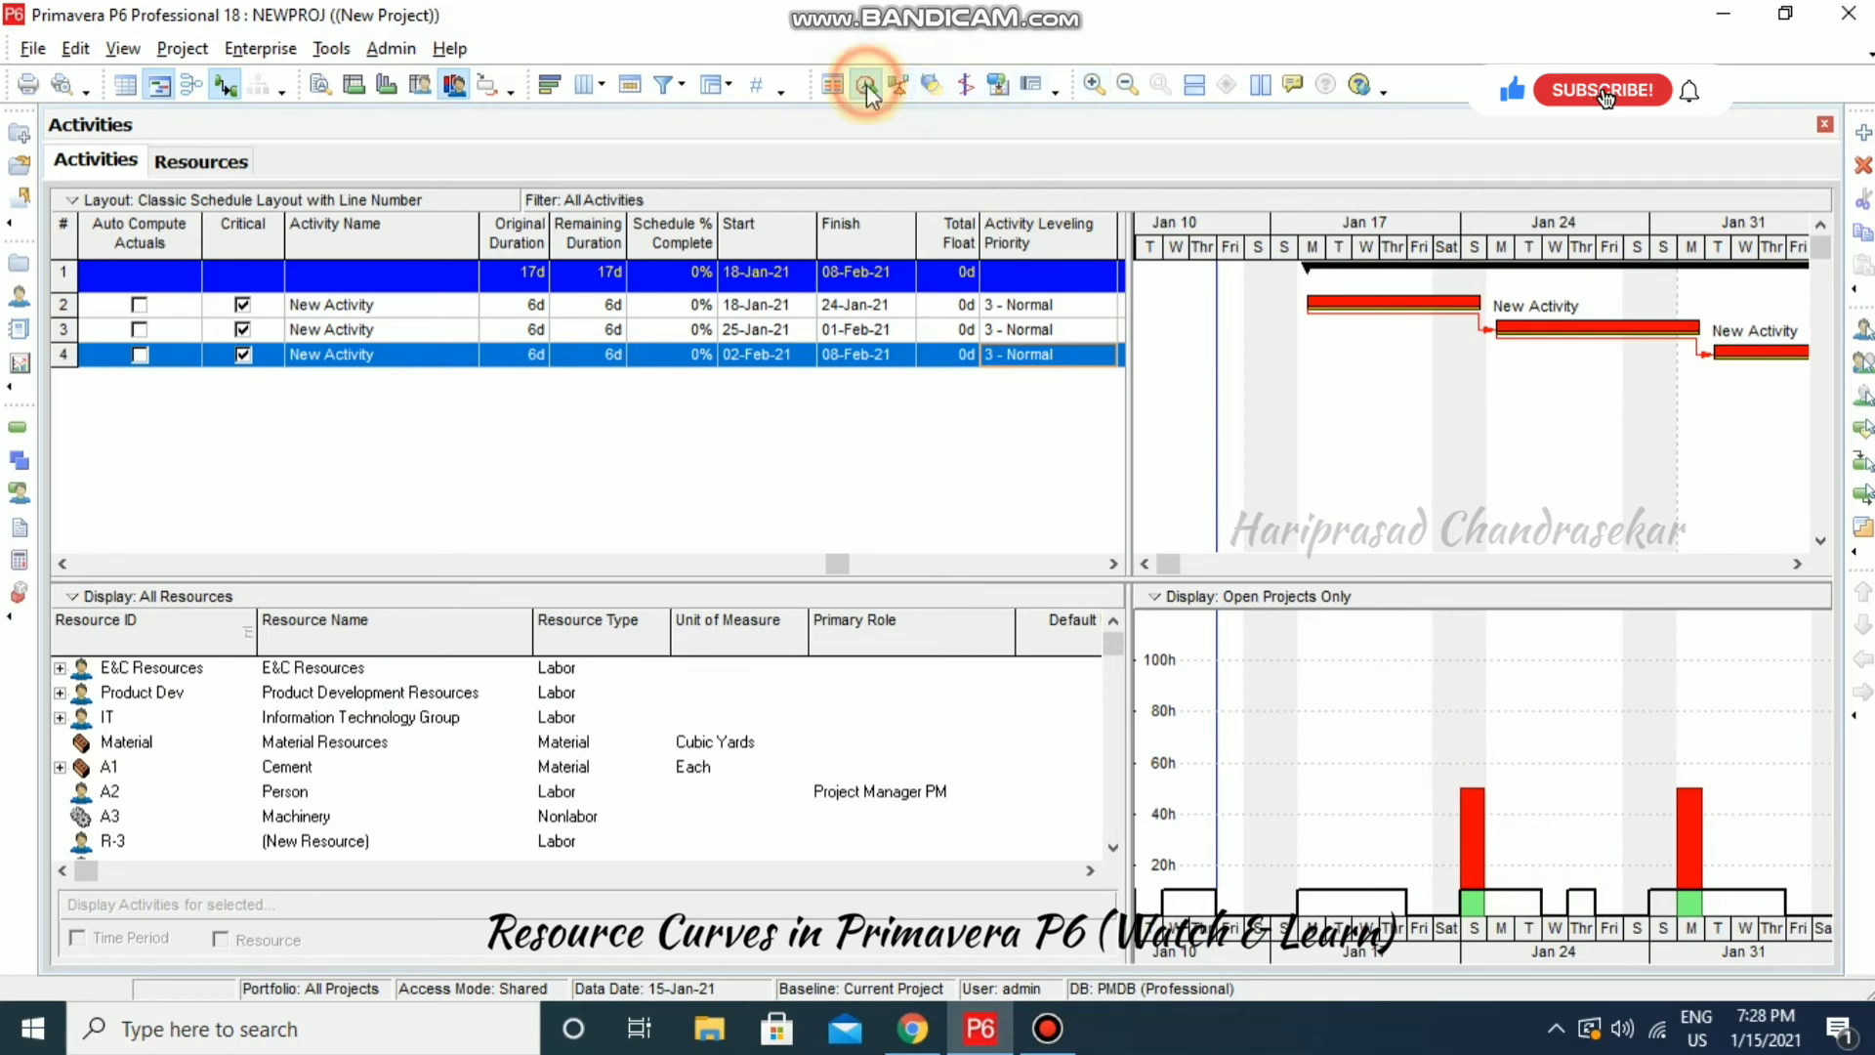
pyautogui.click(1238, 407)
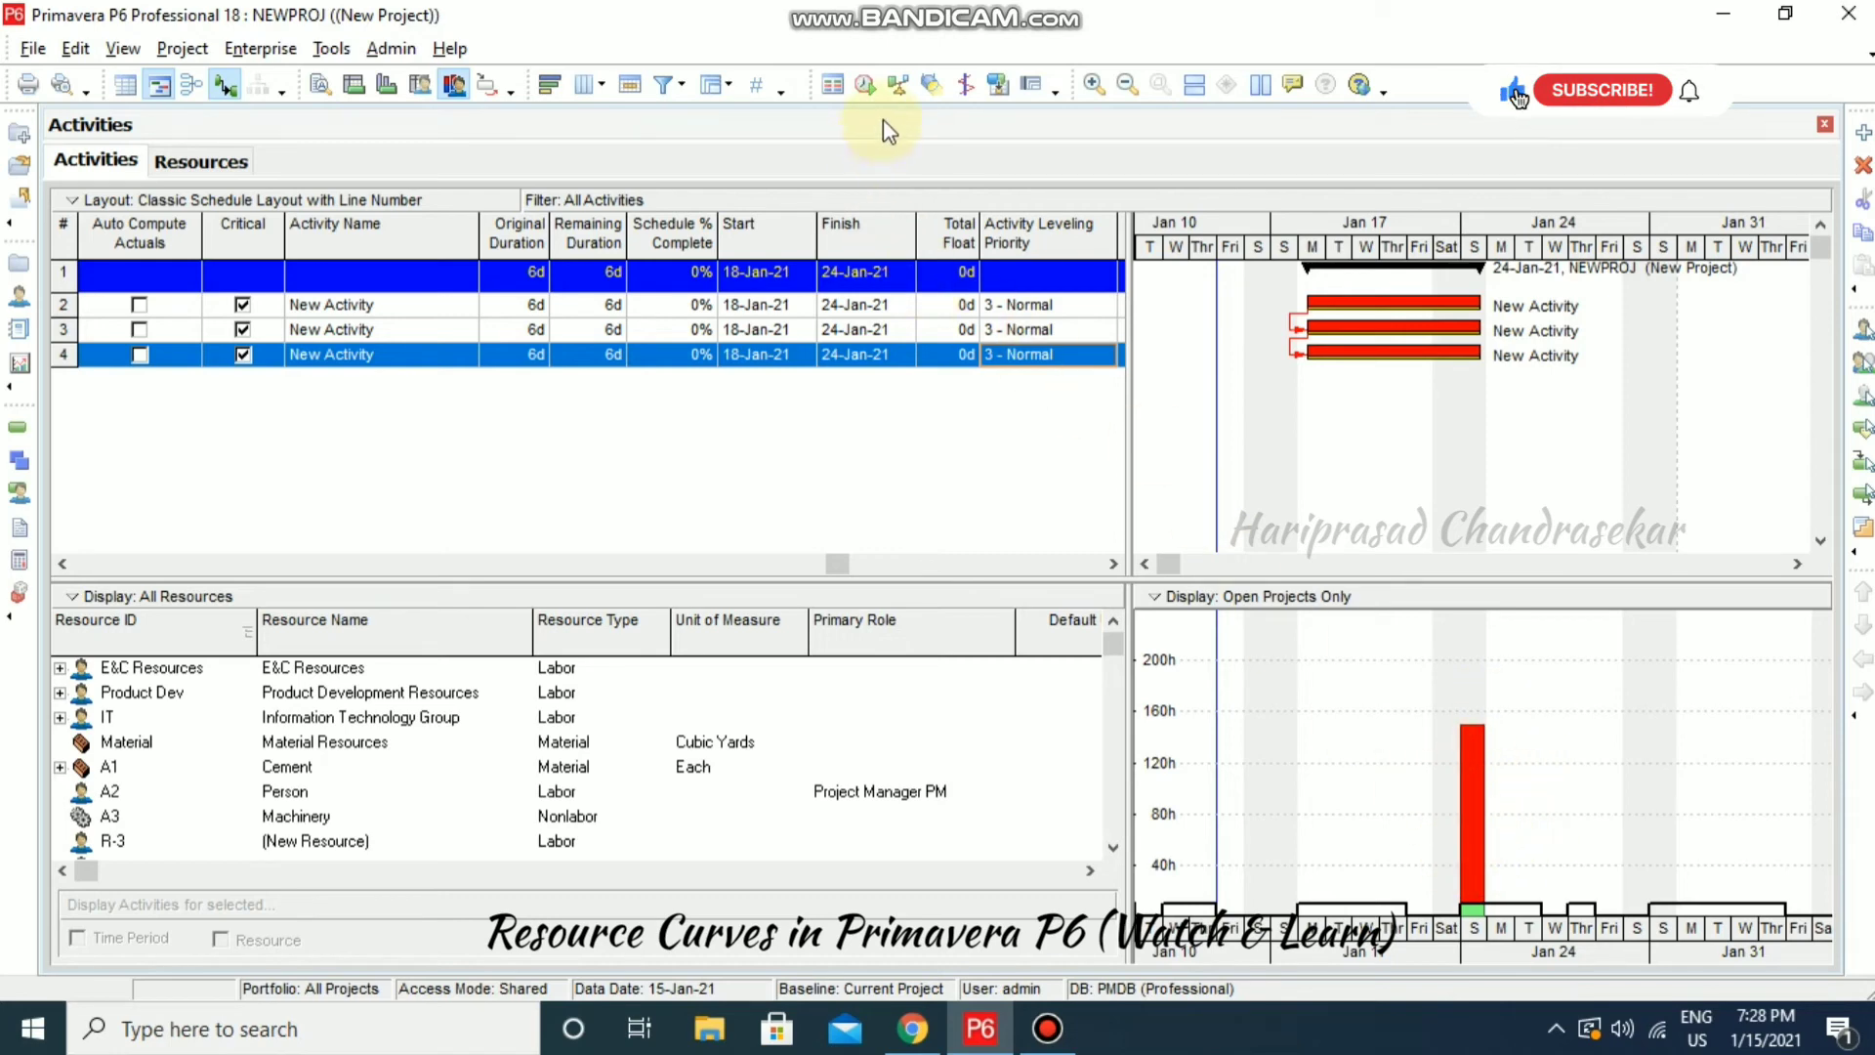
# - Level all resources by ascending Activity Leveling Priority, preserving scheduled early and late dates, and view the profile through Feb 07
pyautogui.click(897, 85)
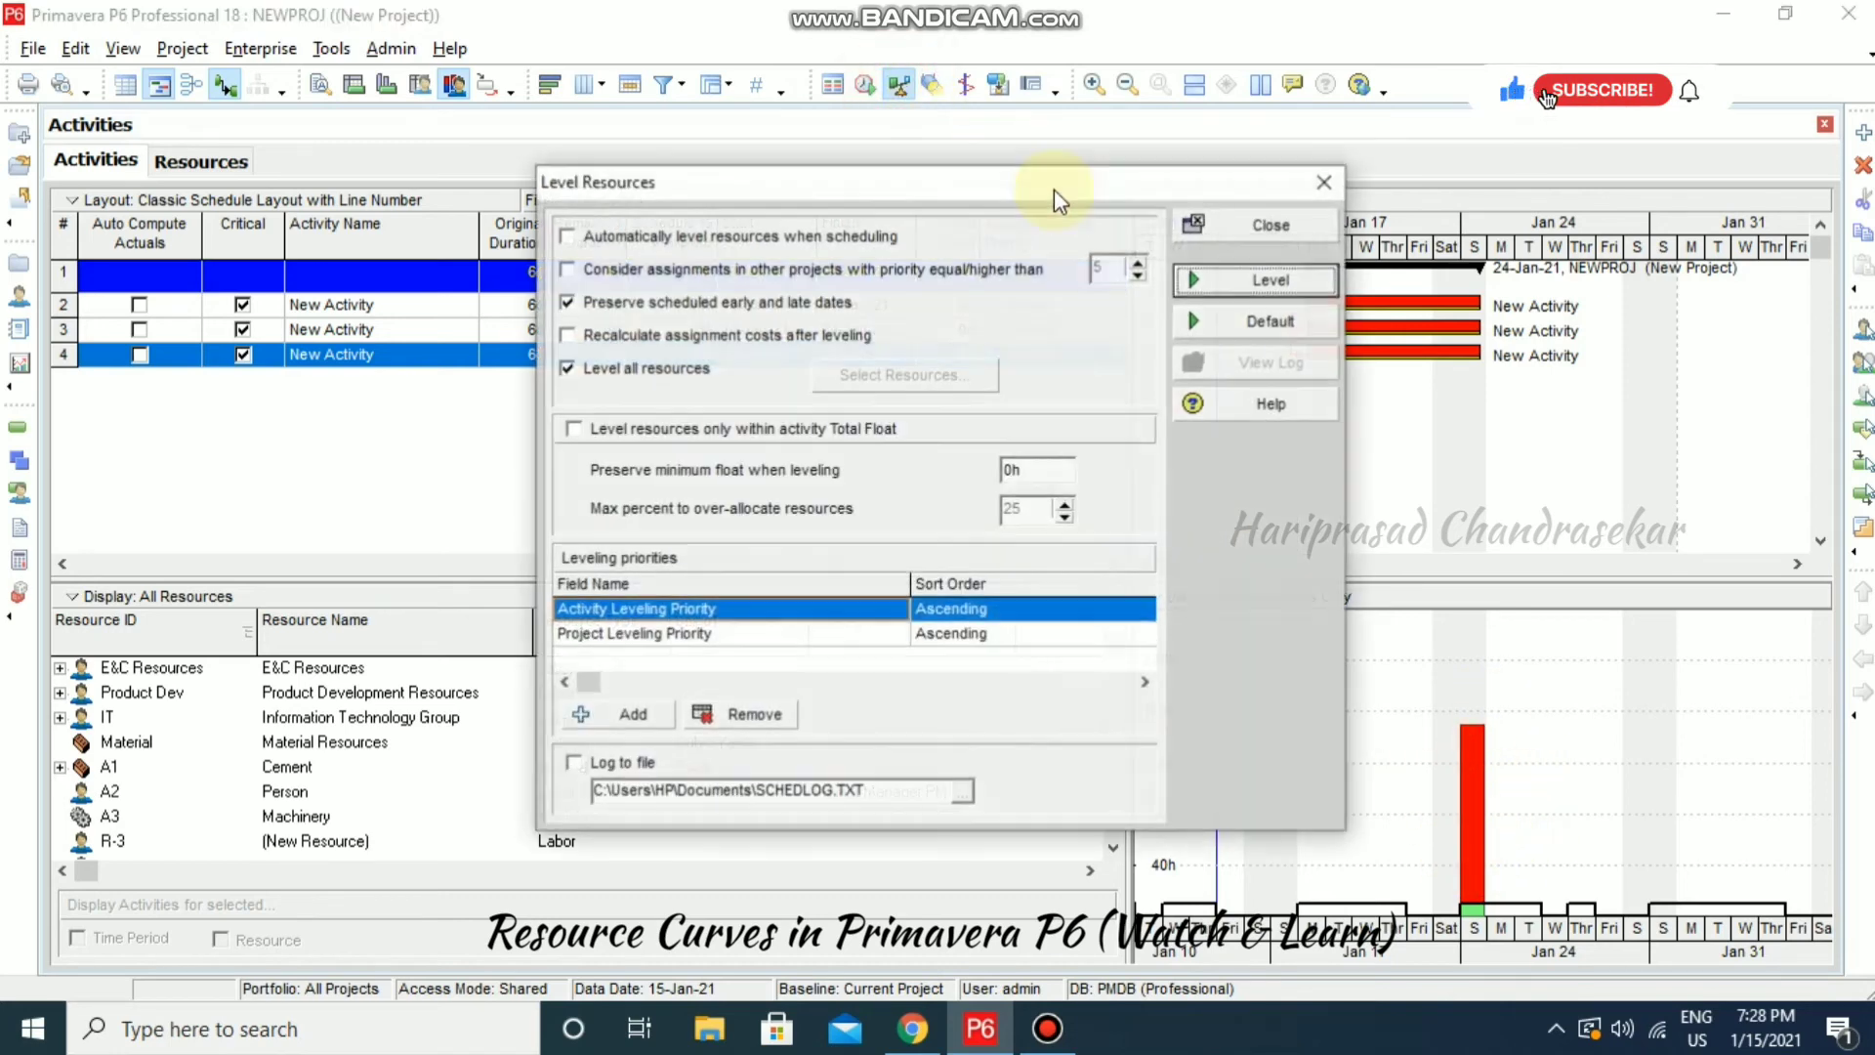
pyautogui.click(1274, 282)
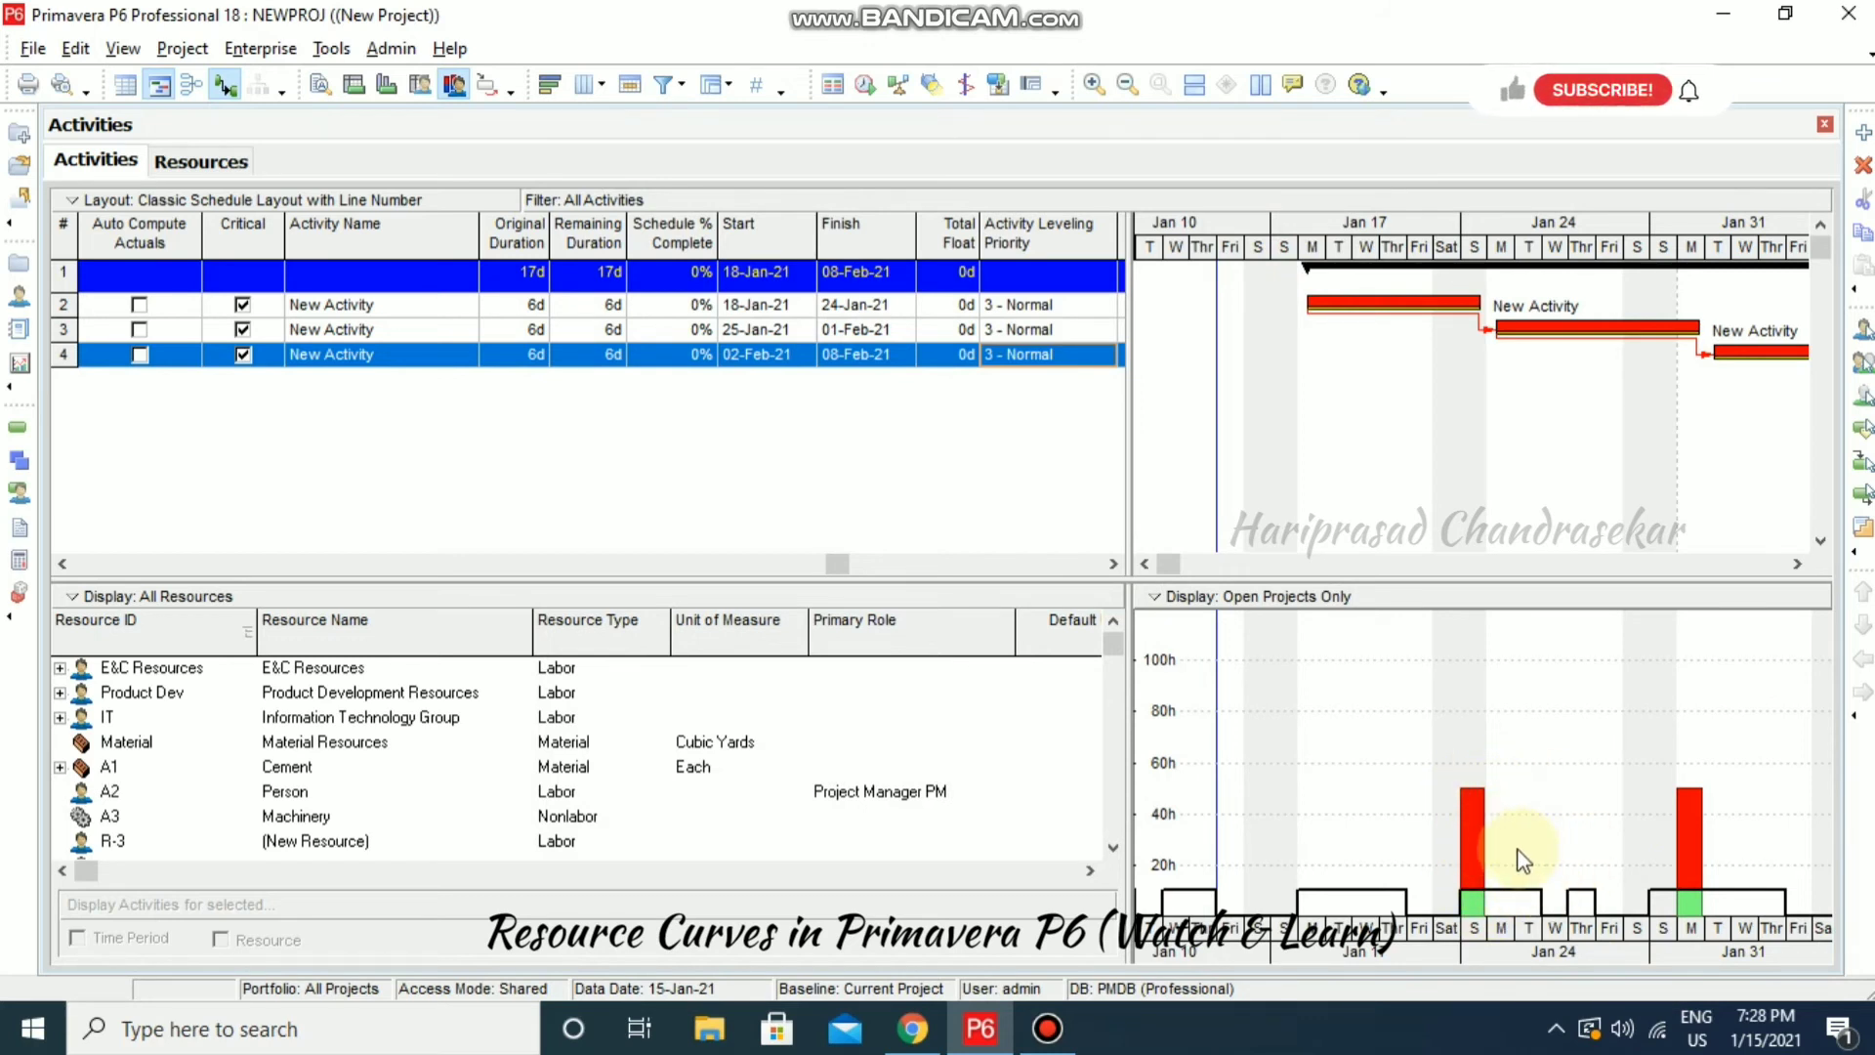
pyautogui.click(1793, 564)
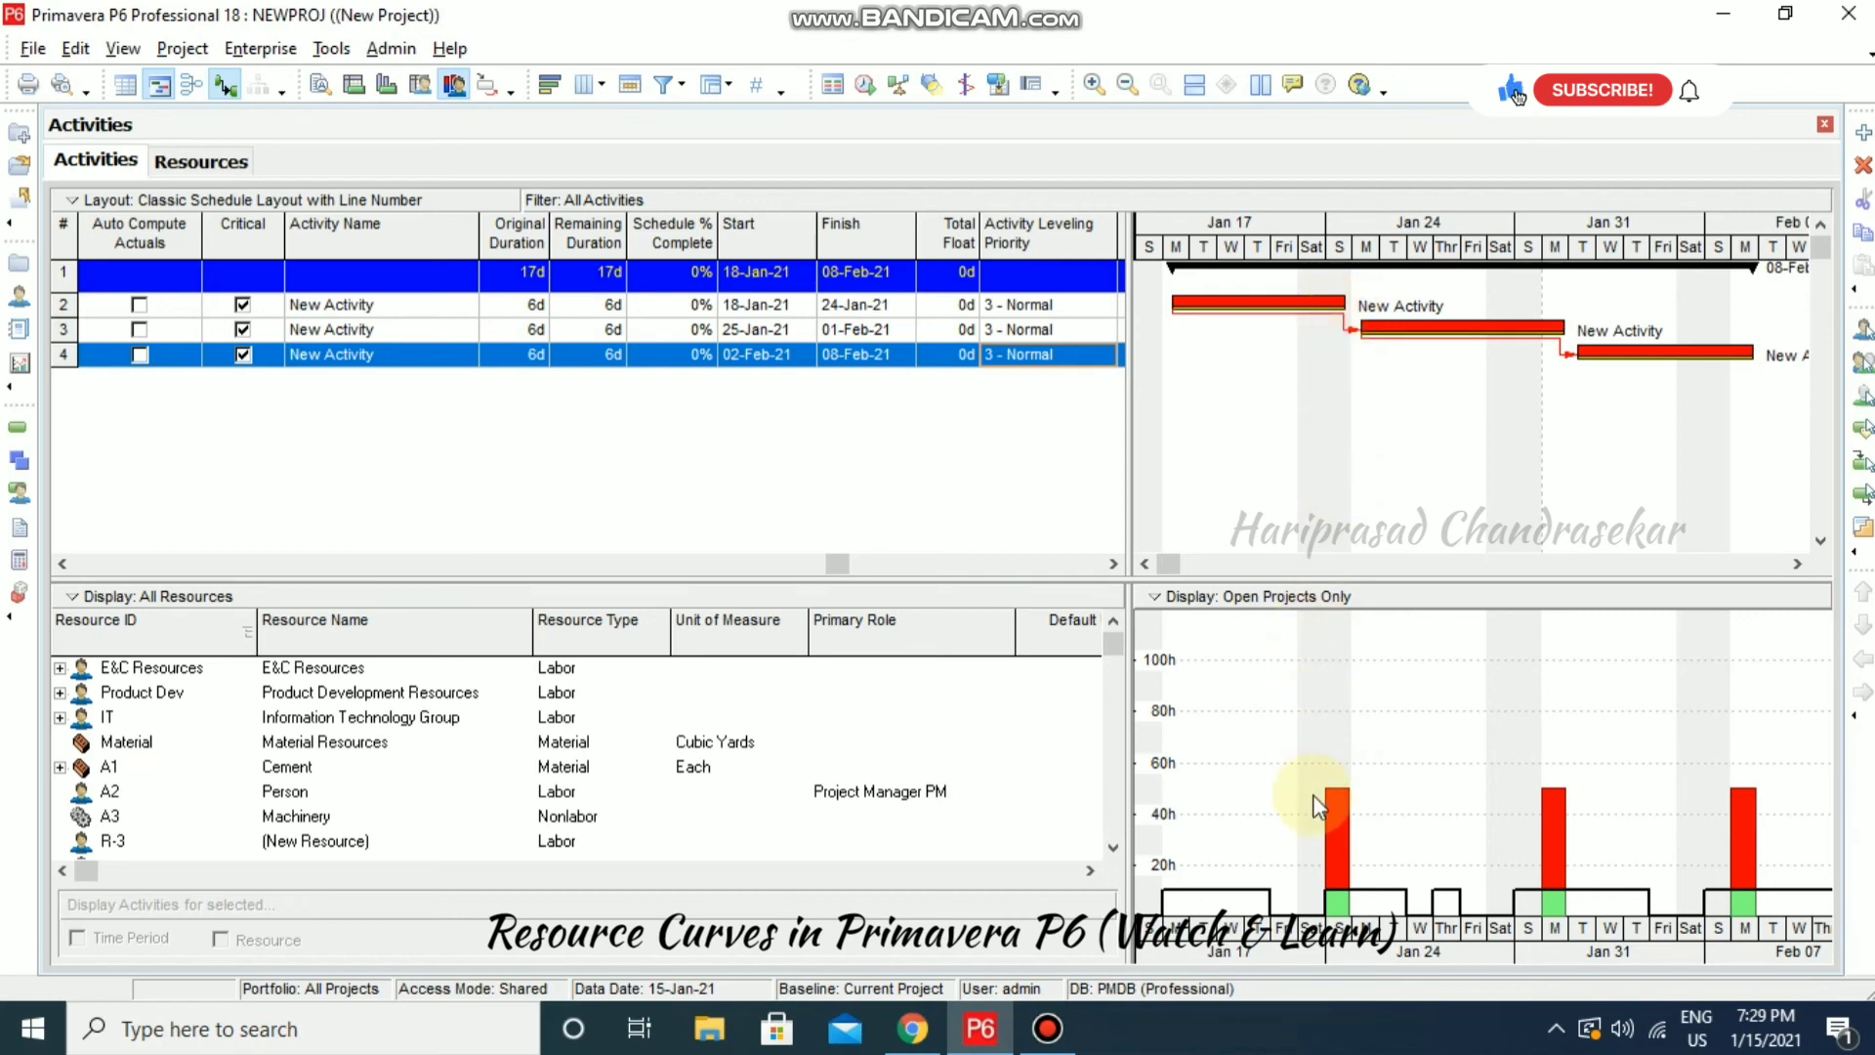
# - Bring back the activity details and select the R-2 Labor curve assignment of activity A1000
pyautogui.click(320, 86)
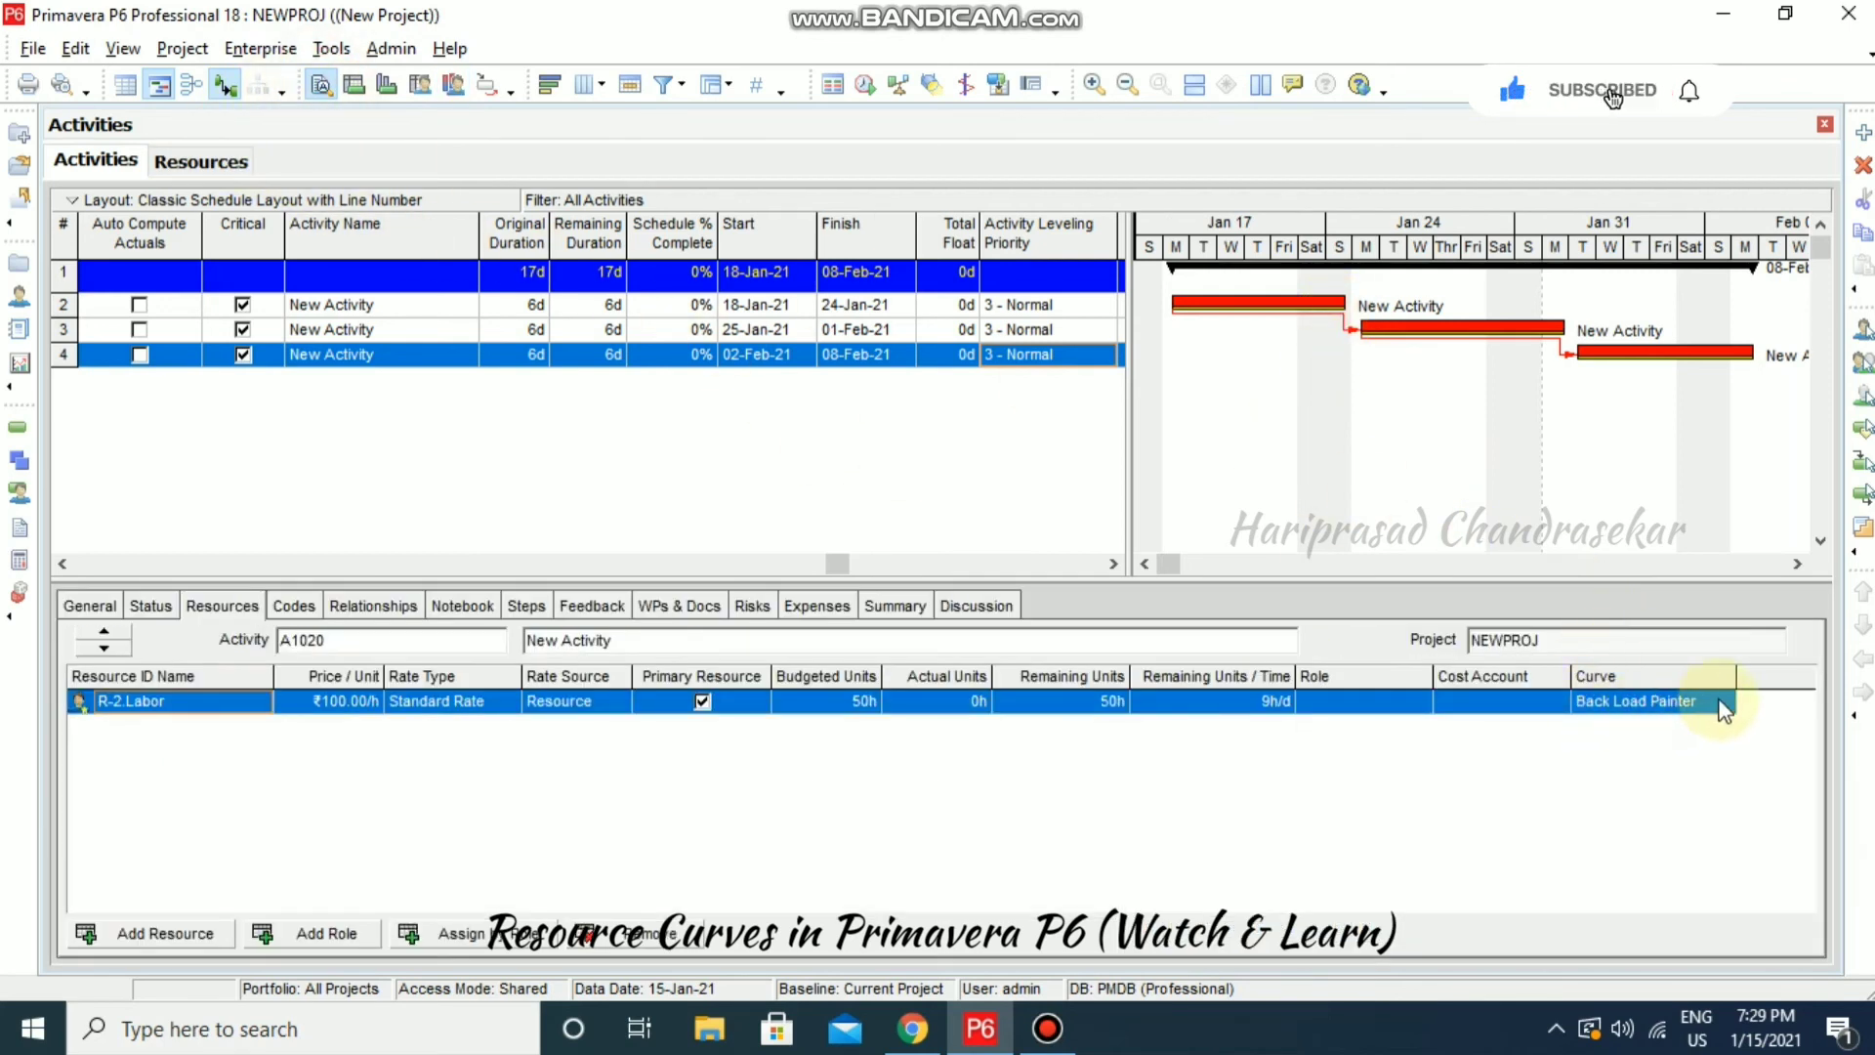
pyautogui.click(607, 305)
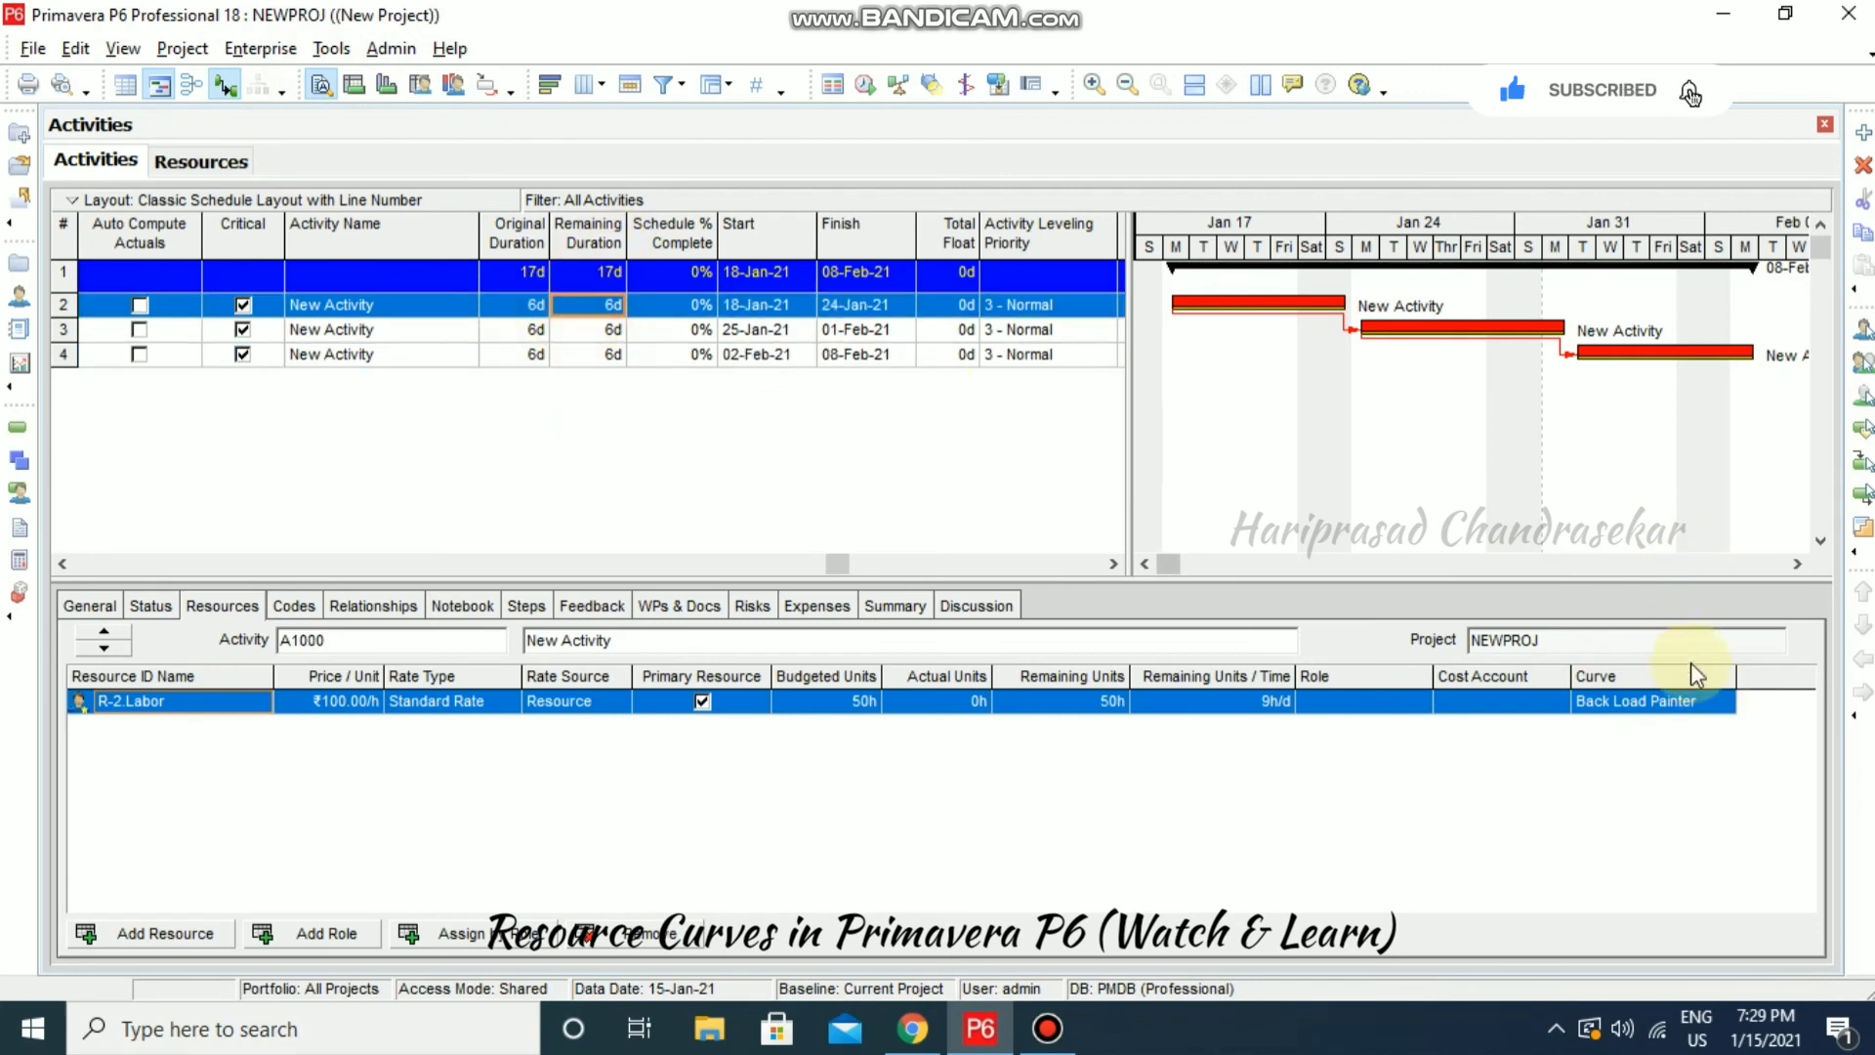
pyautogui.click(1718, 710)
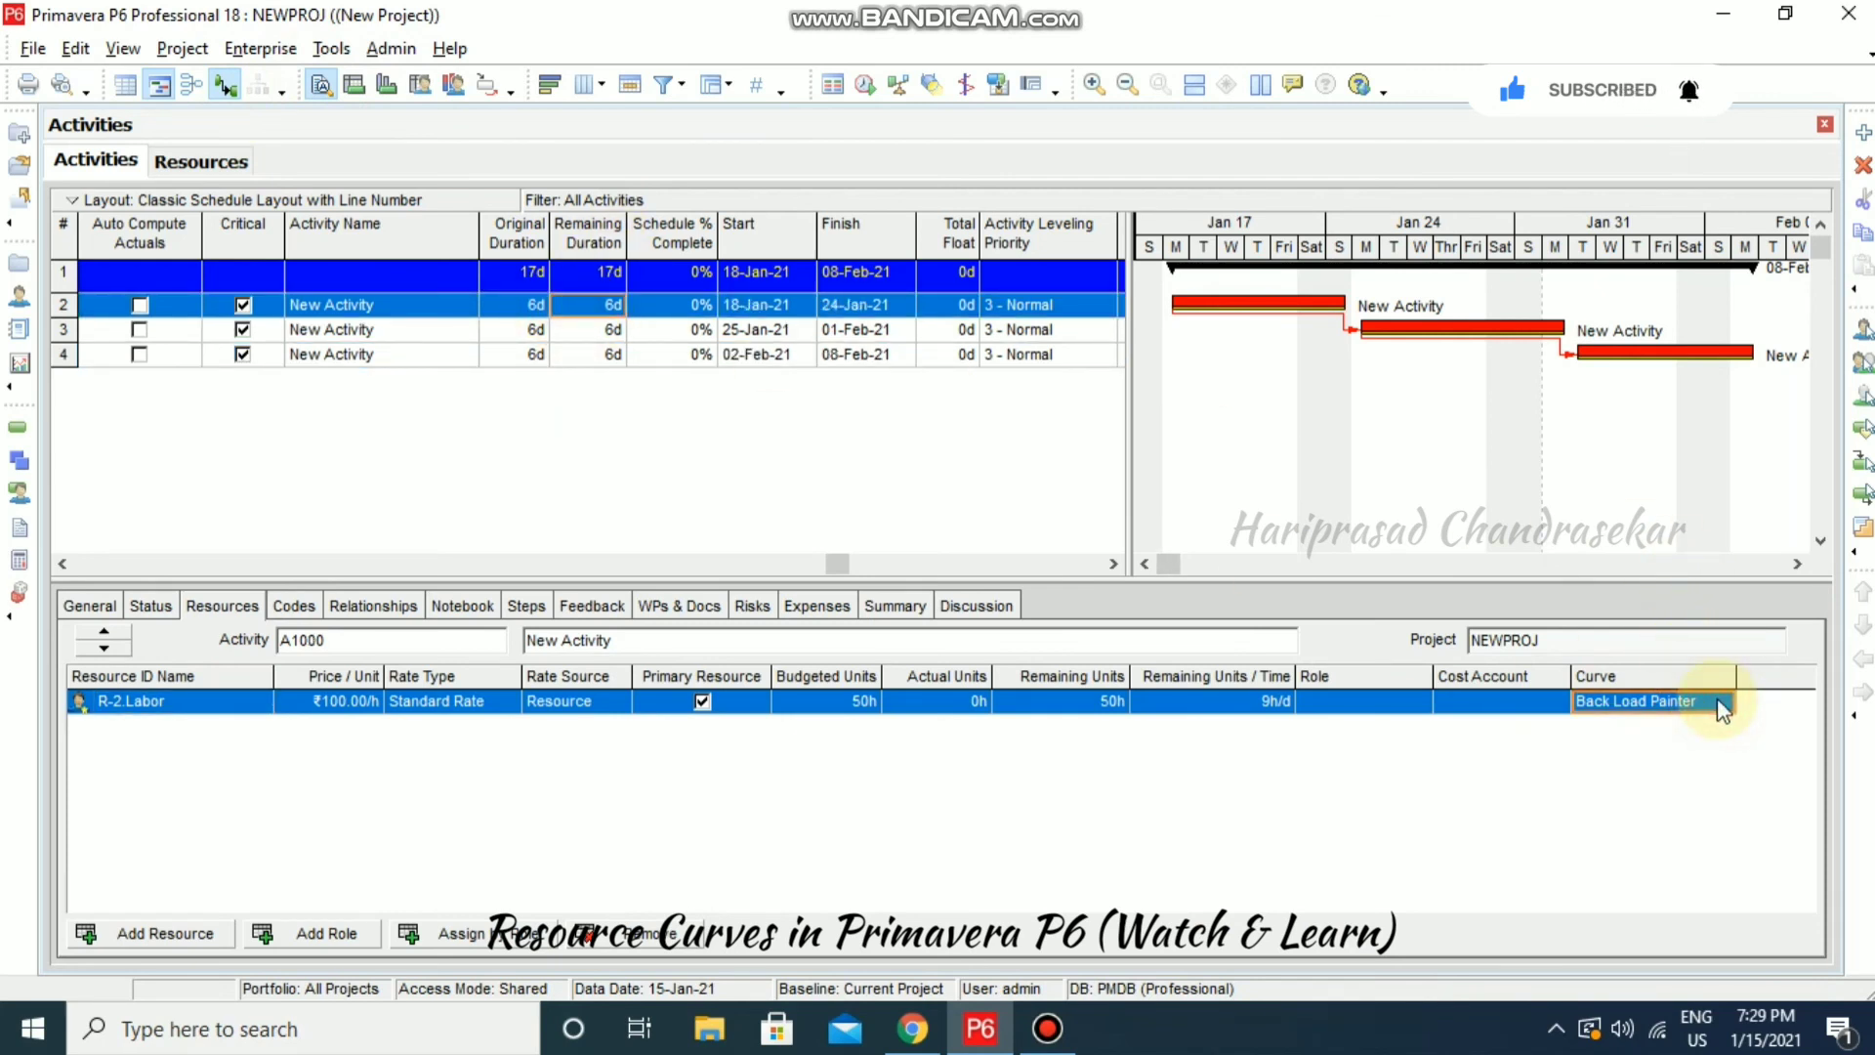
pyautogui.keyDown('shift'); pyautogui.click(423, 354); pyautogui.keyUp('shift')
pyautogui.rightClick(424, 354)
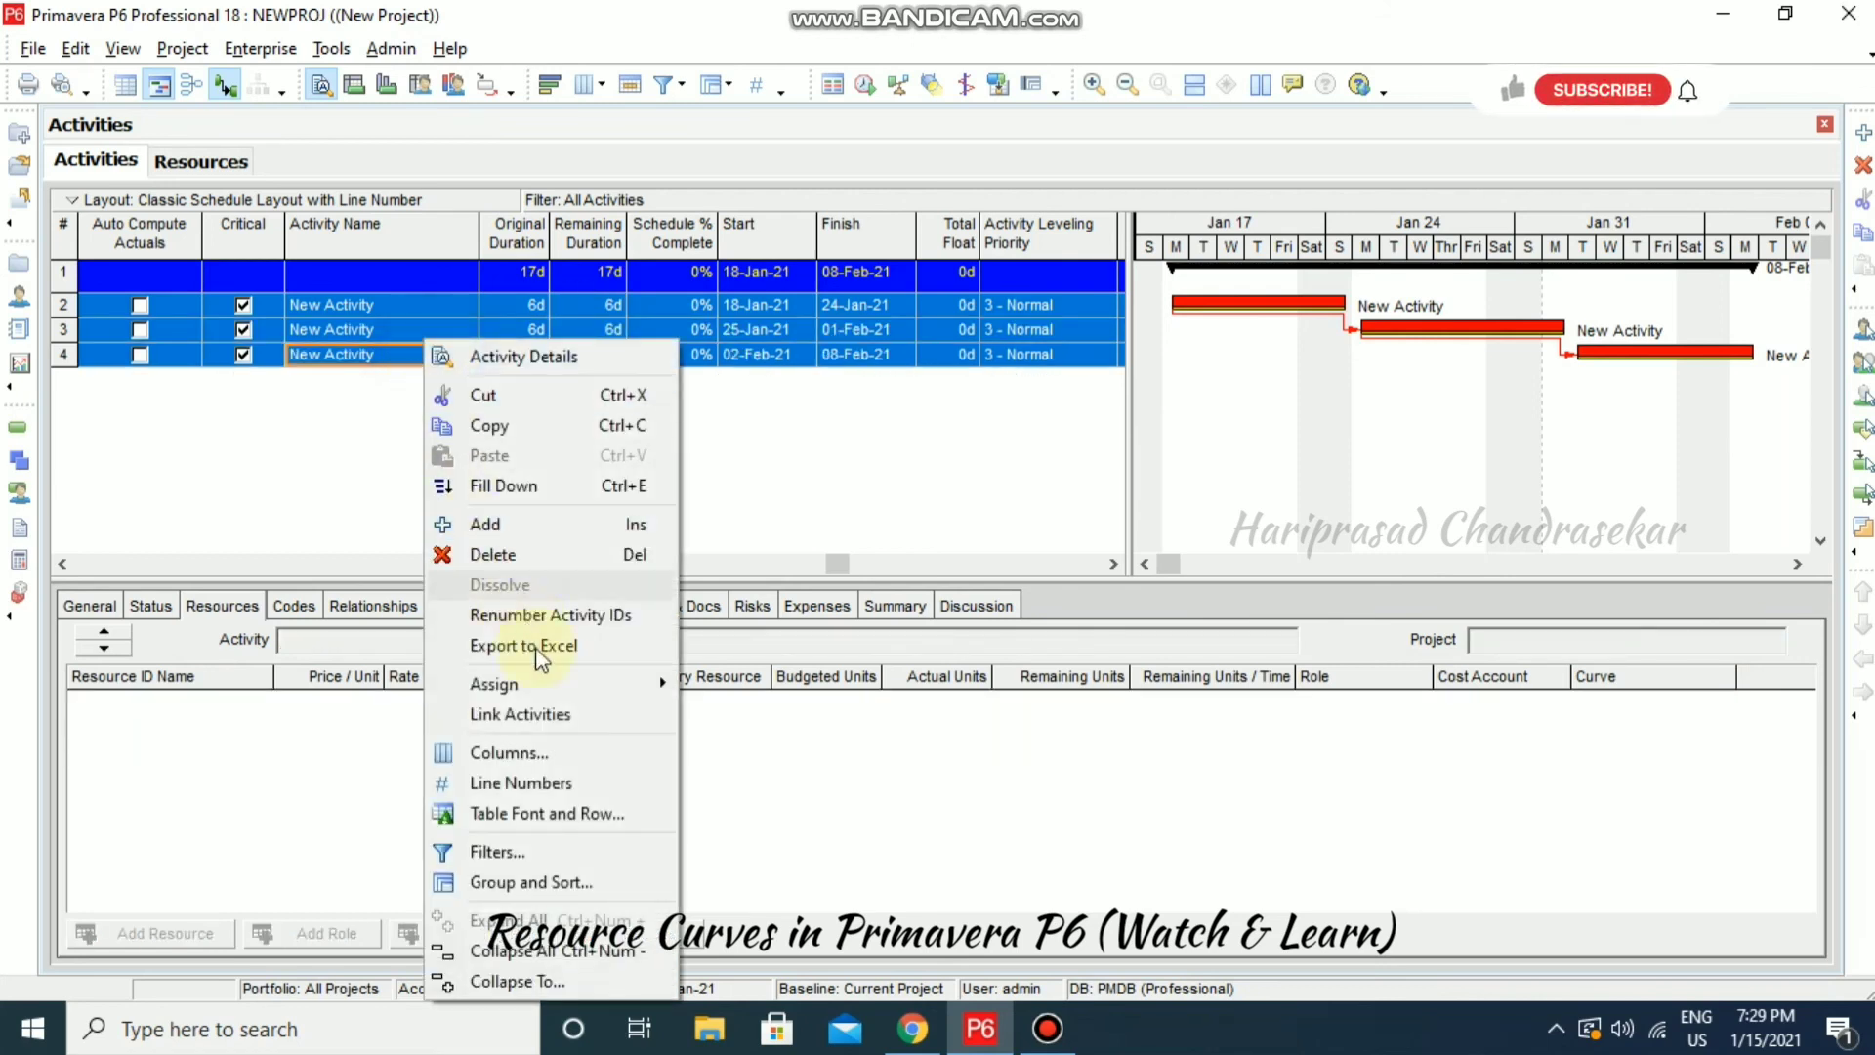
pyautogui.moveTo(544, 682)
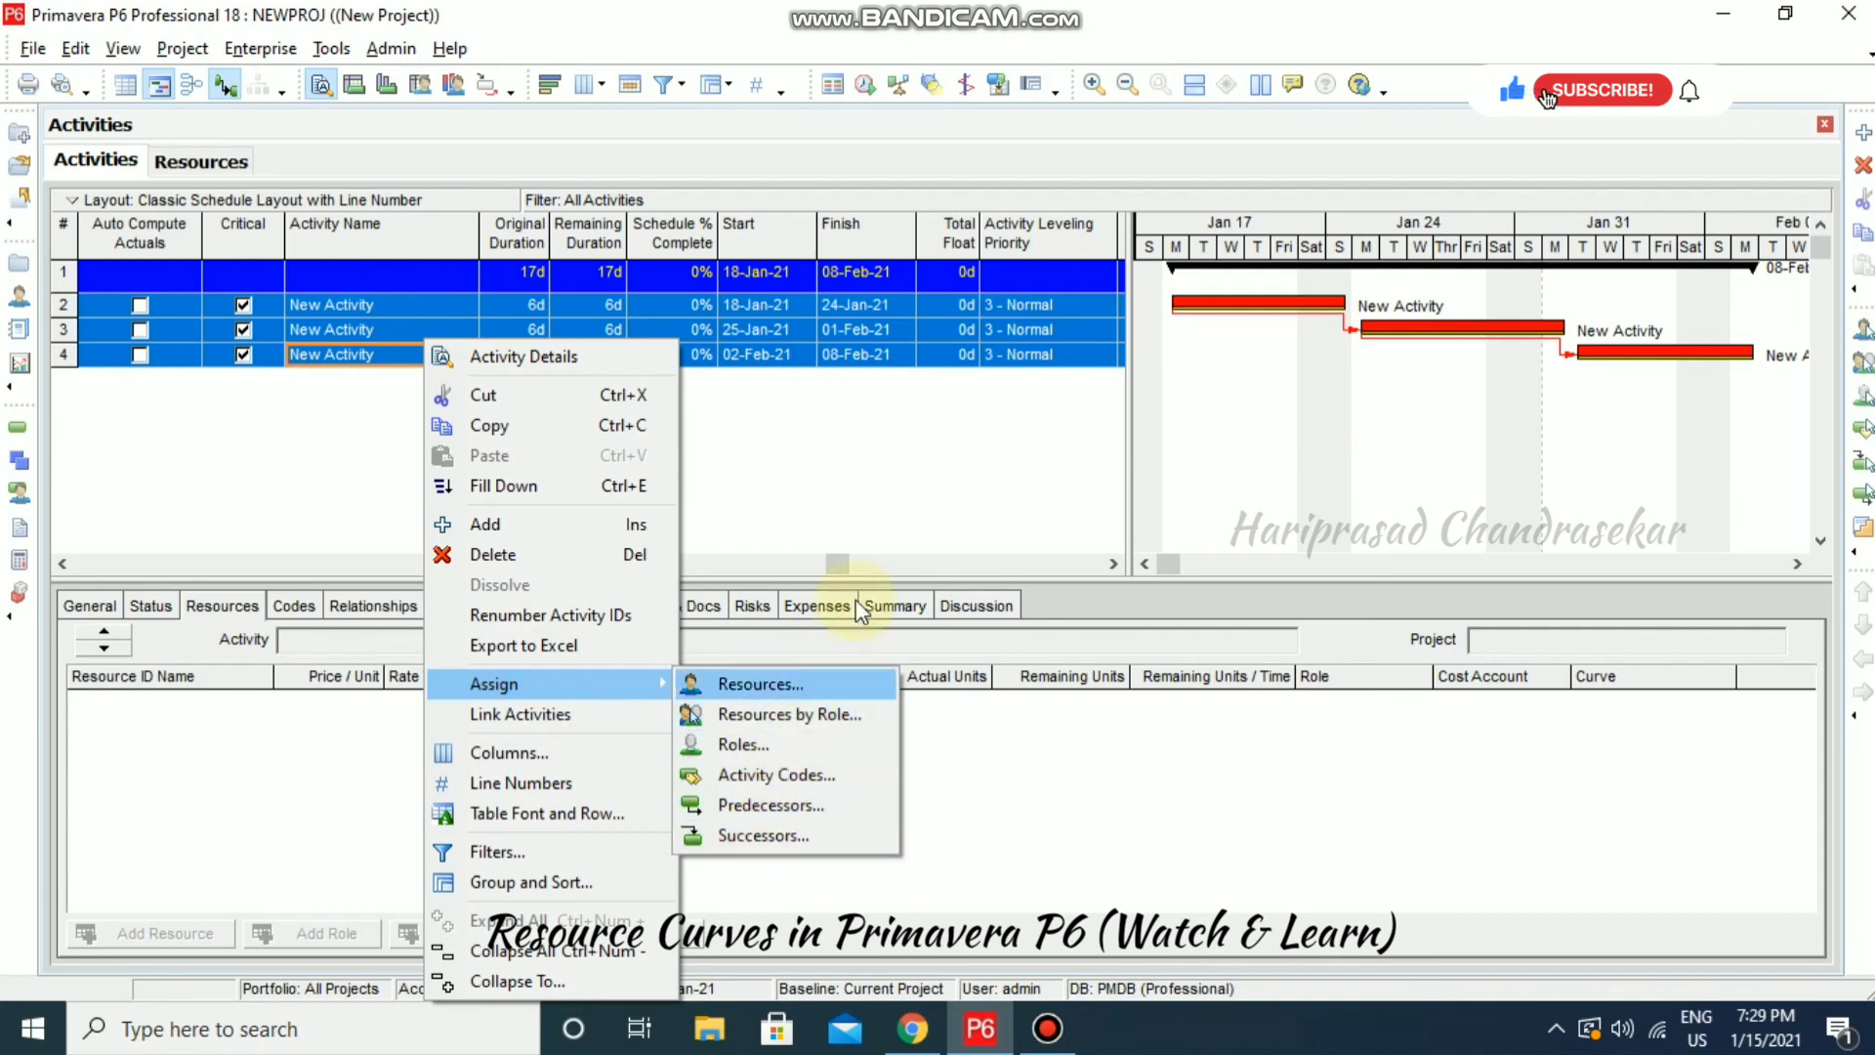
pyautogui.click(998, 472)
# - Replace the curve of the R-2 Labor resource on activity A1000 with the Linear curve
pyautogui.click(1096, 563)
pyautogui.click(1110, 563)
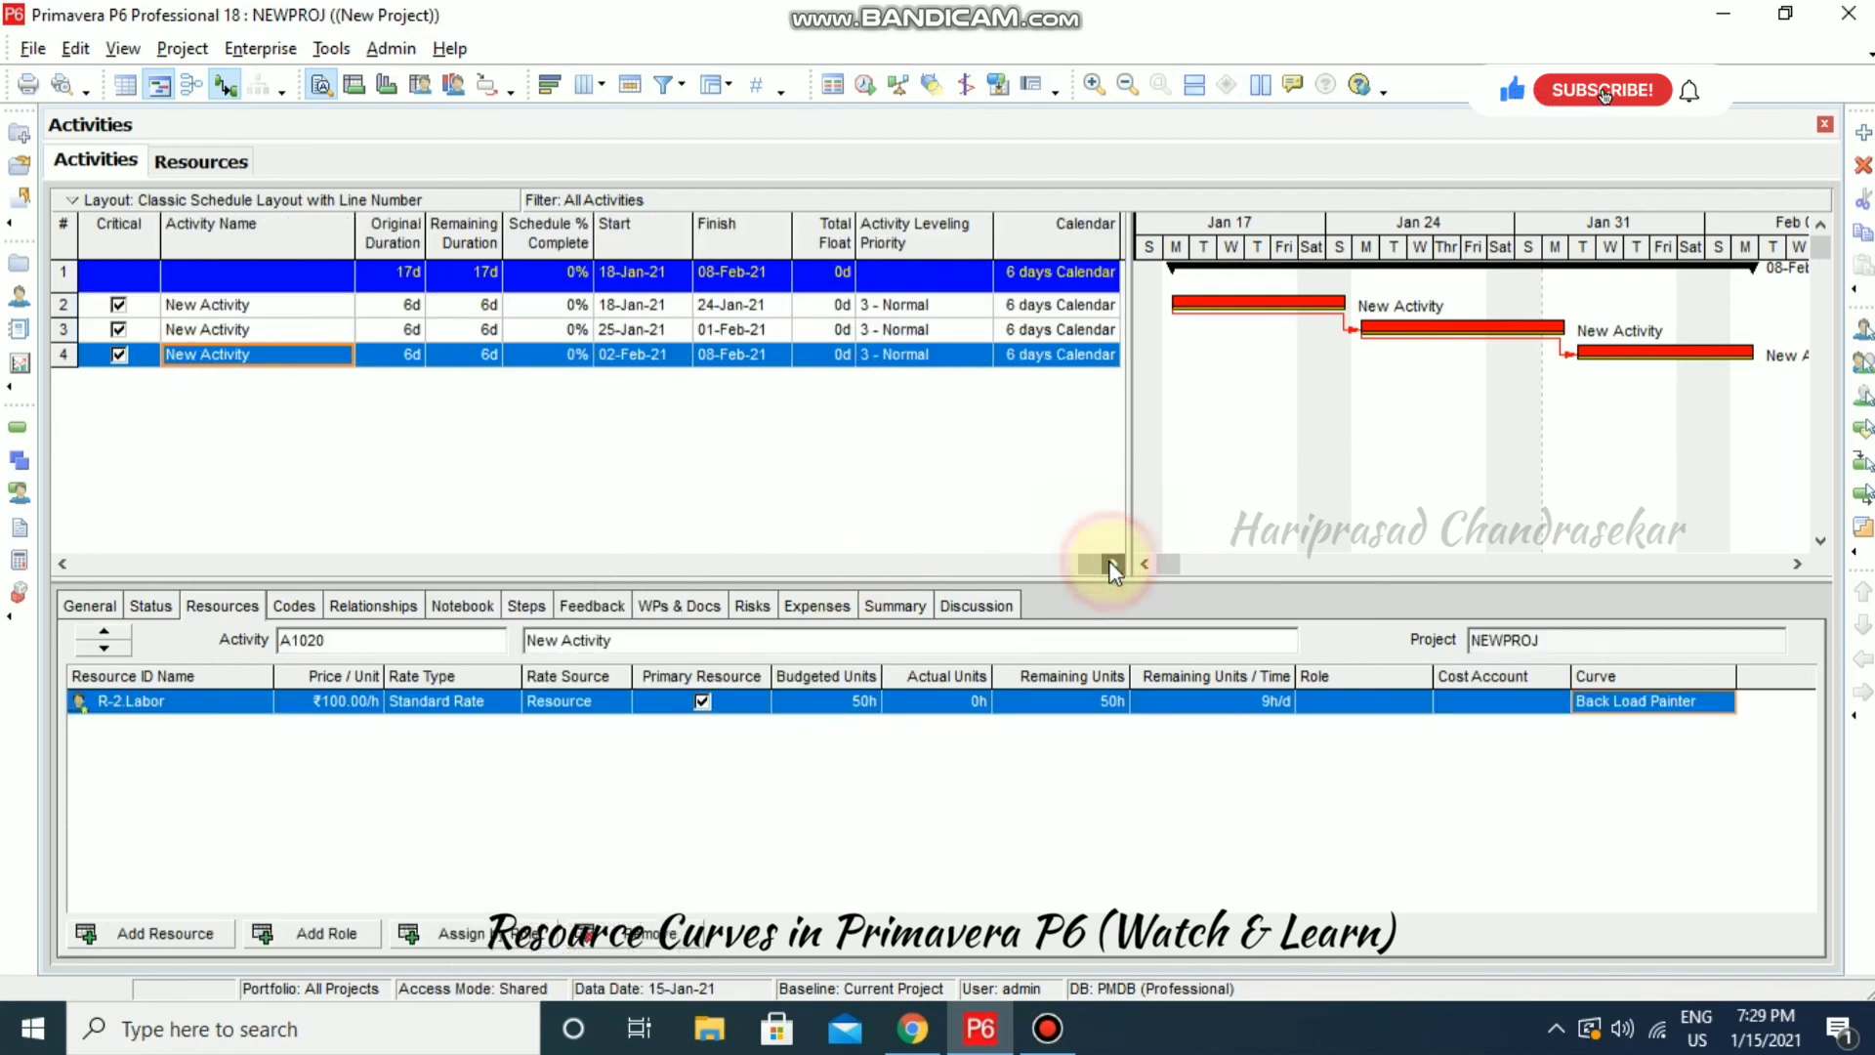
pyautogui.click(1060, 304)
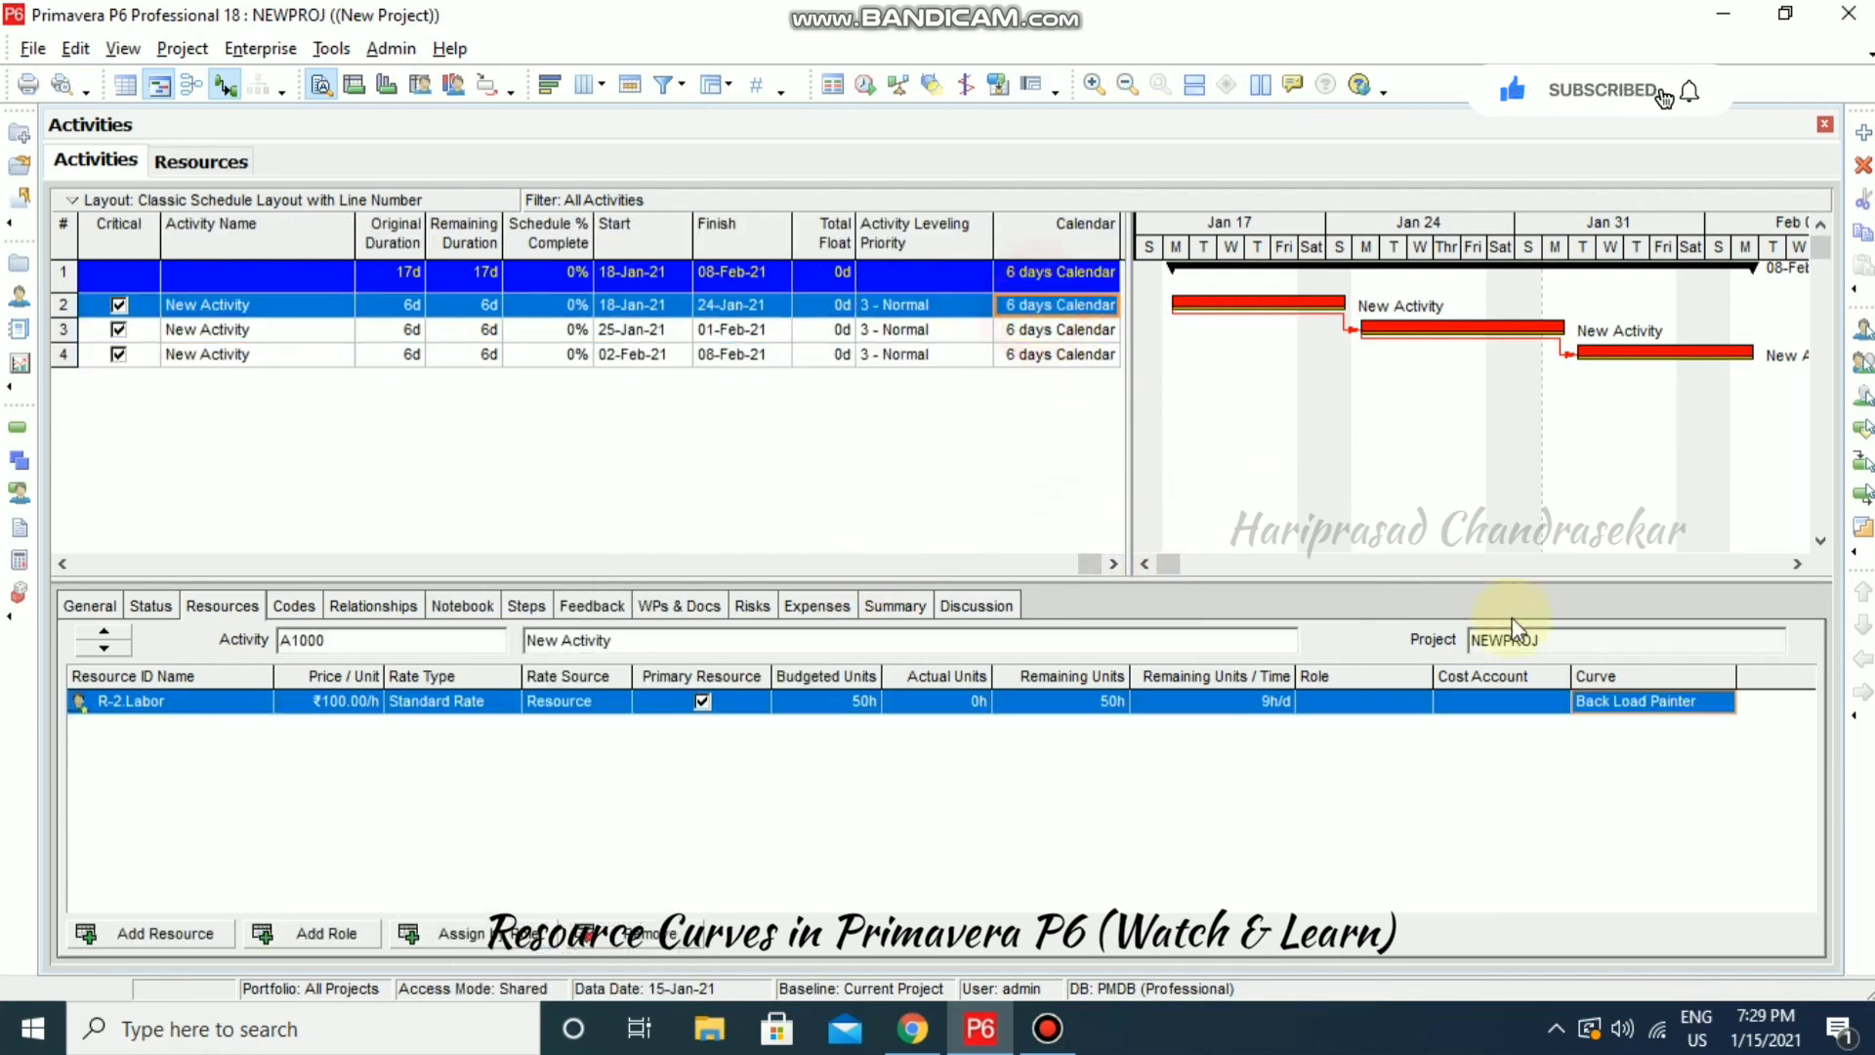
pyautogui.click(1721, 701)
pyautogui.click(832, 537)
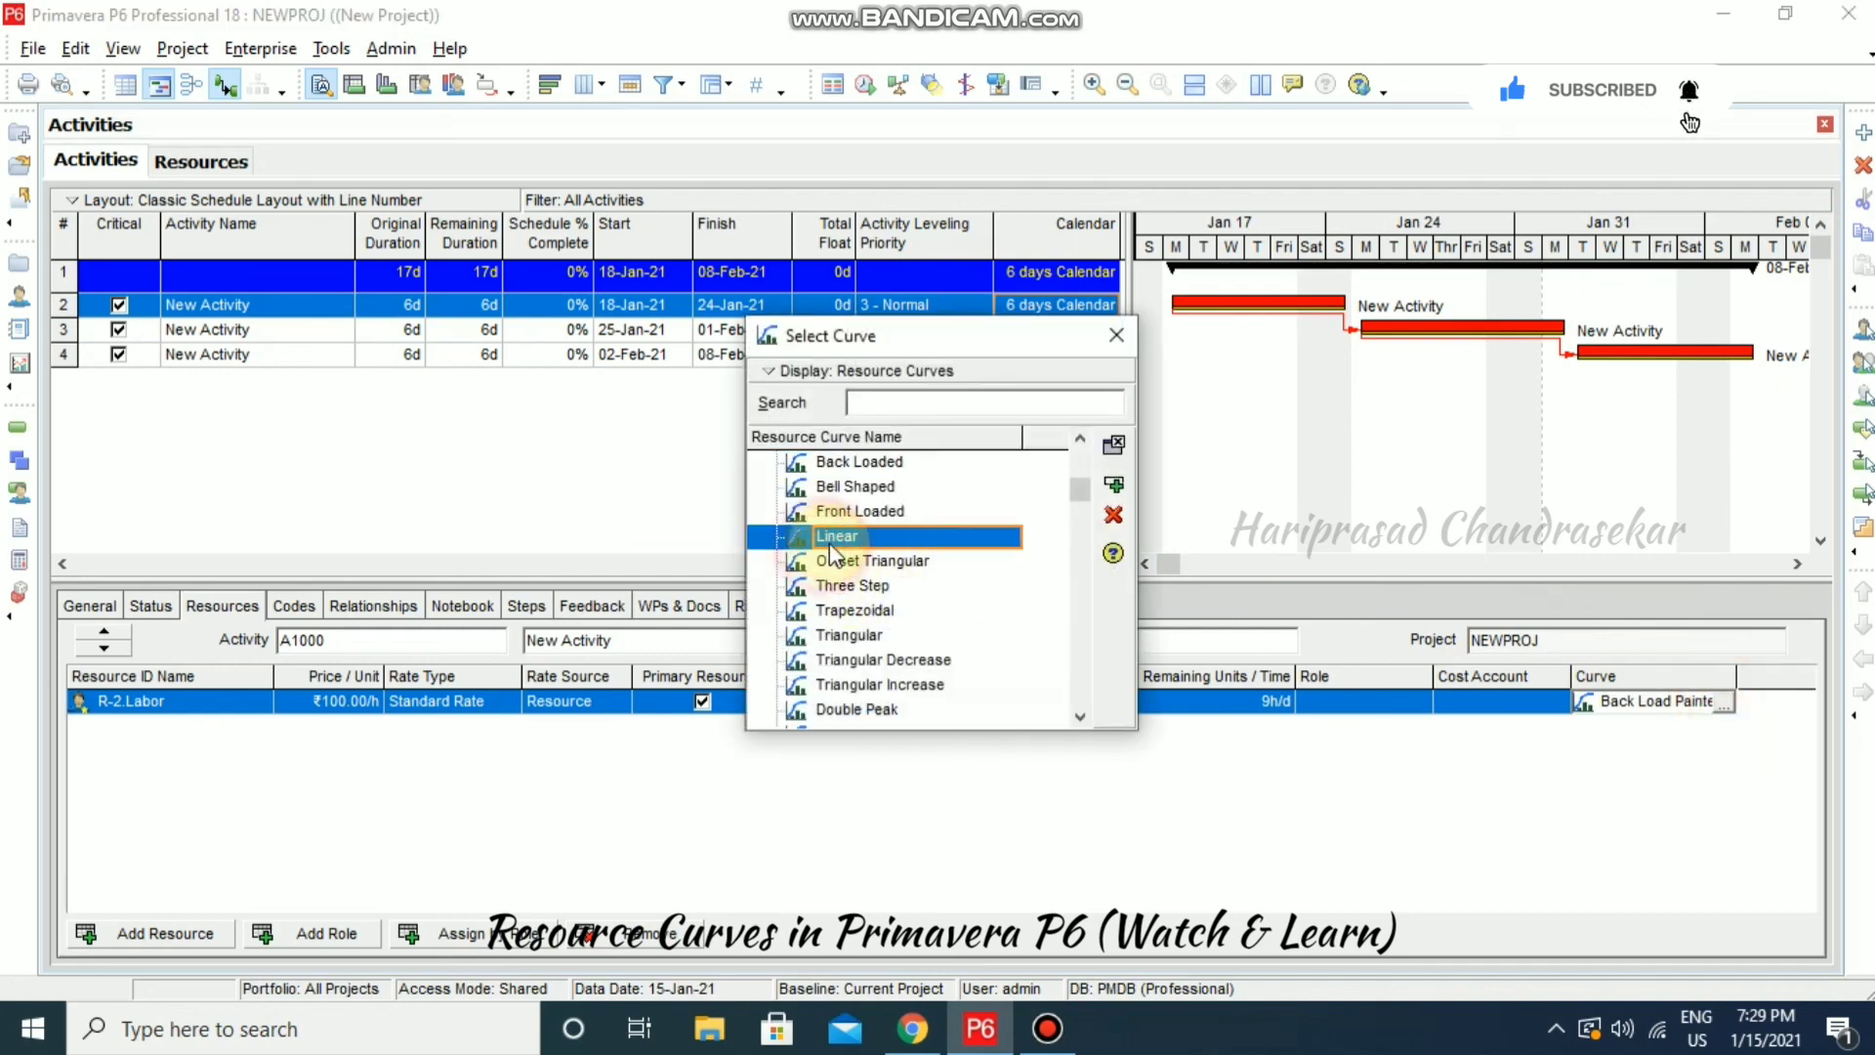
pyautogui.doubleClick(832, 537)
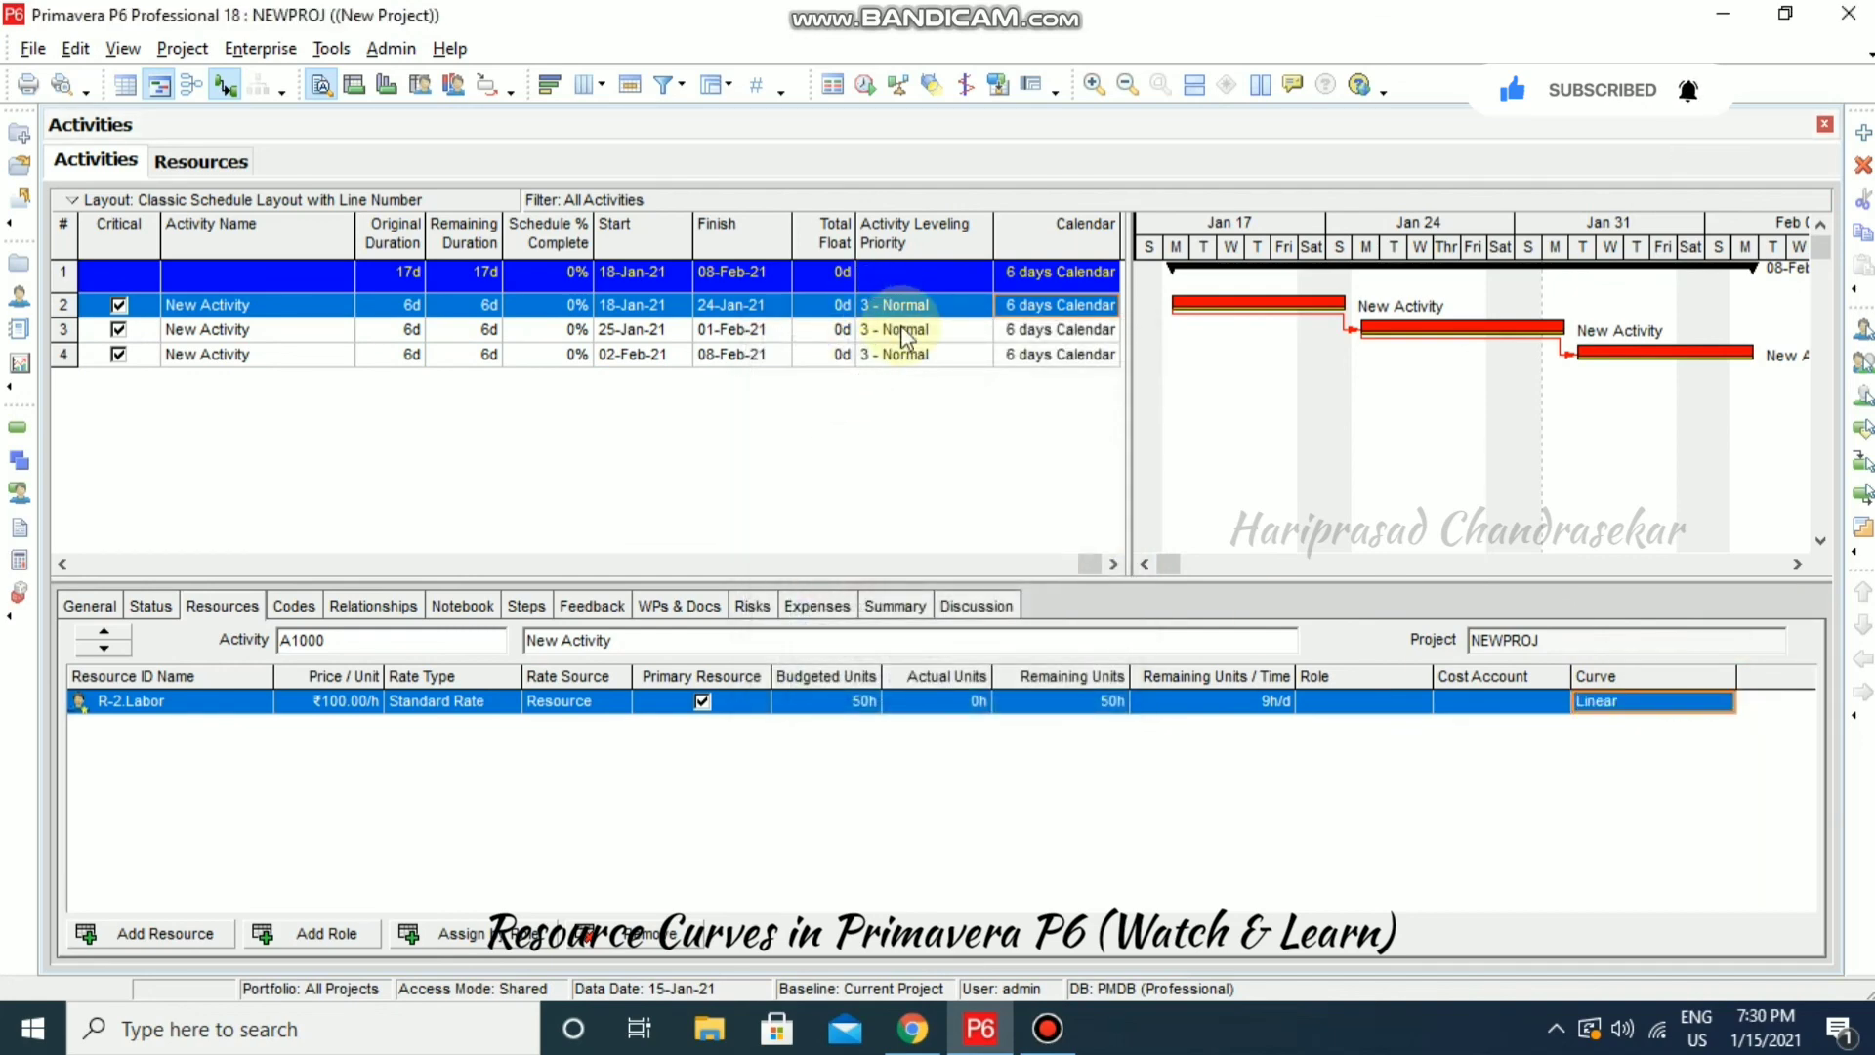
# - Replace the curve of the R-2 Labor resource on activity A1010 with the Linear curve
pyautogui.click(899, 329)
pyautogui.click(1725, 701)
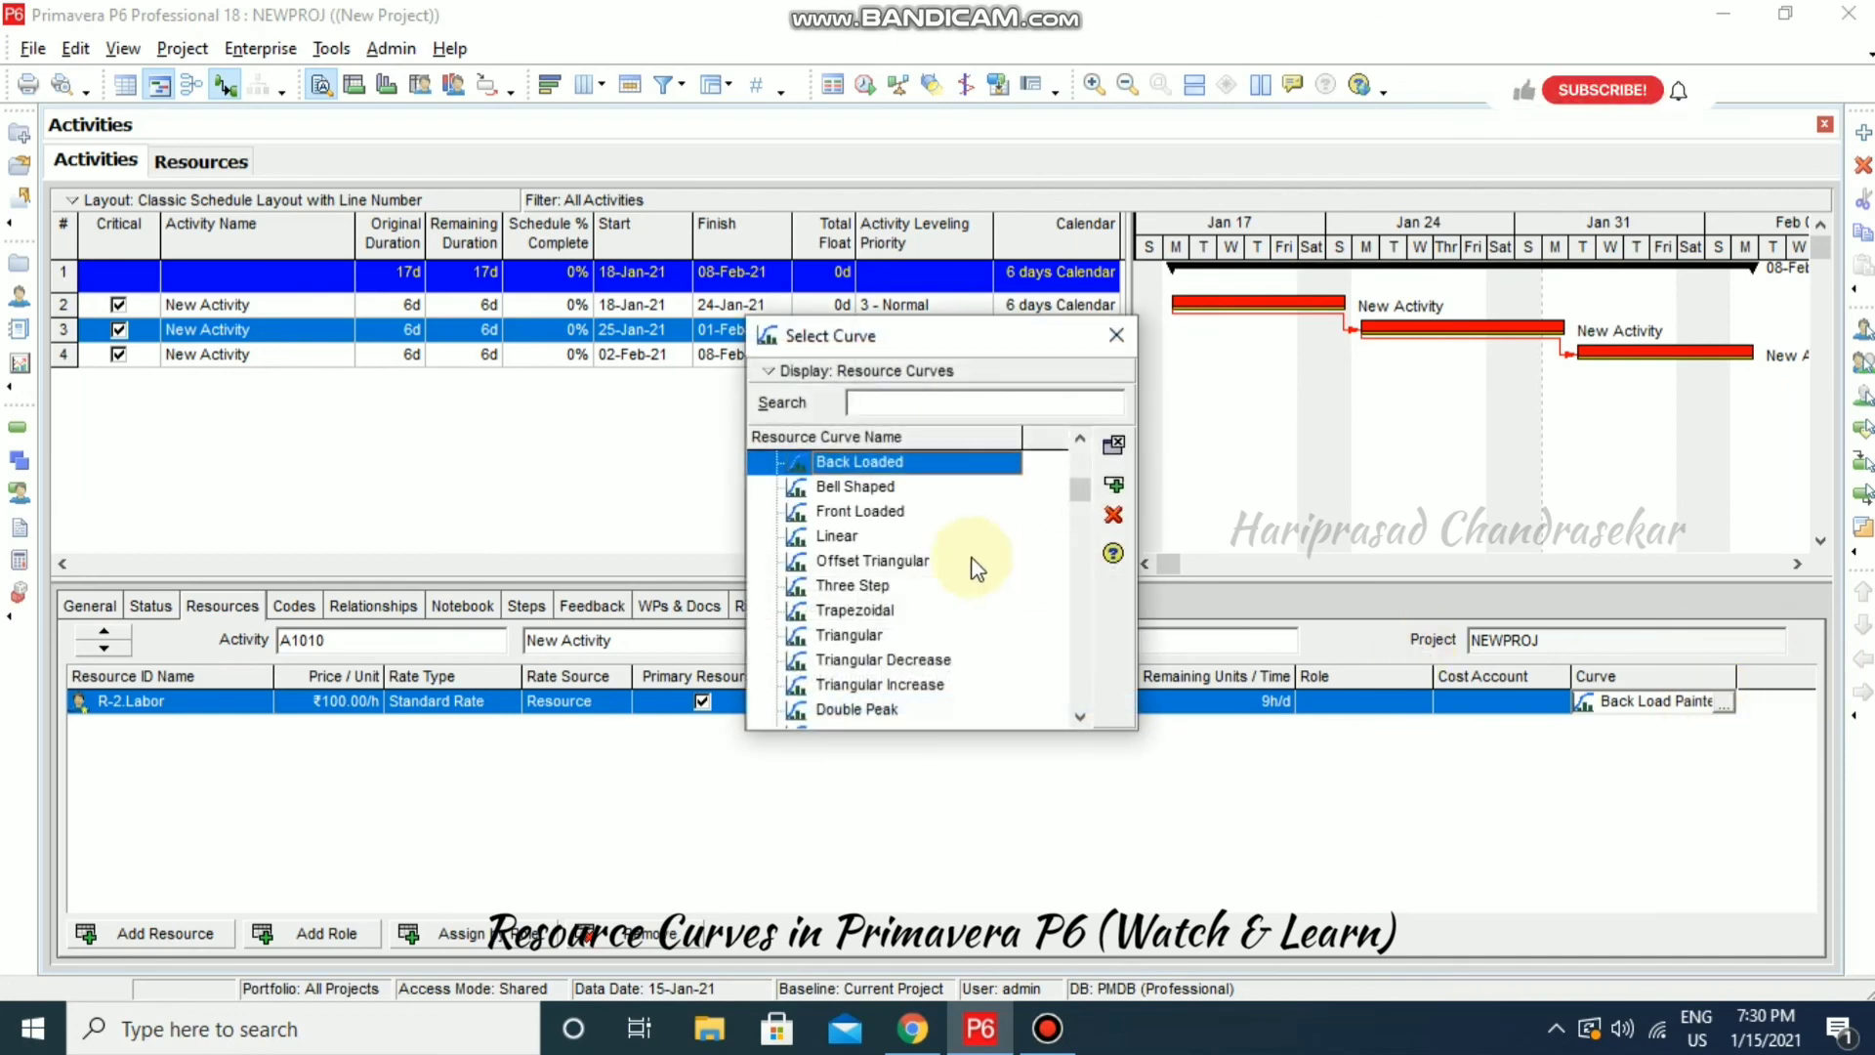
pyautogui.click(835, 534)
pyautogui.doubleClick(835, 535)
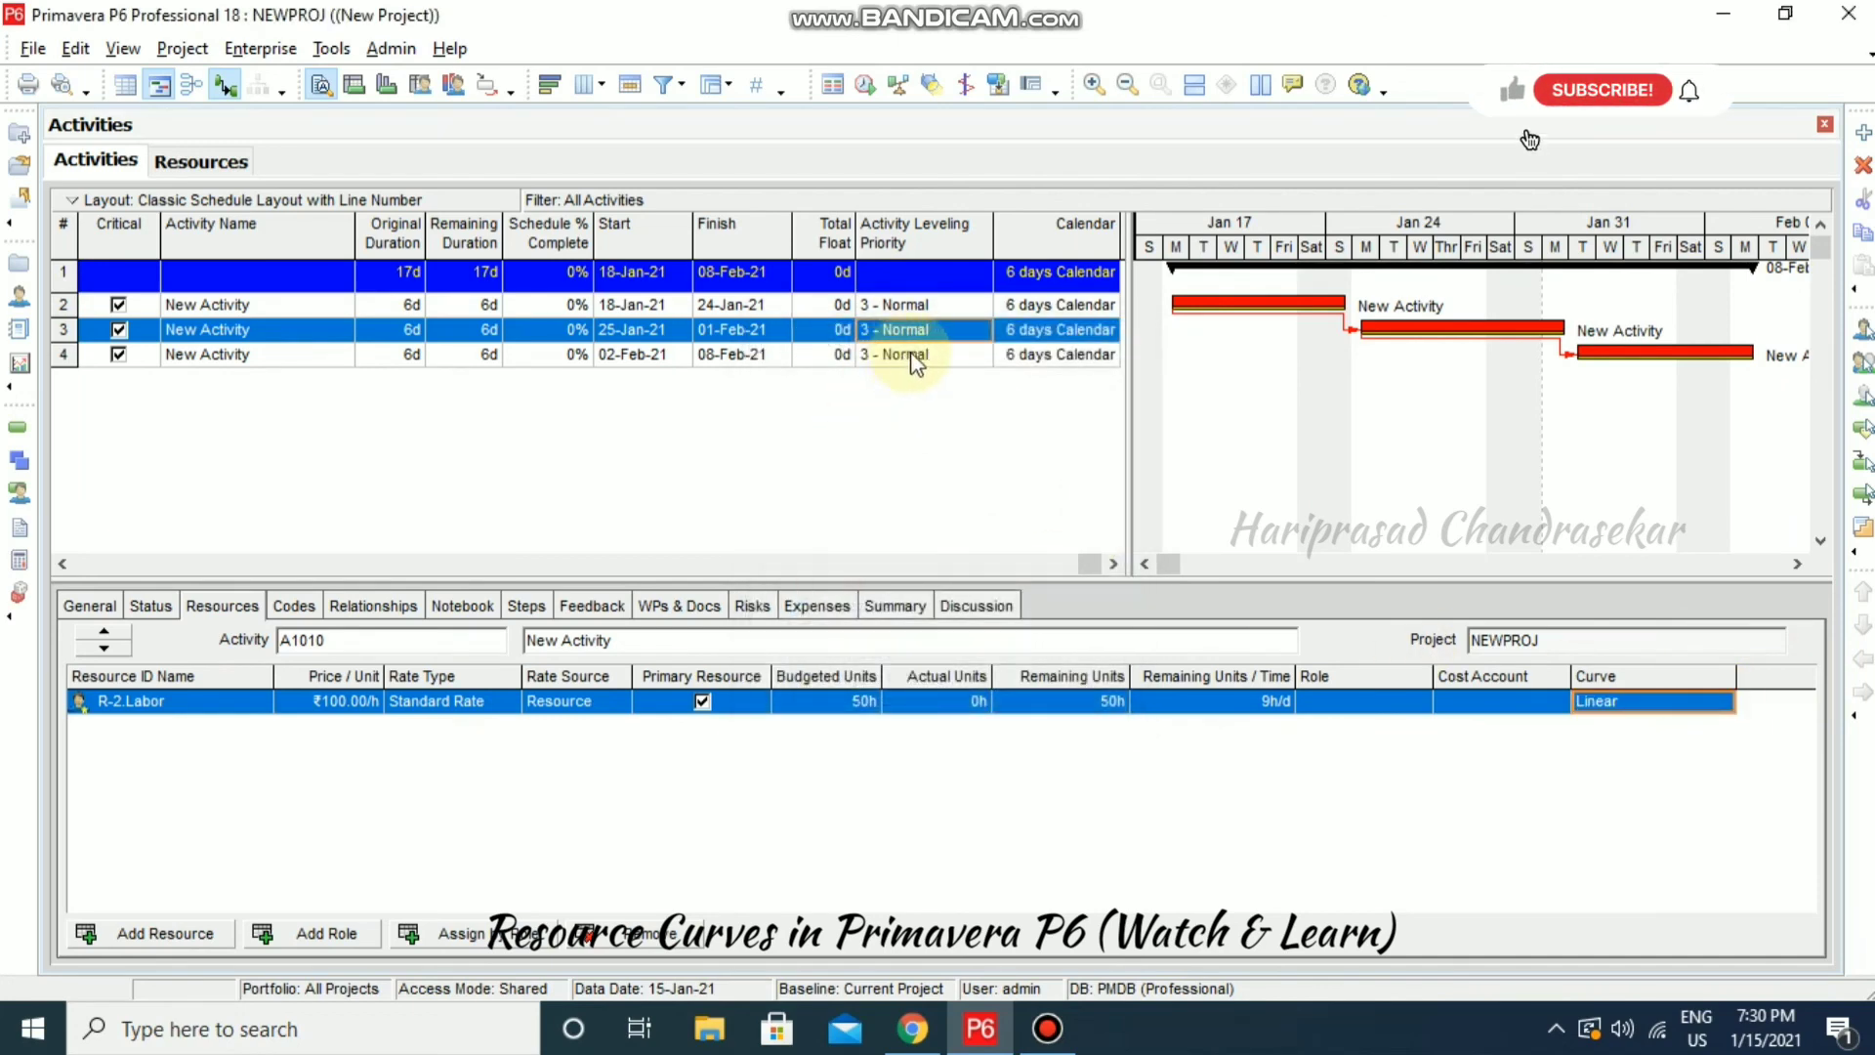
# - Replace the curve of the R-2 Labor resource on activity A1020 with the Linear curve
pyautogui.click(913, 363)
pyautogui.click(1723, 701)
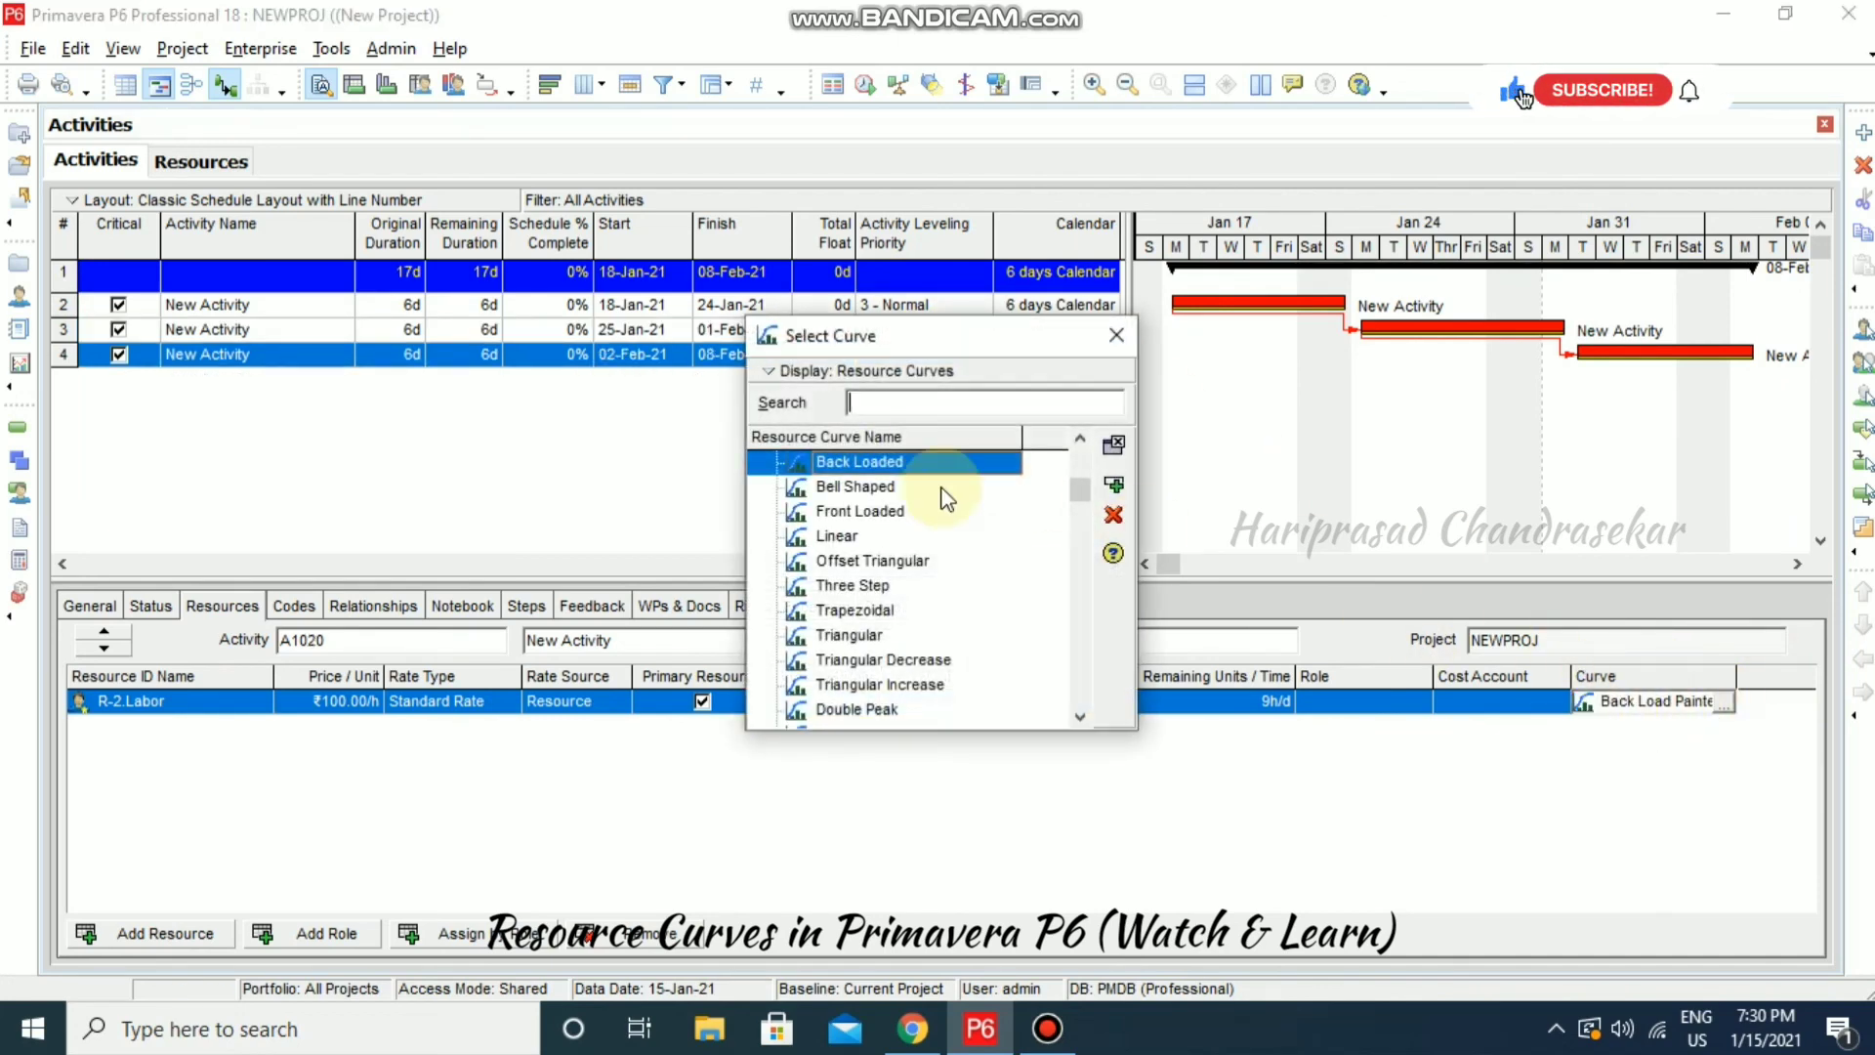
pyautogui.doubleClick(837, 536)
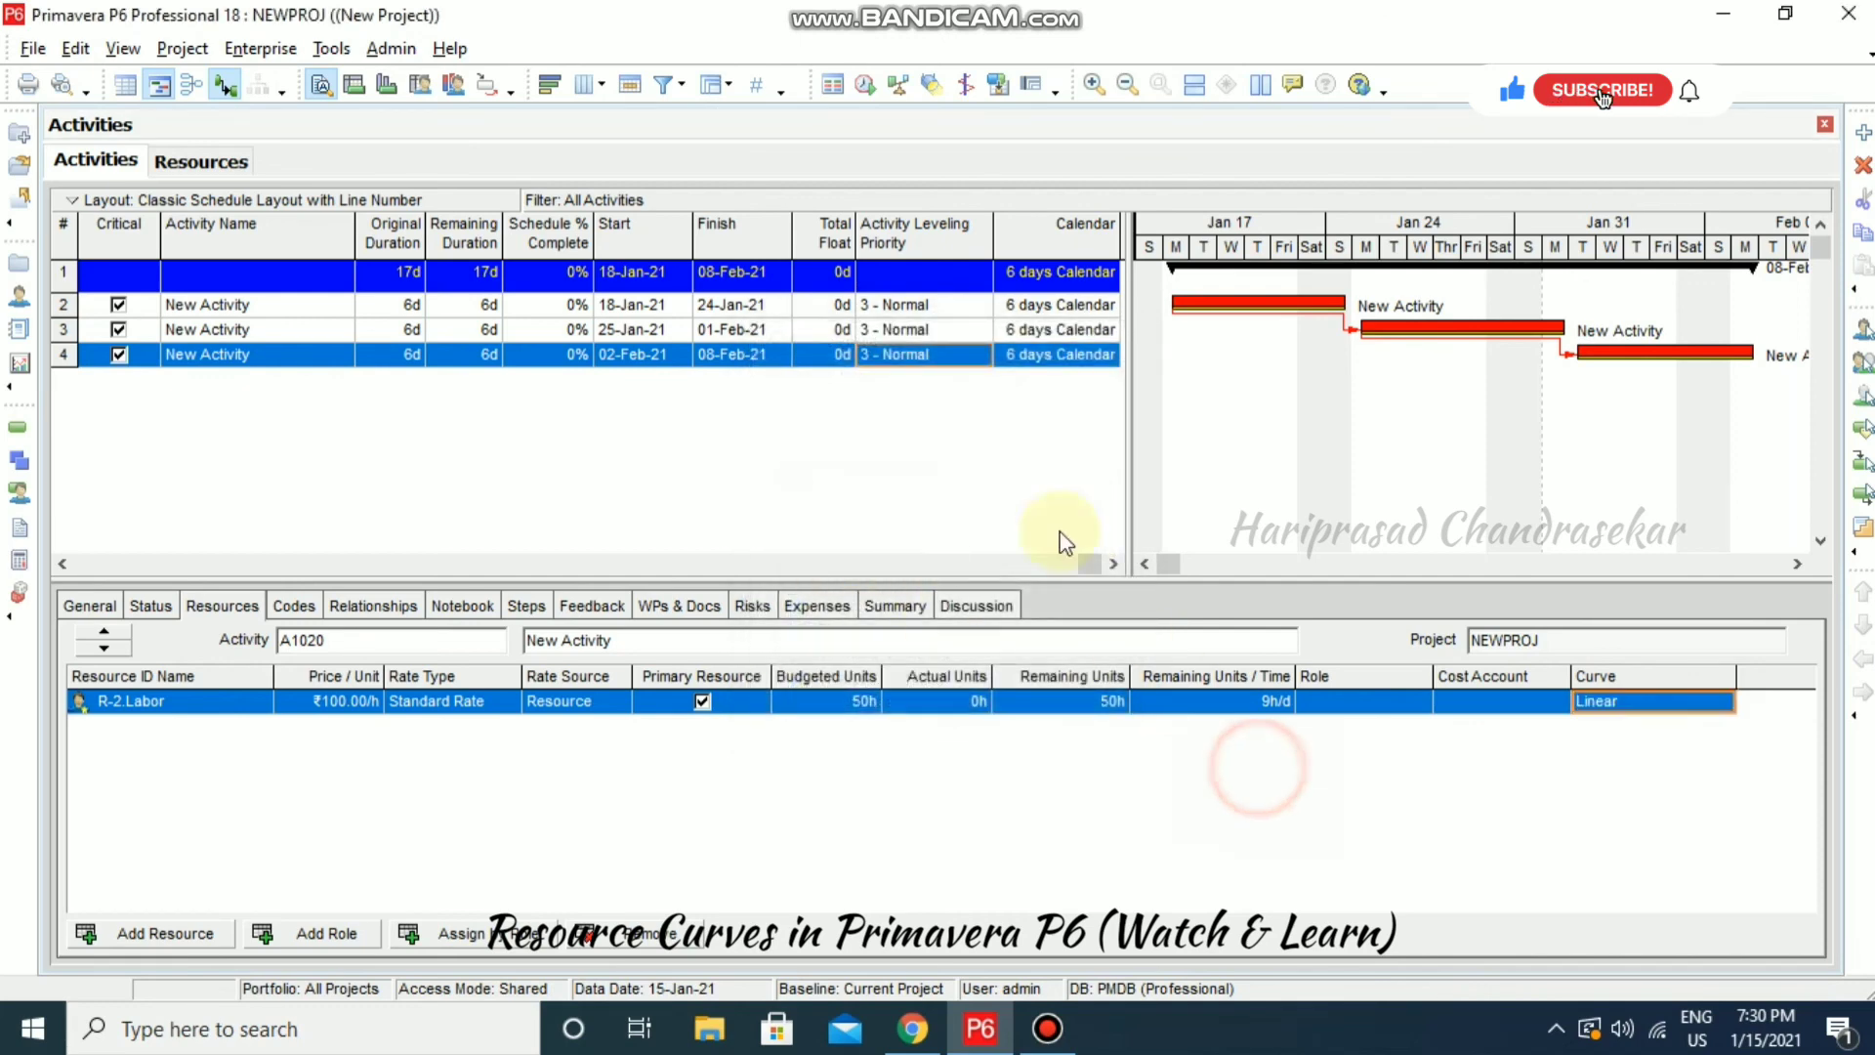
# - Display the resource usage profile and reschedule the project with data date 15-Jan-21
pyautogui.click(454, 88)
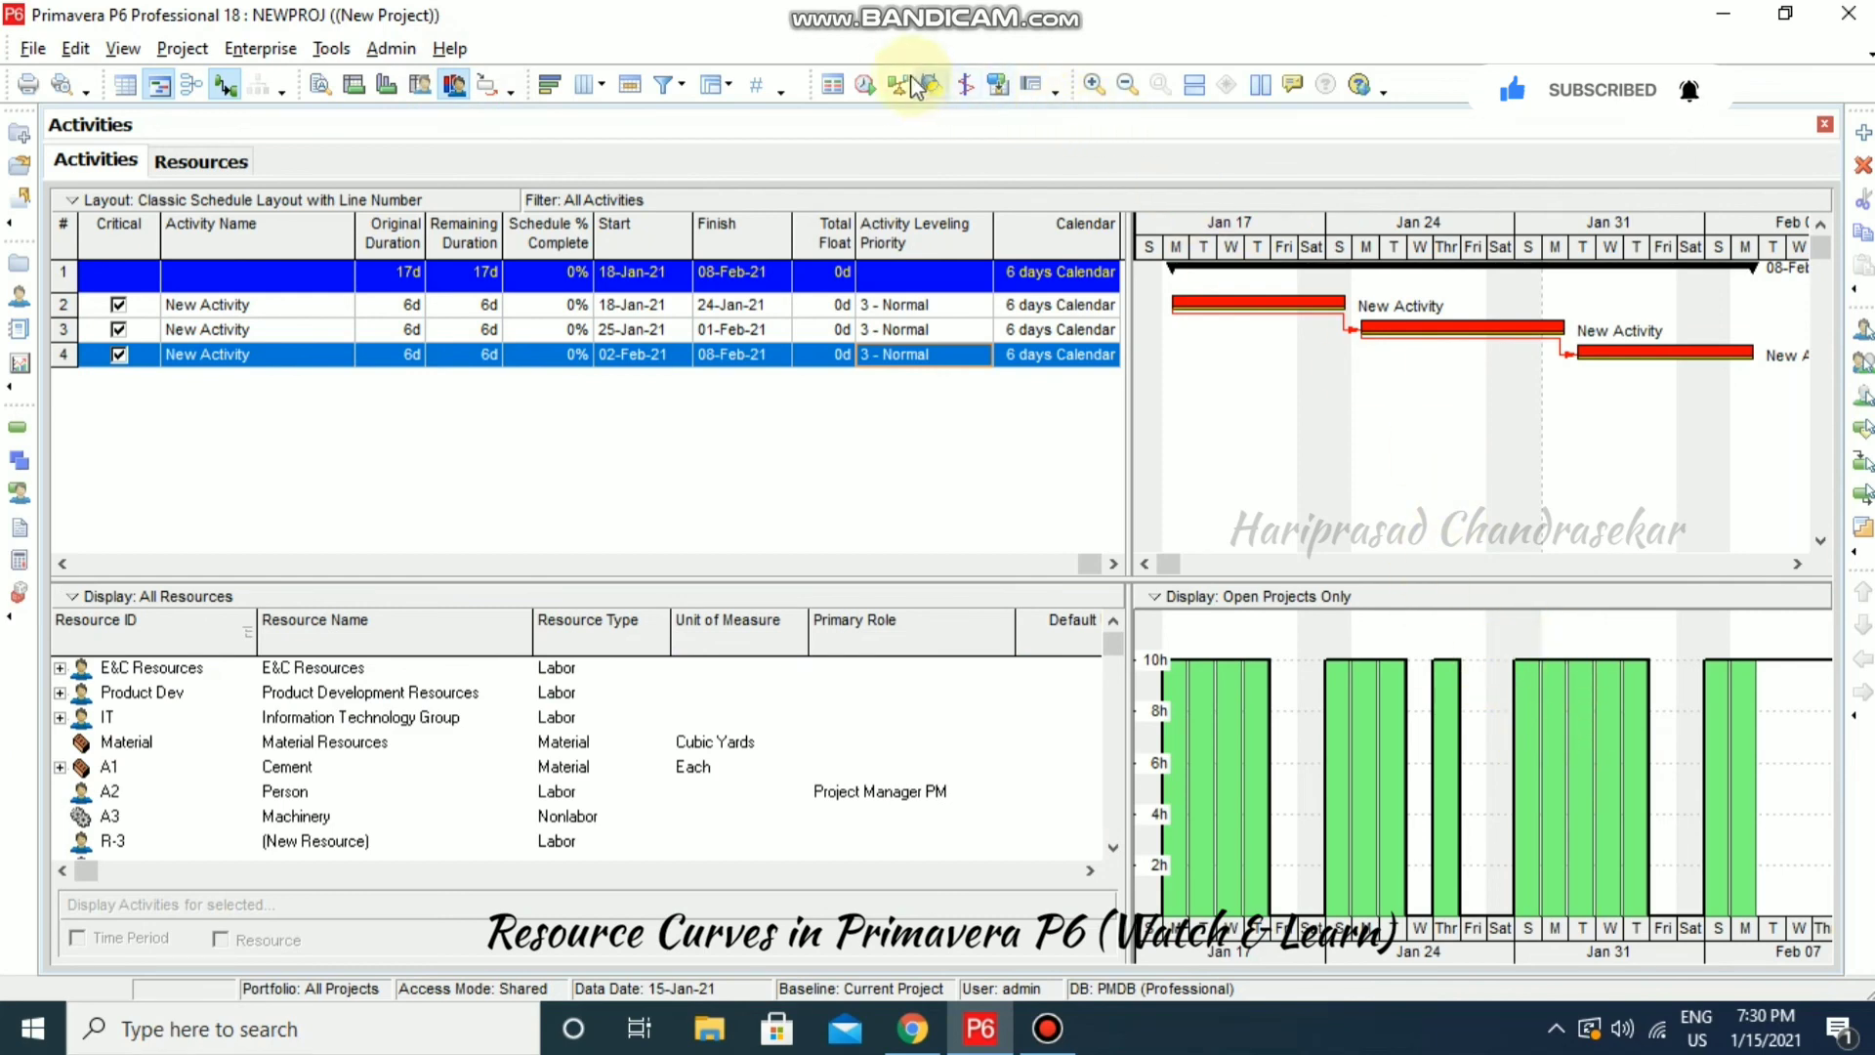
pyautogui.click(864, 85)
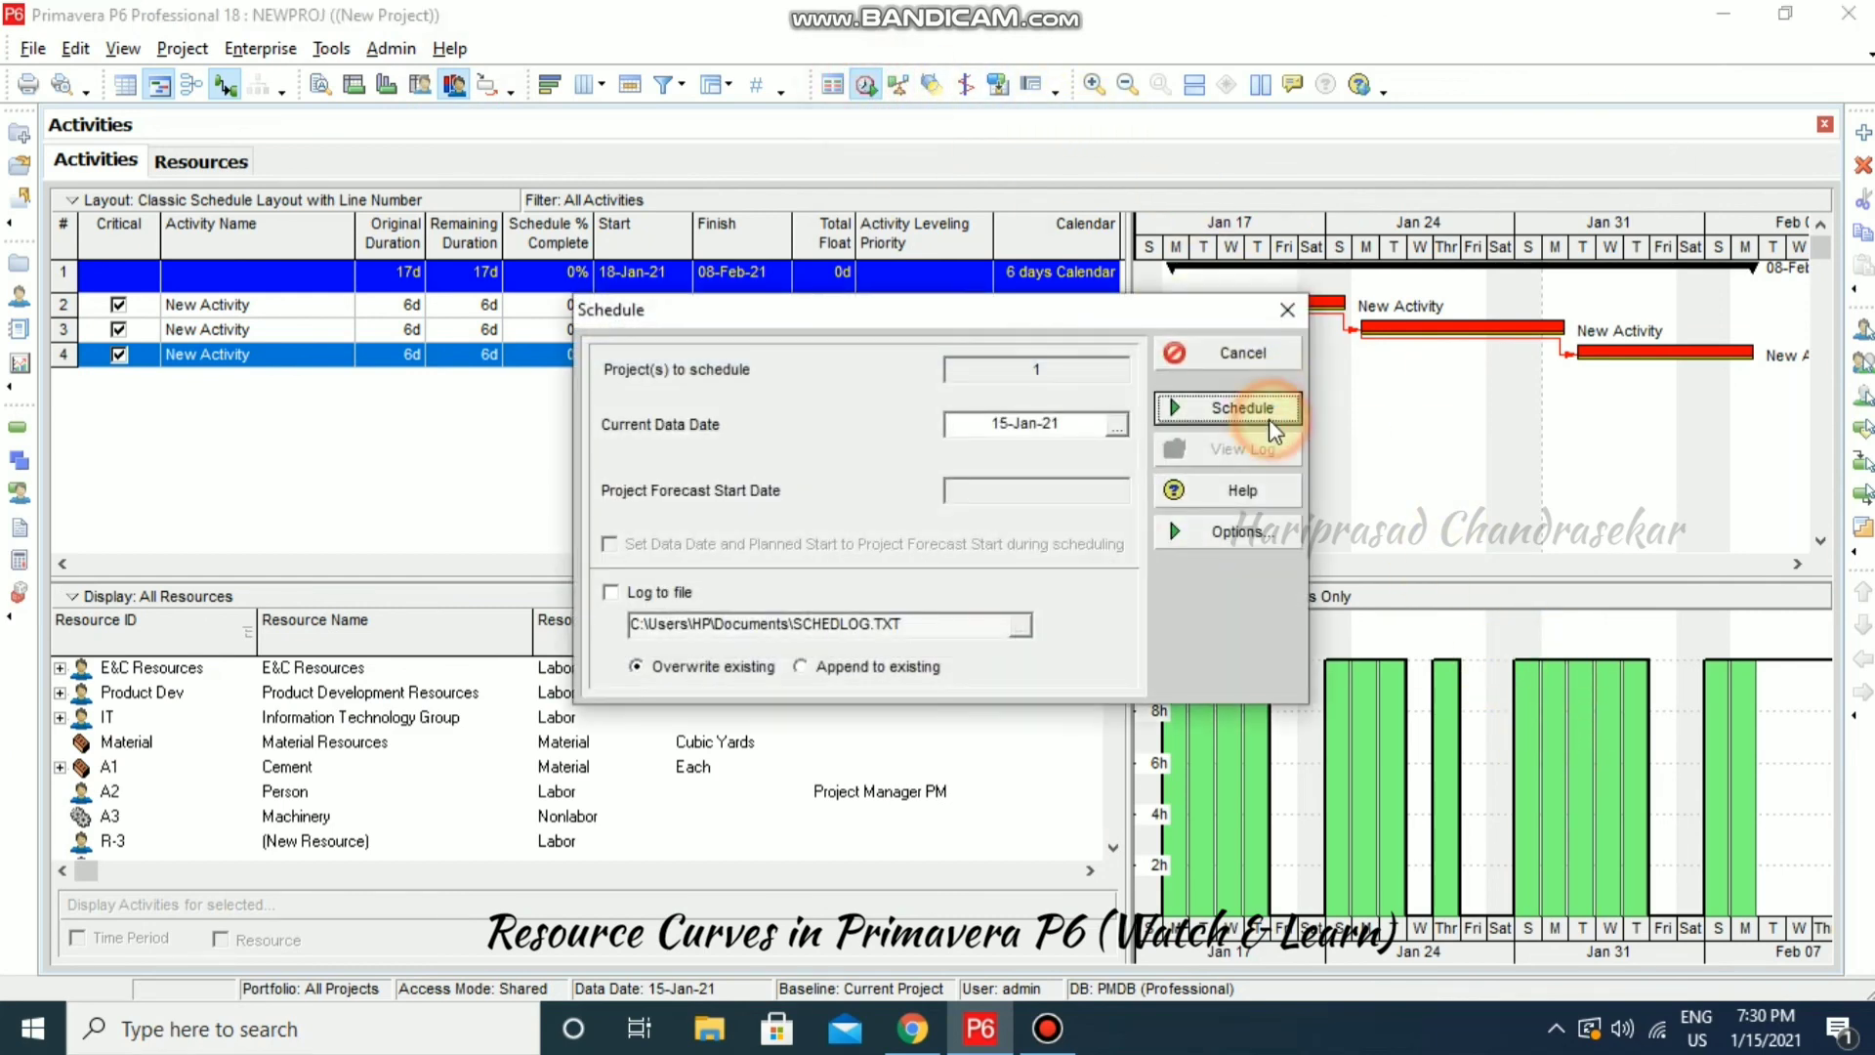
pyautogui.click(1242, 408)
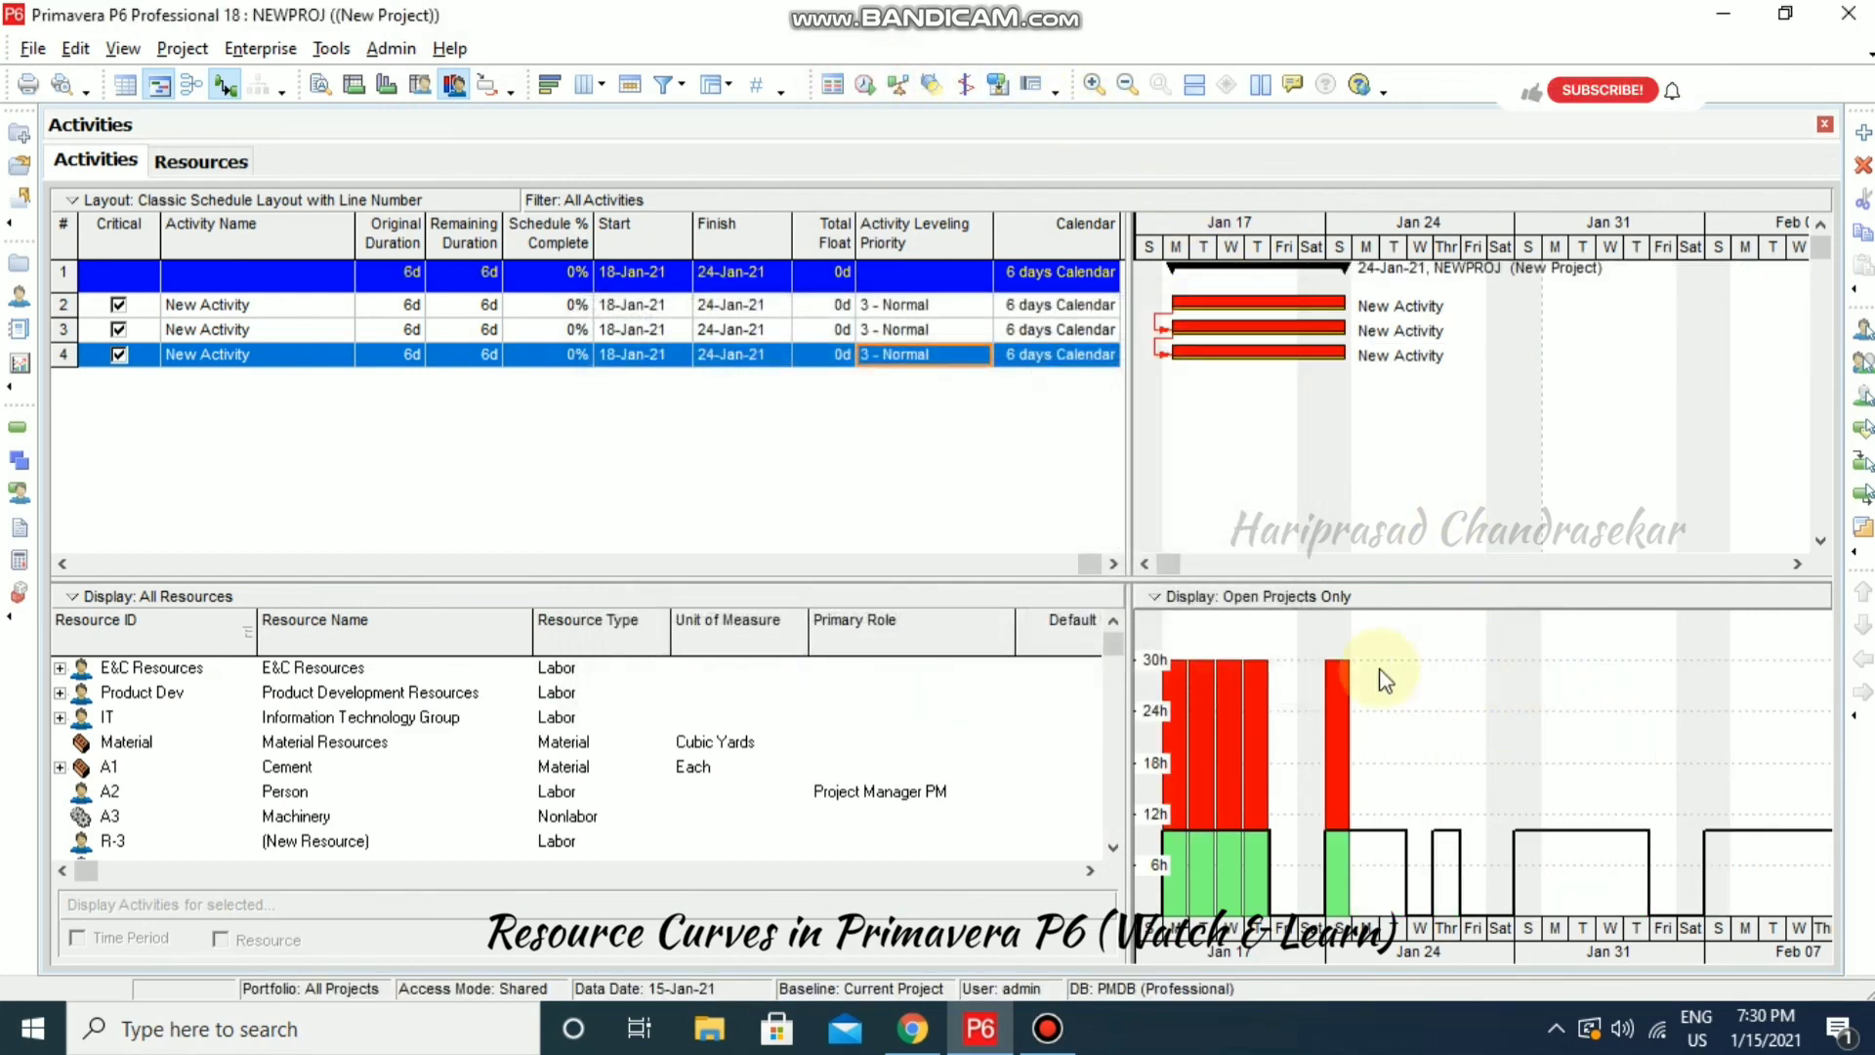
pyautogui.click(1144, 564)
pyautogui.click(1145, 563)
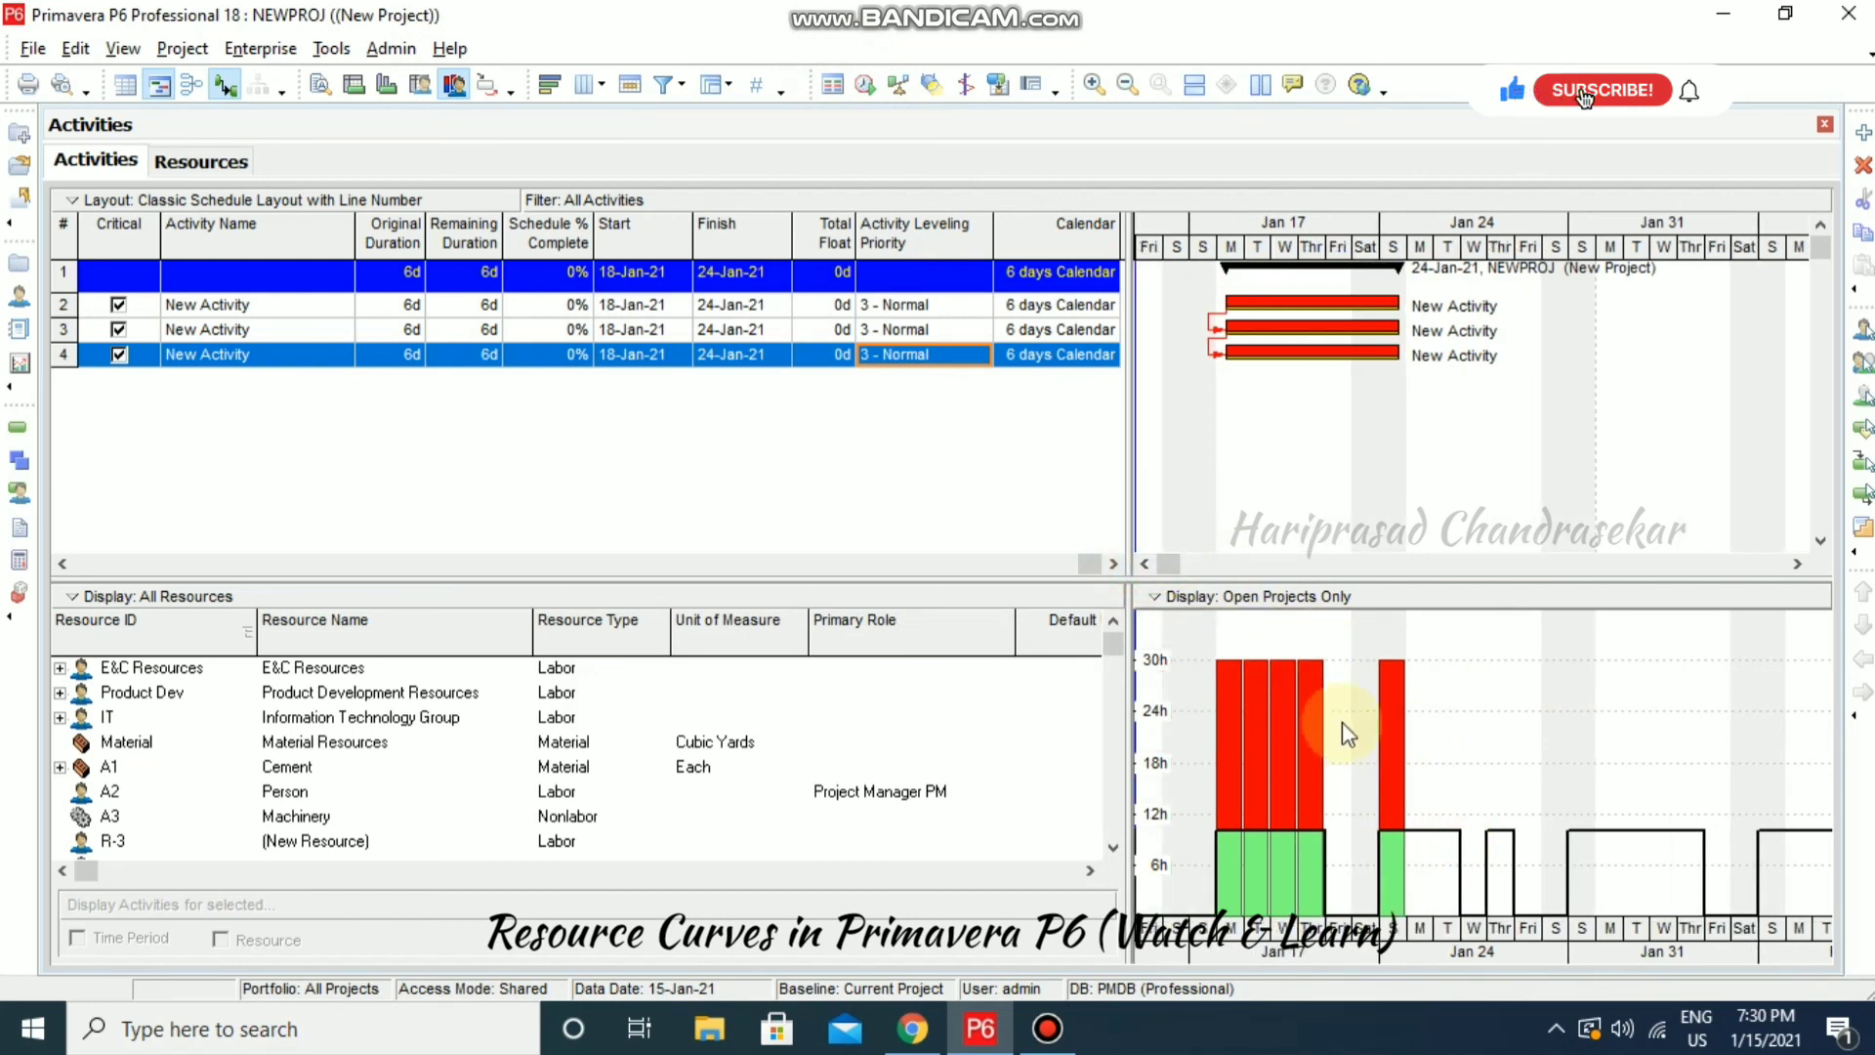
# - Level all resources with the Linear curves assigned and examine the unit distribution across the resource usage profile
pyautogui.click(896, 84)
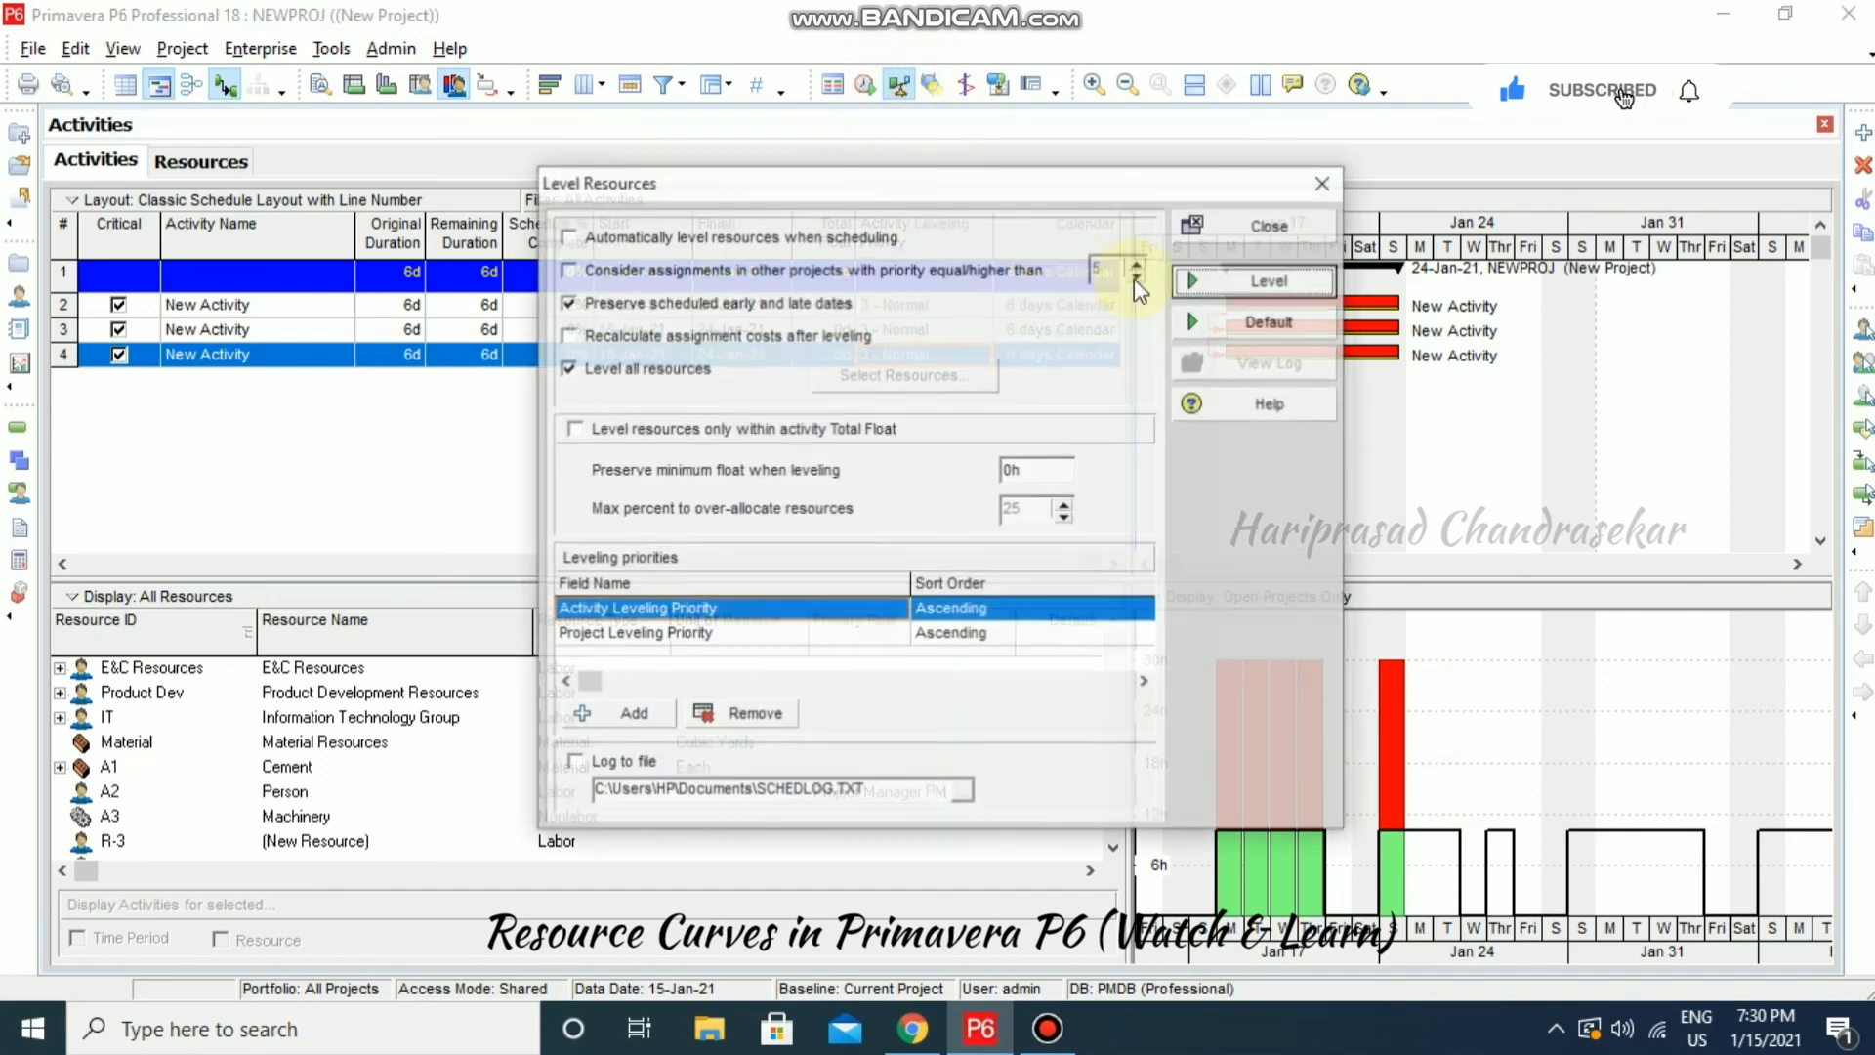
pyautogui.click(1288, 279)
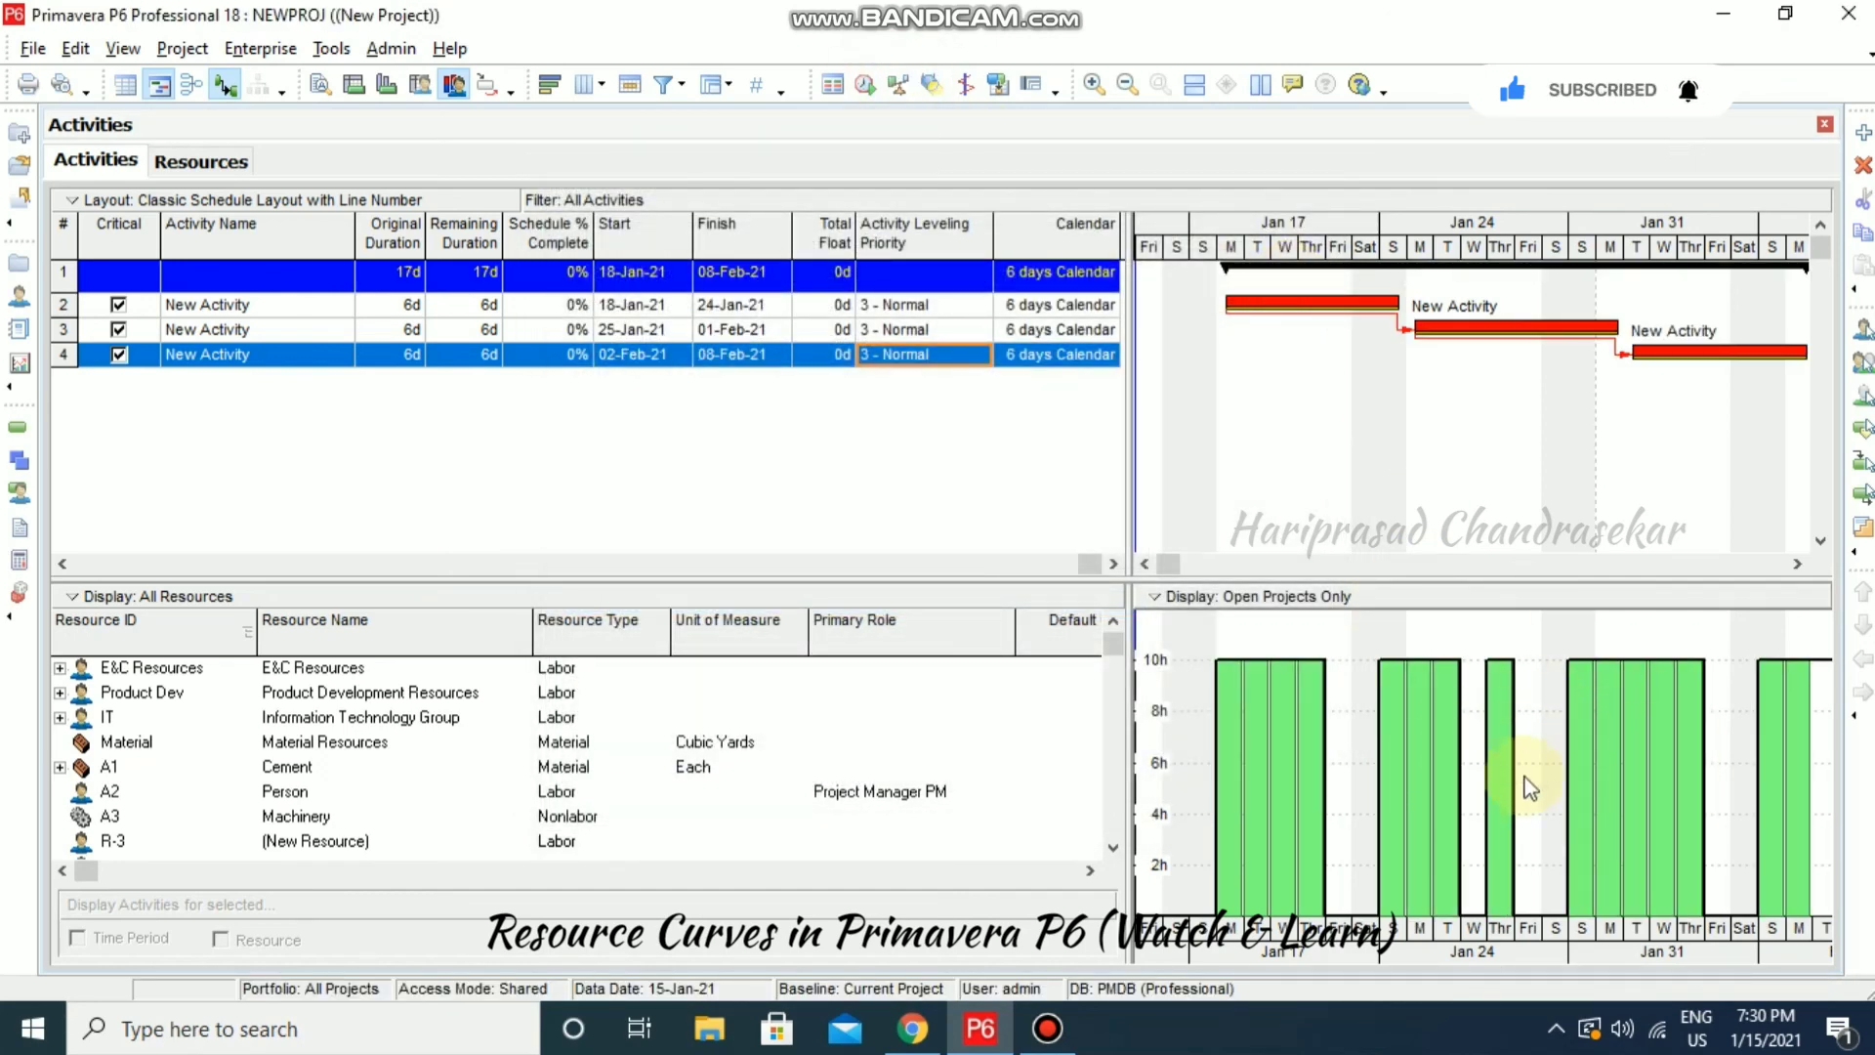
pyautogui.click(1797, 563)
pyautogui.click(1795, 563)
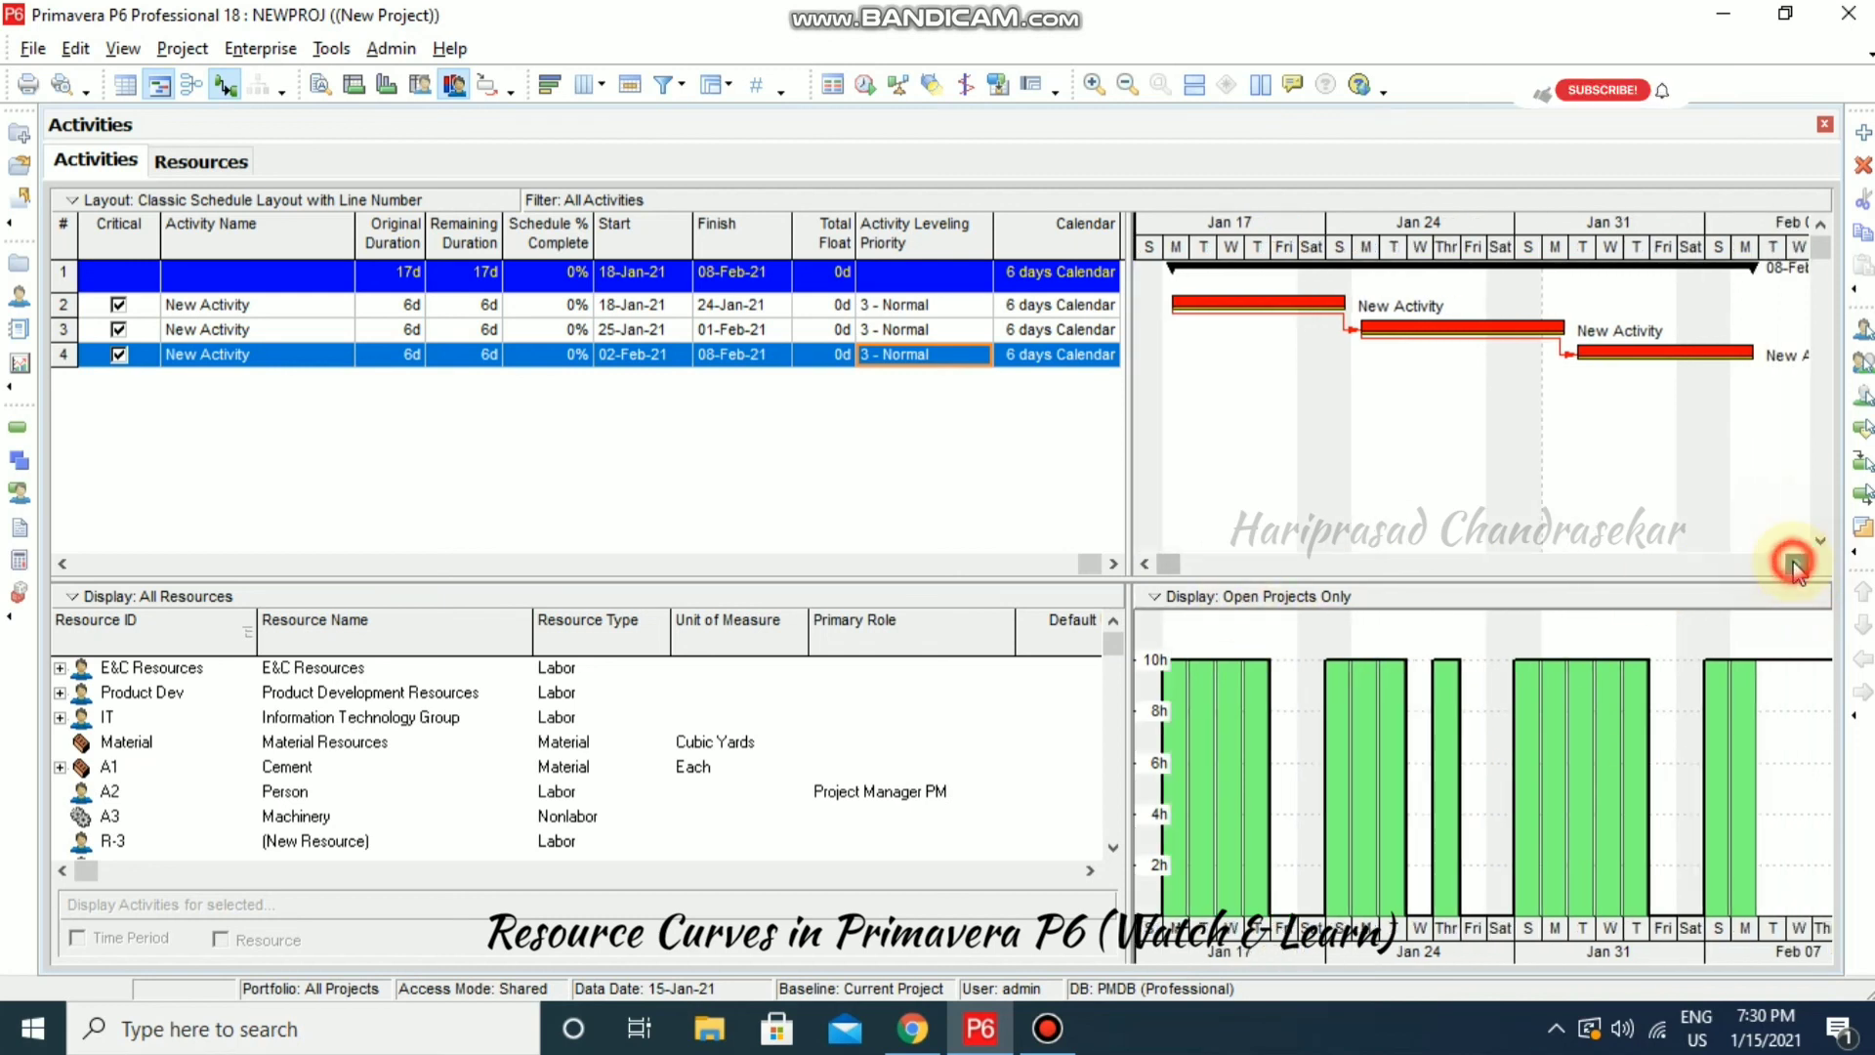
pyautogui.click(1146, 564)
pyautogui.click(1147, 563)
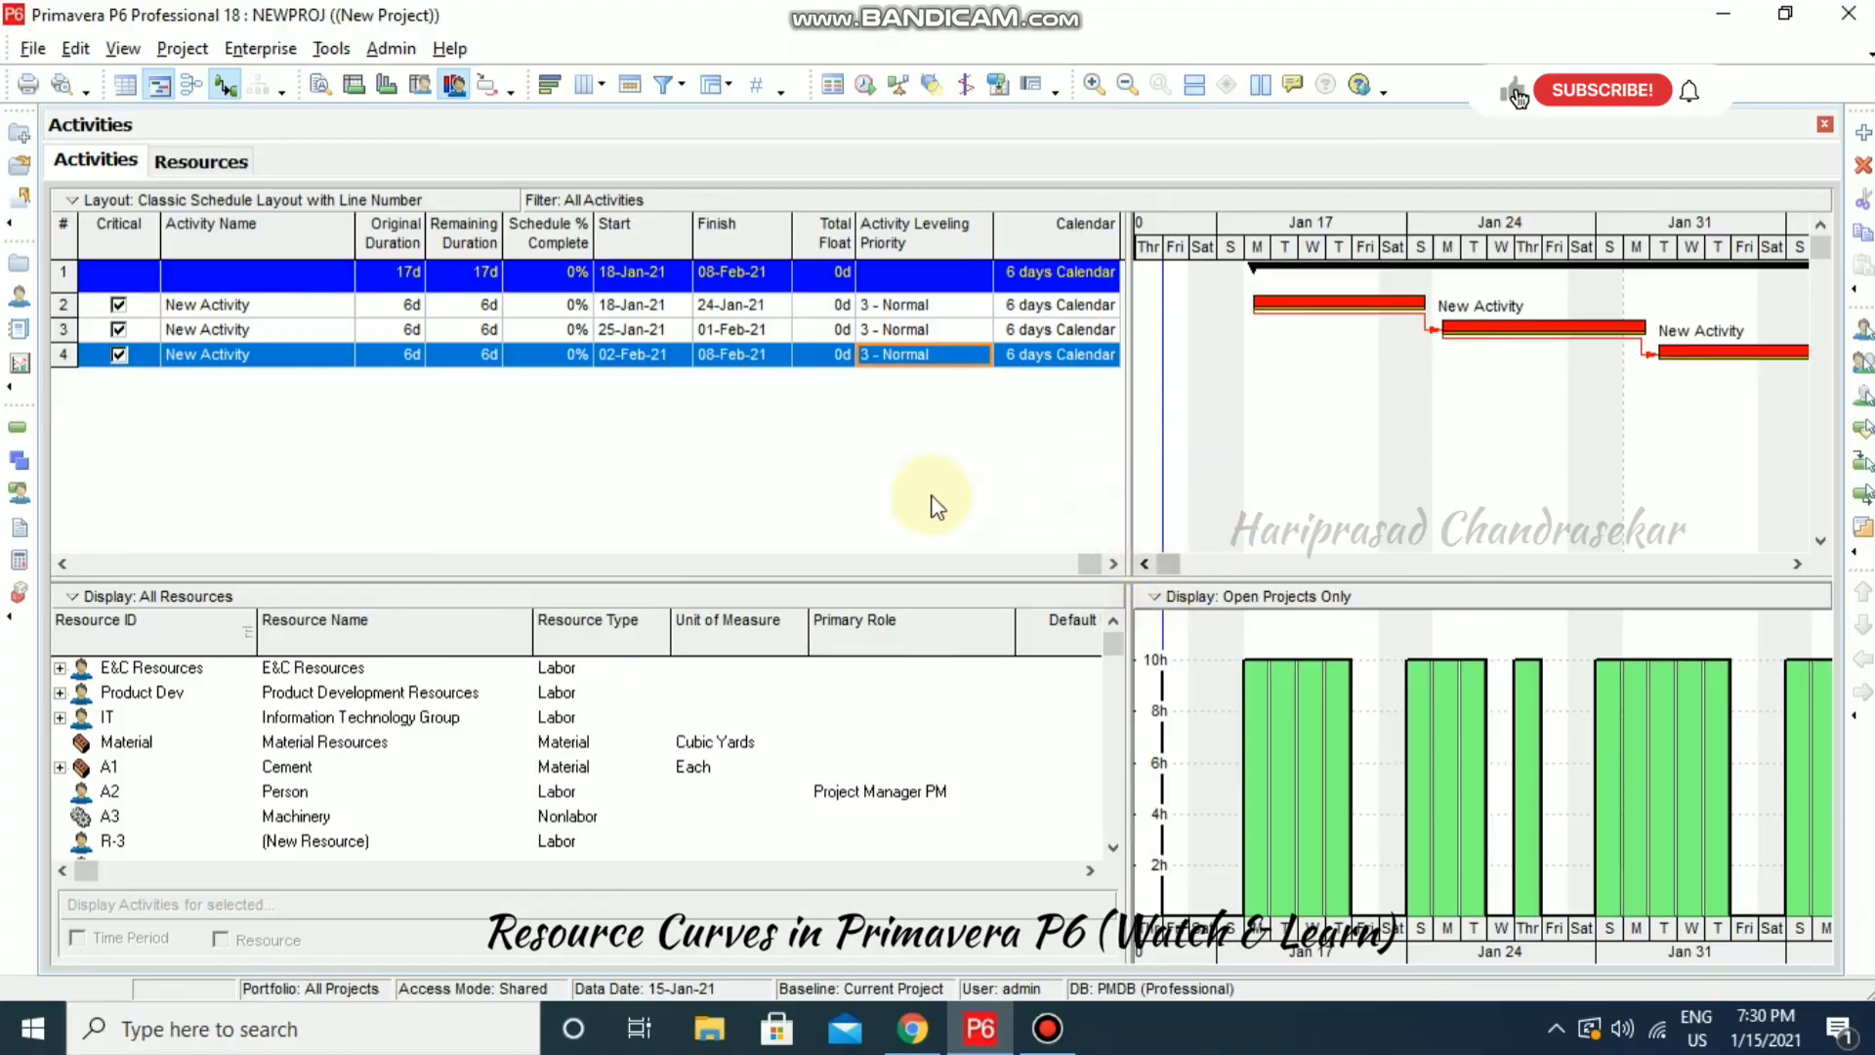